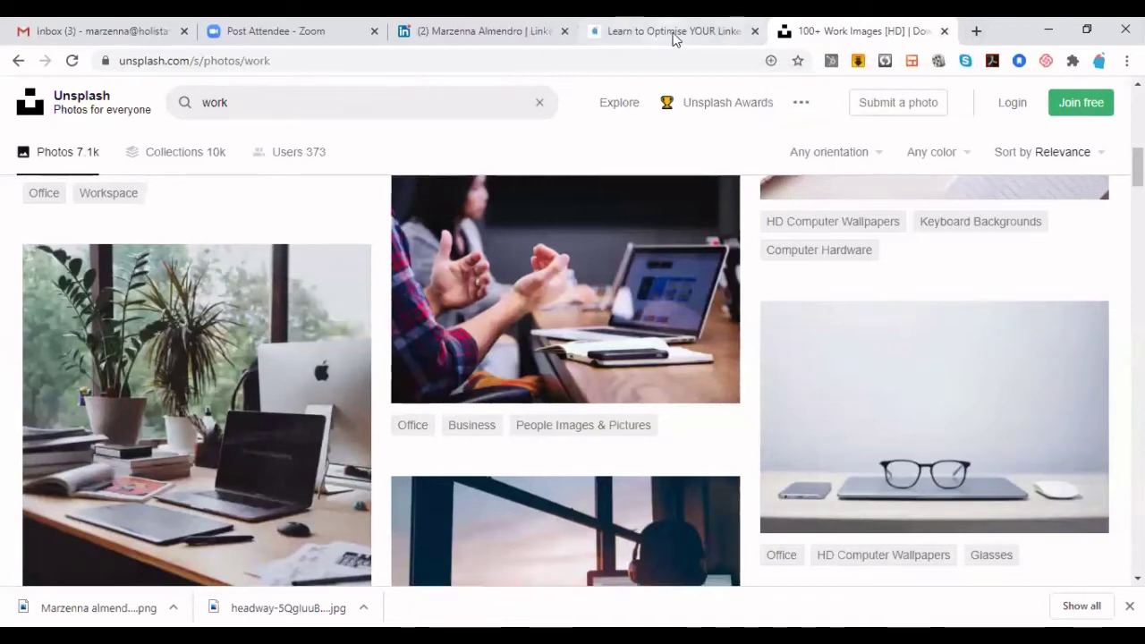
Step: Close the Unsplash photo page and play the name pronunciation recording on the LinkedIn profile
{"action": "key", "text": "ctrl+w"}
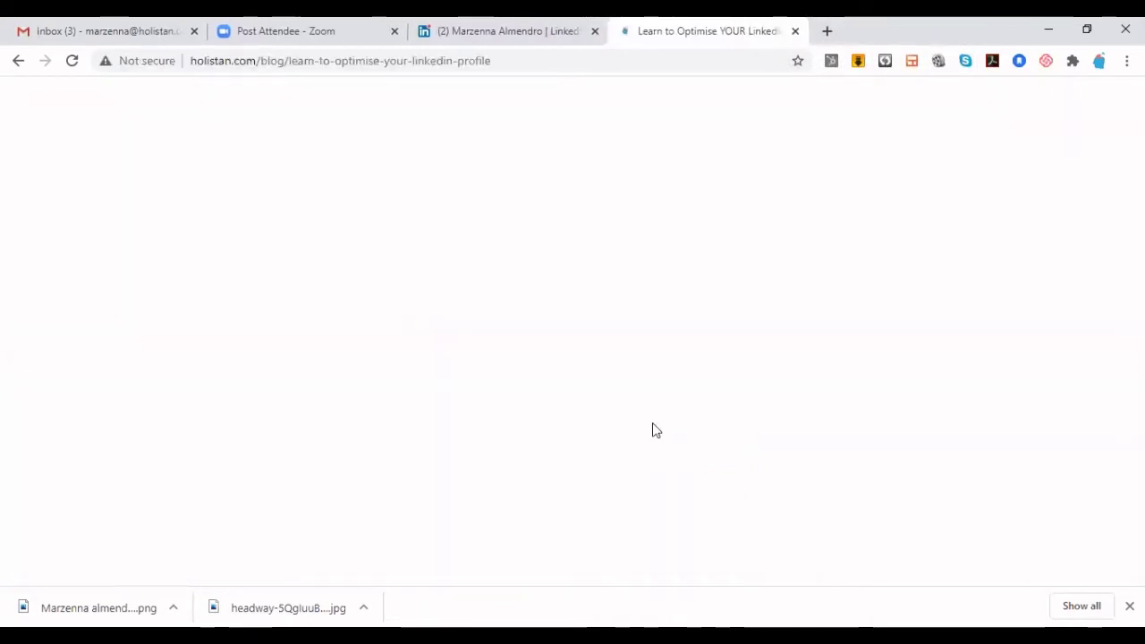
{"action": "left_click", "coordinate": [460, 29]}
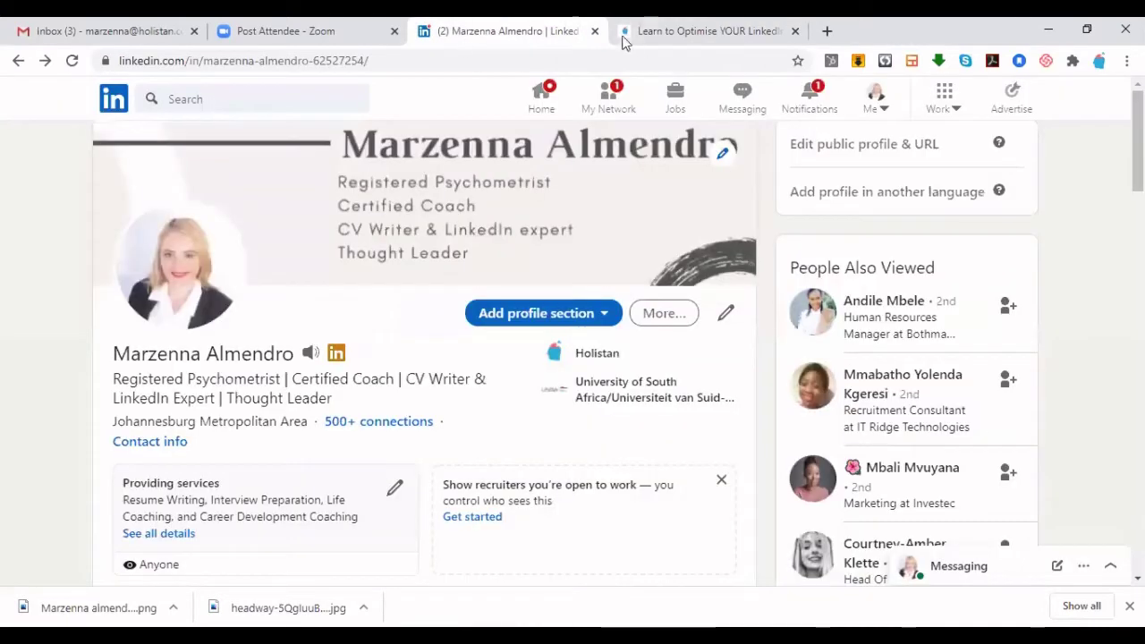
{"action": "scroll", "coordinate": [325, 350], "scroll_direction": "down", "scroll_amount": 2}
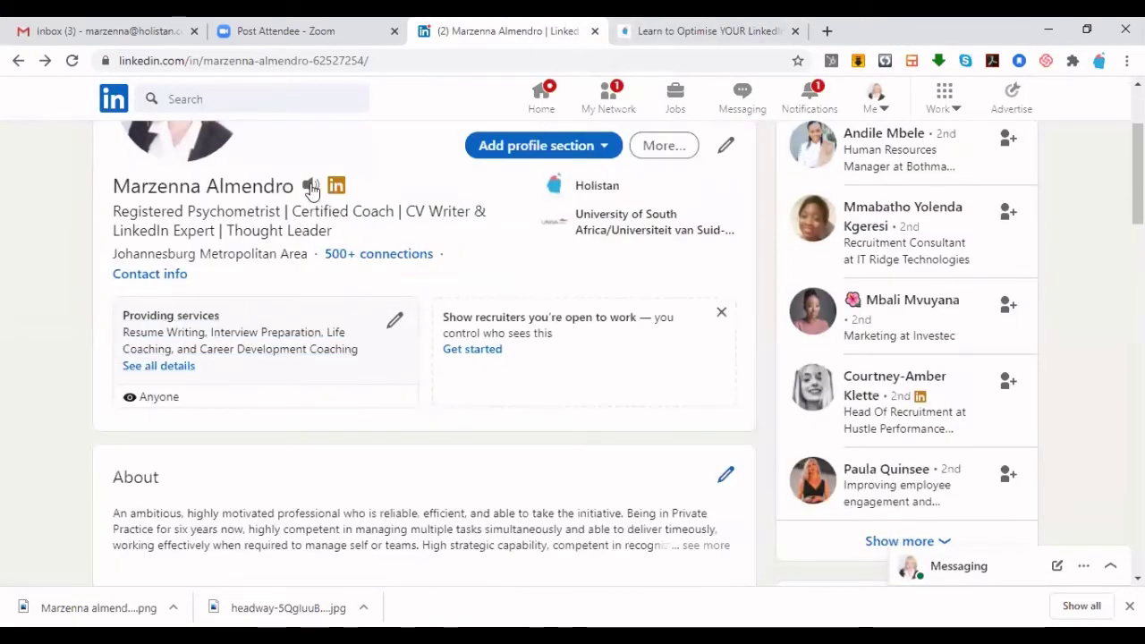
{"action": "scroll", "coordinate": [388, 364], "scroll_direction": "up", "scroll_amount": 1}
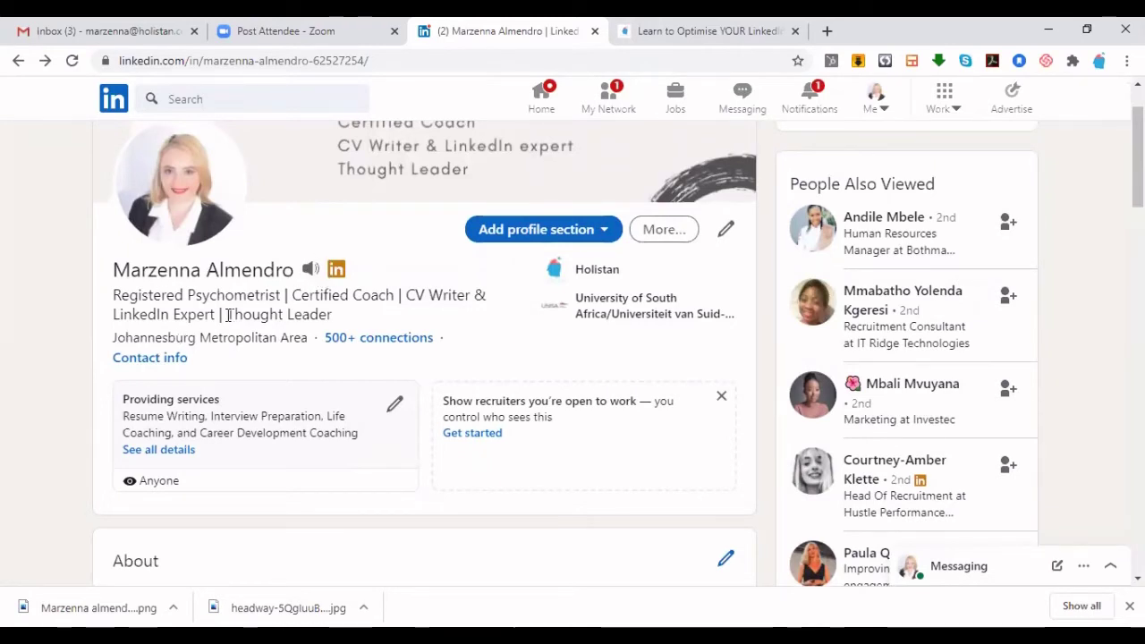
{"action": "left_click", "coordinate": [305, 278]}
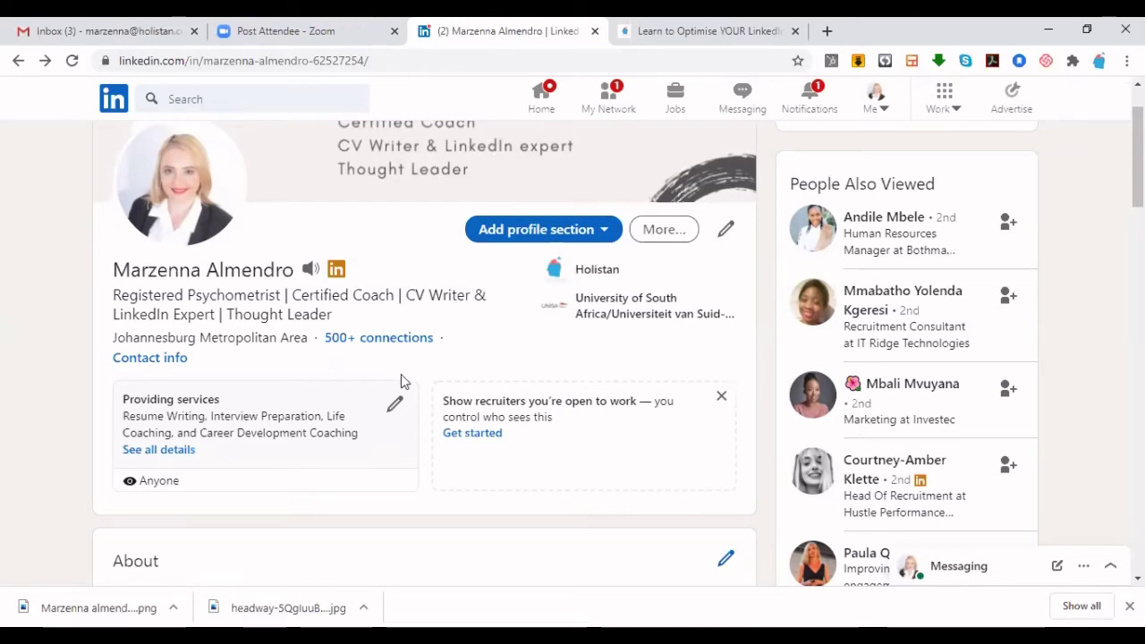
Step: Start the open-to-work job preferences from the profile and add Psychometrist as a job title
{"action": "scroll", "coordinate": [468, 430], "scroll_direction": "up", "scroll_amount": 1}
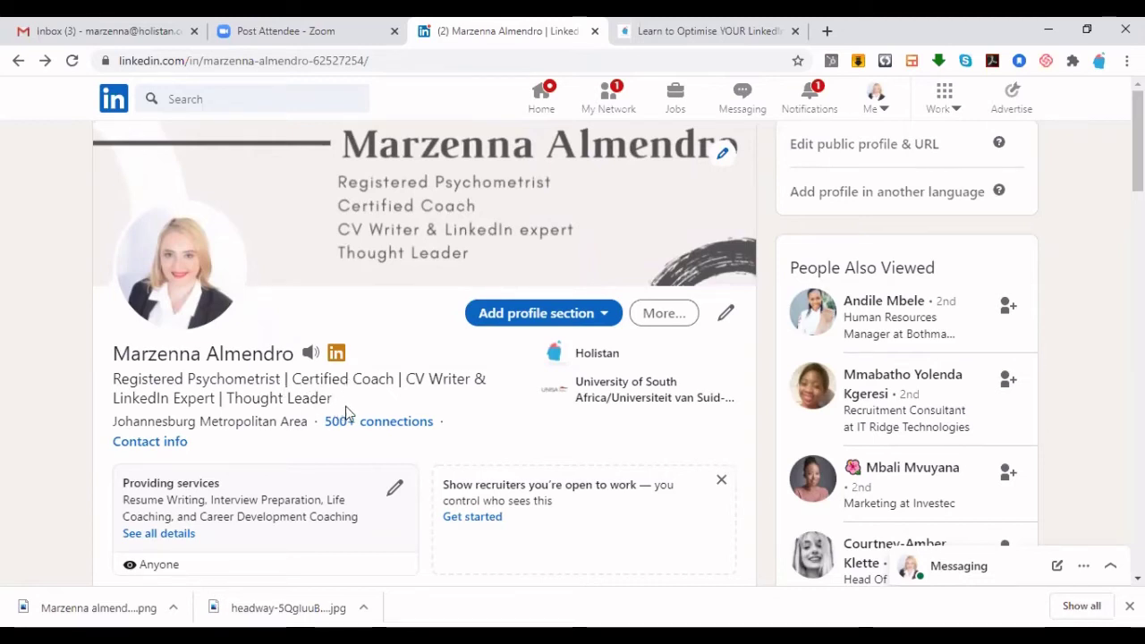
{"action": "scroll", "coordinate": [345, 407], "scroll_direction": "down", "scroll_amount": 1}
{"action": "scroll", "coordinate": [653, 336], "scroll_direction": "down", "scroll_amount": 1}
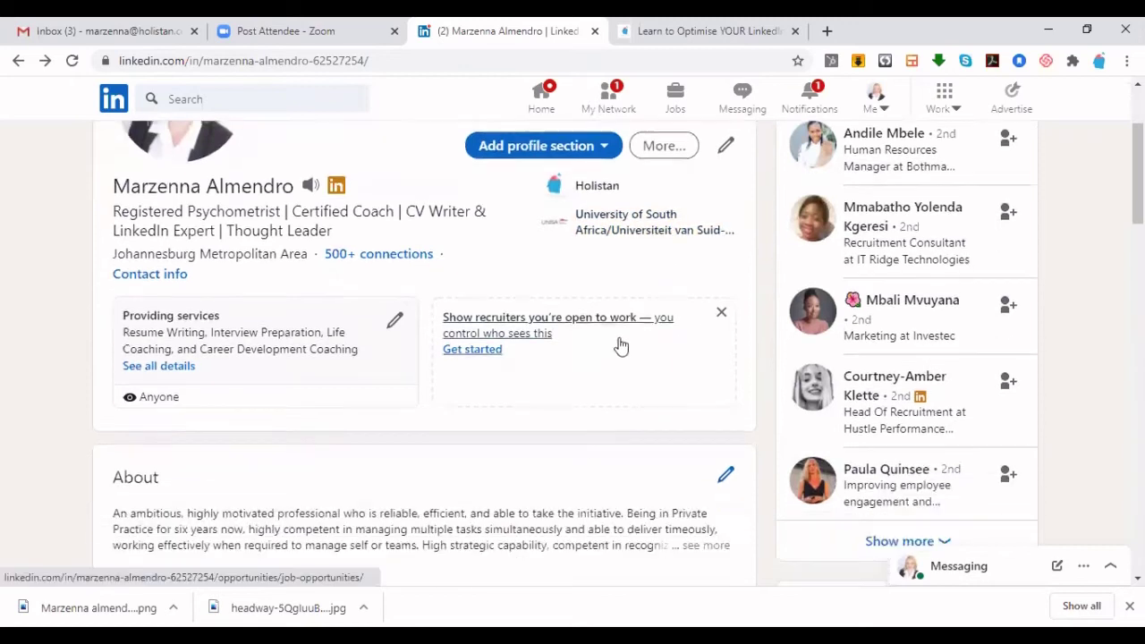
{"action": "left_click", "coordinate": [505, 348]}
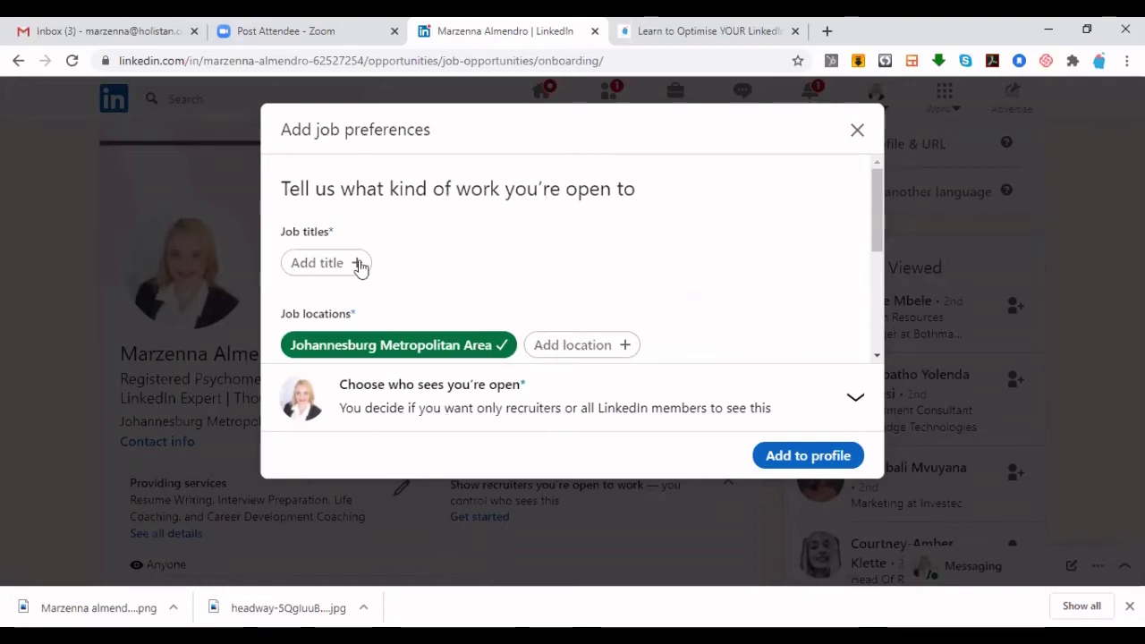
{"action": "left_click", "coordinate": [320, 261]}
{"action": "type", "text": "Psych"}
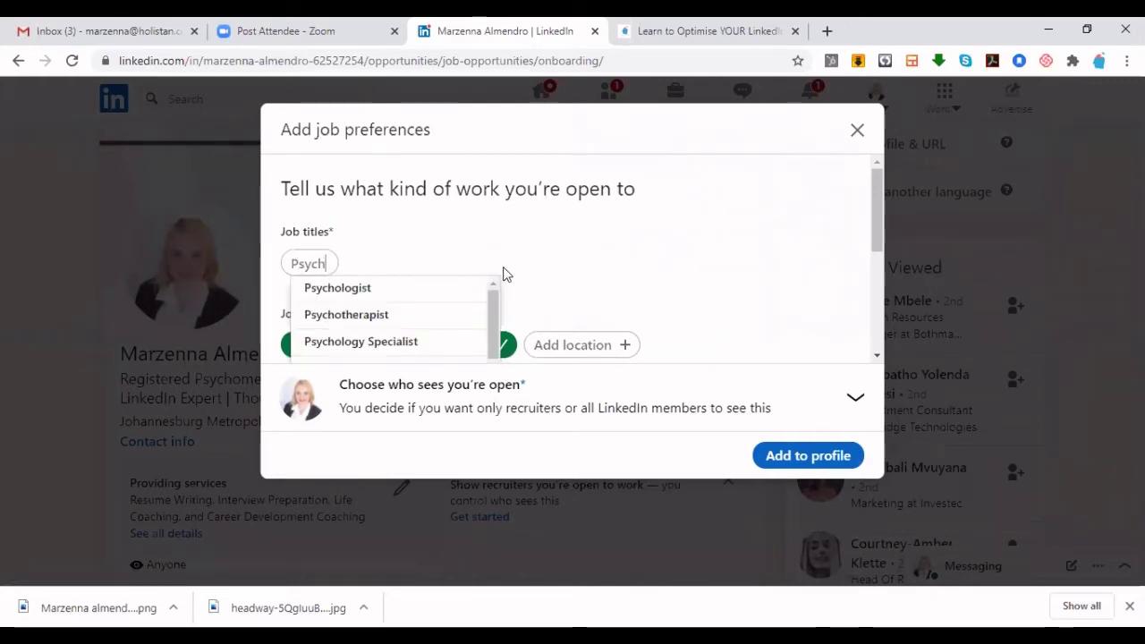
{"action": "type", "text": "ometrist"}
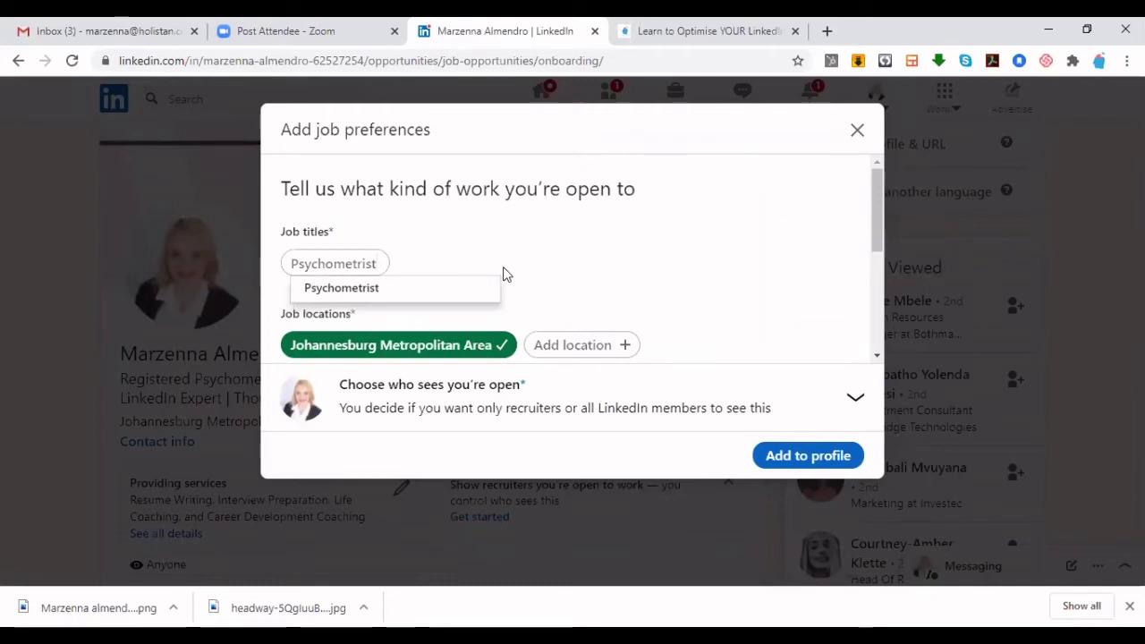
{"action": "left_click", "coordinate": [452, 287]}
Step: Add Consultant and Human Resources Specialist to the job titles in the job preferences
{"action": "type", "text": "cons"}
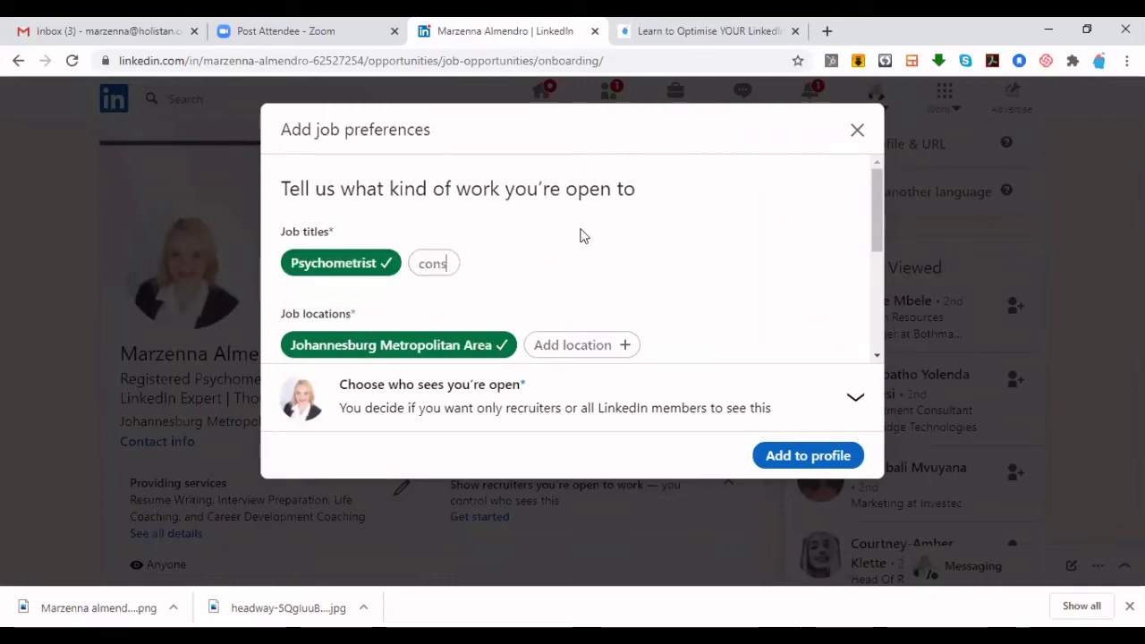
{"action": "type", "text": "ultant"}
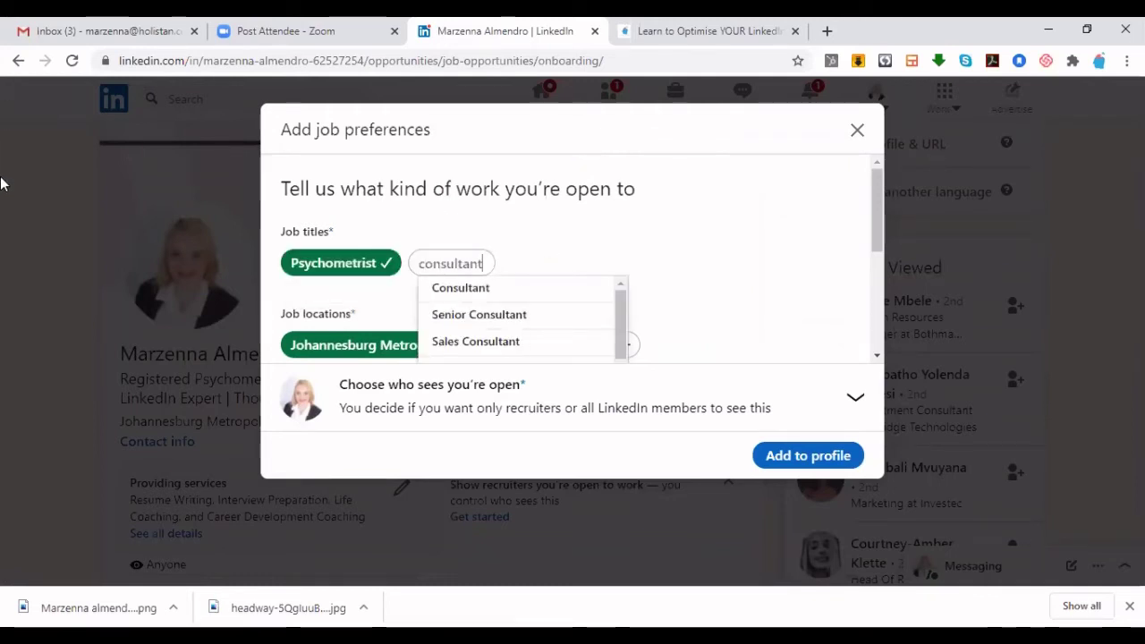
{"action": "left_click", "coordinate": [465, 287]}
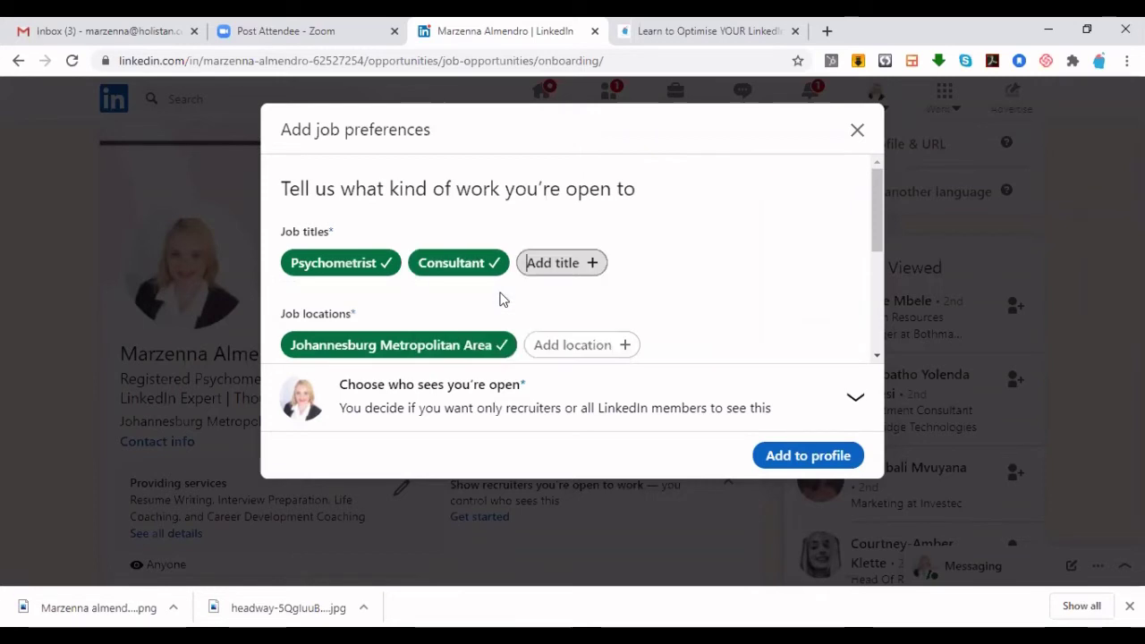
{"action": "left_click", "coordinate": [564, 264]}
{"action": "type", "text": "HR"}
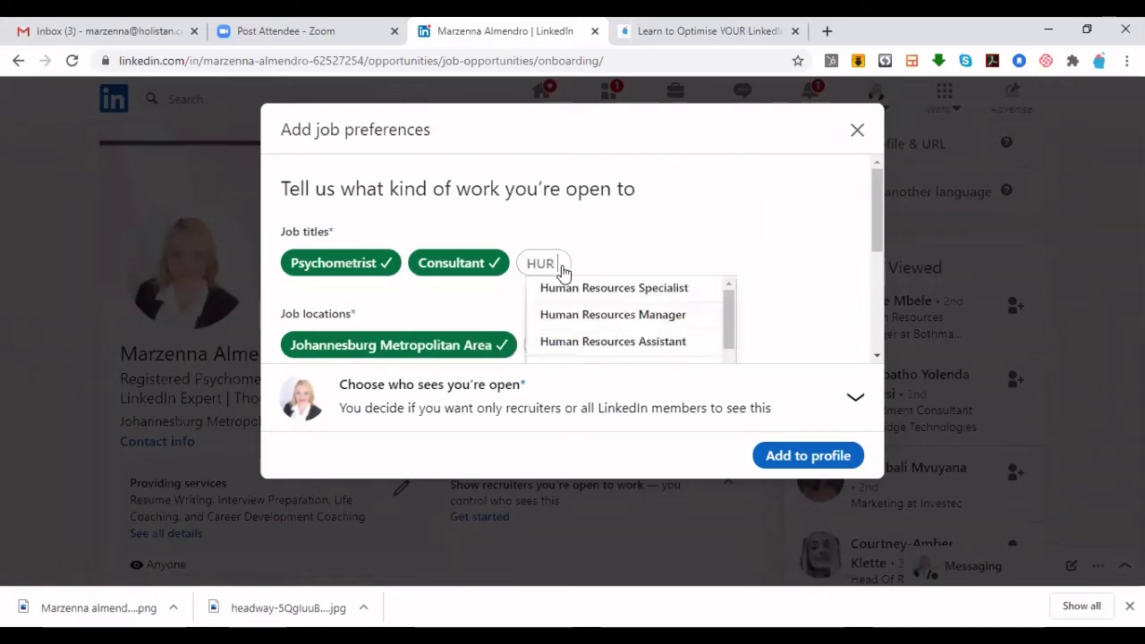
{"action": "key", "text": "BackSpace"}
{"action": "type", "text": "R"}
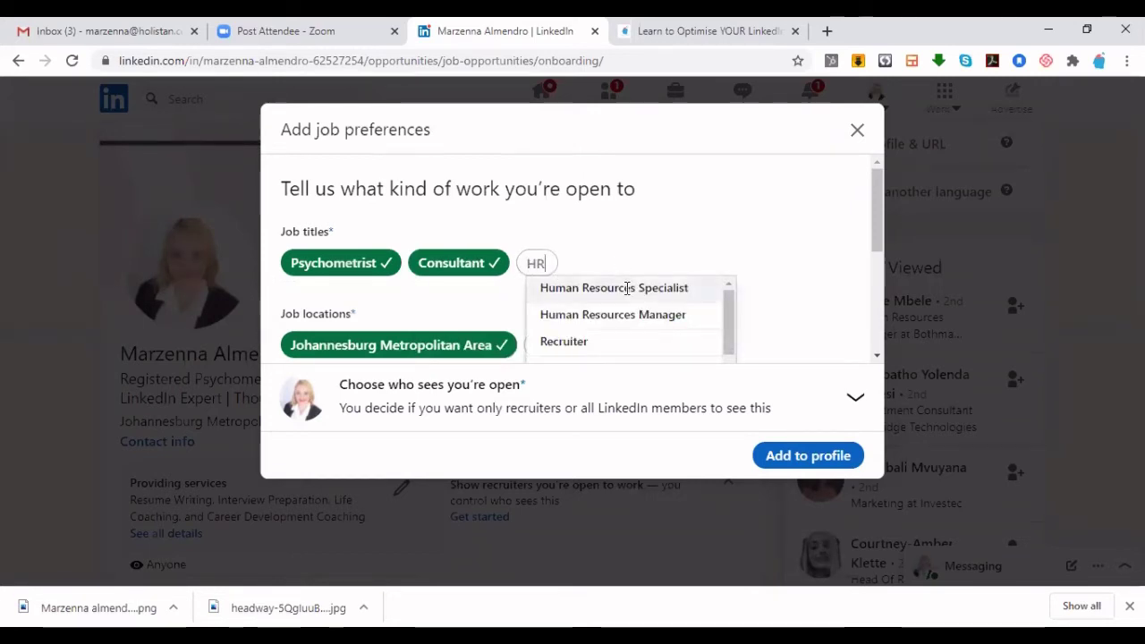
{"action": "left_click", "coordinate": [629, 290]}
Step: Add Recruiter and Book Author to the list of job titles
{"action": "left_click", "coordinate": [358, 307]}
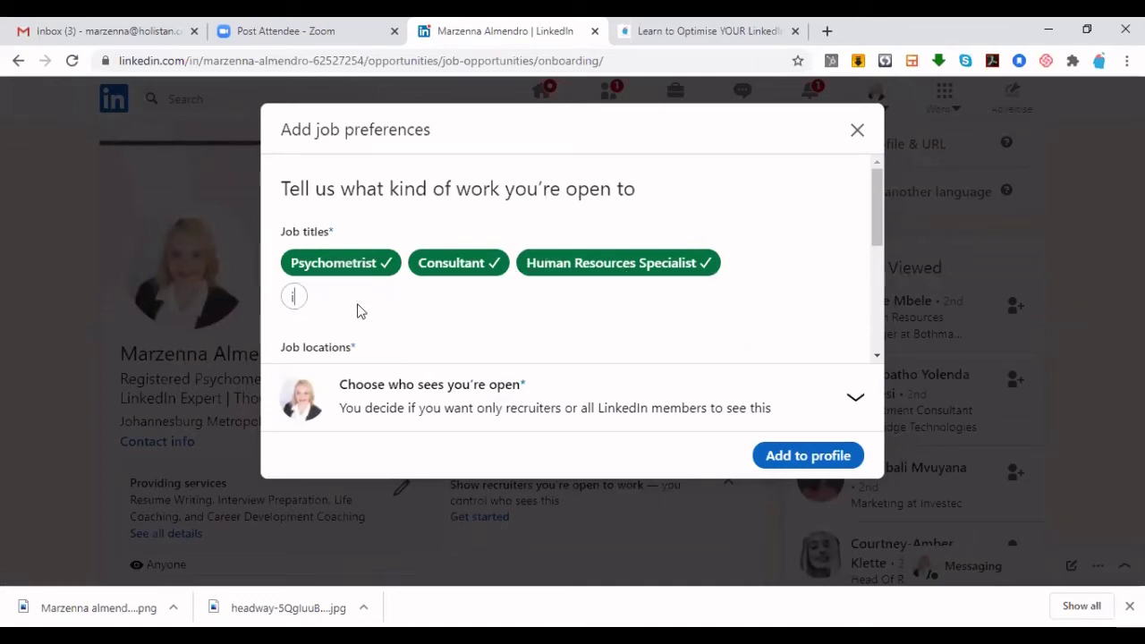
{"action": "type", "text": "Rec"}
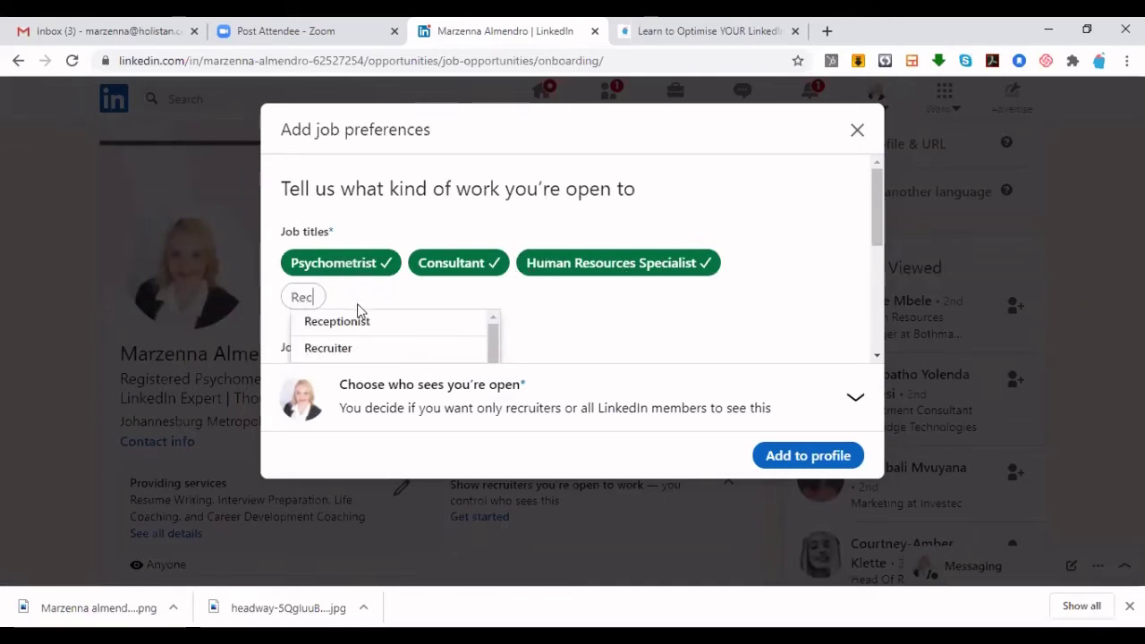
{"action": "left_click", "coordinate": [376, 345]}
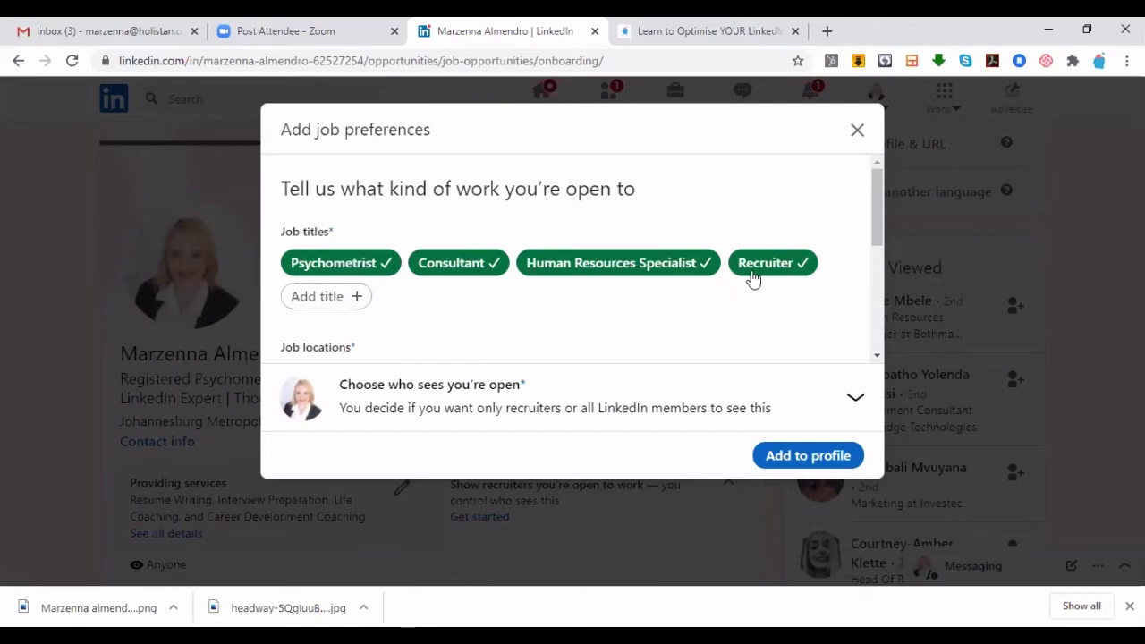
{"action": "left_click", "coordinate": [325, 304]}
{"action": "type", "text": "Author"}
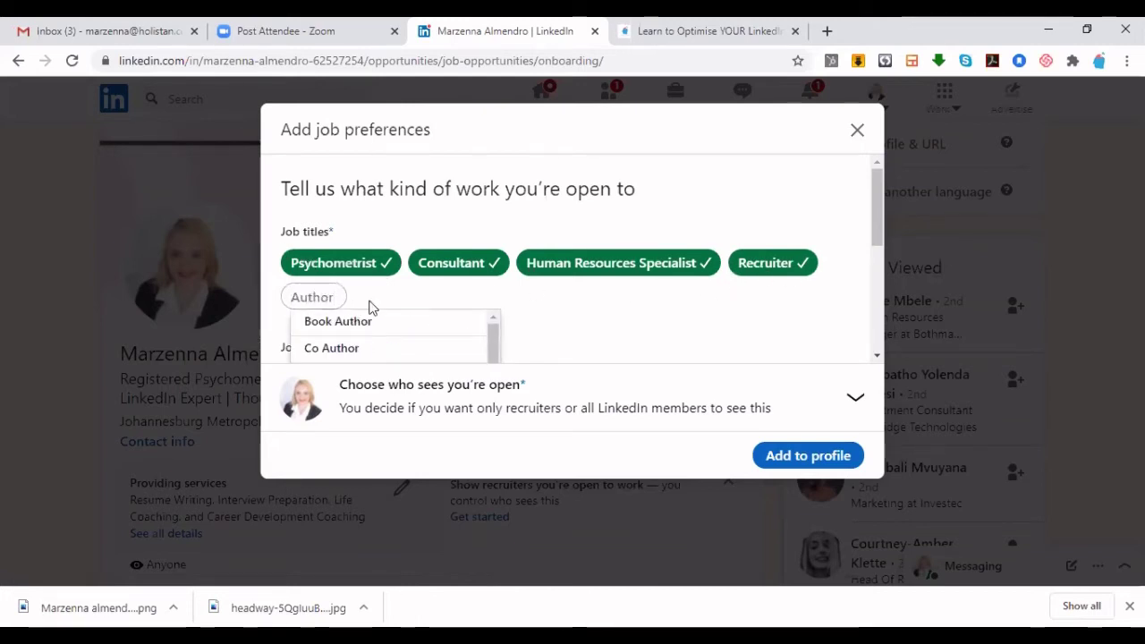
{"action": "left_click", "coordinate": [365, 324]}
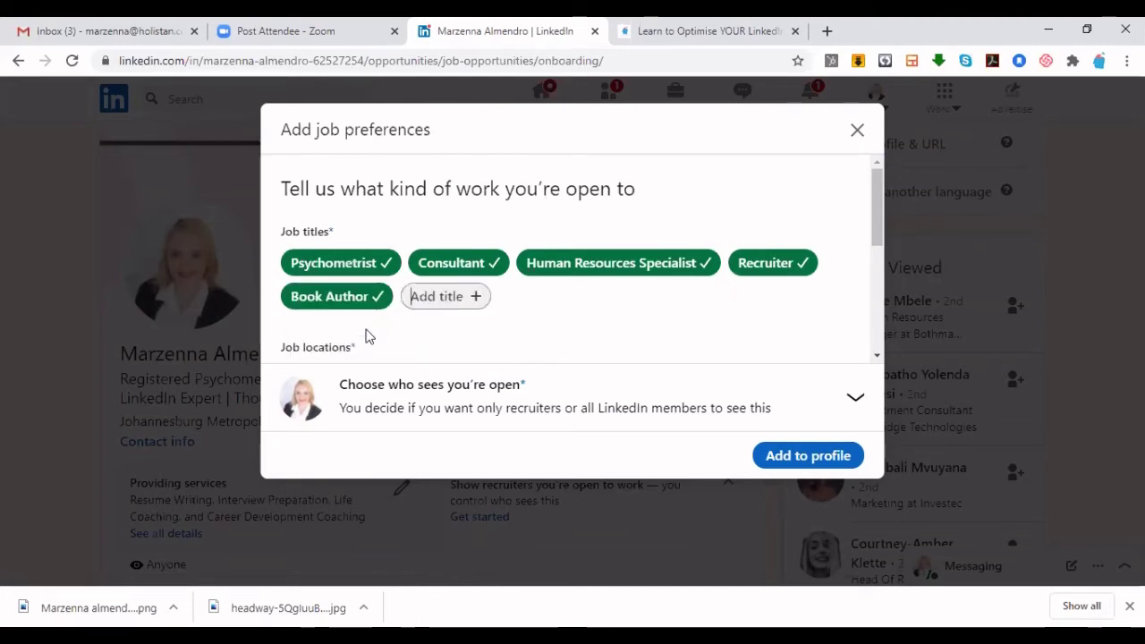
Step: Try to add Singer as a sixth job title and remove it from the selection again
{"action": "left_click", "coordinate": [472, 298]}
{"action": "type", "text": "Singer"}
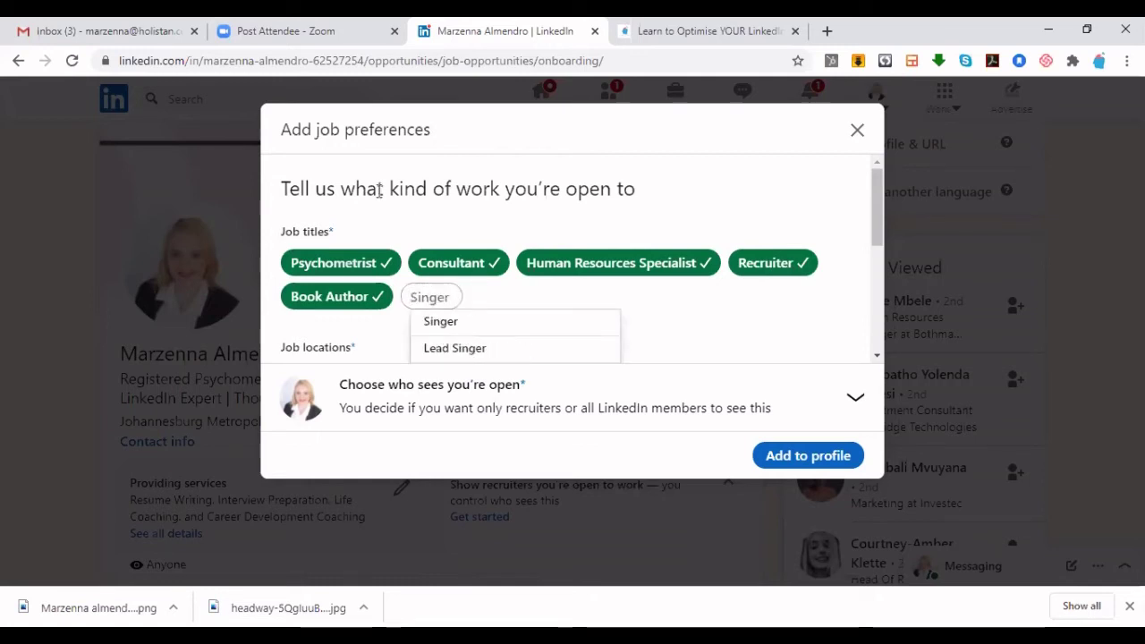
{"action": "left_click", "coordinate": [488, 320]}
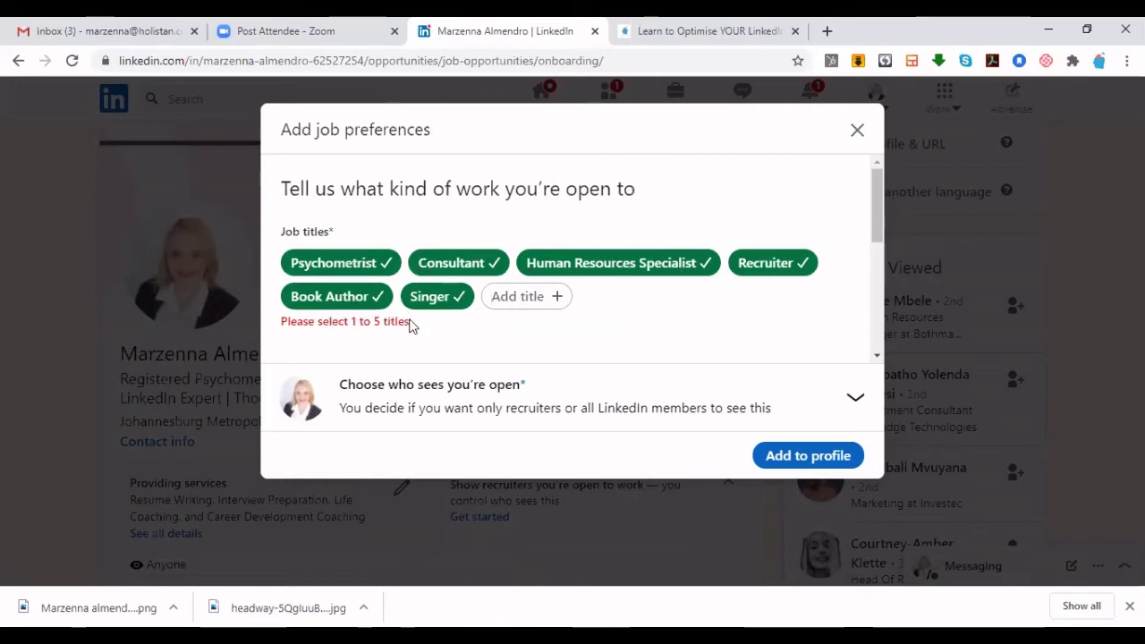
{"action": "left_click", "coordinate": [431, 299]}
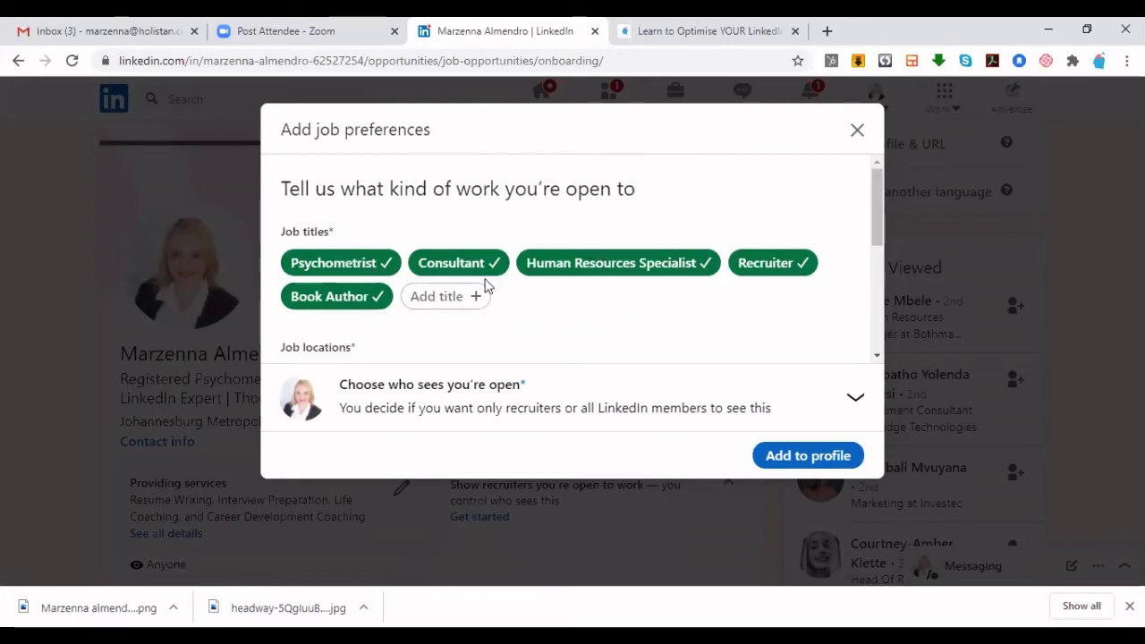
Step: Add Bedfordview, Gauteng, South Africa as a second job location
{"action": "scroll", "coordinate": [486, 286], "scroll_direction": "down", "scroll_amount": 4}
{"action": "scroll", "coordinate": [449, 202], "scroll_direction": "up", "scroll_amount": 1}
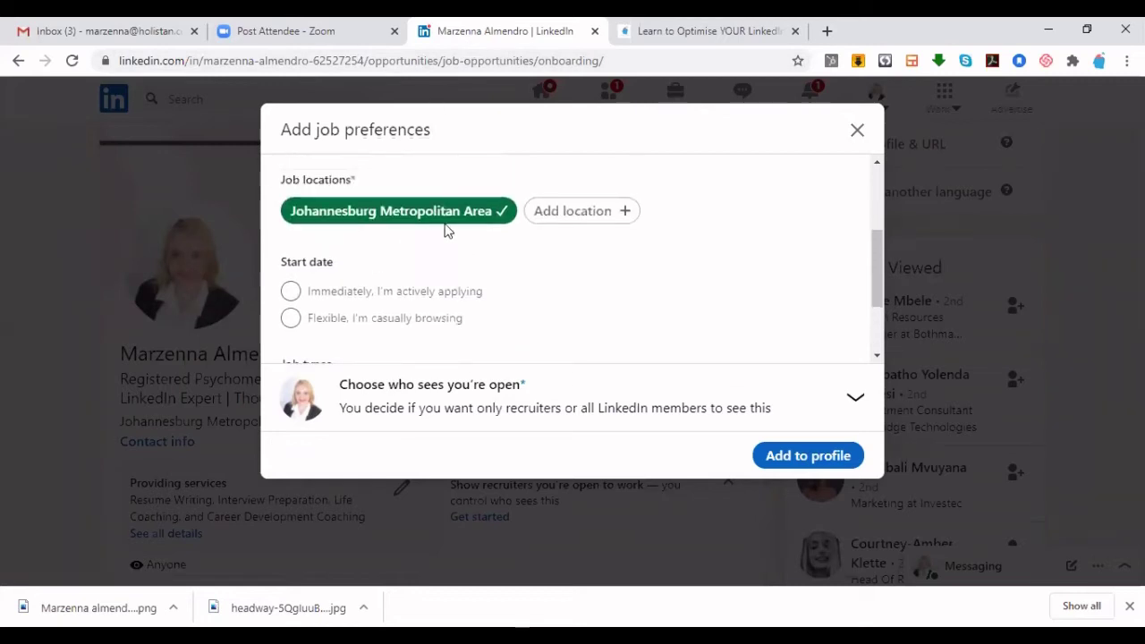
{"action": "left_click", "coordinate": [546, 214]}
{"action": "type", "text": "Be"}
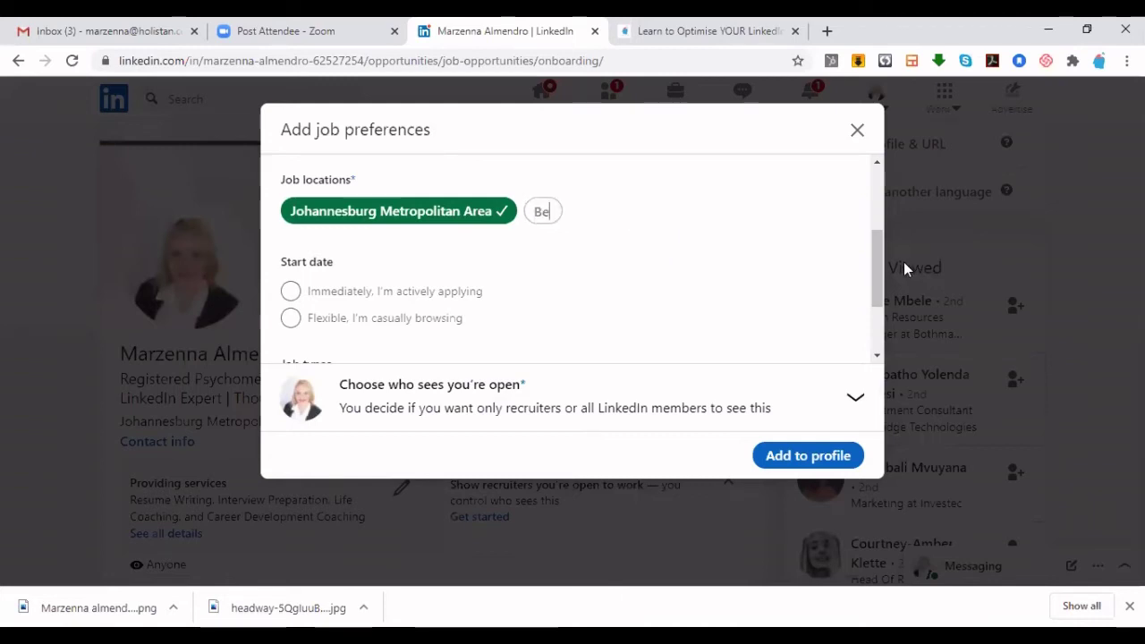
{"action": "type", "text": "dfor"}
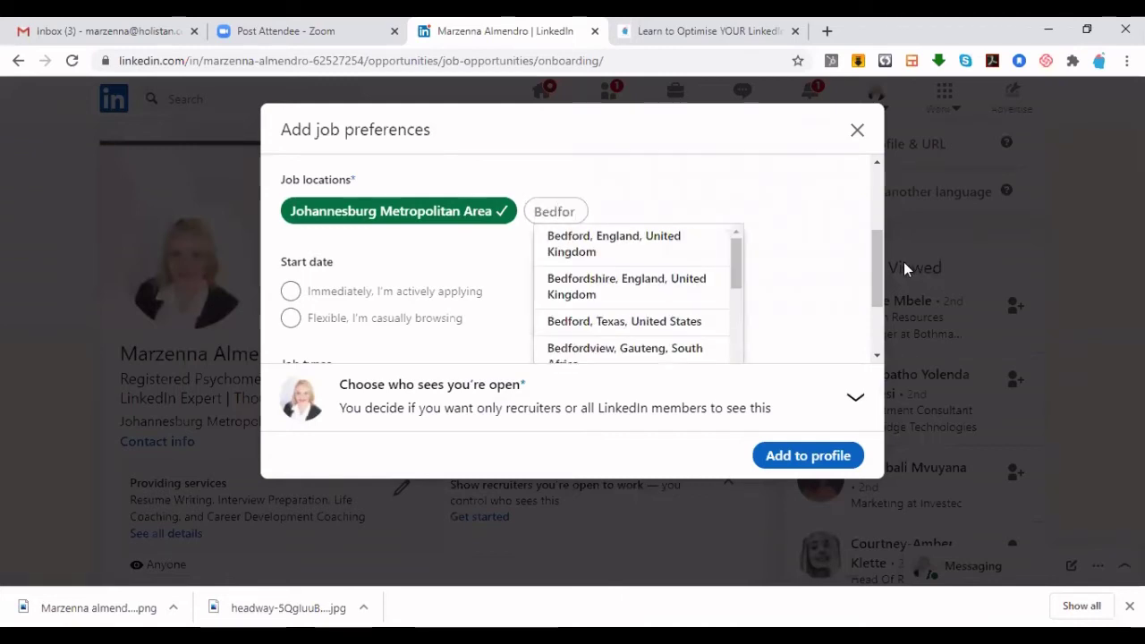
{"action": "type", "text": "dview"}
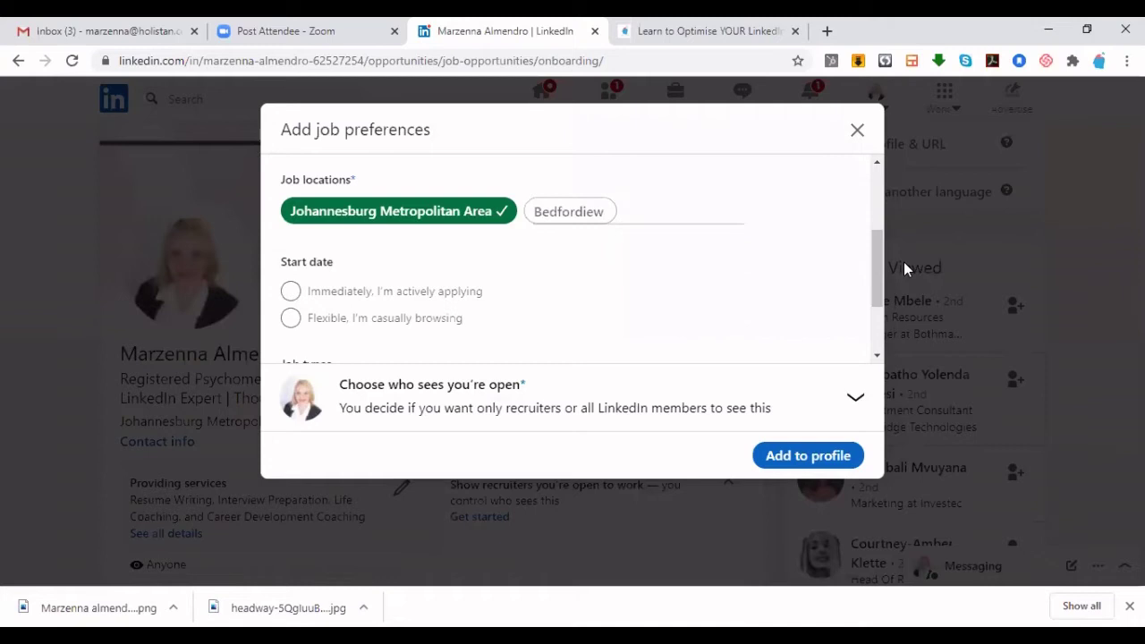
{"action": "key", "text": "BackSpace"}
{"action": "key", "text": "BackSpace"}
{"action": "key", "text": "BackSpace"}
{"action": "key", "text": "BackSpace"}
{"action": "type", "text": "view"}
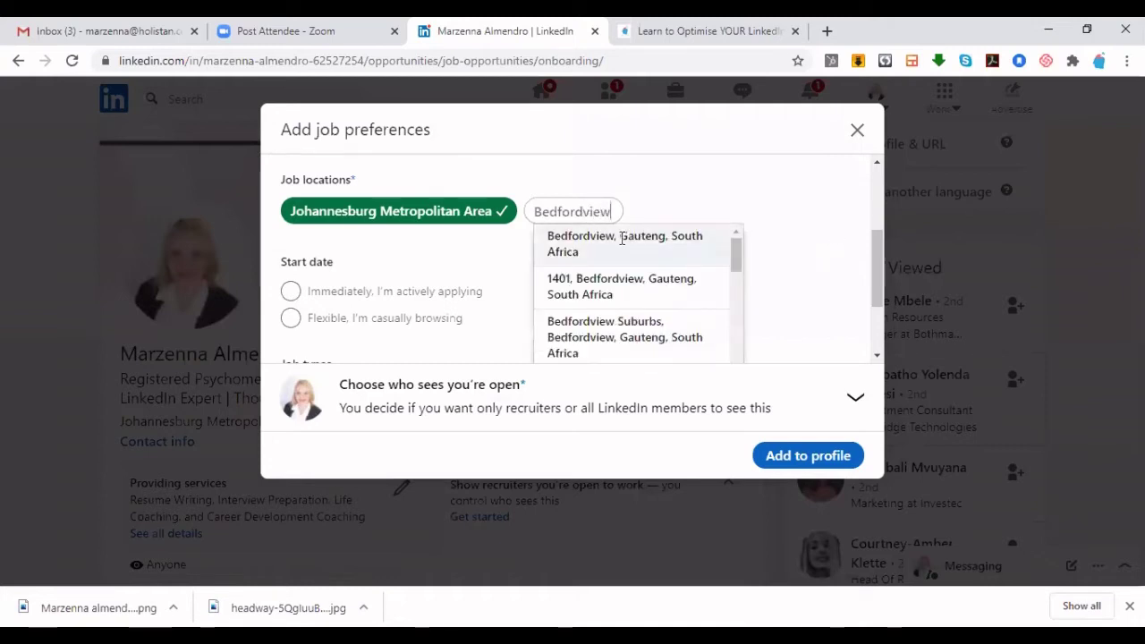
{"action": "left_click", "coordinate": [621, 240]}
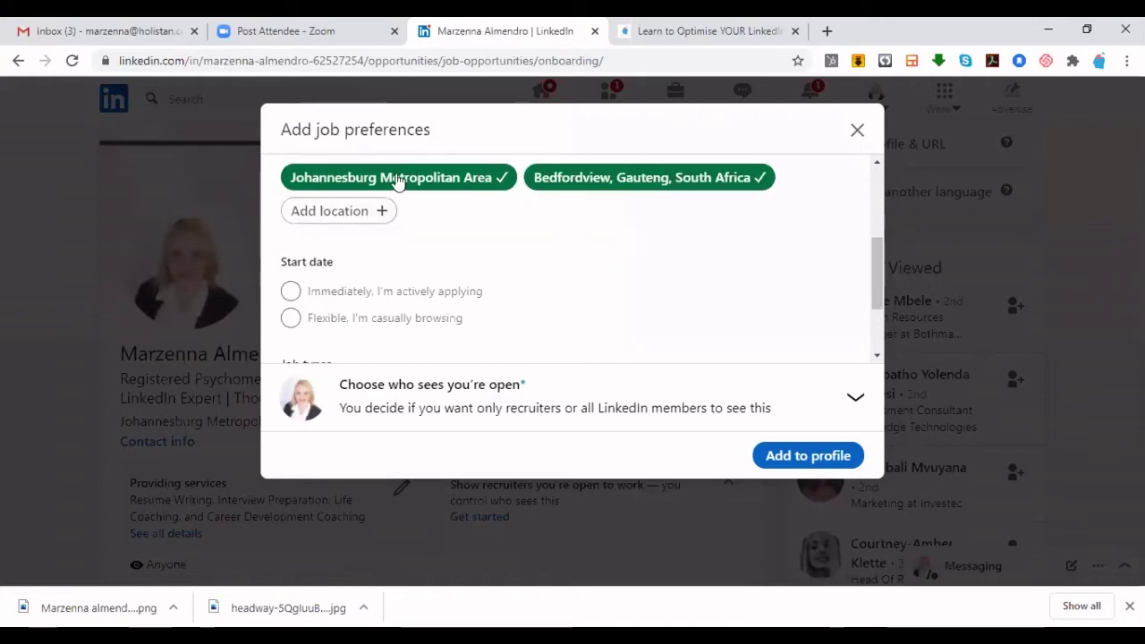
Step: Try Gauteng, South Africa as an additional job location and take it out again
{"action": "key", "text": "Return"}
{"action": "type", "text": "Gauteng"}
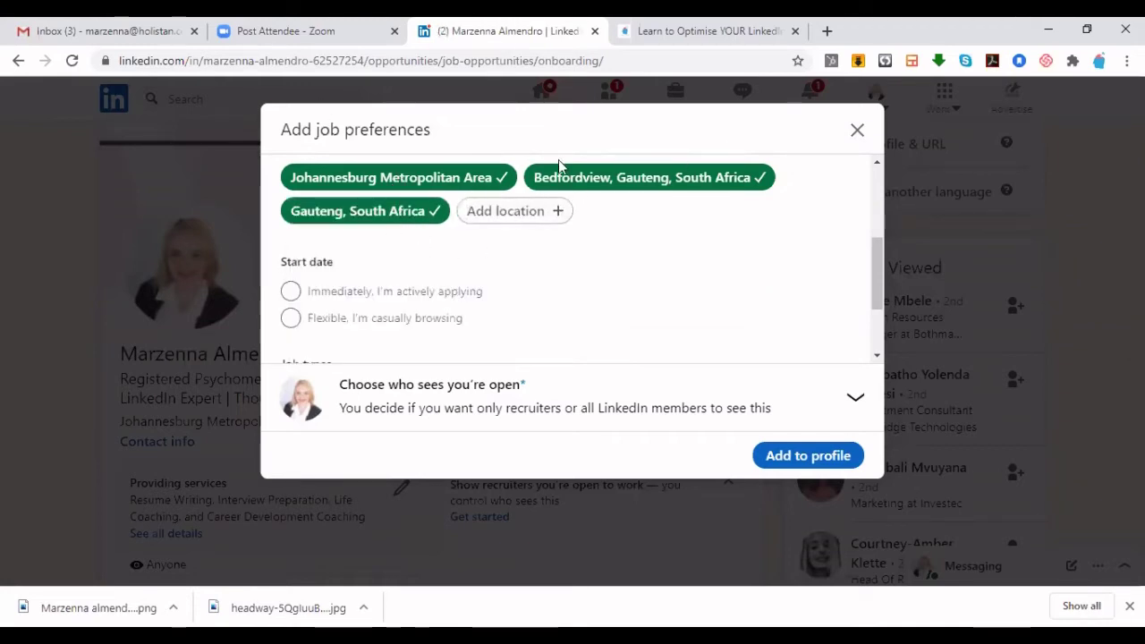
{"action": "left_click", "coordinate": [484, 202]}
{"action": "left_click", "coordinate": [386, 215]}
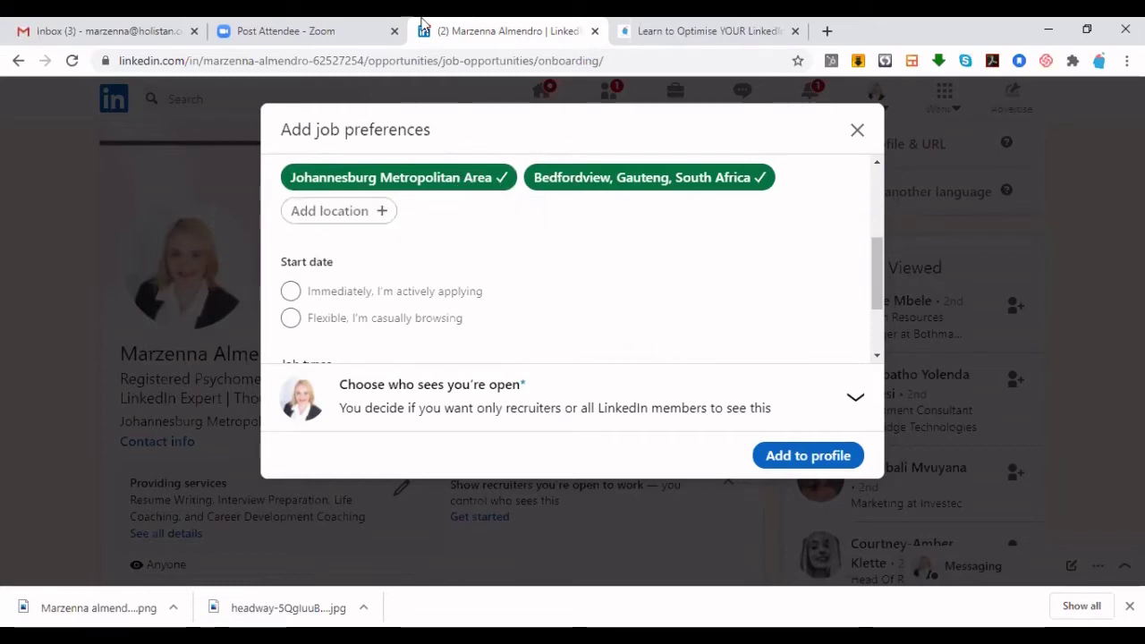
Step: Add Sandton CBD, Sandton, Gauteng, South Africa as a further job location
{"action": "key", "text": "Return"}
{"action": "type", "text": "Sand"}
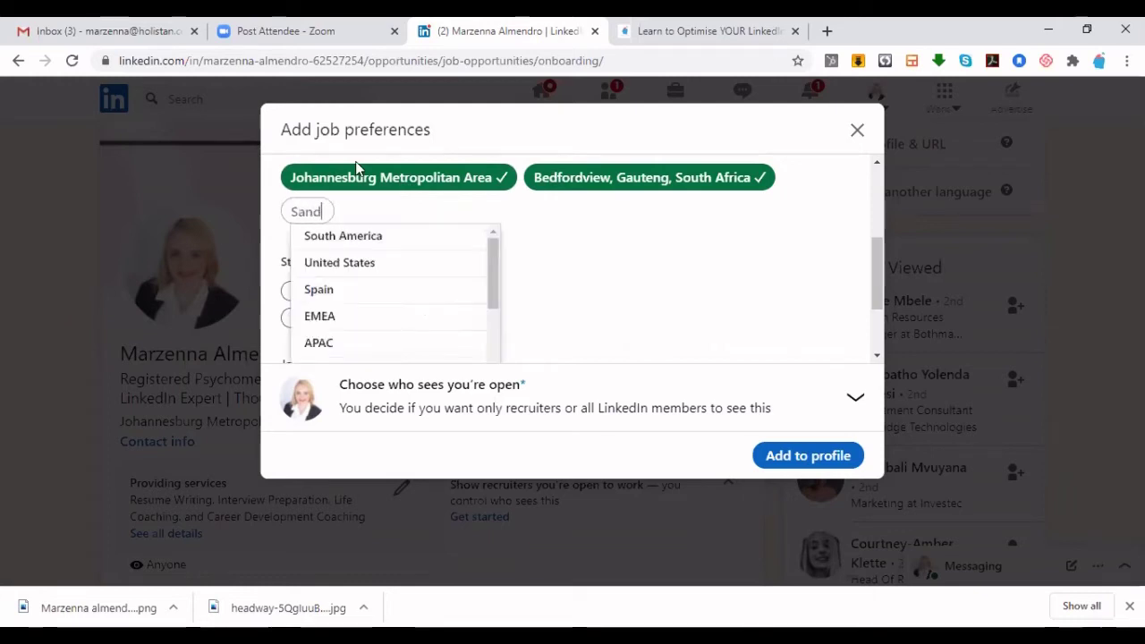
{"action": "type", "text": "ton"}
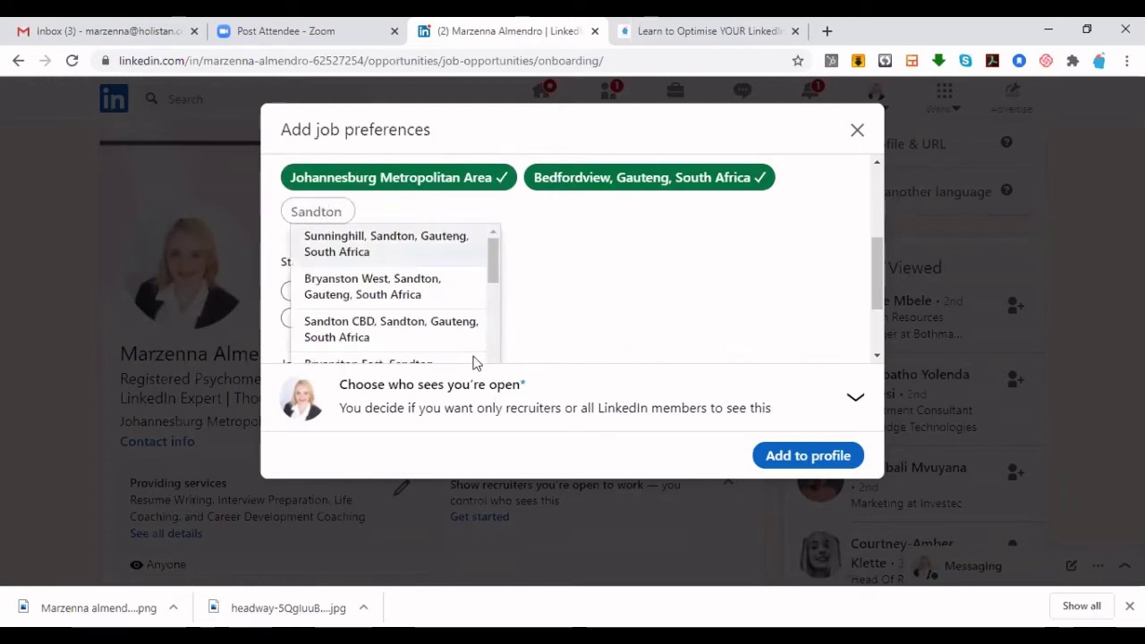
{"action": "left_click", "coordinate": [377, 330]}
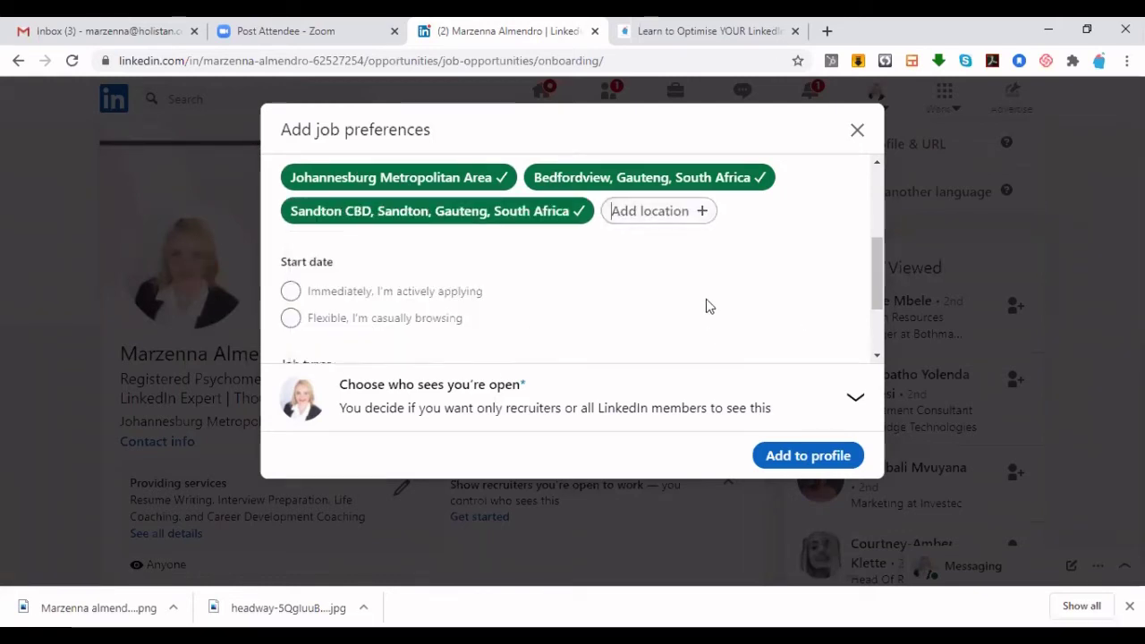
{"action": "scroll", "coordinate": [354, 187], "scroll_direction": "up", "scroll_amount": 1}
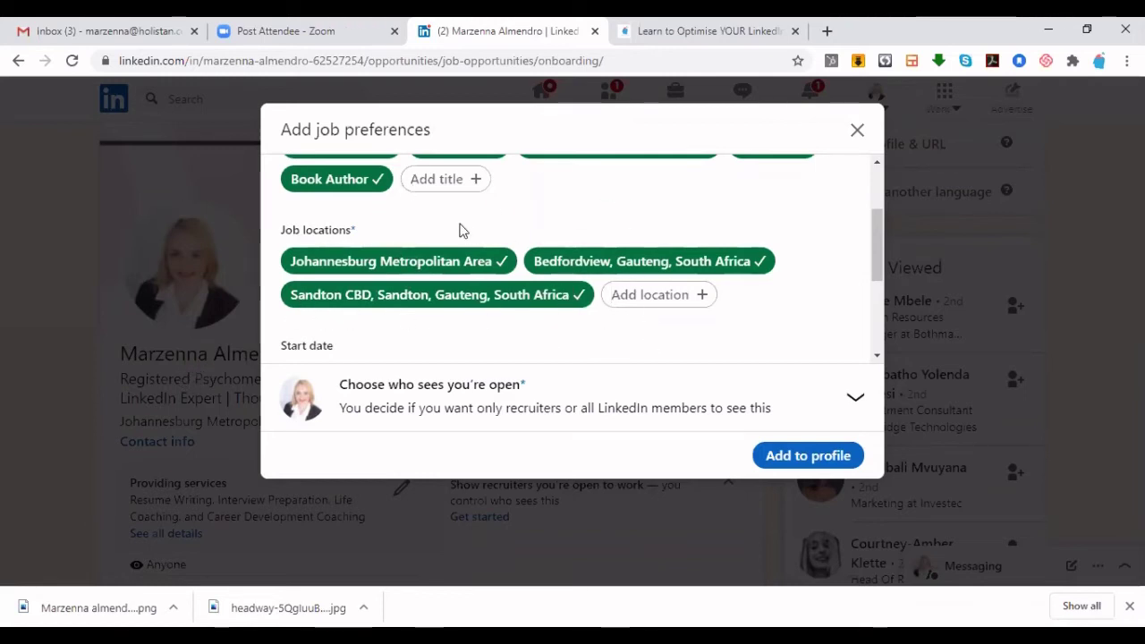
Step: Remove the Johannesburg Metropolitan Area, Bedfordview and Sandton CBD entries from the job locations
{"action": "left_click", "coordinate": [453, 263]}
{"action": "left_click", "coordinate": [461, 295]}
{"action": "left_click", "coordinate": [452, 261]}
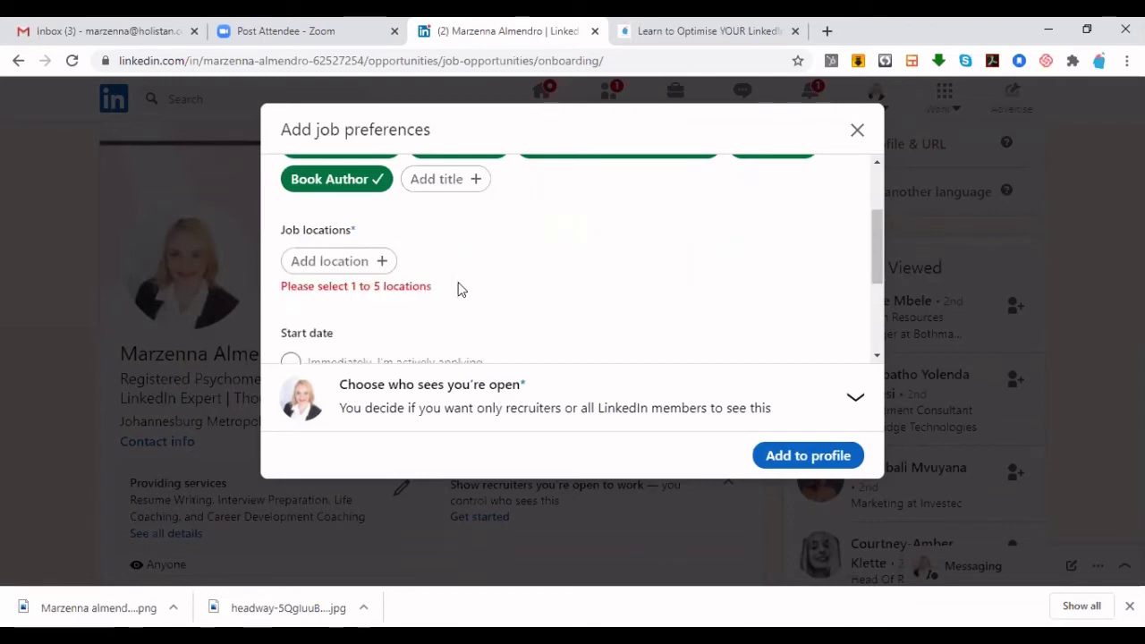
Step: Try England, United Kingdom as the job location and take it out again
{"action": "left_click", "coordinate": [344, 259]}
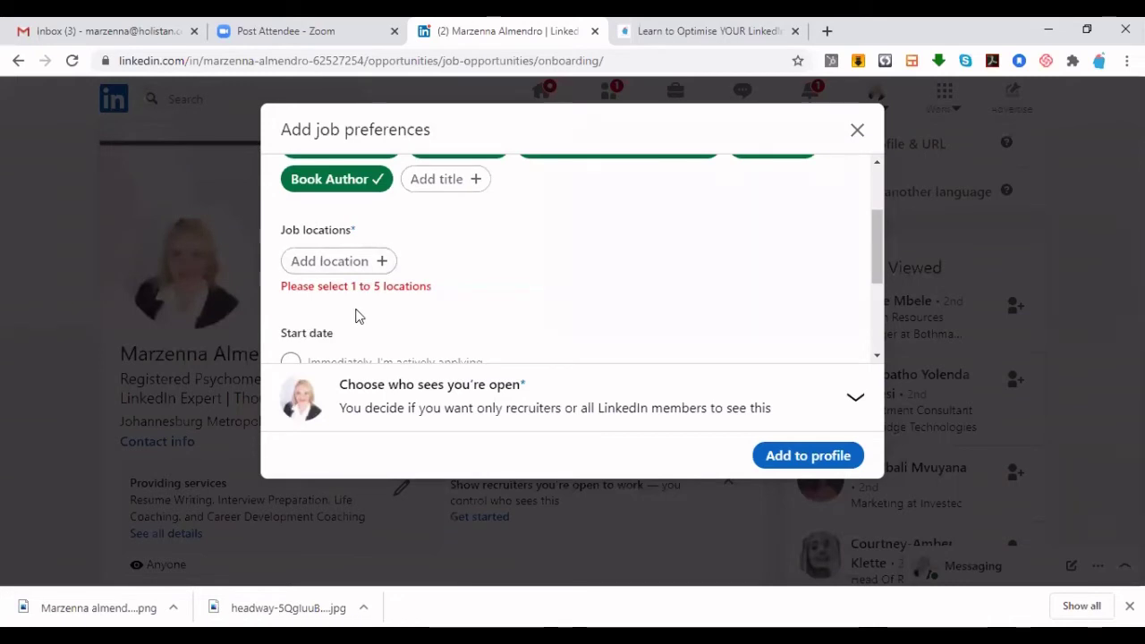
{"action": "type", "text": "Unit"}
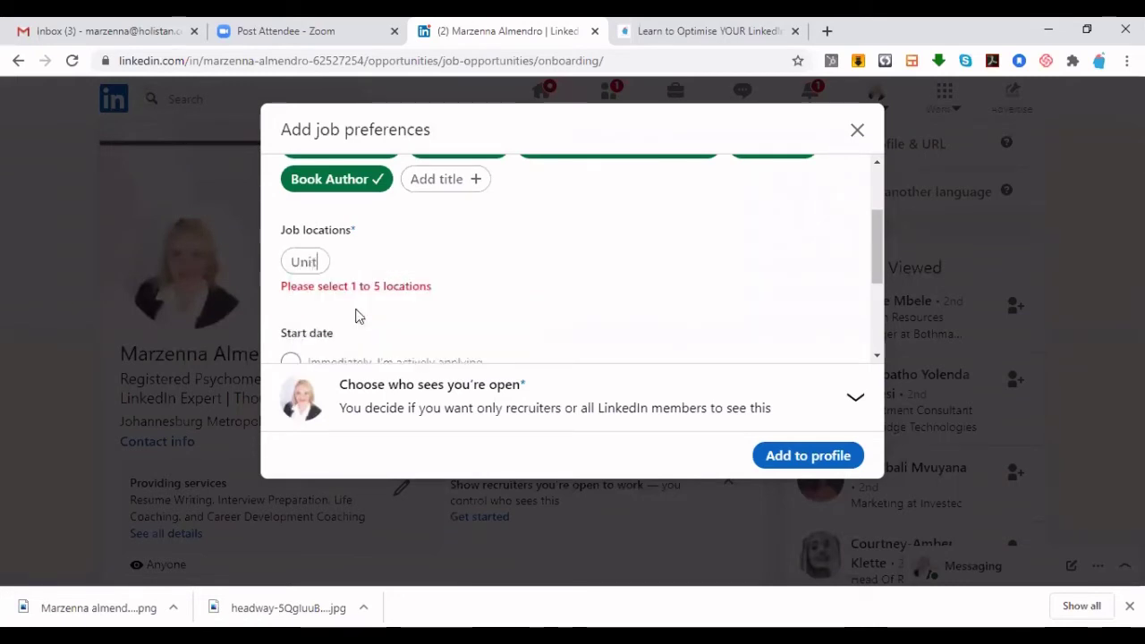
{"action": "type", "text": "ed King"}
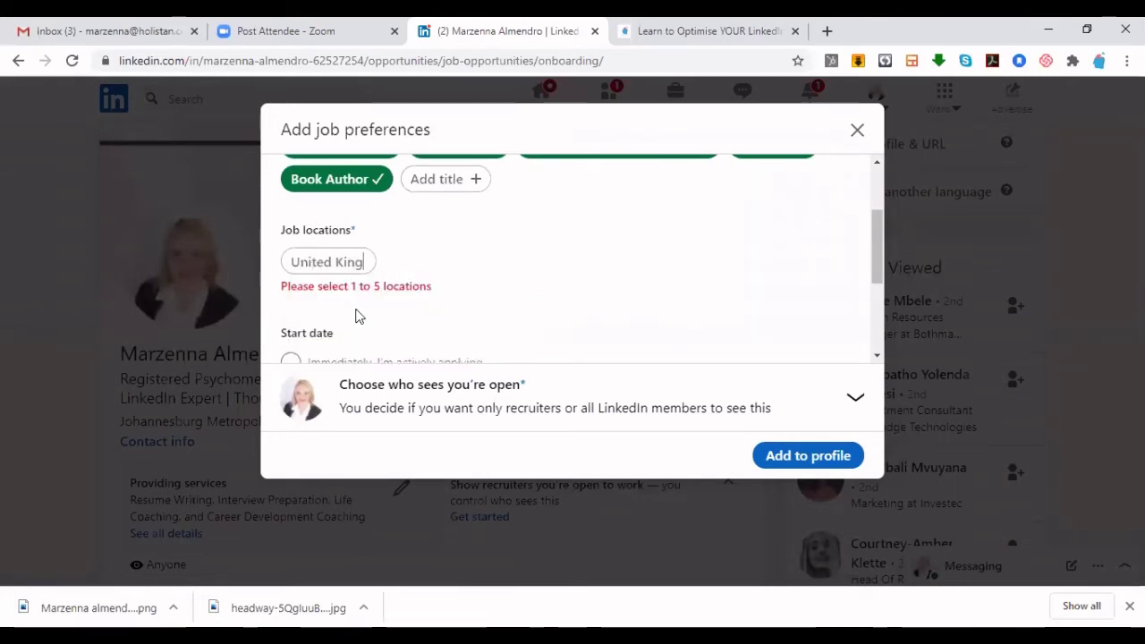
{"action": "left_click", "coordinate": [356, 313]}
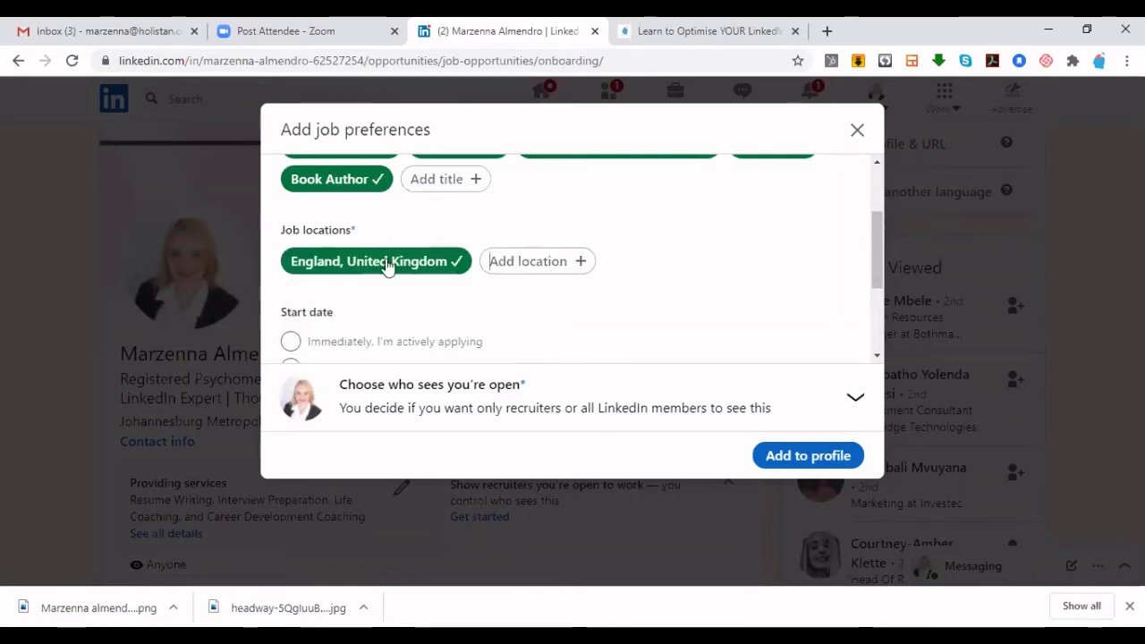
{"action": "left_click", "coordinate": [384, 264]}
Step: Add Bedford, England, United Kingdom as the job location
{"action": "left_click", "coordinate": [339, 260]}
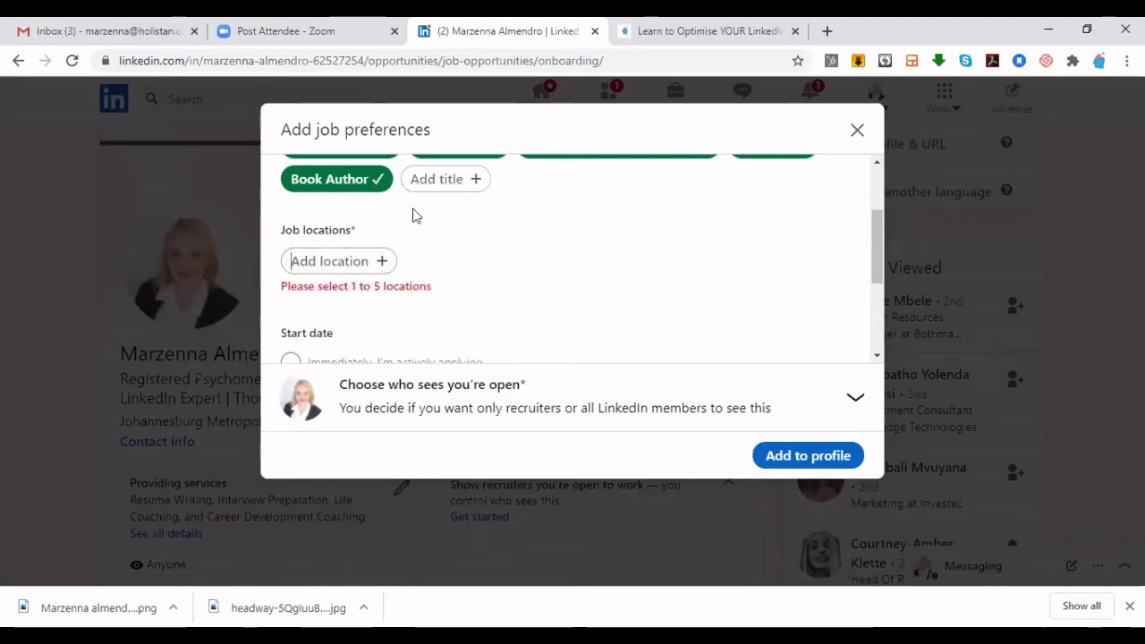
{"action": "type", "text": "Bedfor"}
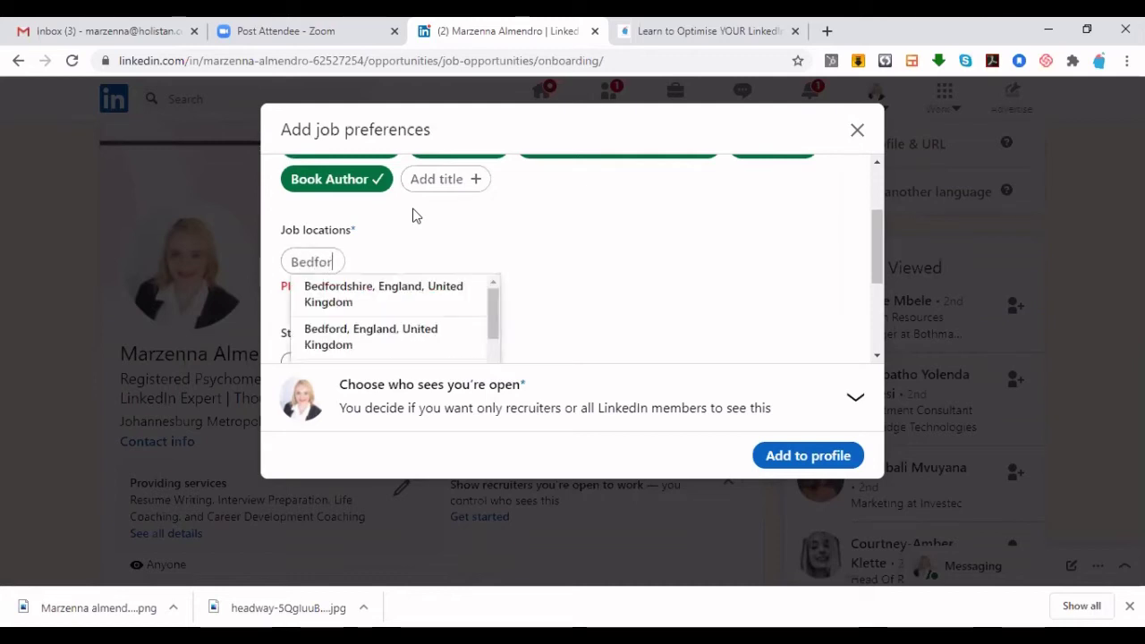
{"action": "left_click", "coordinate": [390, 293]}
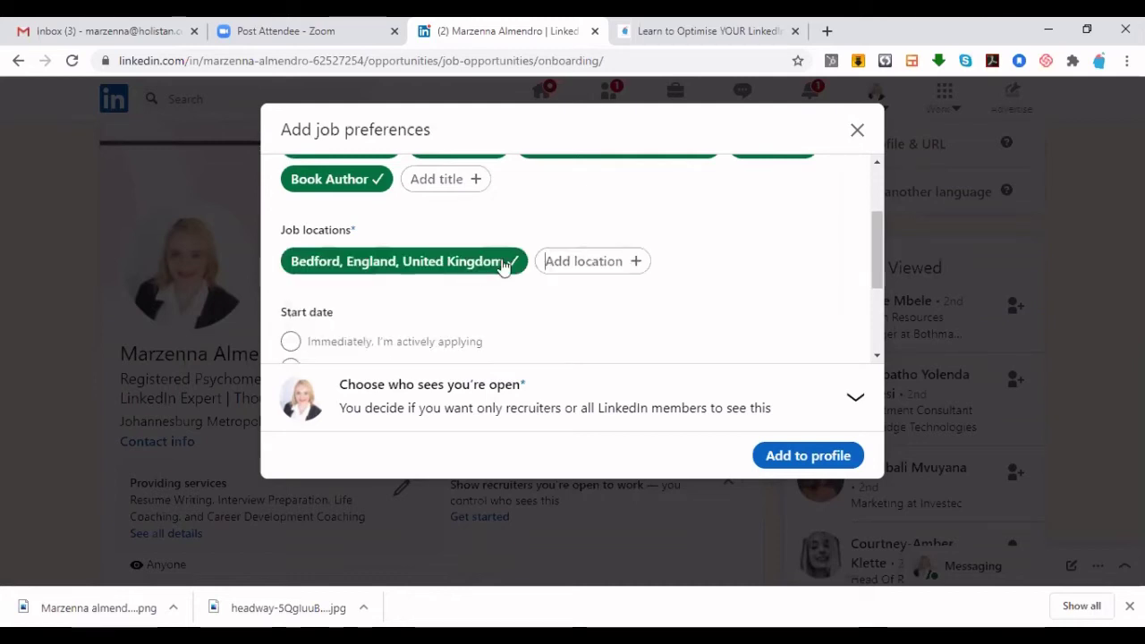
Step: Set the start date preference to "Flexible, I'm casually browsing"
{"action": "scroll", "coordinate": [504, 264], "scroll_direction": "down", "scroll_amount": 3}
{"action": "scroll", "coordinate": [466, 269], "scroll_direction": "up", "scroll_amount": 1}
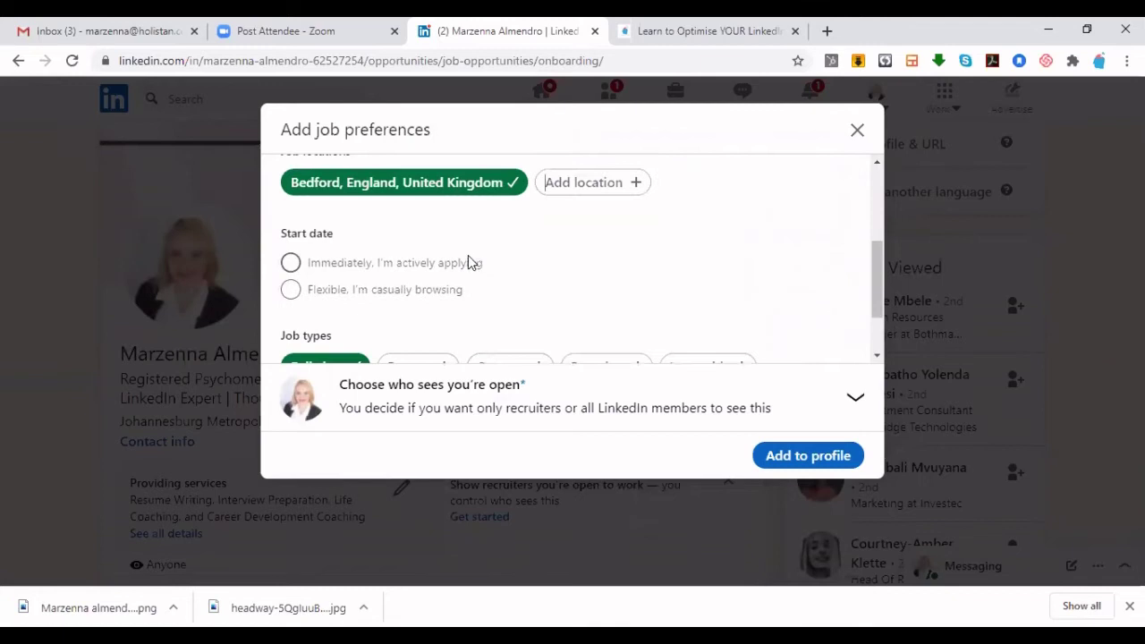
{"action": "left_click", "coordinate": [291, 264]}
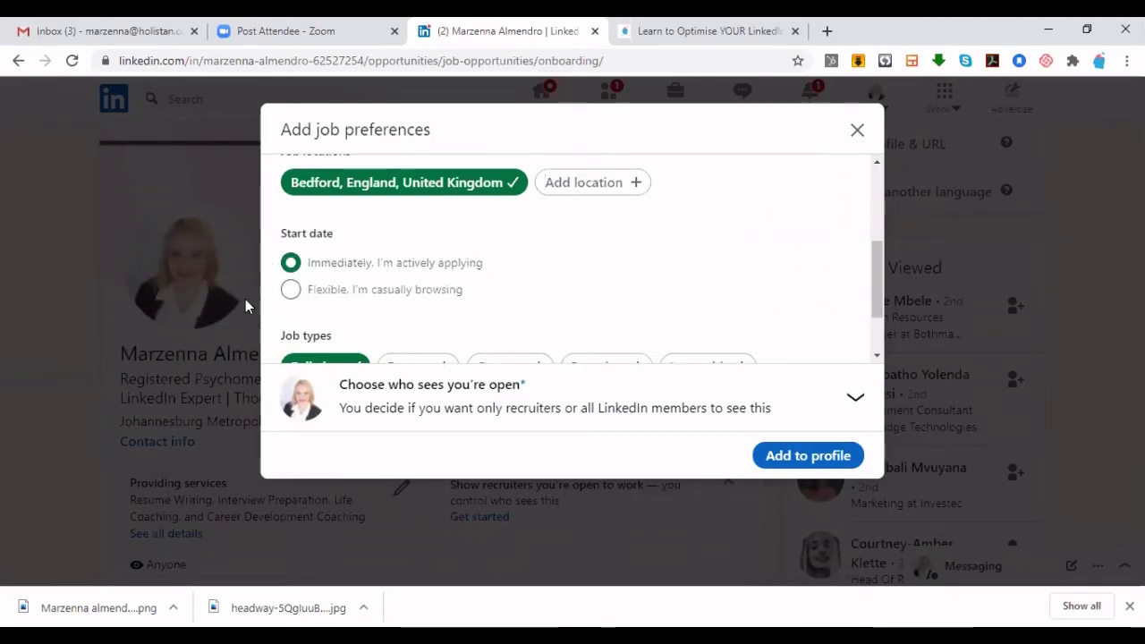
{"action": "left_click", "coordinate": [288, 290]}
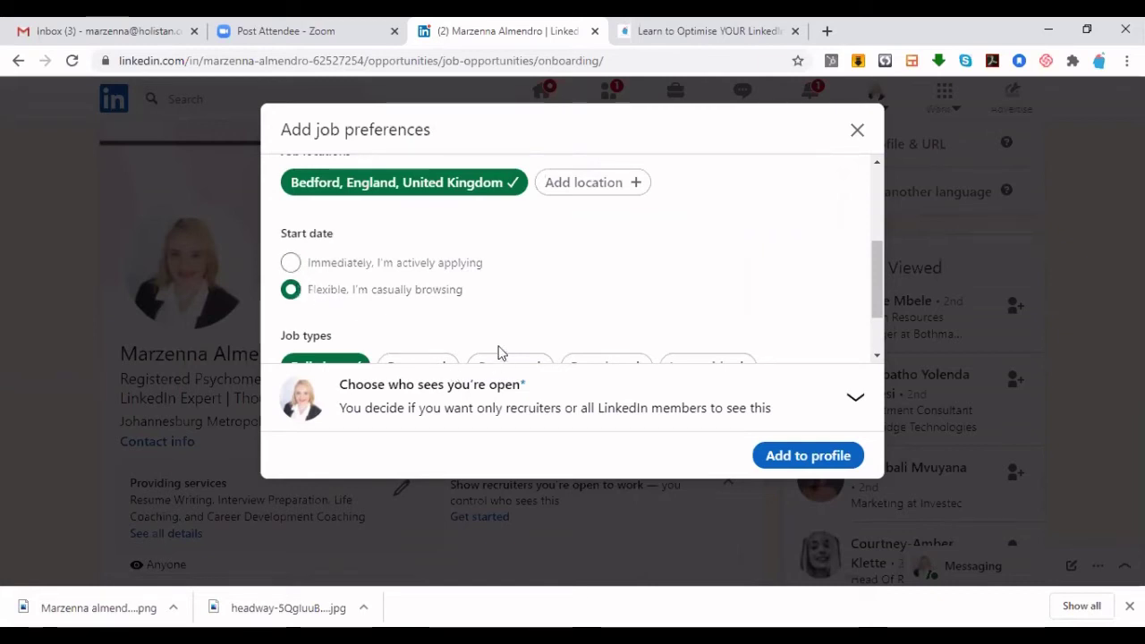
Step: Add Remote, Contract, Part-time and Temporary to the job types, leaving Internship unselected
{"action": "scroll", "coordinate": [498, 351], "scroll_direction": "down", "scroll_amount": 1}
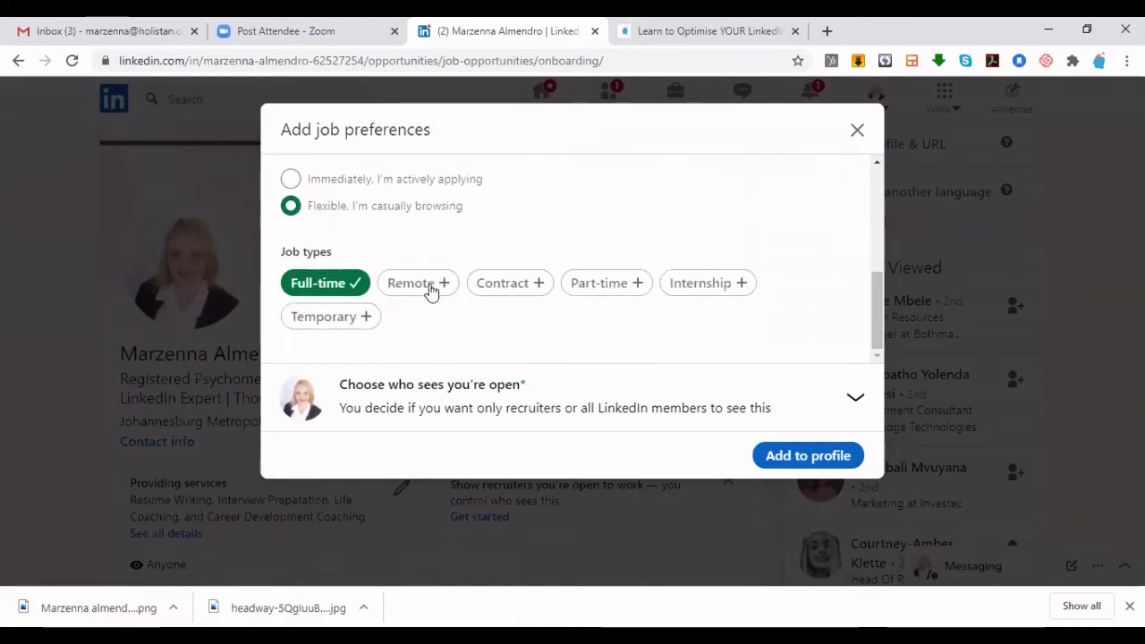
{"action": "left_click", "coordinate": [430, 286]}
{"action": "left_click", "coordinate": [495, 290]}
{"action": "left_click", "coordinate": [607, 286]}
{"action": "left_click", "coordinate": [708, 291]}
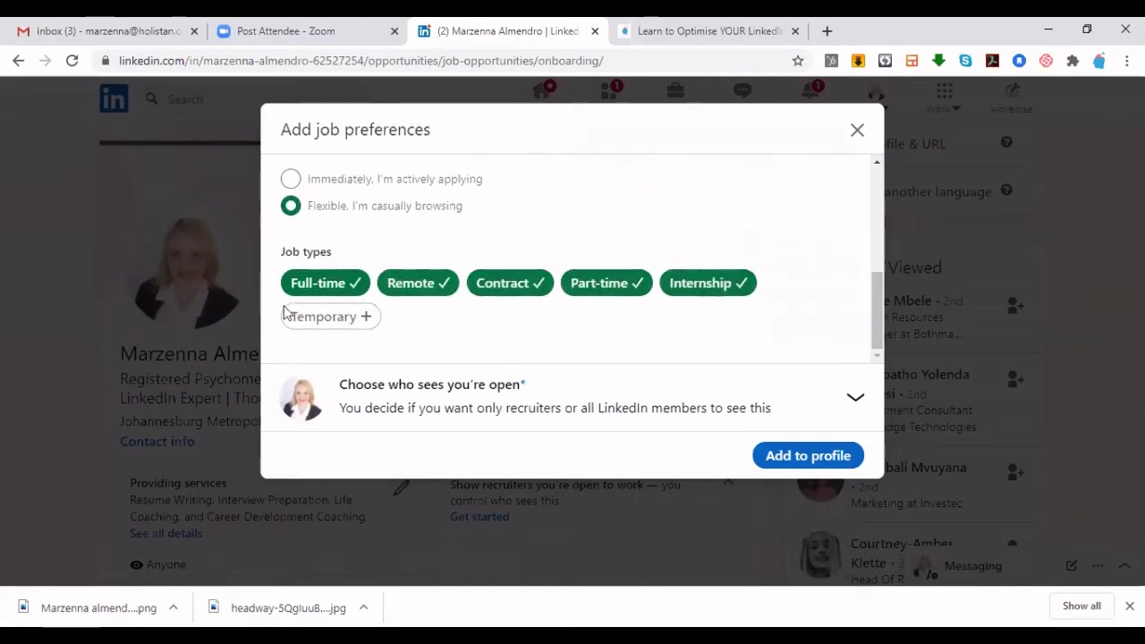
{"action": "left_click", "coordinate": [289, 315]}
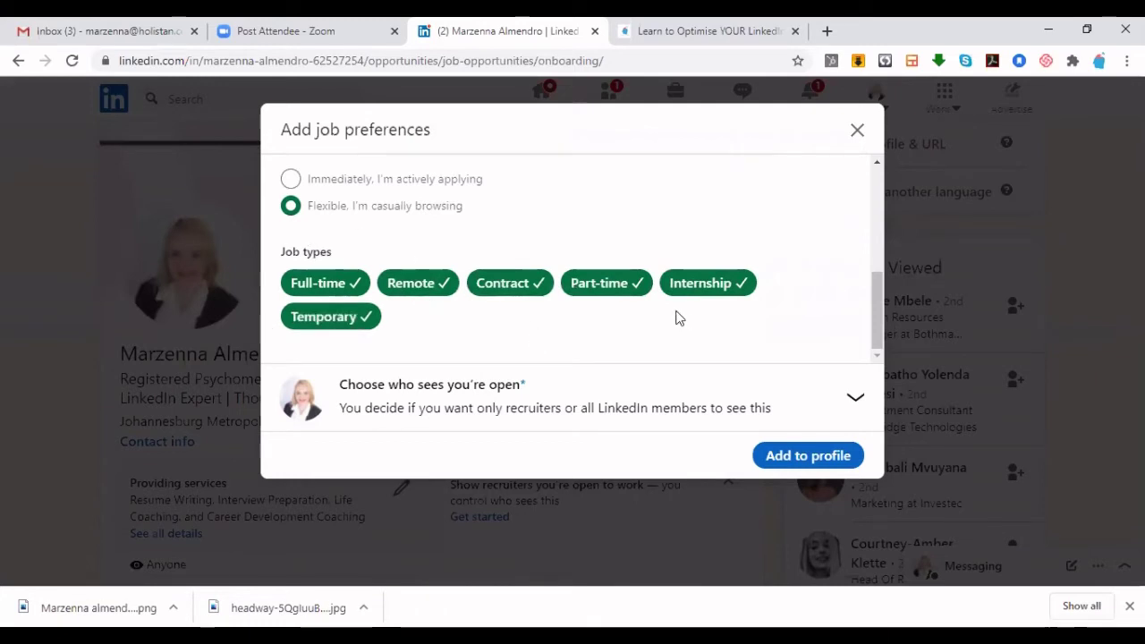
{"action": "left_click", "coordinate": [695, 291]}
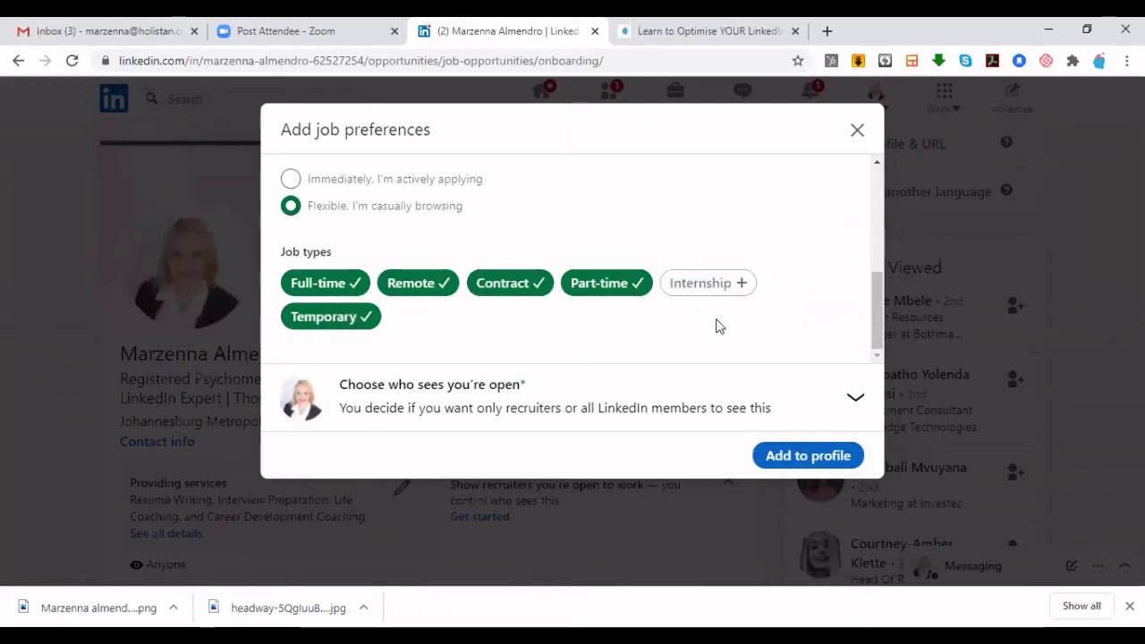
Step: Review the job preferences and set their visibility to Share with all LinkedIn members
{"action": "scroll", "coordinate": [555, 273], "scroll_direction": "up", "scroll_amount": 5}
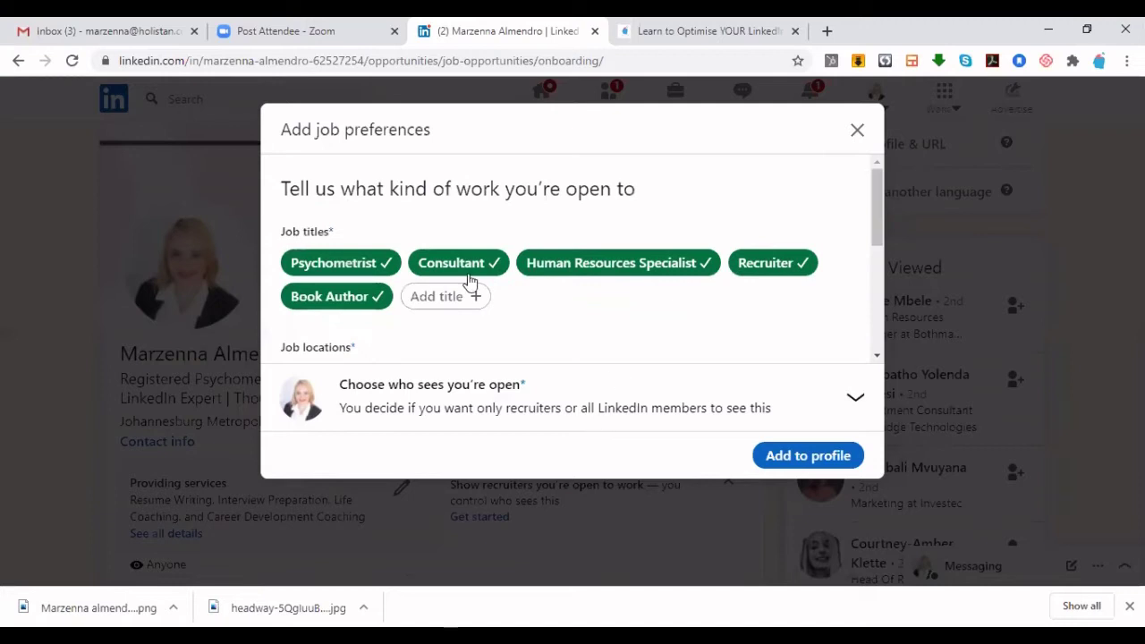
{"action": "scroll", "coordinate": [468, 286], "scroll_direction": "down", "scroll_amount": 5}
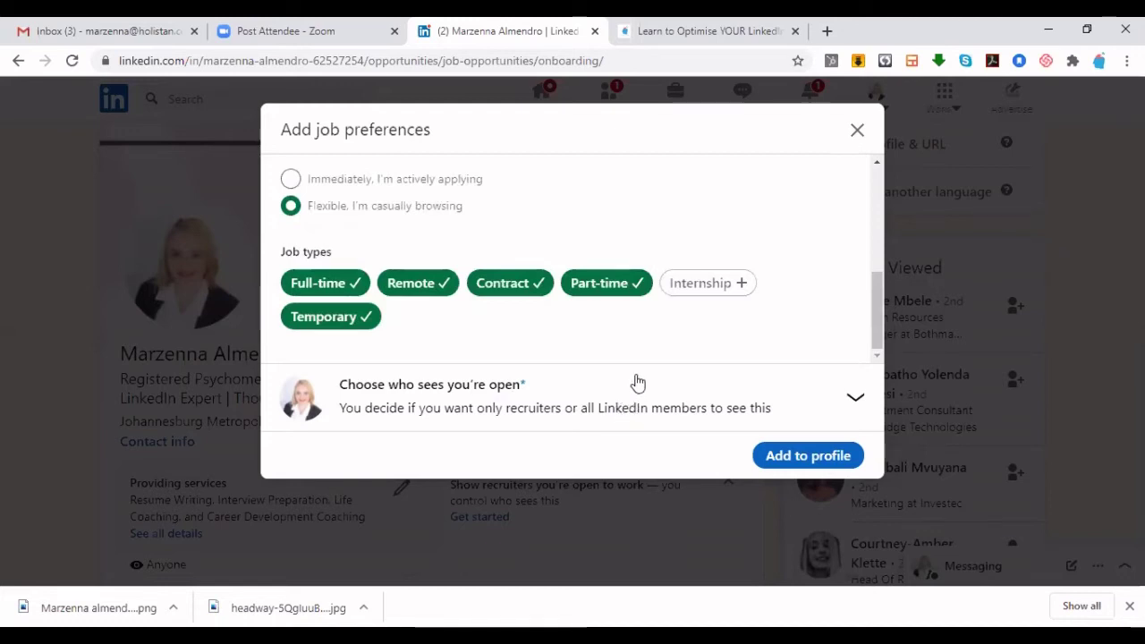
{"action": "left_click", "coordinate": [861, 405]}
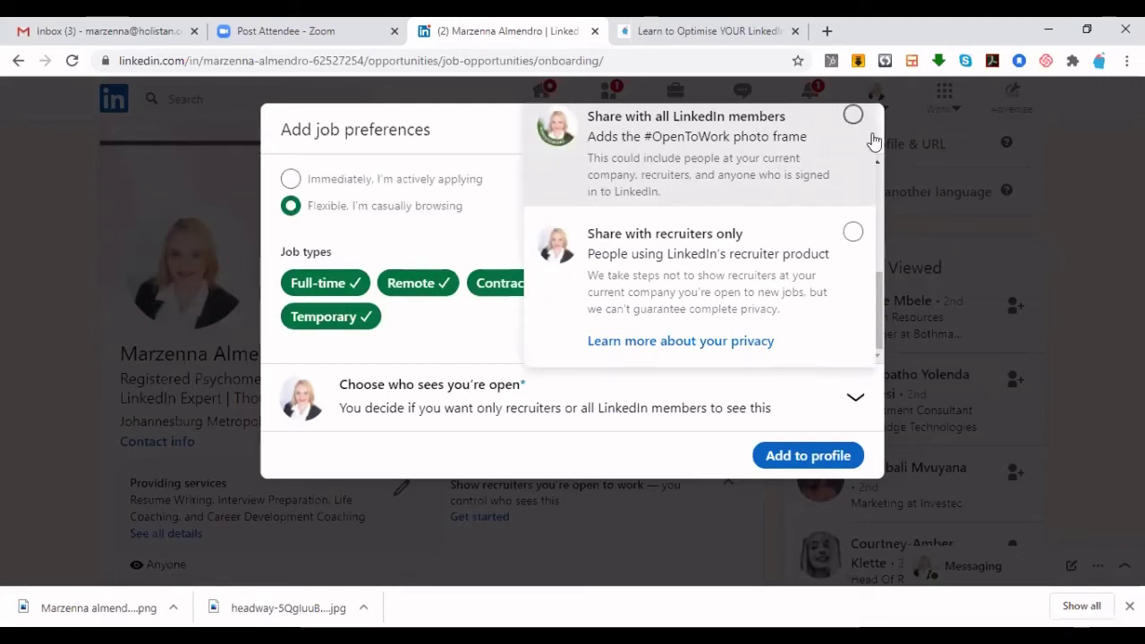
{"action": "left_click", "coordinate": [841, 129]}
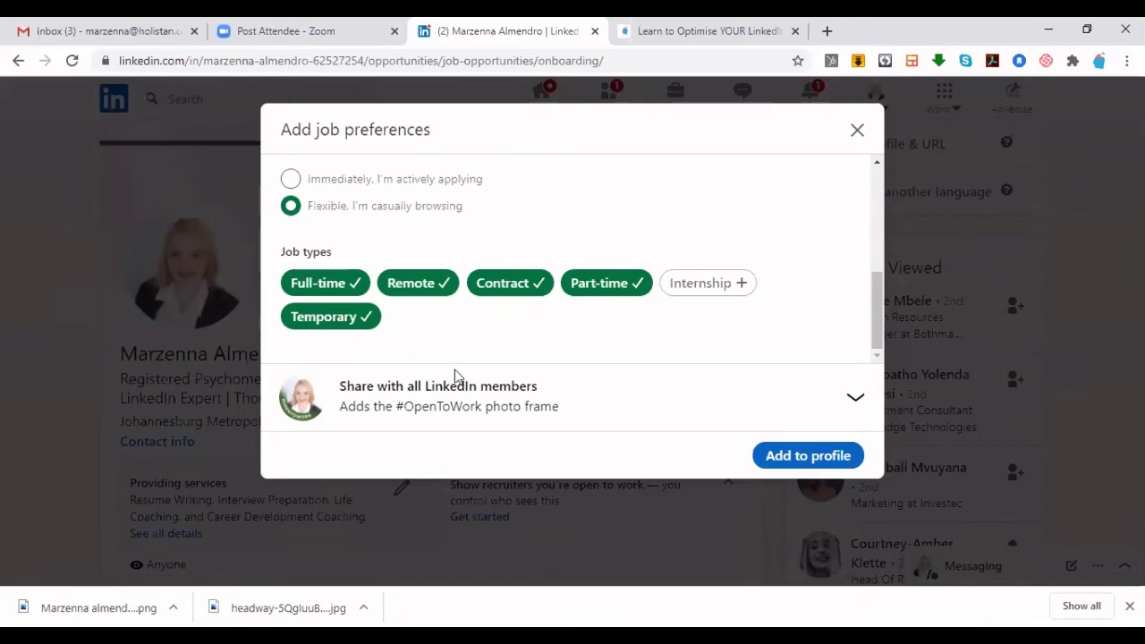
Step: Set the visibility to Share with recruiters only, add the job preferences to the profile and dismiss the notification
{"action": "left_click", "coordinate": [852, 395]}
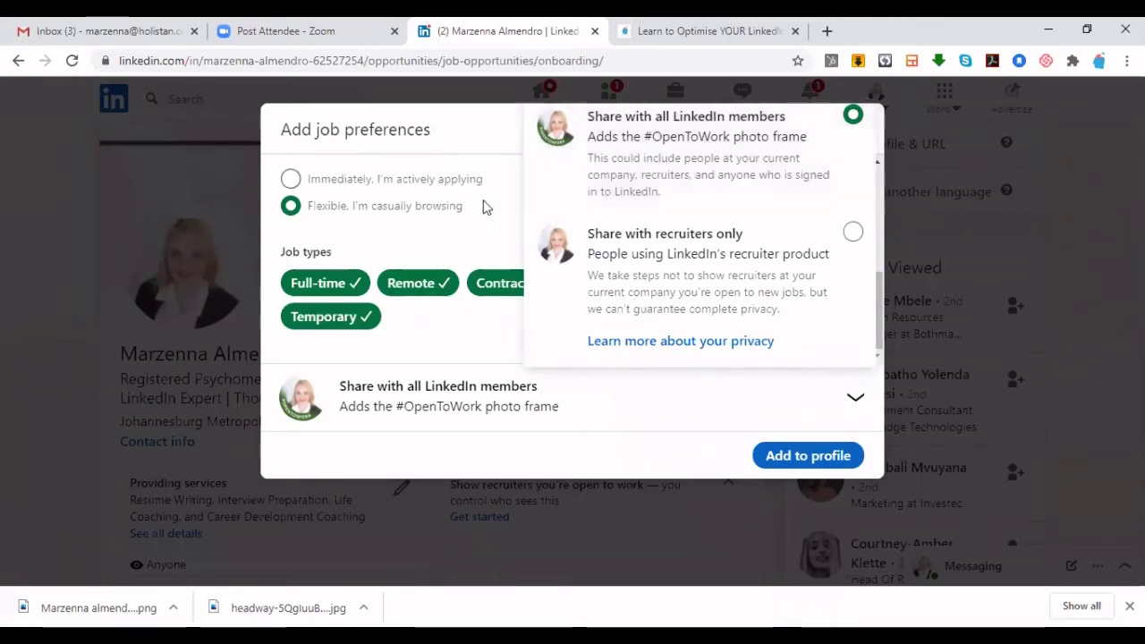
{"action": "left_click", "coordinate": [855, 234]}
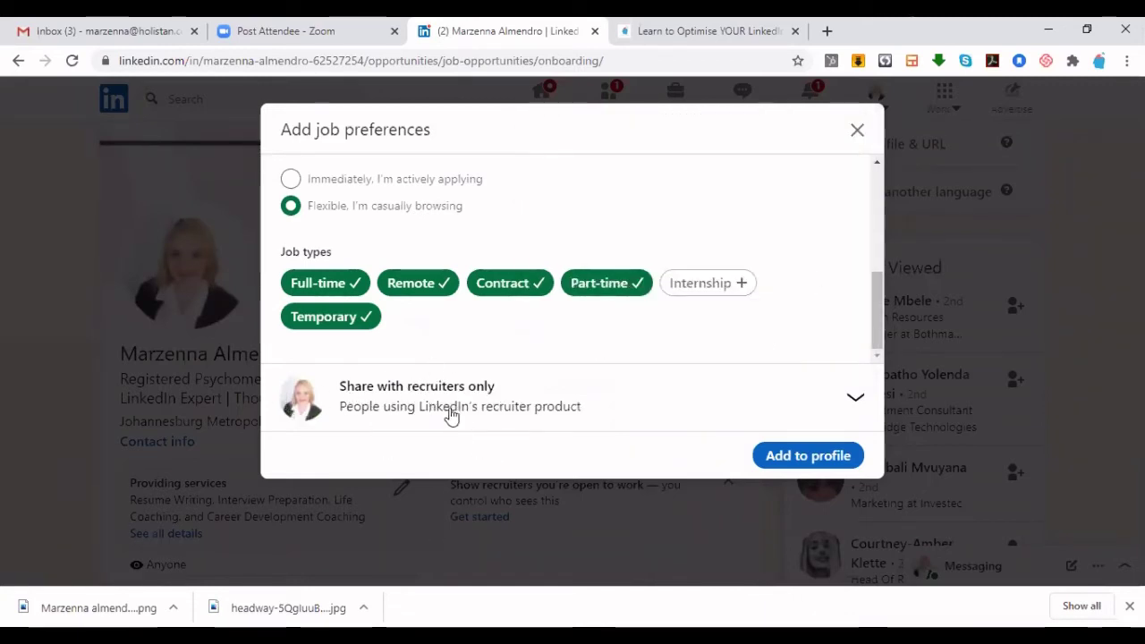
{"action": "left_click", "coordinate": [800, 467]}
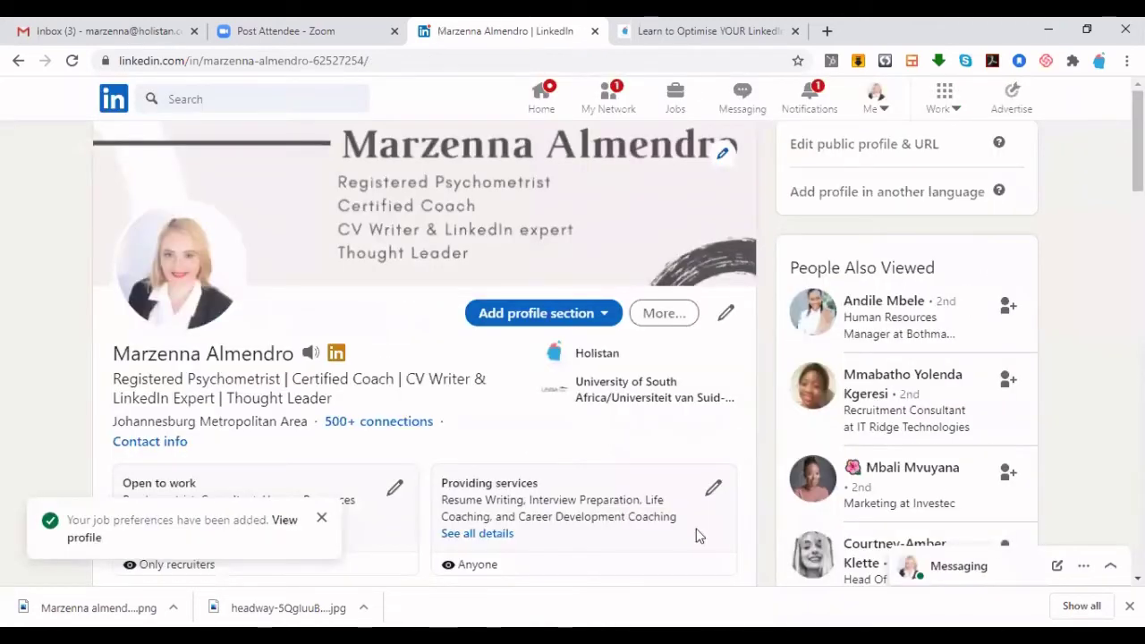
{"action": "left_click", "coordinate": [321, 518]}
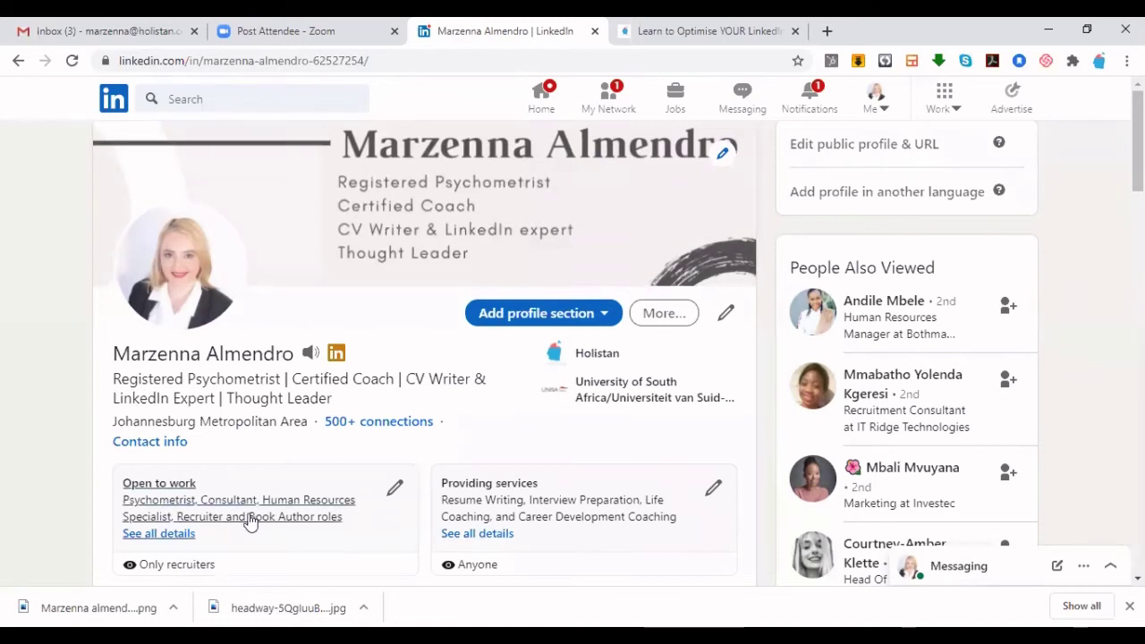
Step: View the open-to-work details, and review the Providing services business info in its editor and save it
{"action": "left_click", "coordinate": [142, 535]}
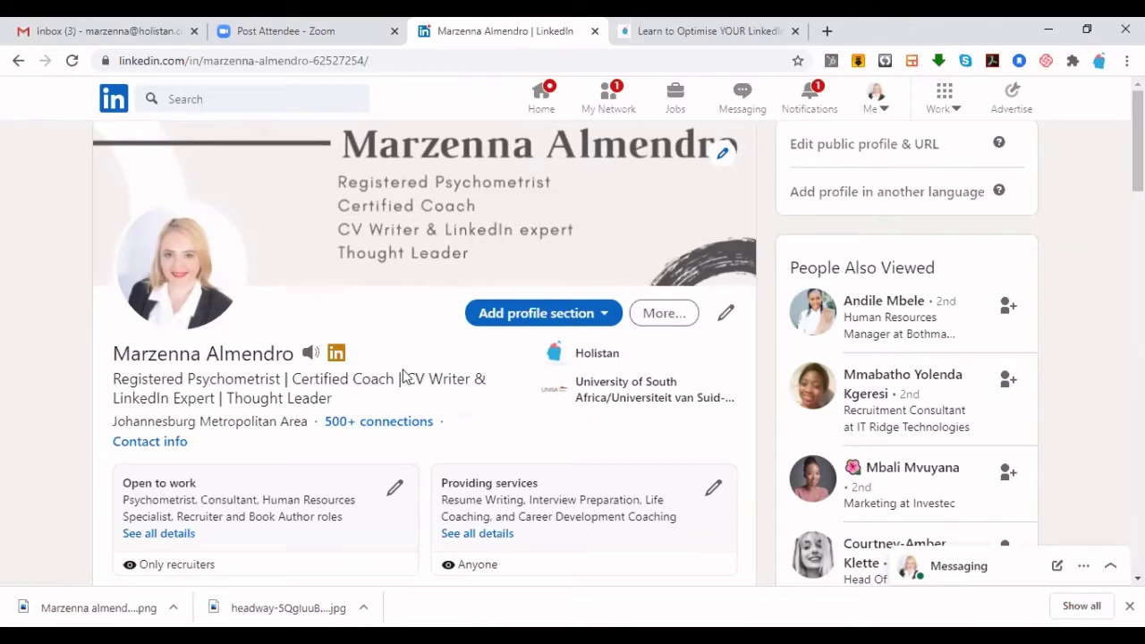
{"action": "scroll", "coordinate": [403, 376], "scroll_direction": "down", "scroll_amount": 1}
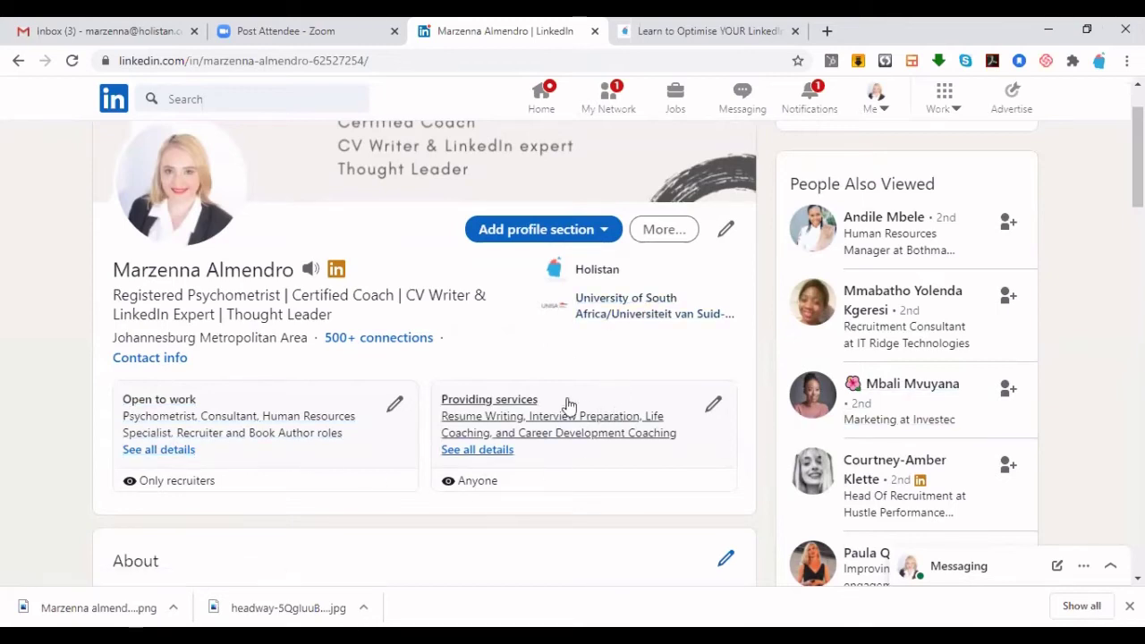
{"action": "left_click", "coordinate": [516, 409]}
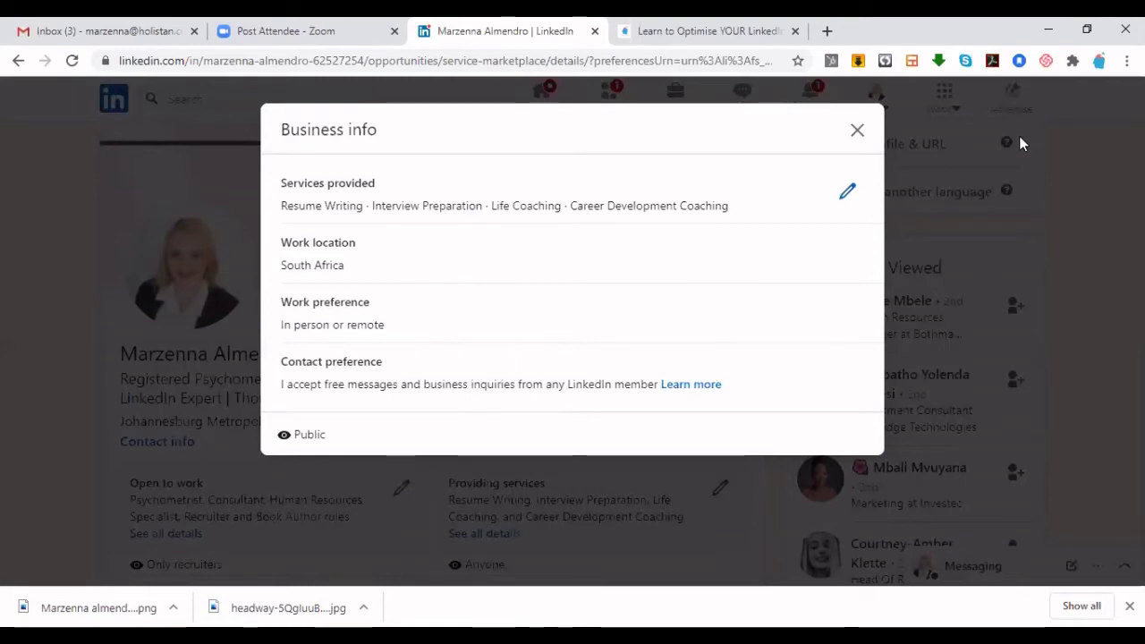
{"action": "left_click", "coordinate": [846, 192]}
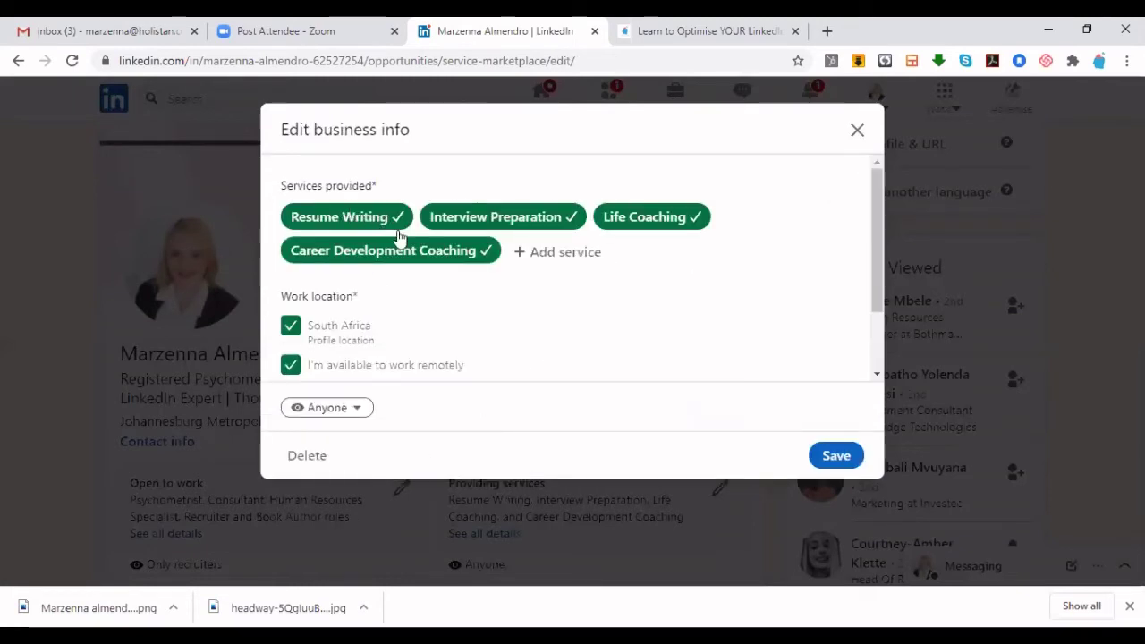
{"action": "scroll", "coordinate": [457, 300], "scroll_direction": "down", "scroll_amount": 1}
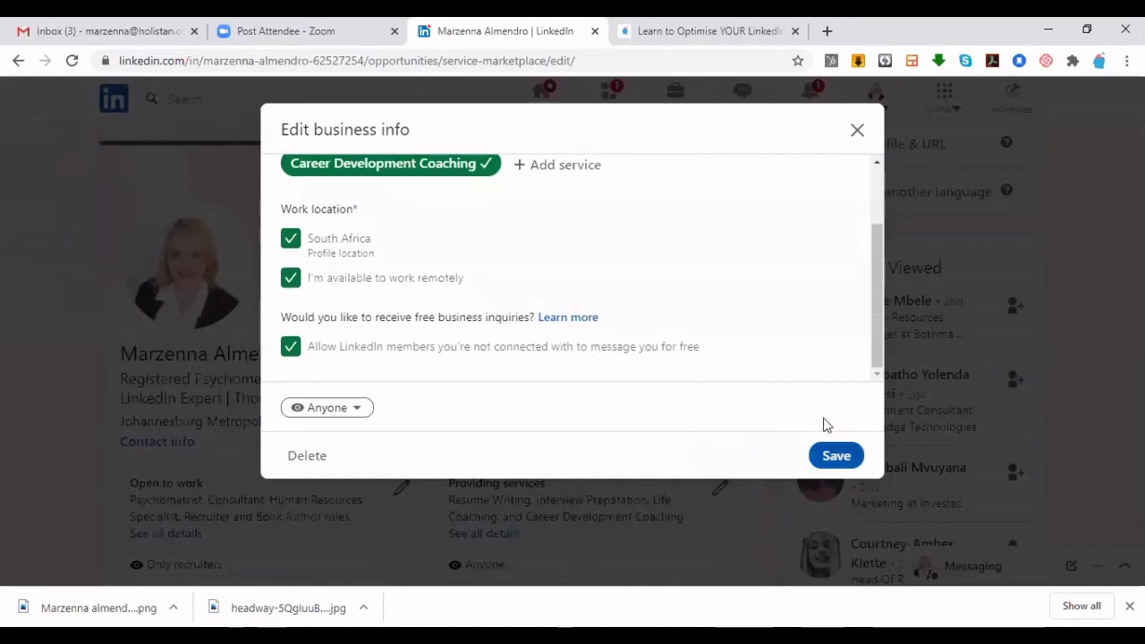
{"action": "left_click", "coordinate": [835, 458]}
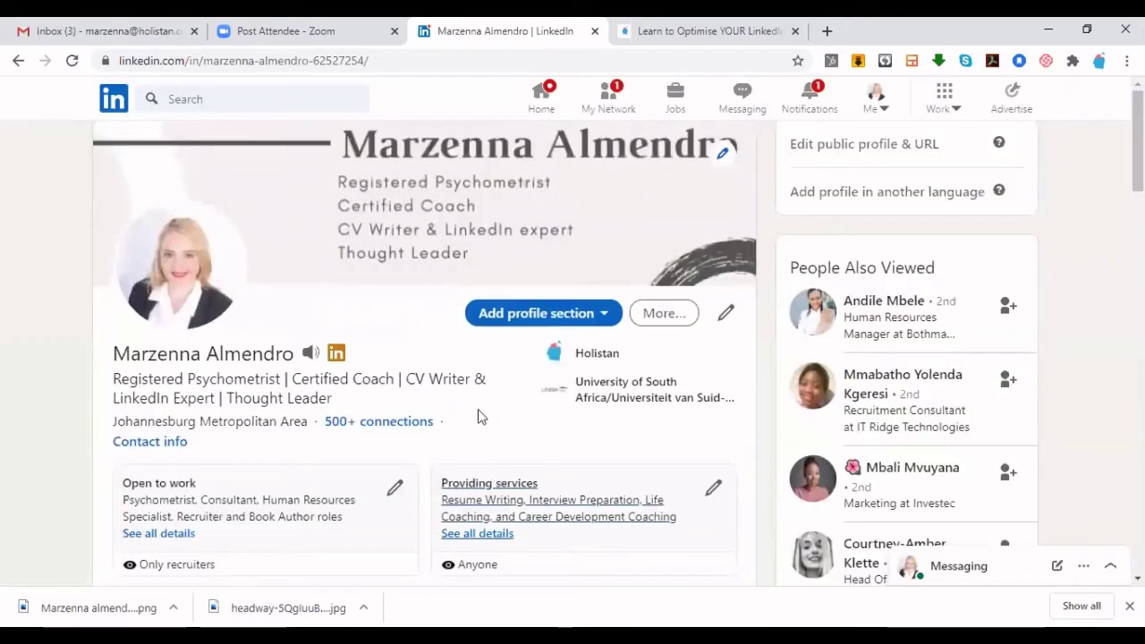
Step: Expand the full About text, open its summary for editing and save it
{"action": "scroll", "coordinate": [480, 417], "scroll_direction": "down", "scroll_amount": 3}
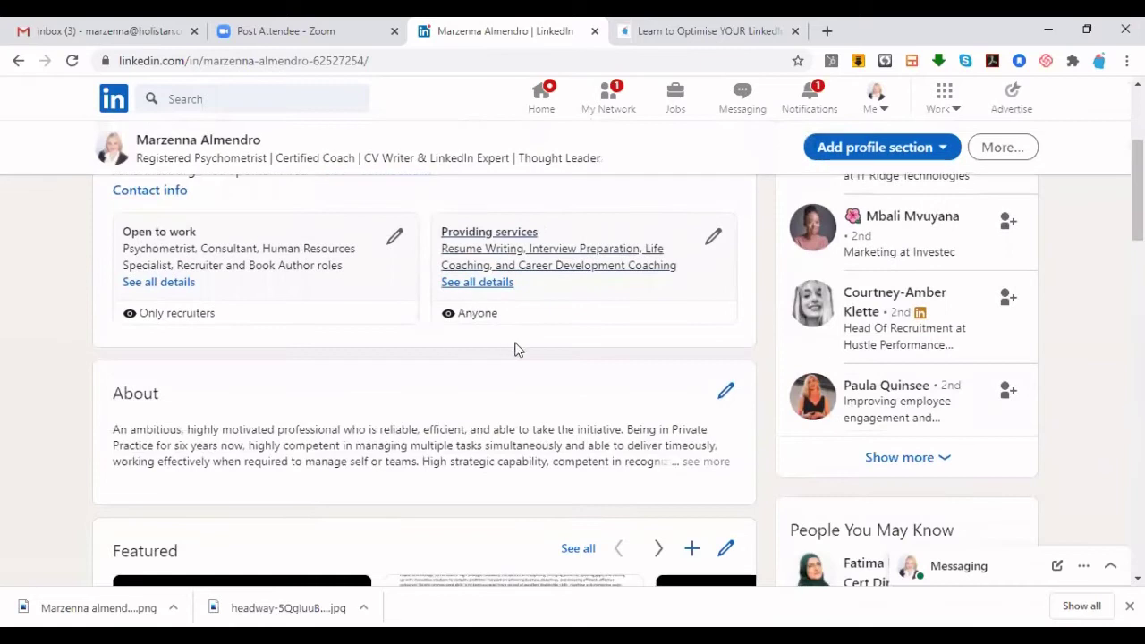
{"action": "scroll", "coordinate": [514, 349], "scroll_direction": "up", "scroll_amount": 1}
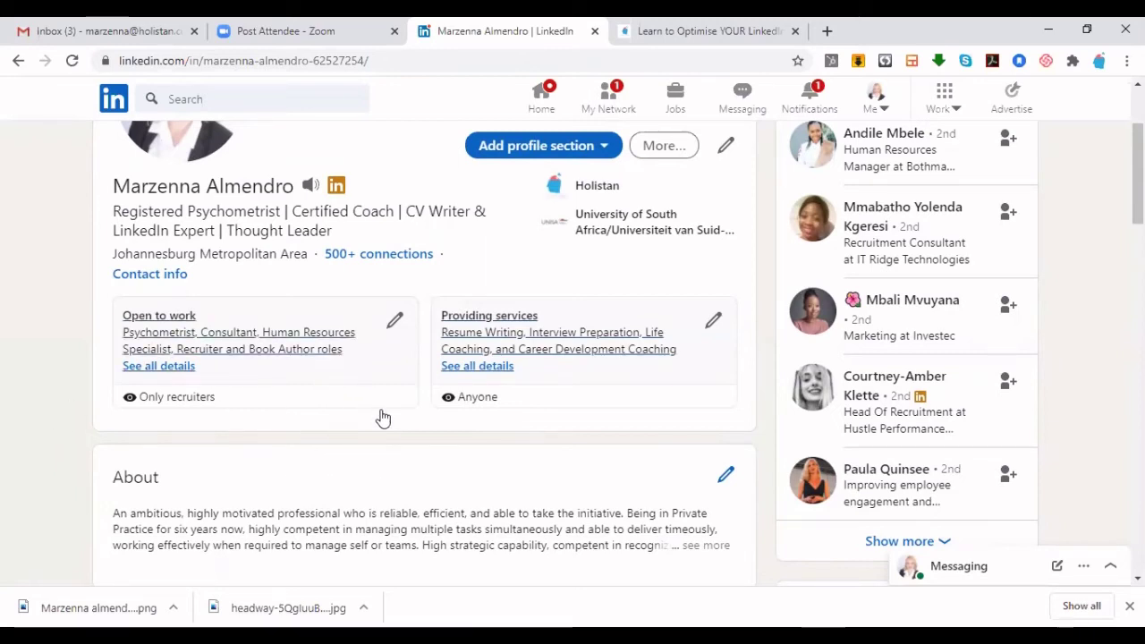
{"action": "scroll", "coordinate": [394, 412], "scroll_direction": "down", "scroll_amount": 1}
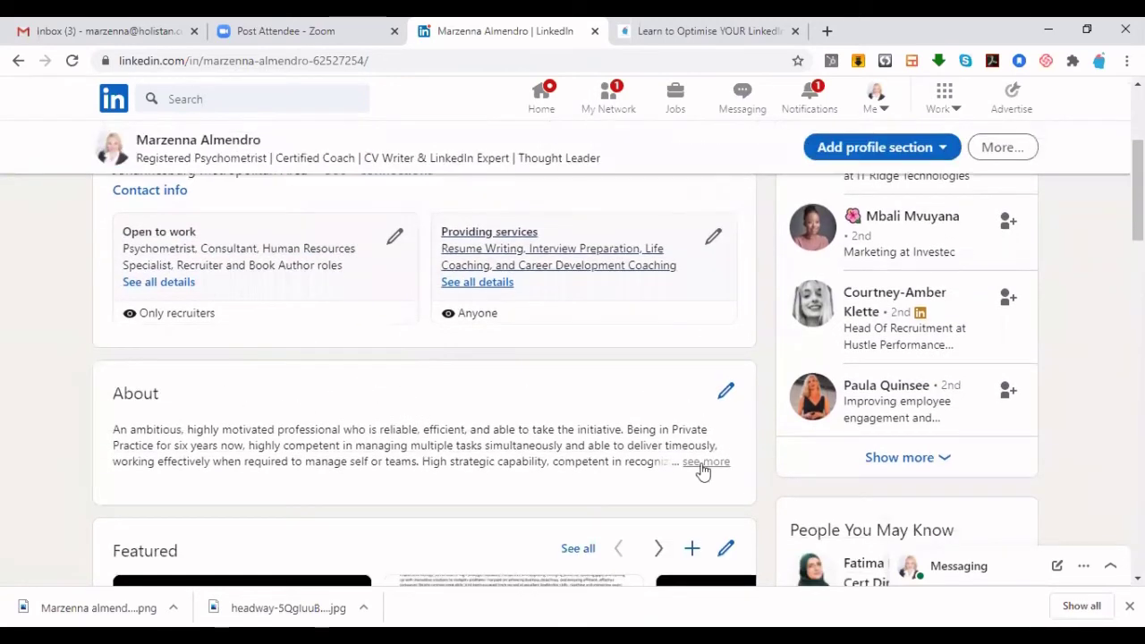
{"action": "left_click", "coordinate": [704, 461]}
{"action": "scroll", "coordinate": [215, 352], "scroll_direction": "down", "scroll_amount": 1}
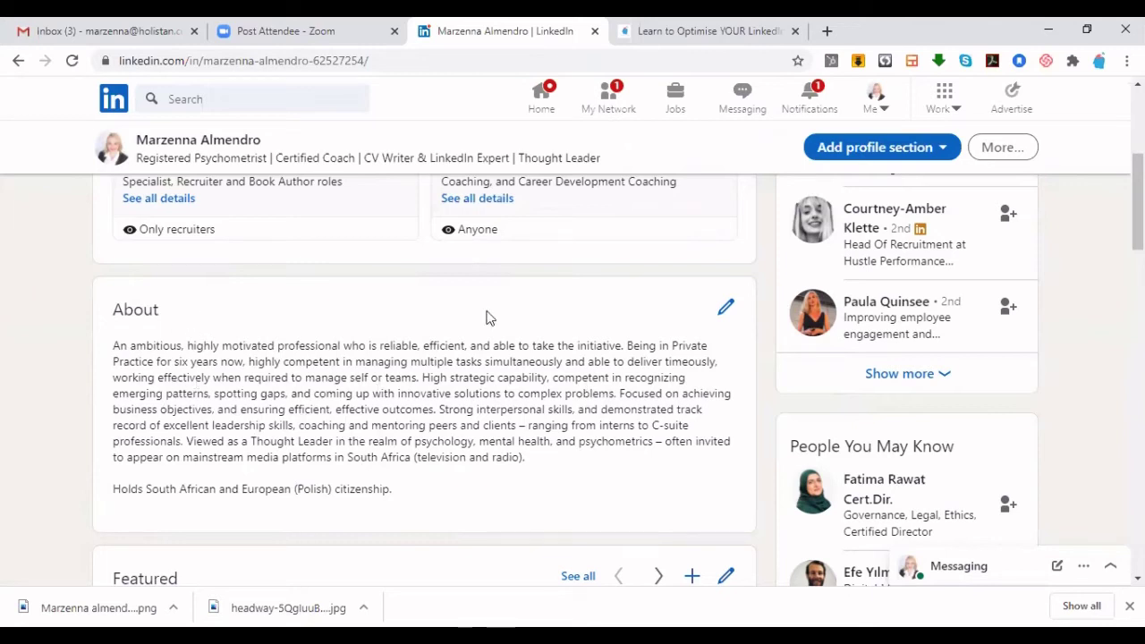
{"action": "left_click", "coordinate": [725, 308]}
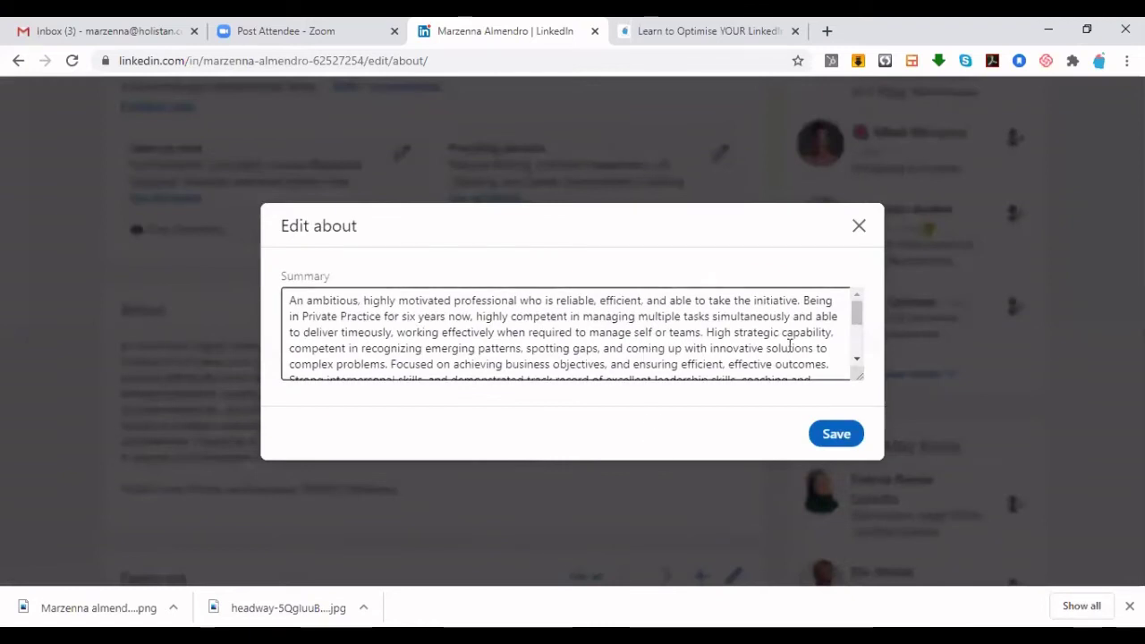
{"action": "left_click", "coordinate": [837, 434]}
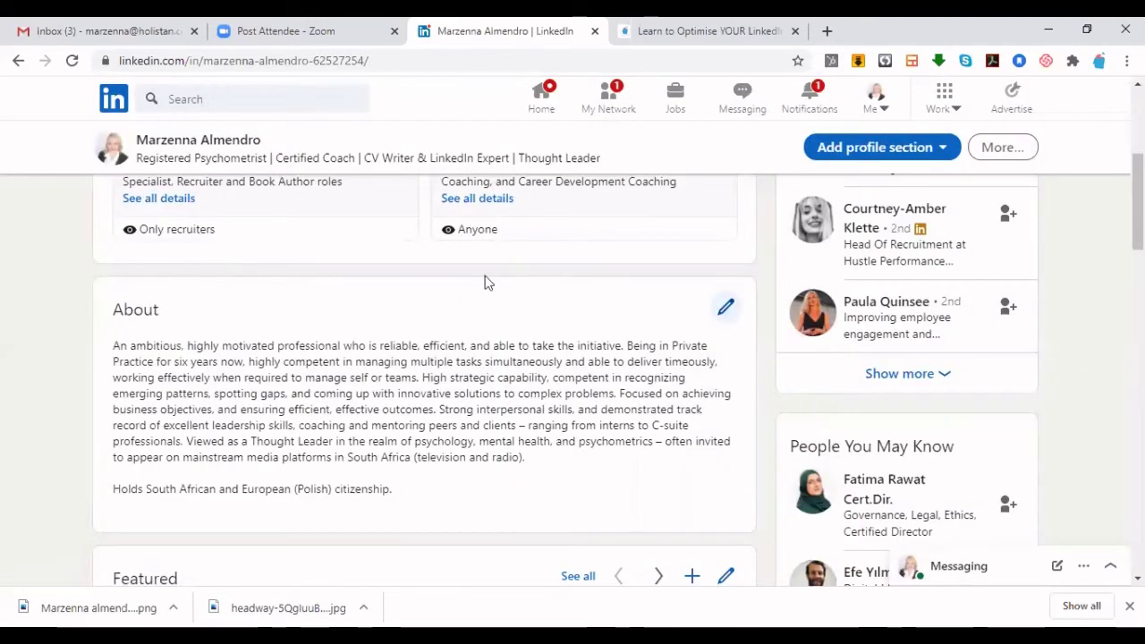
Step: Open the CV PDF in the profile's Featured section, look through its first page and close it
{"action": "scroll", "coordinate": [379, 352], "scroll_direction": "down", "scroll_amount": 3}
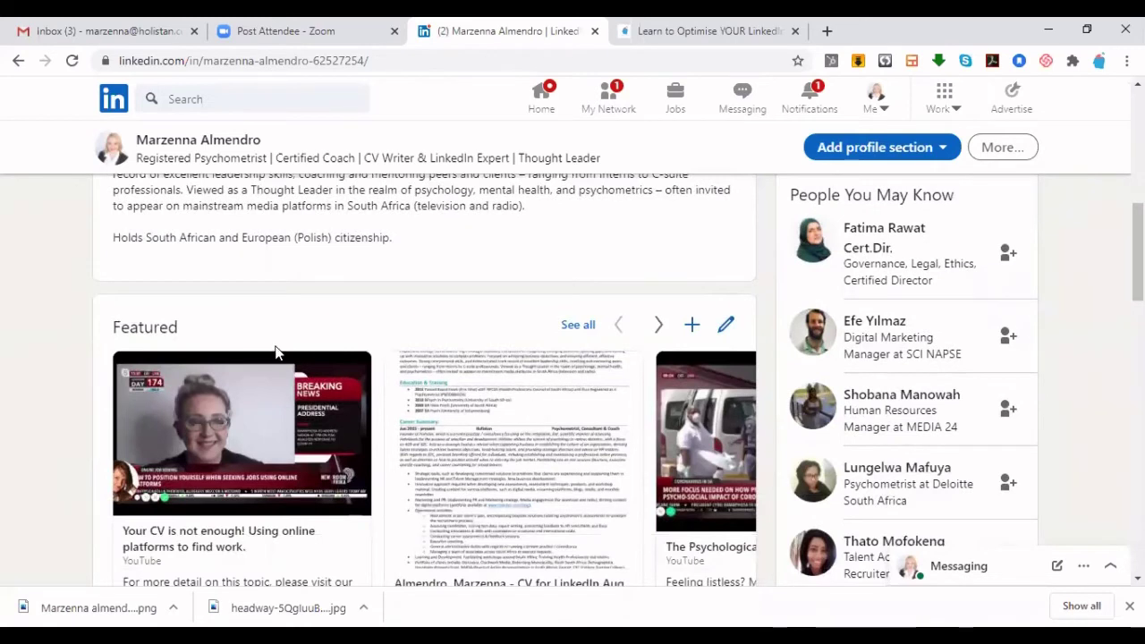
{"action": "scroll", "coordinate": [430, 318], "scroll_direction": "down", "scroll_amount": 1}
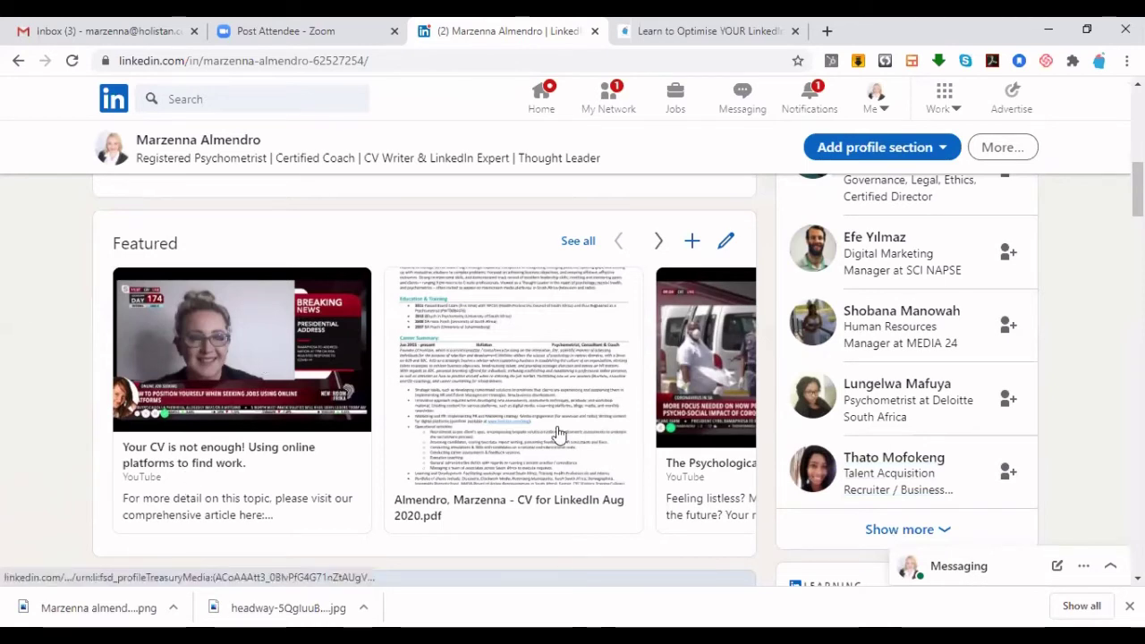
{"action": "left_click", "coordinate": [566, 351]}
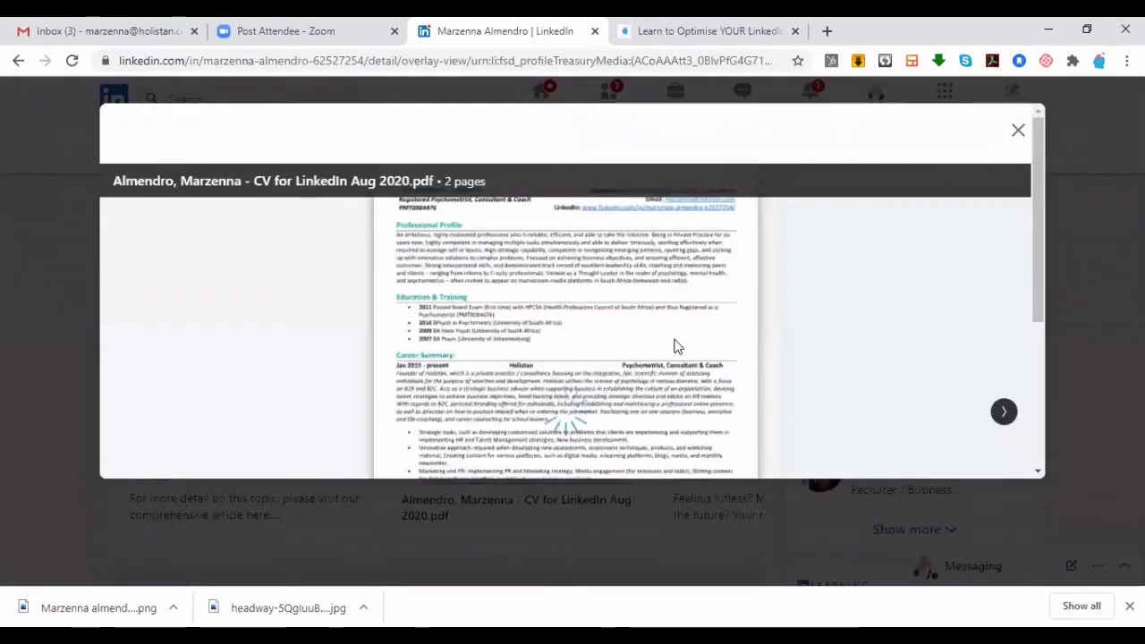
{"action": "scroll", "coordinate": [783, 440], "scroll_direction": "down", "scroll_amount": 2}
{"action": "scroll", "coordinate": [783, 439], "scroll_direction": "down", "scroll_amount": 1}
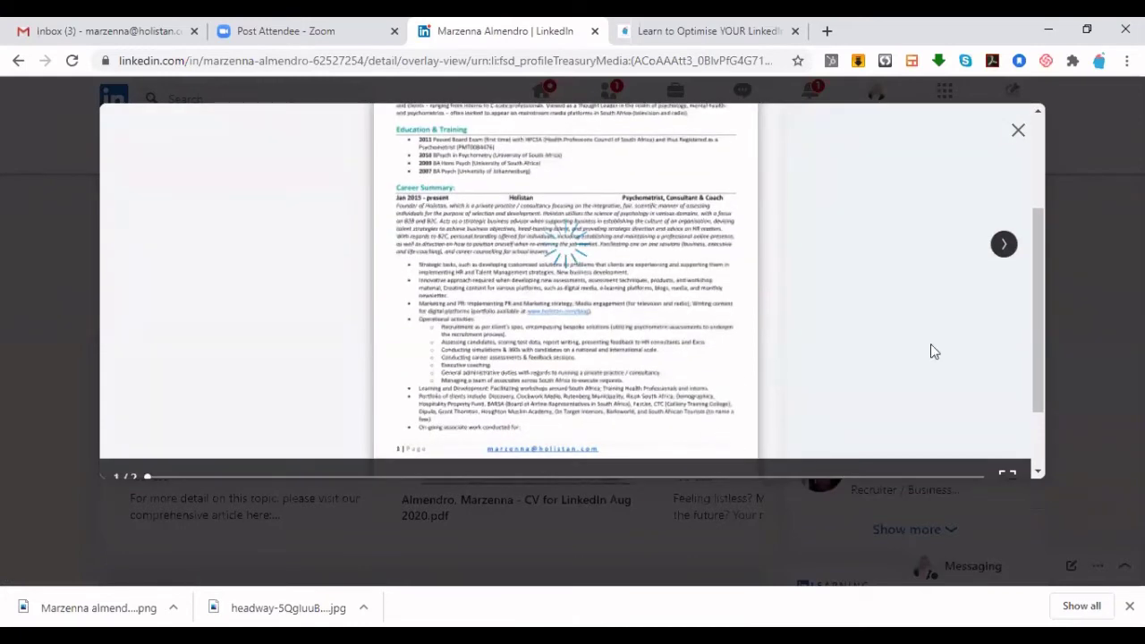
{"action": "scroll", "coordinate": [609, 416], "scroll_direction": "up", "scroll_amount": 3}
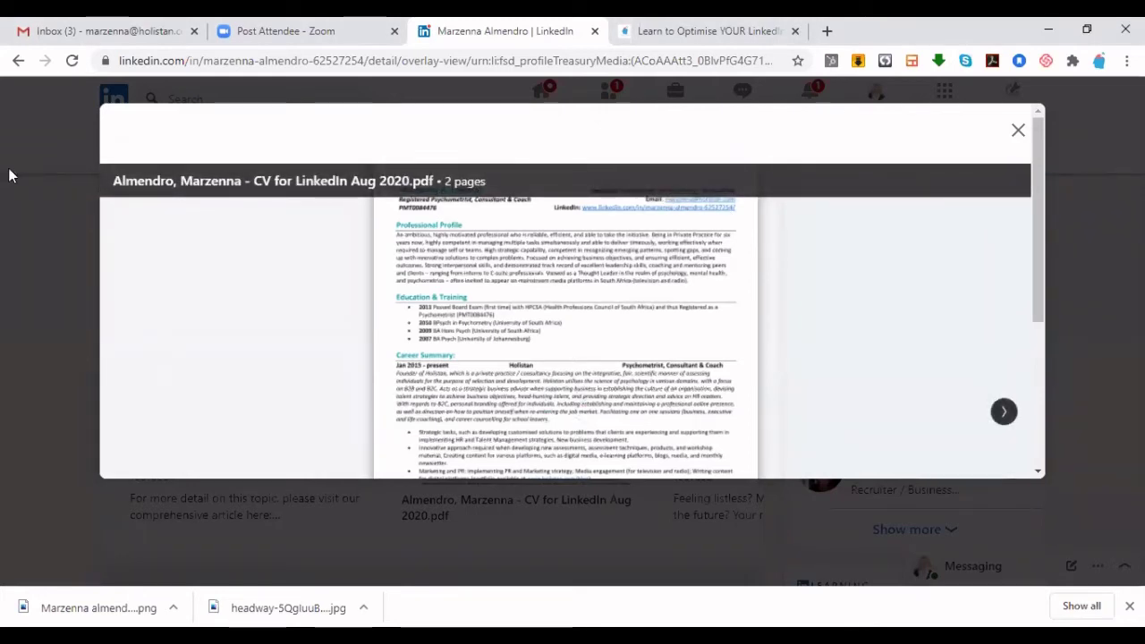
{"action": "left_click", "coordinate": [1019, 130]}
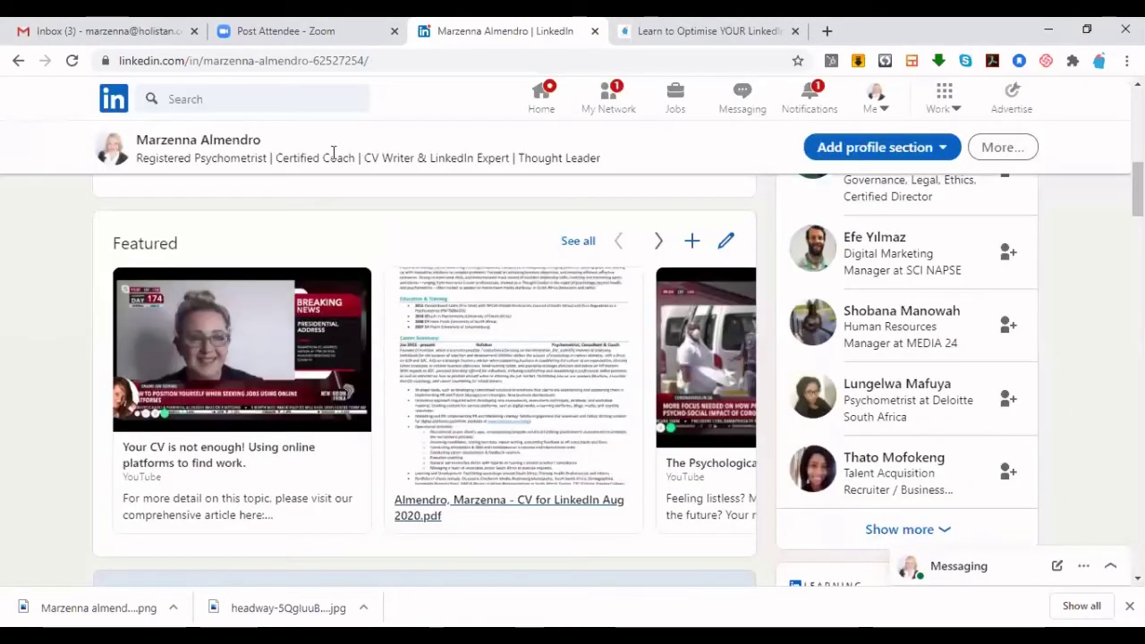
Step: Browse through the remaining Featured items to the end of the carousel
{"action": "left_click", "coordinate": [660, 243]}
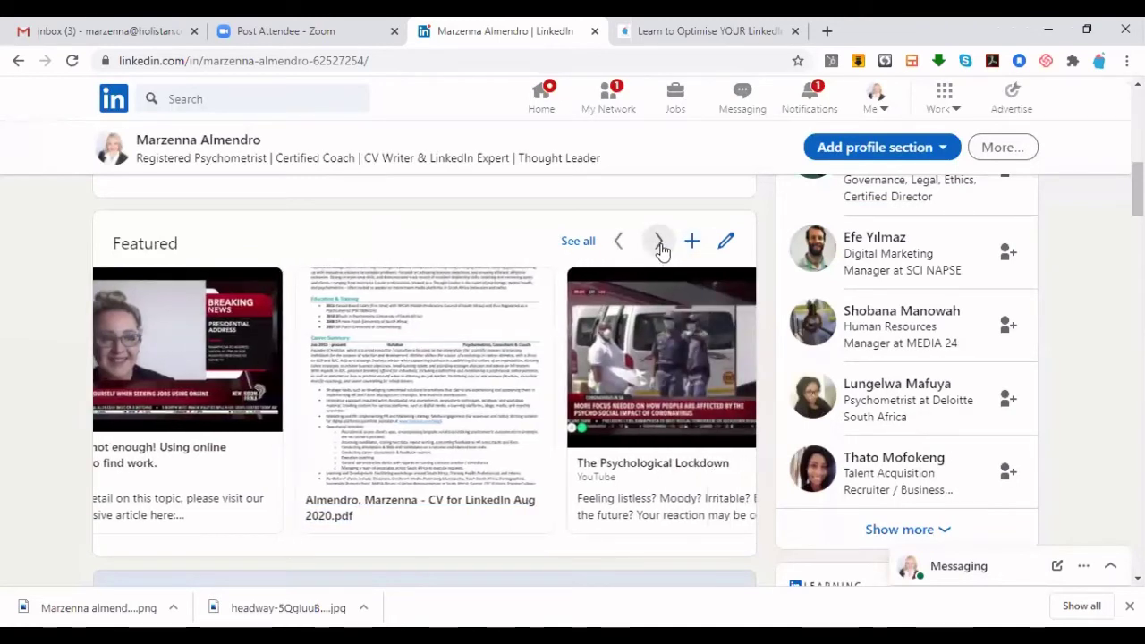
{"action": "left_click", "coordinate": [661, 244]}
{"action": "left_click", "coordinate": [658, 244]}
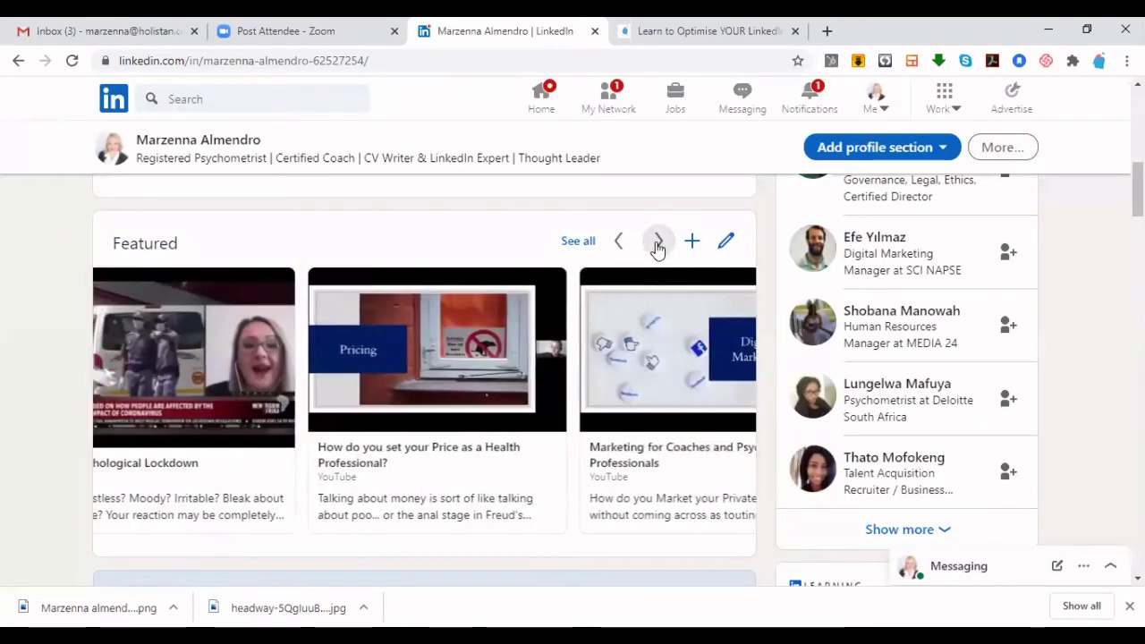
{"action": "left_click", "coordinate": [657, 243]}
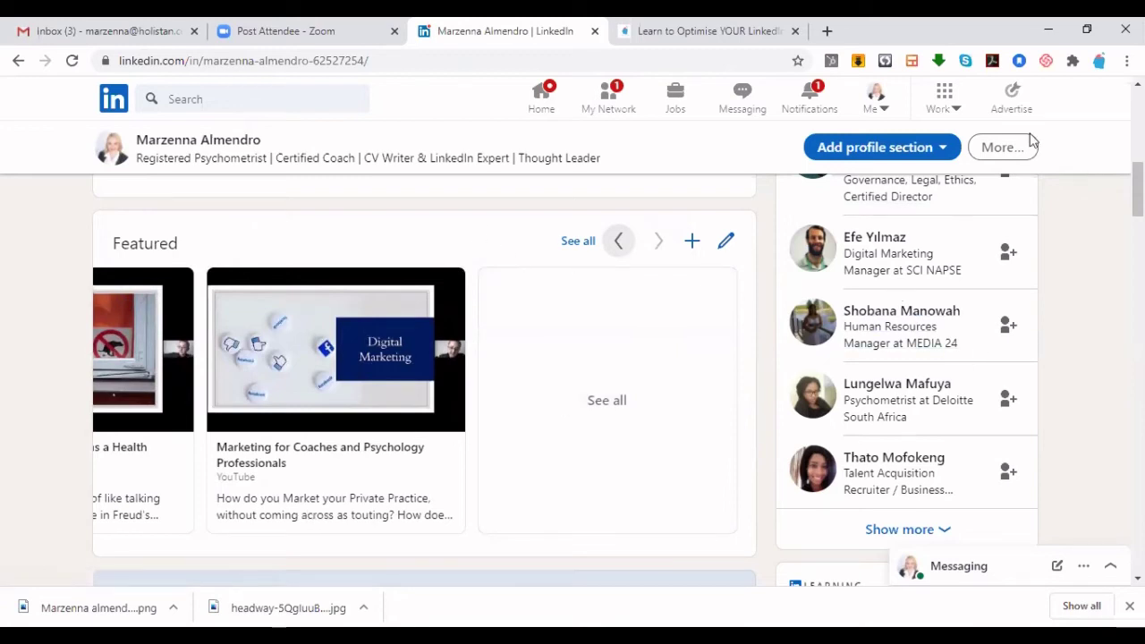
{"action": "left_click", "coordinate": [692, 244]}
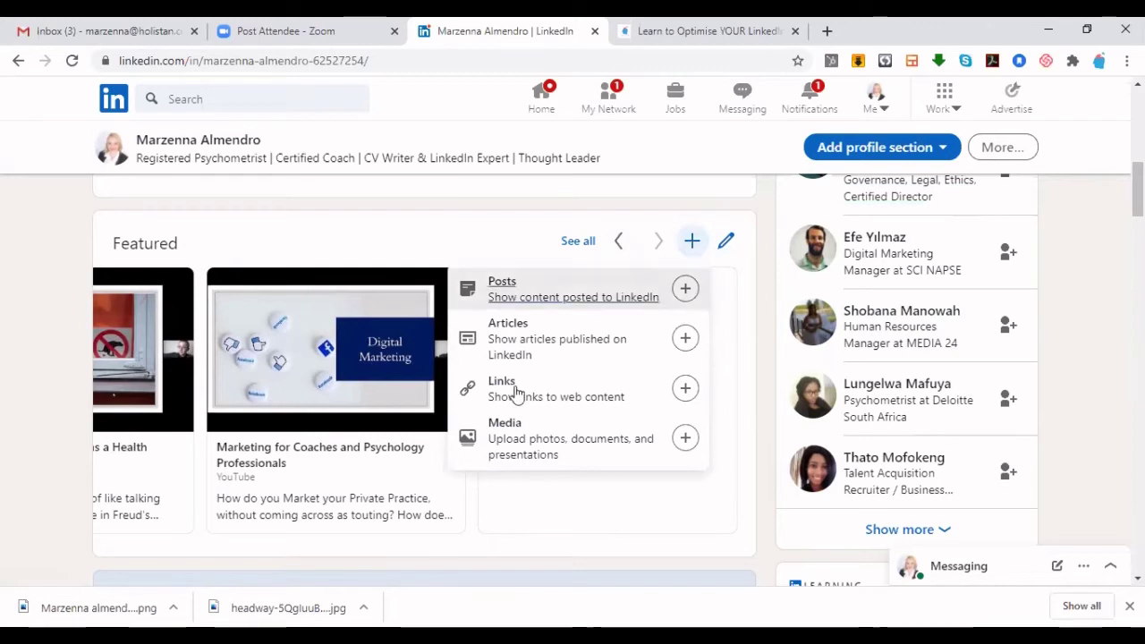
{"action": "left_click", "coordinate": [704, 393]}
{"action": "left_click", "coordinate": [386, 220]}
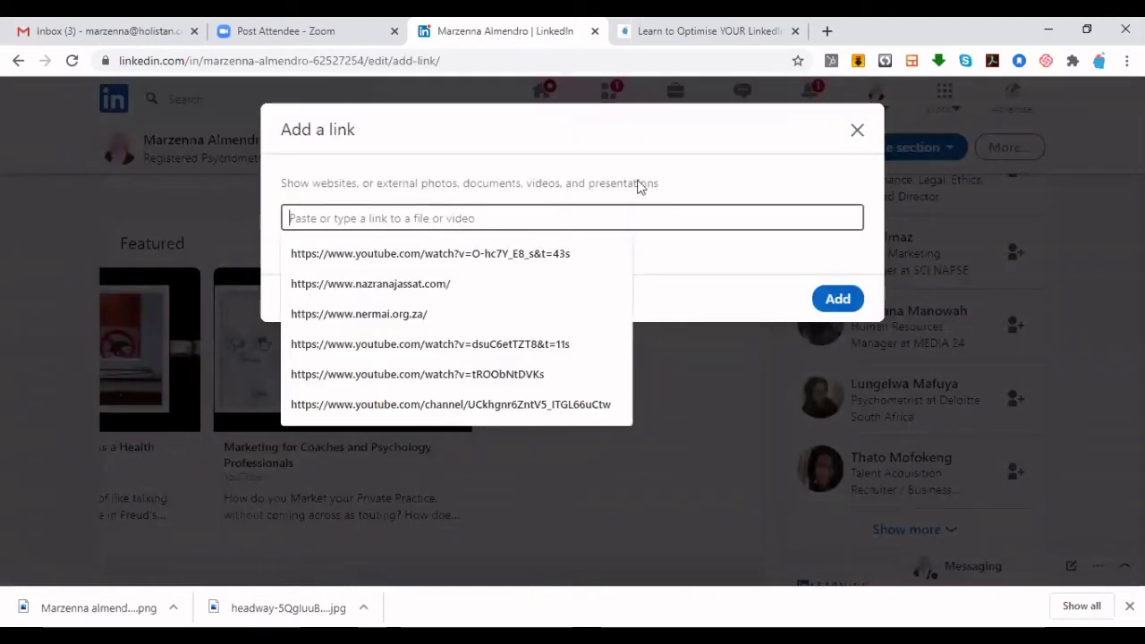
{"action": "left_click", "coordinate": [408, 262]}
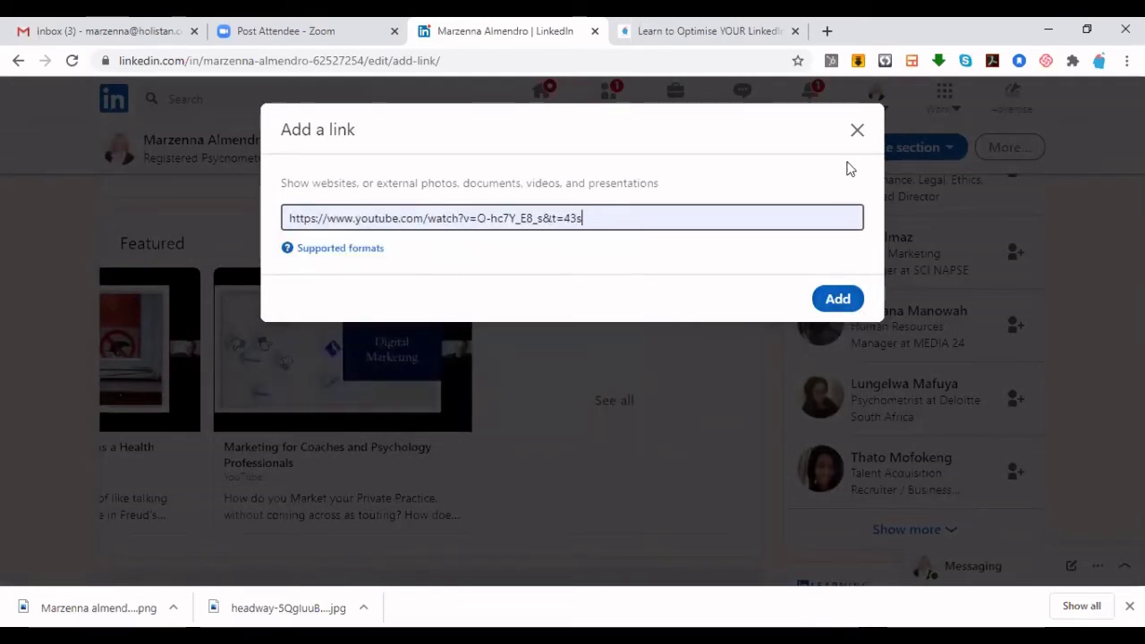
{"action": "left_click", "coordinate": [859, 136]}
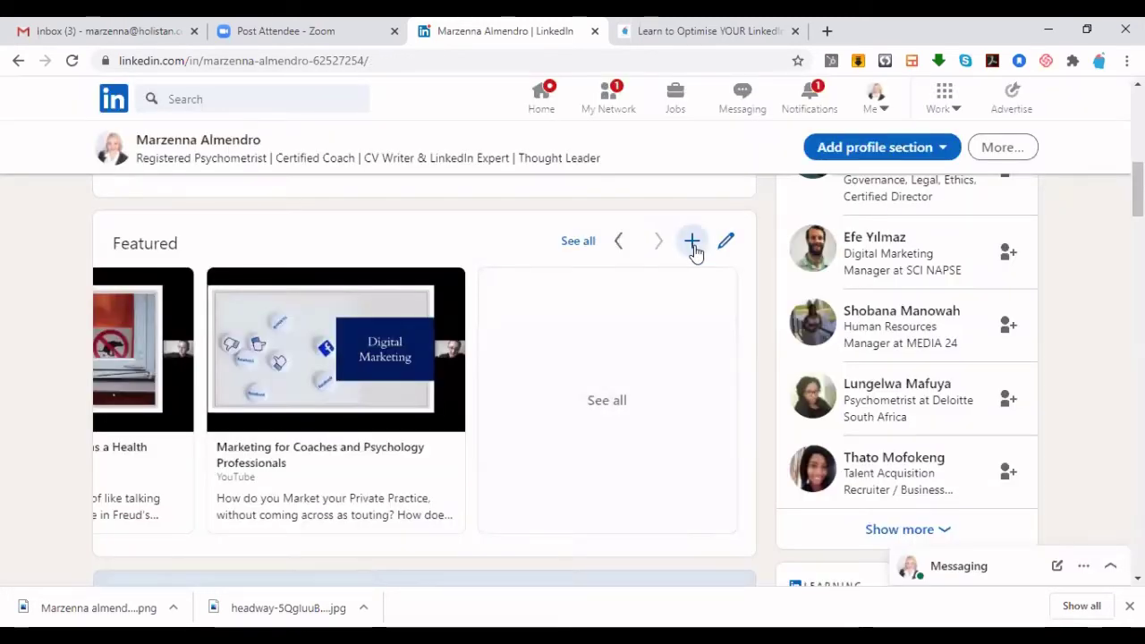
Step: View the content types that can be added to Featured, and review the dashboard statistics and Activity section
{"action": "left_click", "coordinate": [691, 242]}
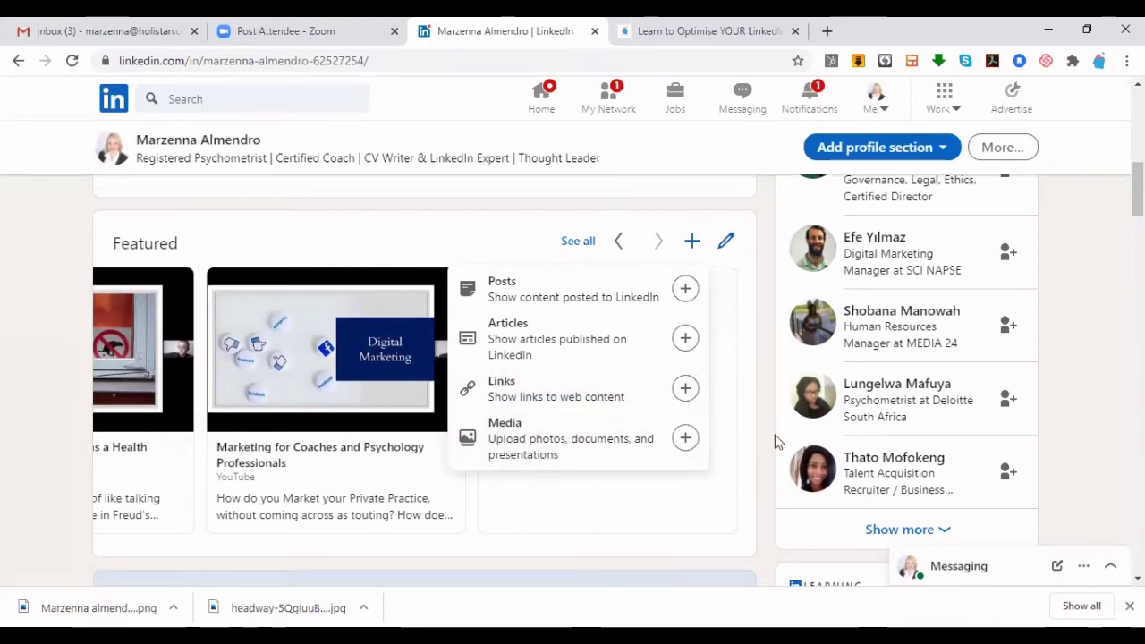
{"action": "left_click", "coordinate": [620, 243]}
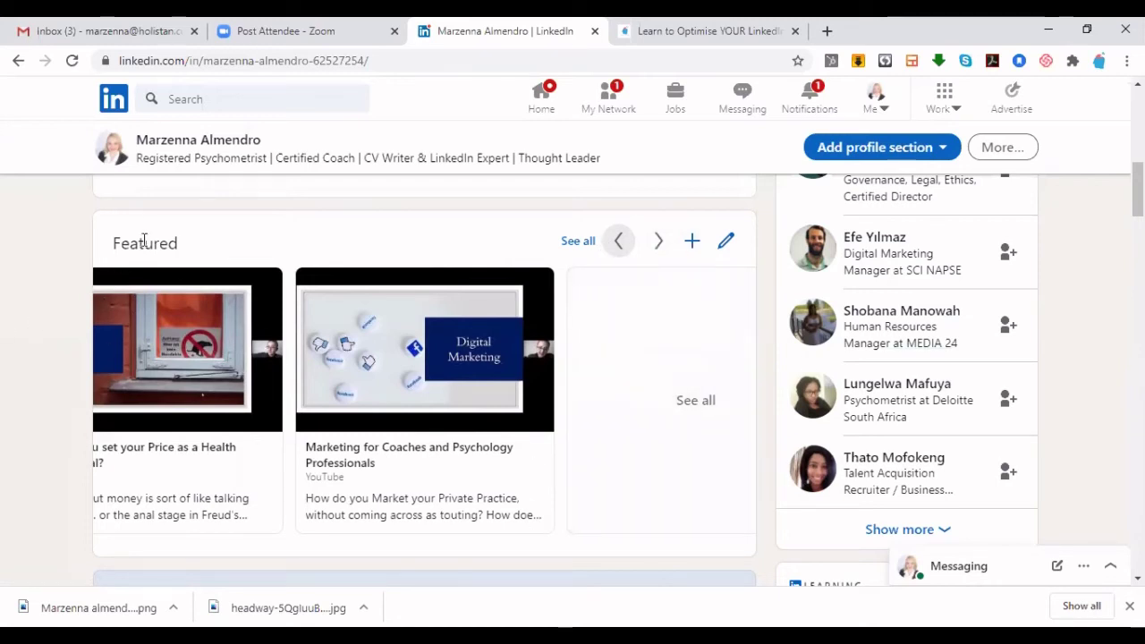
{"action": "scroll", "coordinate": [582, 477], "scroll_direction": "down", "scroll_amount": 5}
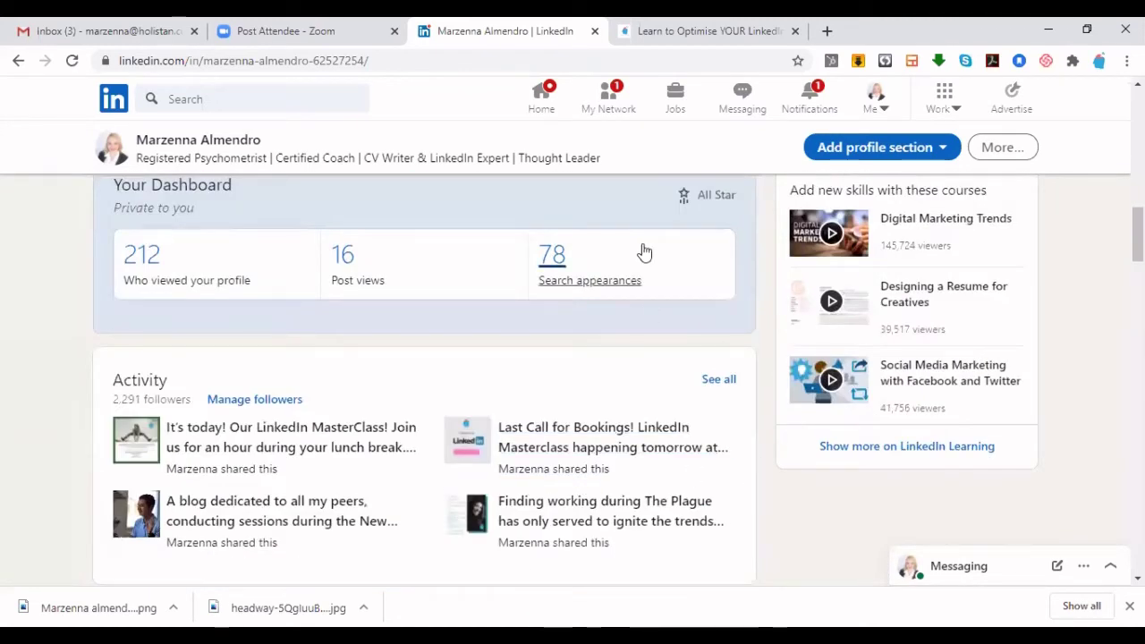
{"action": "scroll", "coordinate": [644, 251], "scroll_direction": "up", "scroll_amount": 1}
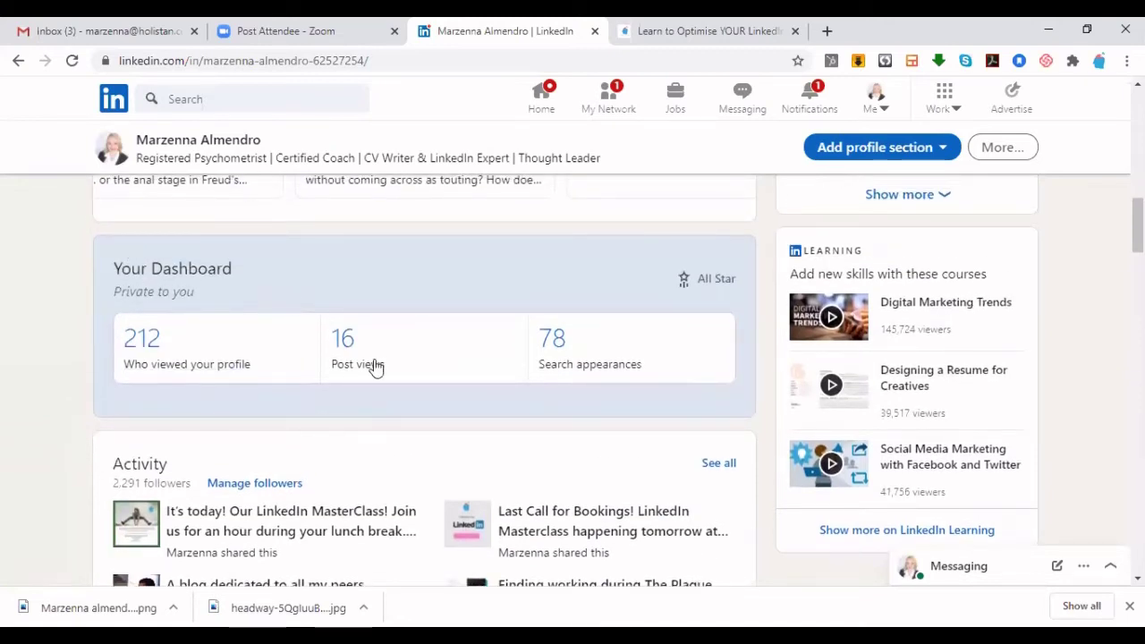
{"action": "scroll", "coordinate": [217, 328], "scroll_direction": "down", "scroll_amount": 2}
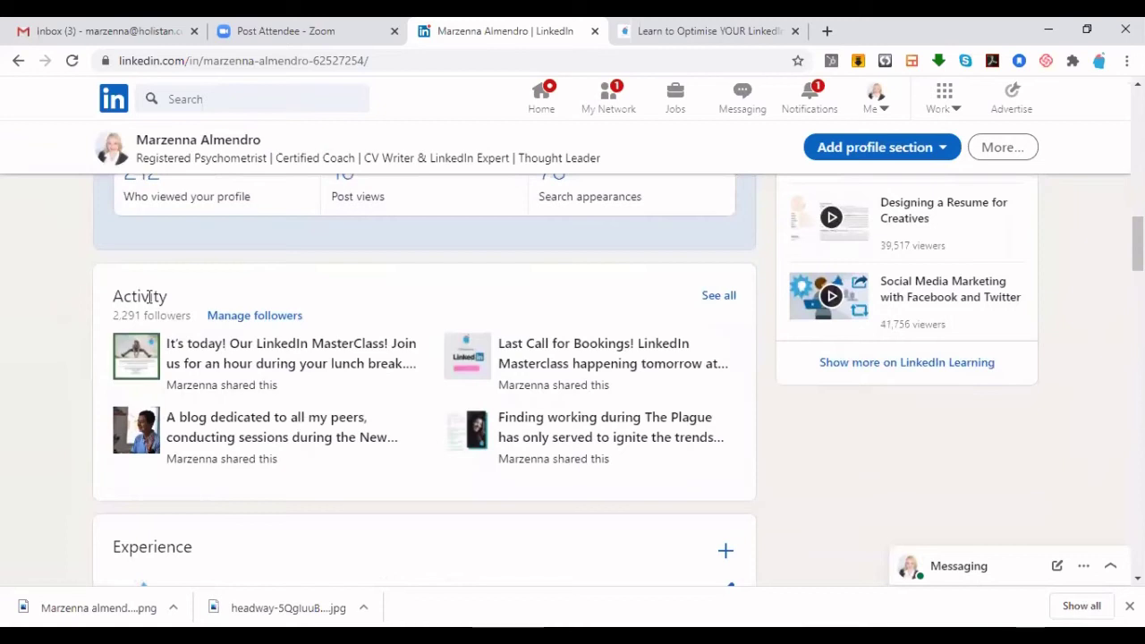
Step: Open the home feed and look through the posts shared there
{"action": "left_click", "coordinate": [545, 103]}
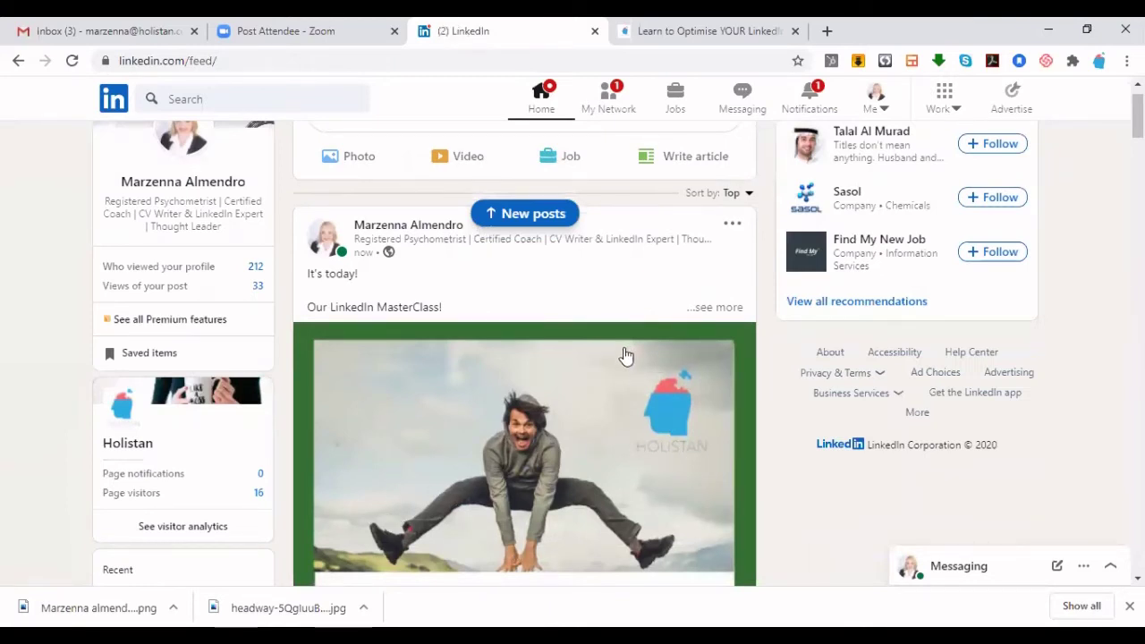
{"action": "scroll", "coordinate": [627, 356], "scroll_direction": "down", "scroll_amount": 15}
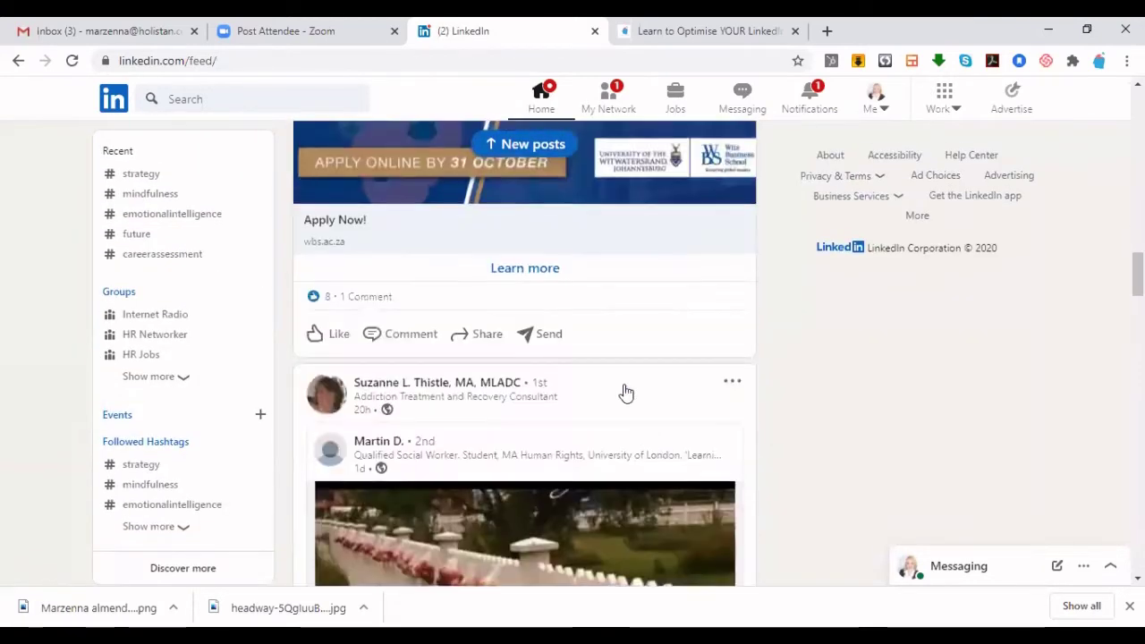
{"action": "scroll", "coordinate": [626, 393], "scroll_direction": "down", "scroll_amount": 4}
{"action": "scroll", "coordinate": [534, 179], "scroll_direction": "up", "scroll_amount": 10}
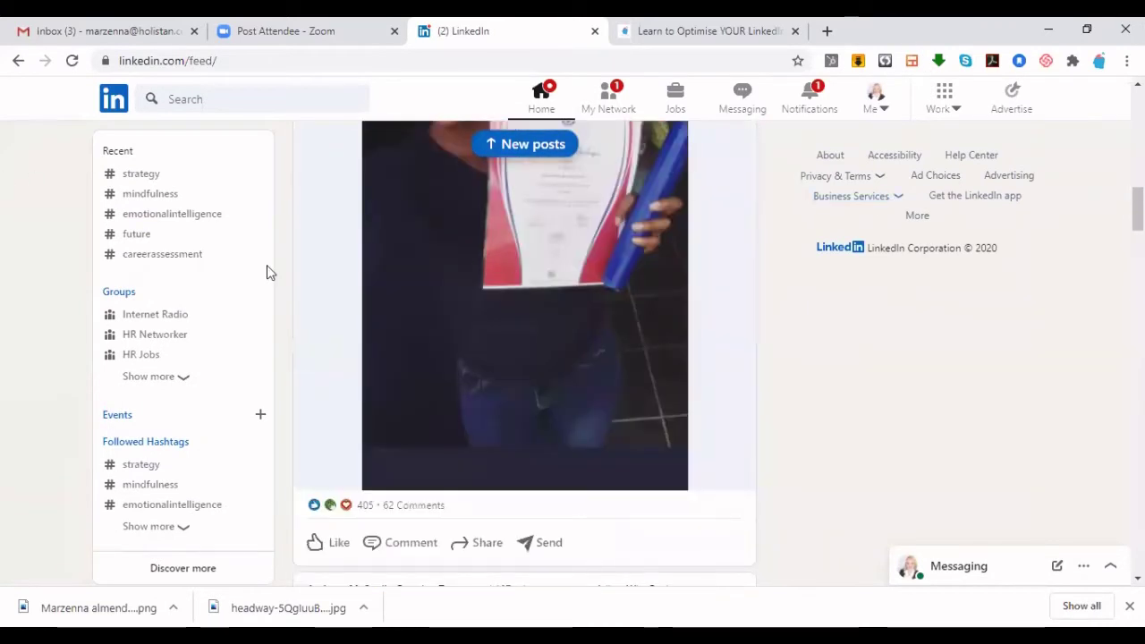
Step: Return to the own profile and open the full list of its activity
{"action": "left_click", "coordinate": [872, 115]}
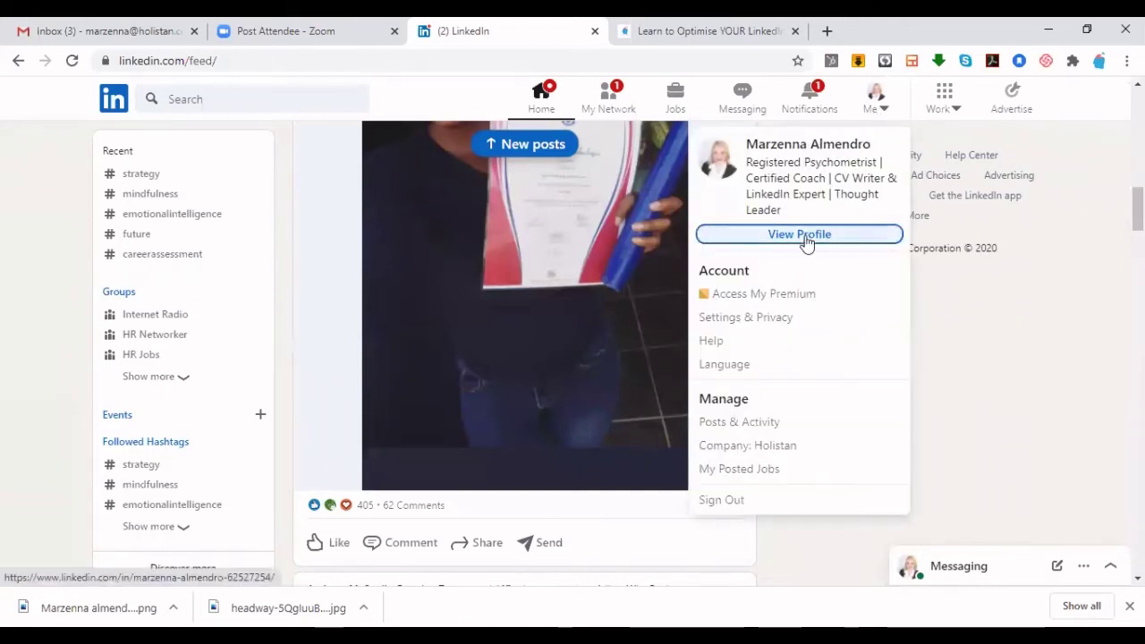
{"action": "left_click", "coordinate": [775, 241]}
{"action": "scroll", "coordinate": [484, 421], "scroll_direction": "down", "scroll_amount": 10}
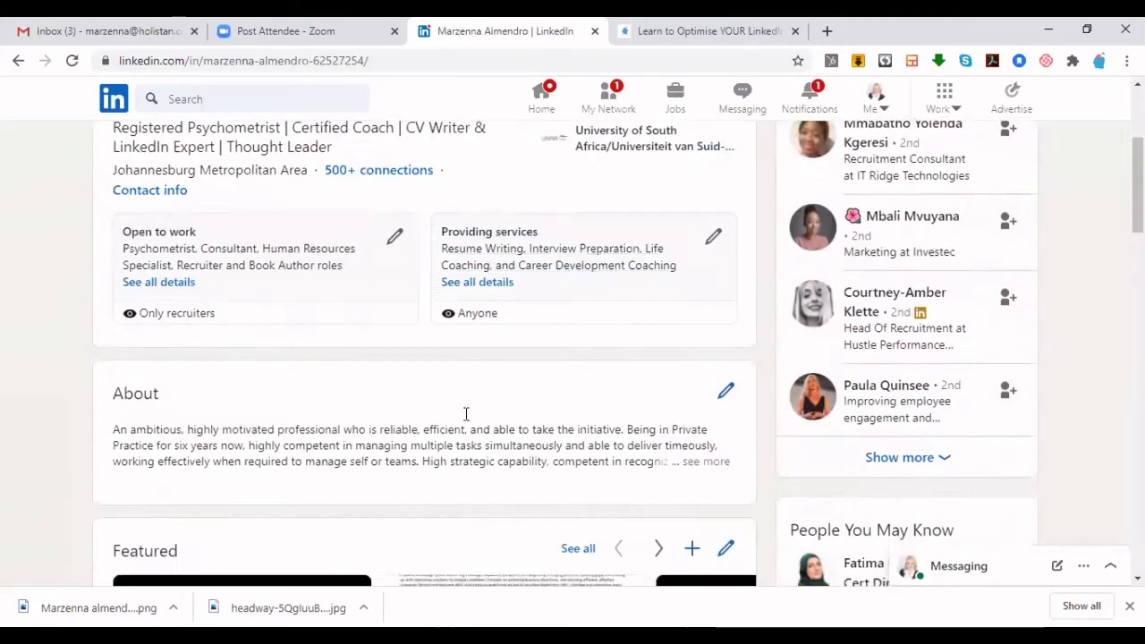
{"action": "scroll", "coordinate": [481, 438], "scroll_direction": "down", "scroll_amount": 3}
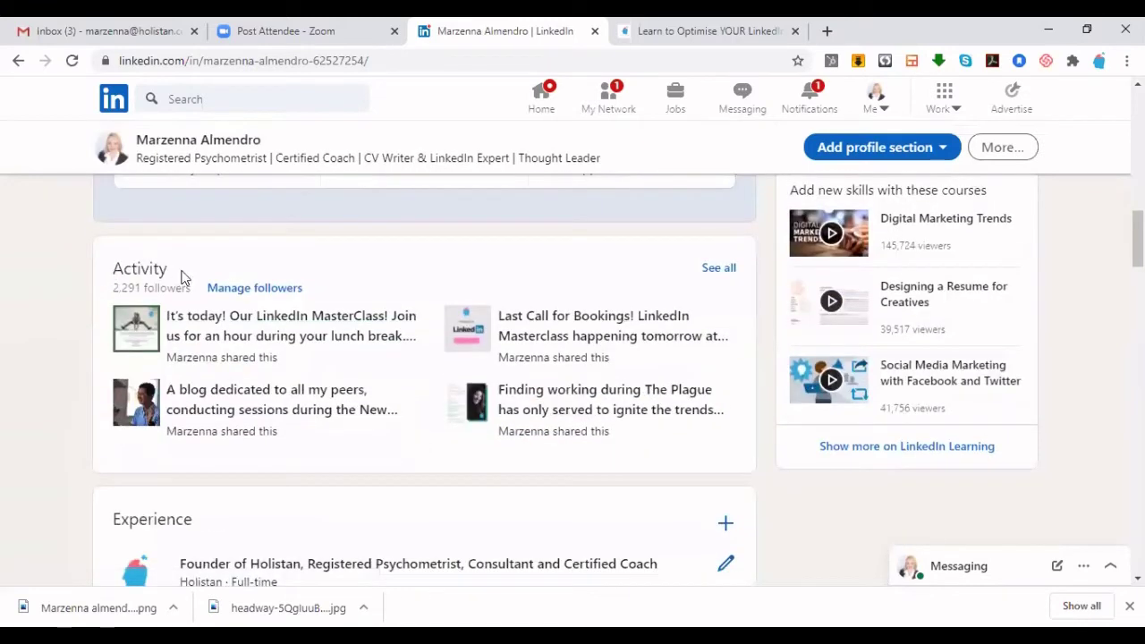
{"action": "left_click", "coordinate": [725, 269]}
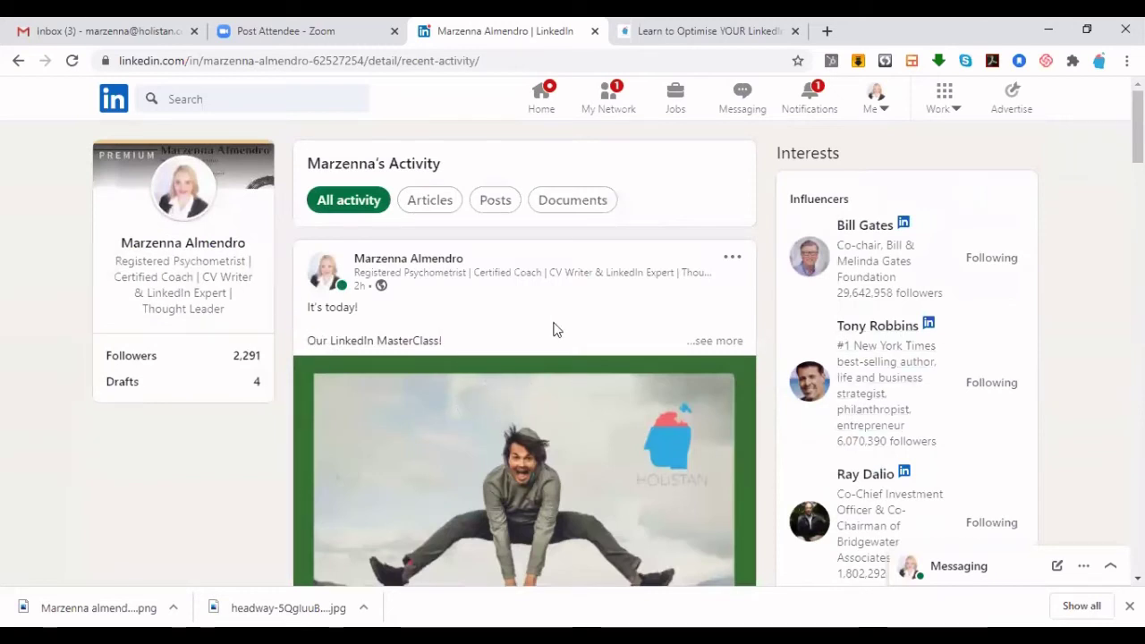
Step: Examine the posts, articles and likes listed under all recent activity of the profile
{"action": "scroll", "coordinate": [553, 329], "scroll_direction": "down", "scroll_amount": 15}
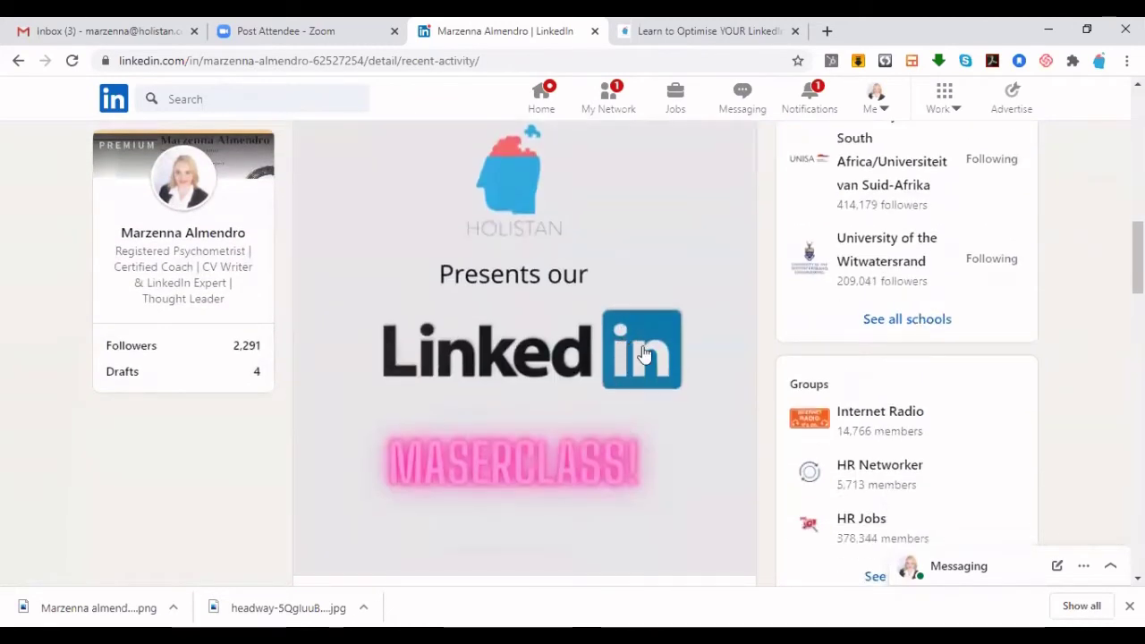
{"action": "scroll", "coordinate": [642, 352], "scroll_direction": "down", "scroll_amount": 10}
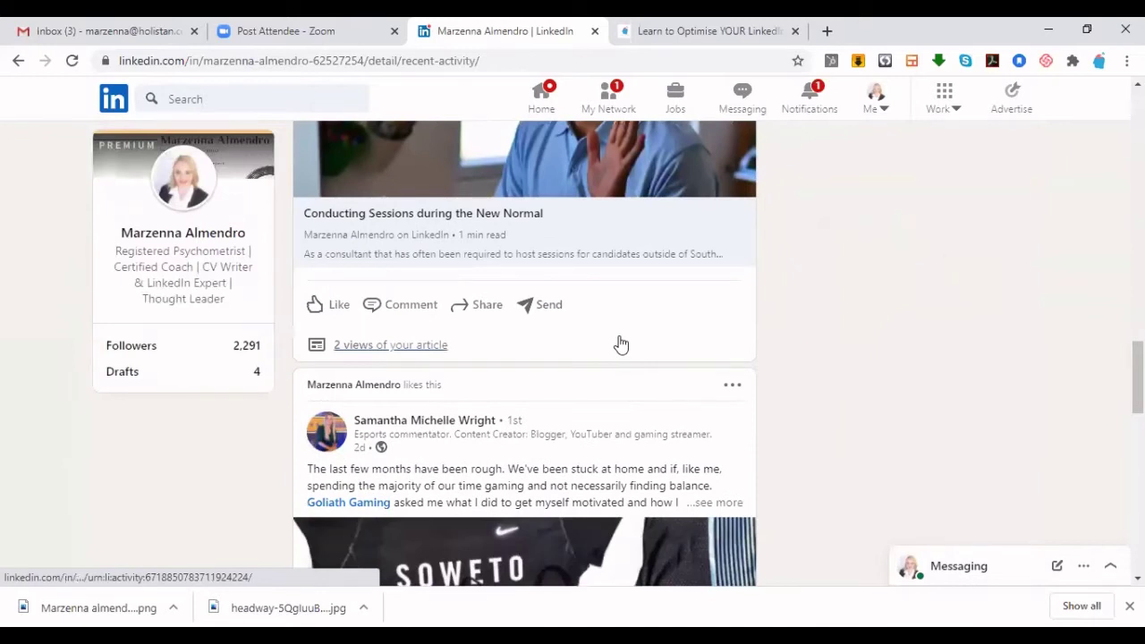
{"action": "scroll", "coordinate": [621, 344], "scroll_direction": "down", "scroll_amount": 4}
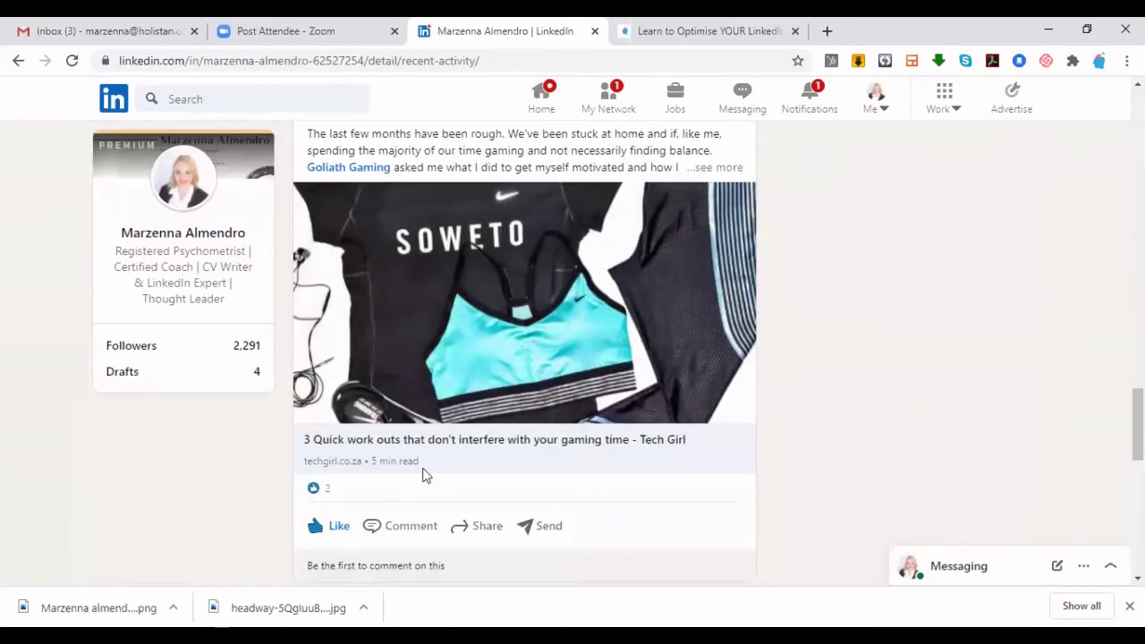
{"action": "scroll", "coordinate": [425, 476], "scroll_direction": "down", "scroll_amount": 8}
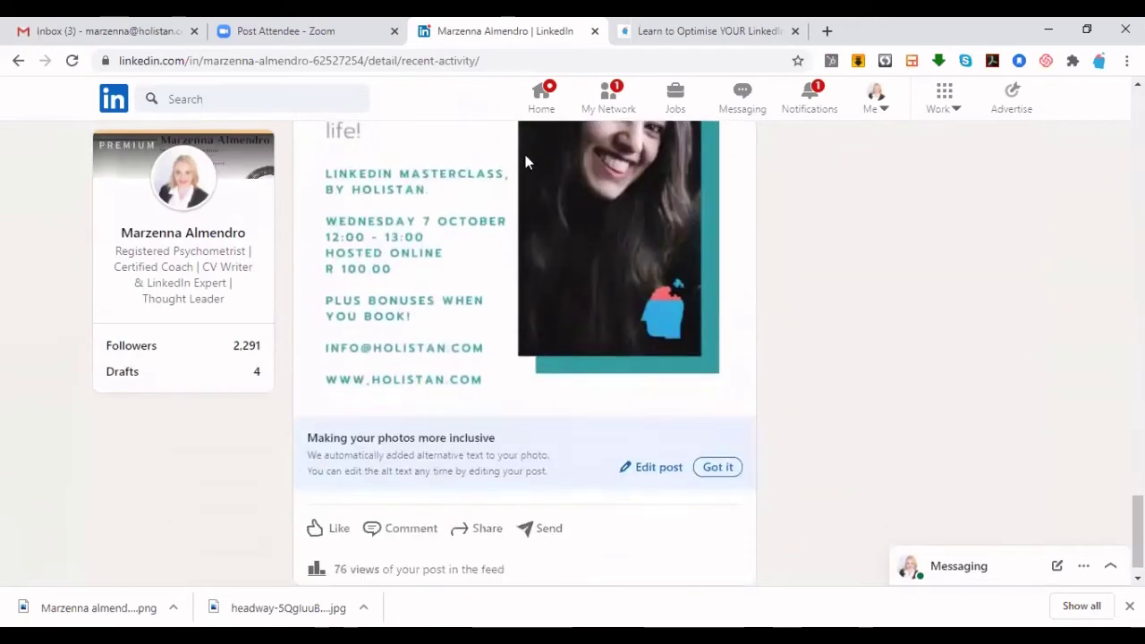
{"action": "scroll", "coordinate": [550, 287], "scroll_direction": "up", "scroll_amount": 3}
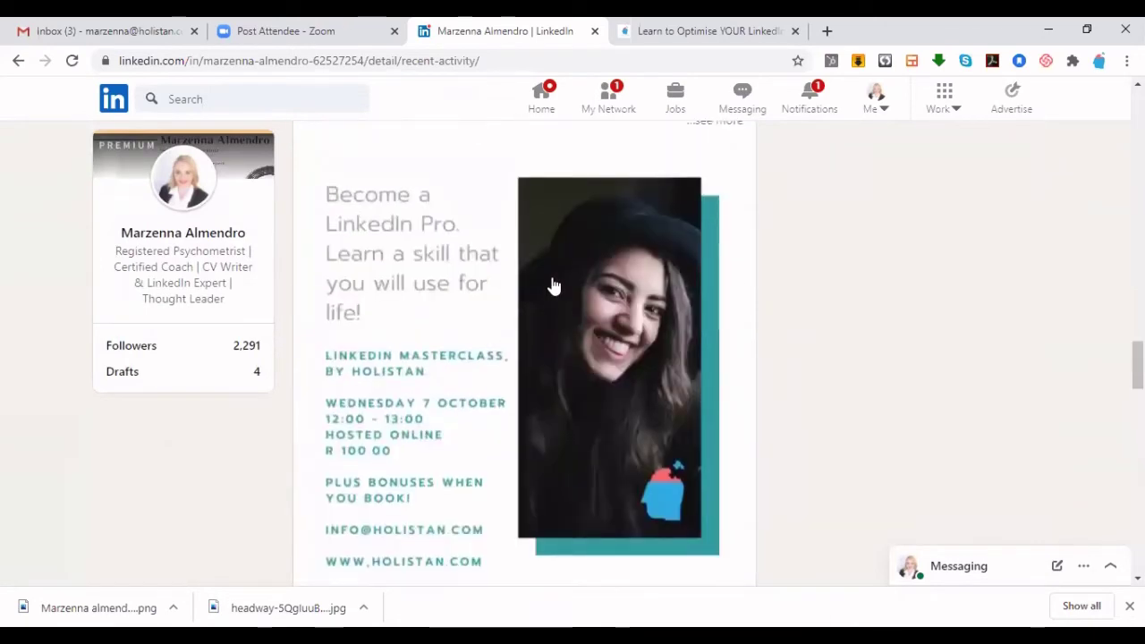
{"action": "scroll", "coordinate": [550, 286], "scroll_direction": "up", "scroll_amount": 4}
{"action": "scroll", "coordinate": [621, 409], "scroll_direction": "down", "scroll_amount": 4}
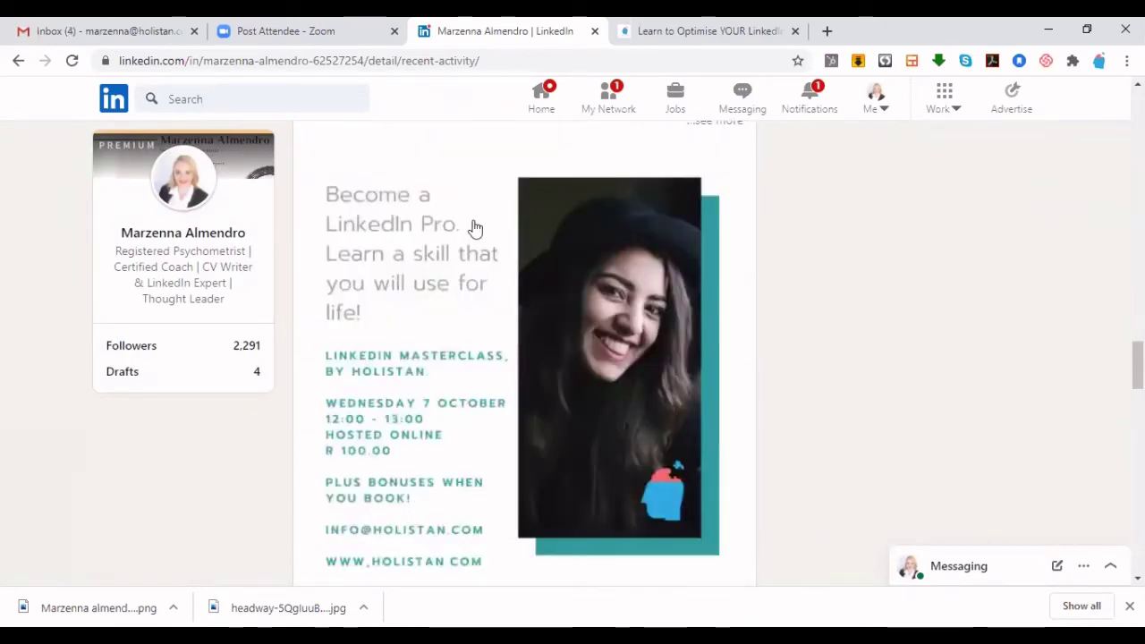
{"action": "scroll", "coordinate": [608, 442], "scroll_direction": "down", "scroll_amount": 12}
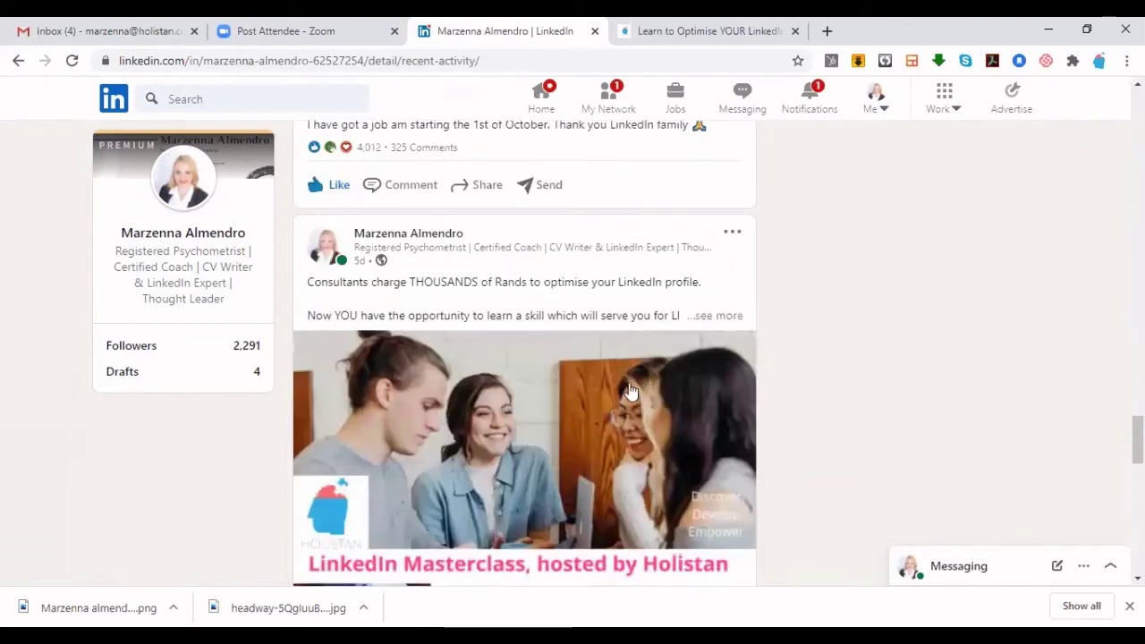
{"action": "scroll", "coordinate": [760, 383], "scroll_direction": "down", "scroll_amount": 9}
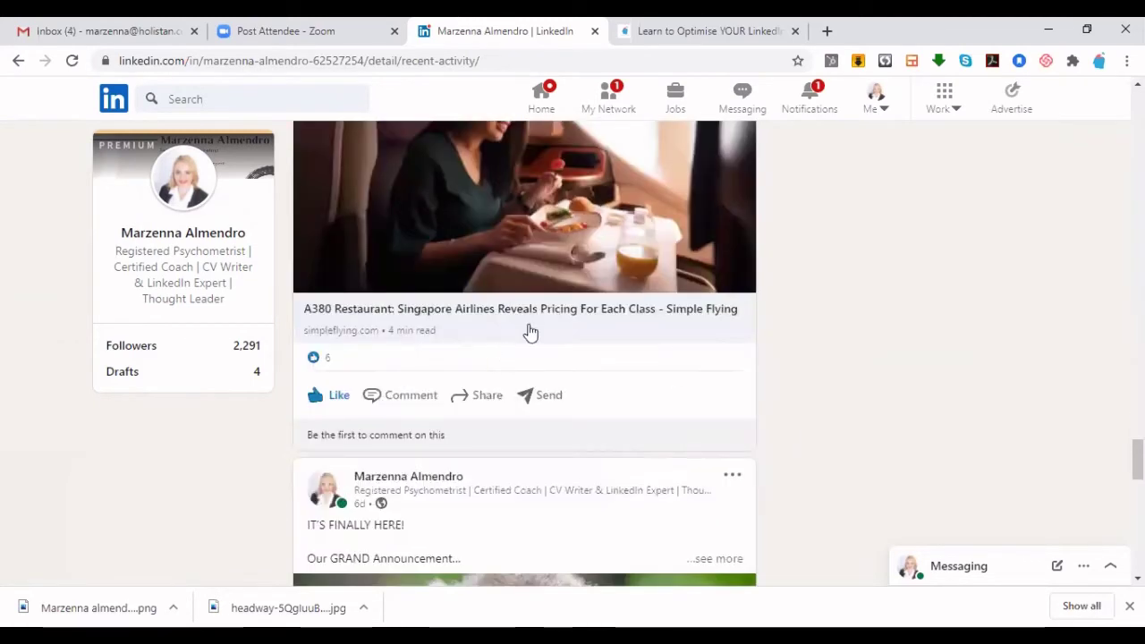
{"action": "scroll", "coordinate": [412, 343], "scroll_direction": "up", "scroll_amount": 2}
{"action": "scroll", "coordinate": [614, 360], "scroll_direction": "down", "scroll_amount": 15}
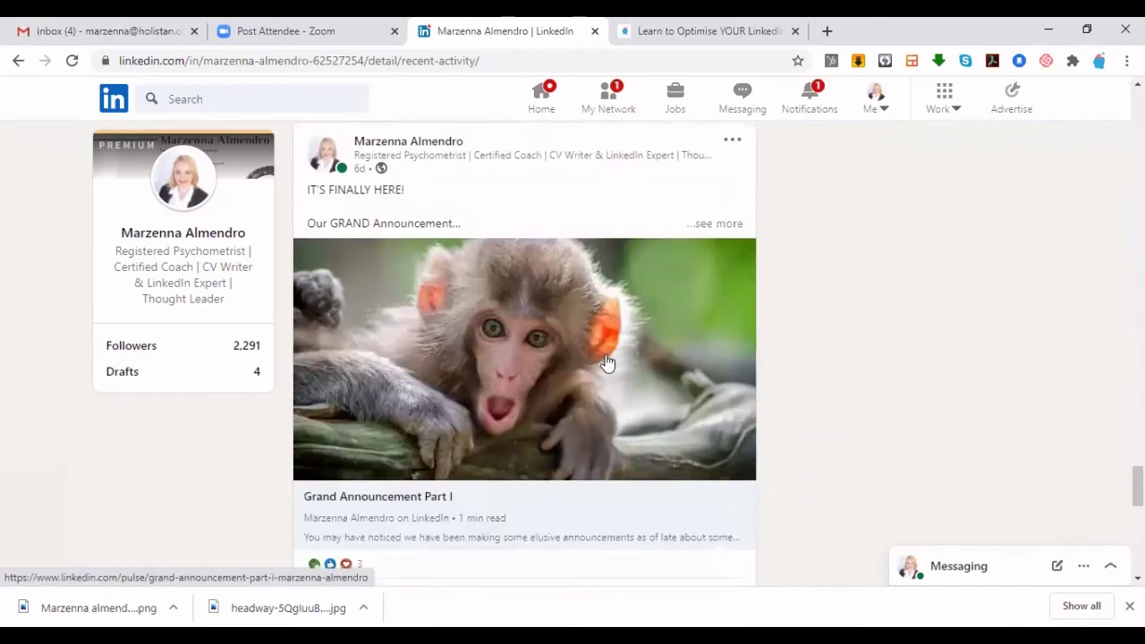
{"action": "scroll", "coordinate": [618, 403], "scroll_direction": "down", "scroll_amount": 1}
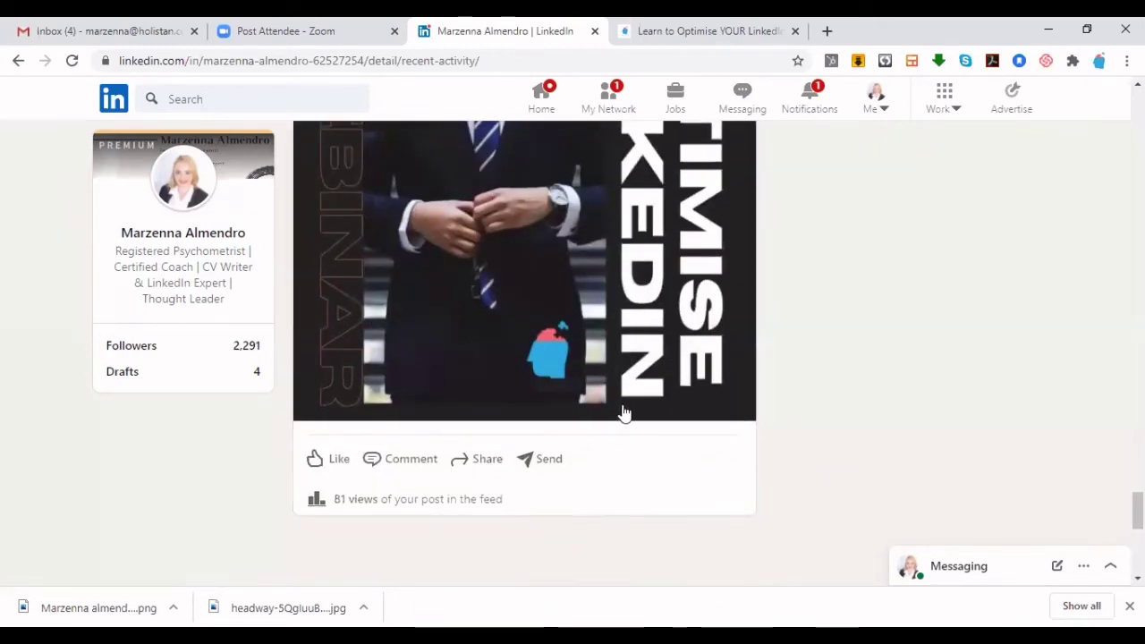
Step: Look through the older posts and likes further down the recent activity list
{"action": "scroll", "coordinate": [606, 484], "scroll_direction": "down", "scroll_amount": 3}
{"action": "scroll", "coordinate": [618, 392], "scroll_direction": "down", "scroll_amount": 2}
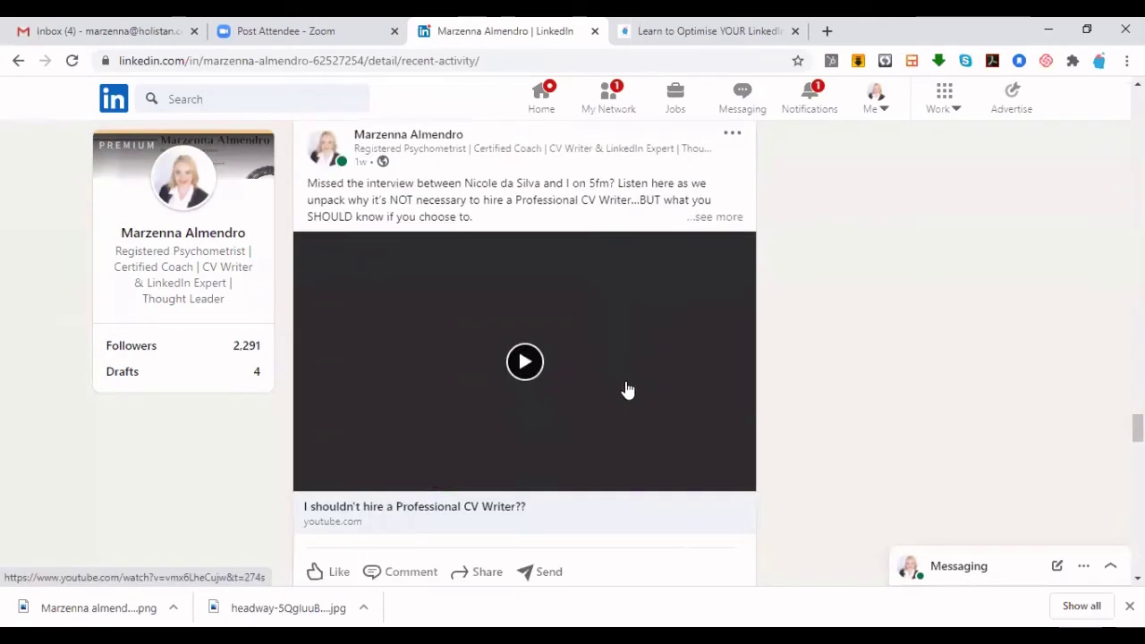
{"action": "scroll", "coordinate": [521, 503], "scroll_direction": "down", "scroll_amount": 5}
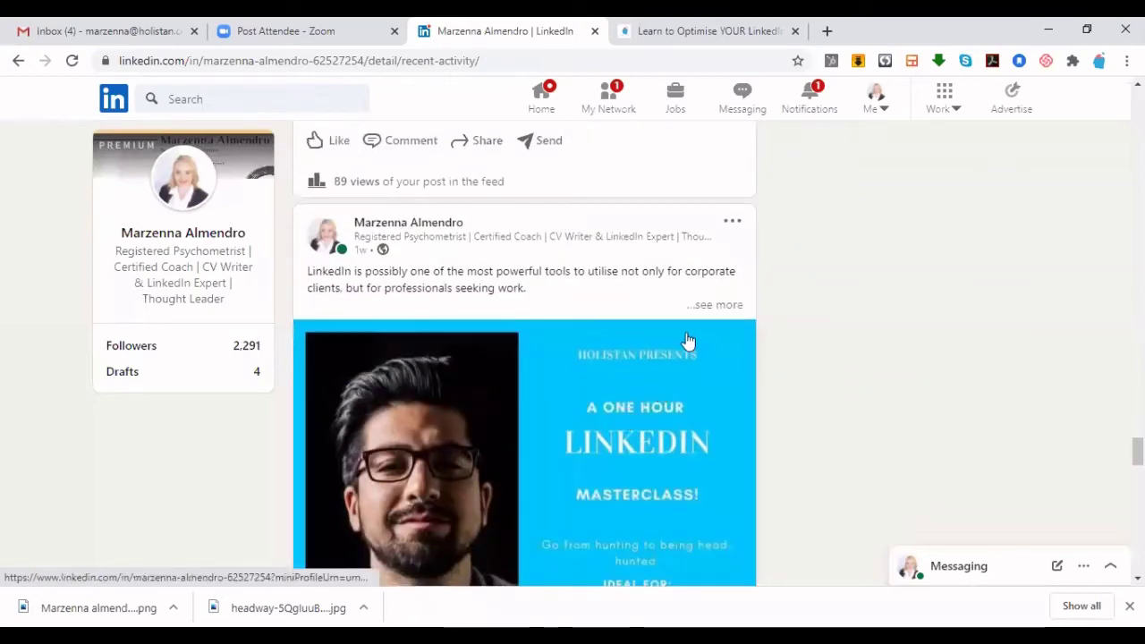
{"action": "scroll", "coordinate": [689, 345], "scroll_direction": "down", "scroll_amount": 6}
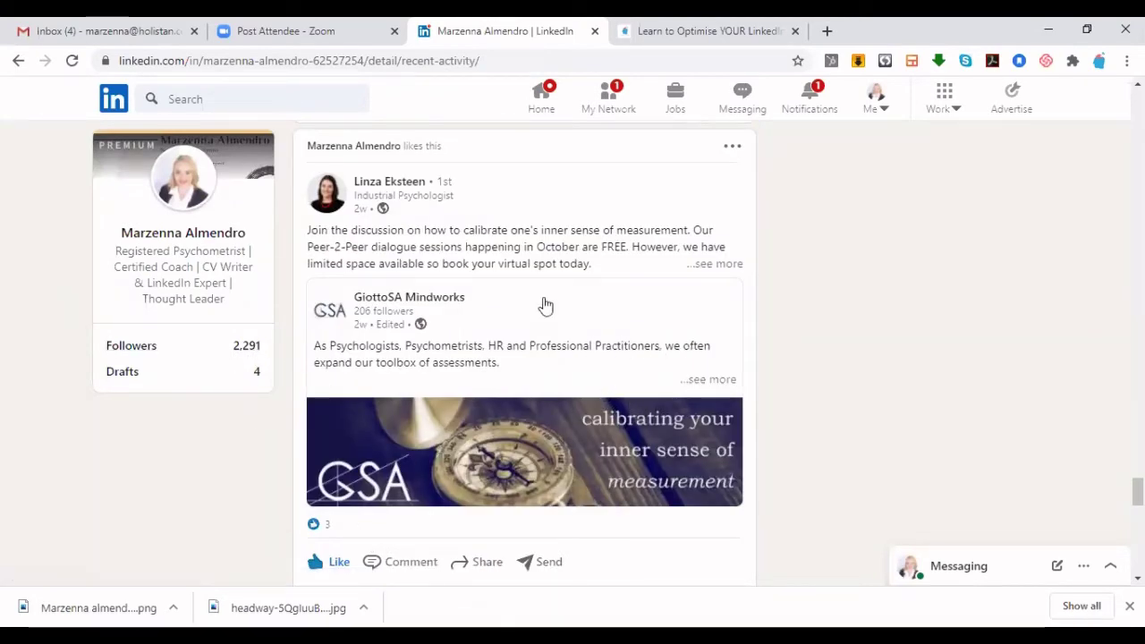
{"action": "scroll", "coordinate": [471, 320], "scroll_direction": "up", "scroll_amount": 5}
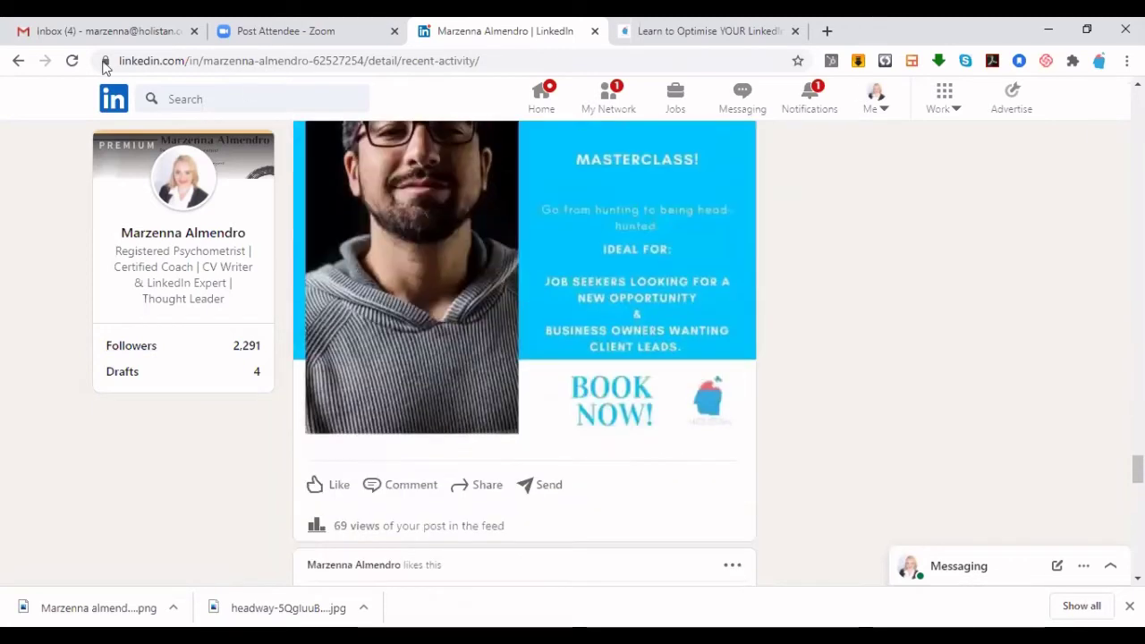
Step: Return to the own profile and review its dashboard, Activity and the start of the Experience section
{"action": "left_click", "coordinate": [18, 60]}
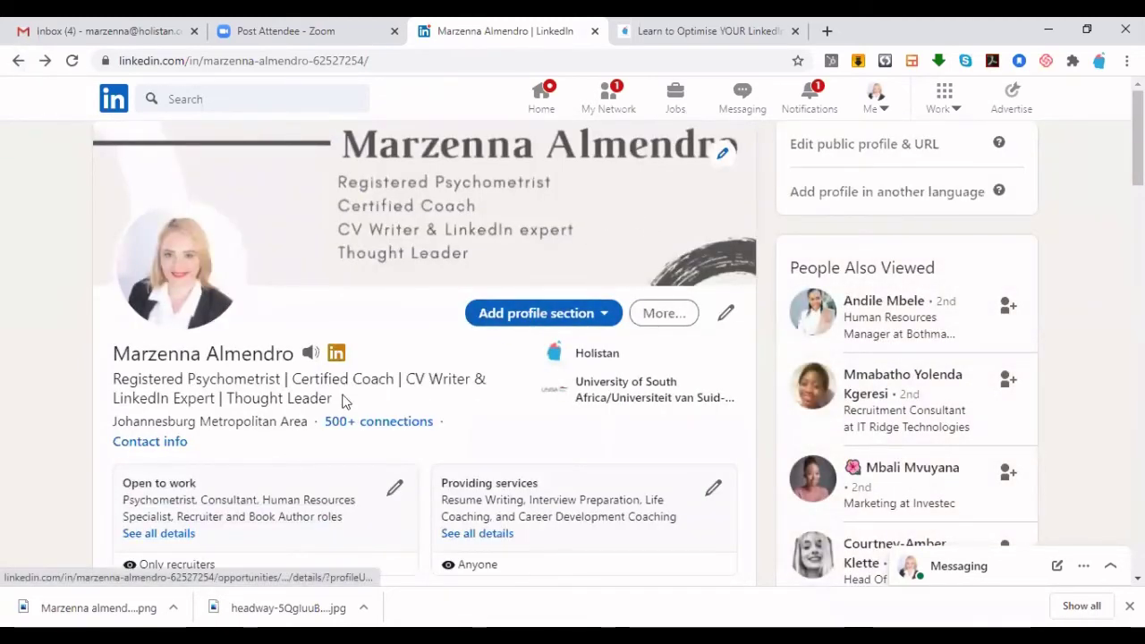
{"action": "scroll", "coordinate": [554, 470], "scroll_direction": "down", "scroll_amount": 8}
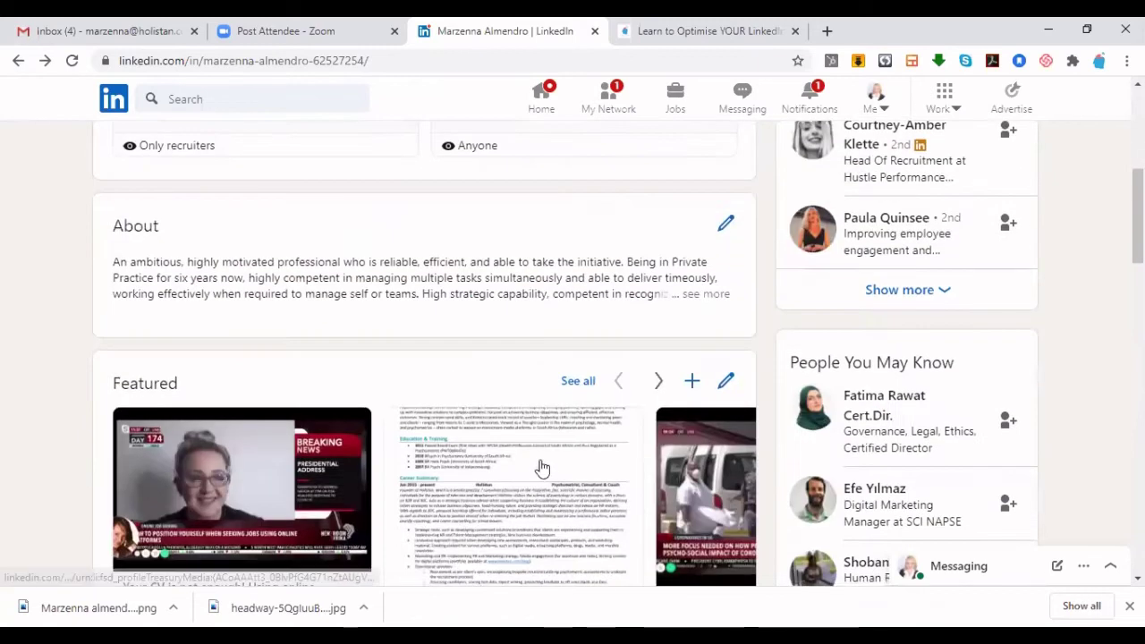
{"action": "scroll", "coordinate": [474, 456], "scroll_direction": "down", "scroll_amount": 10}
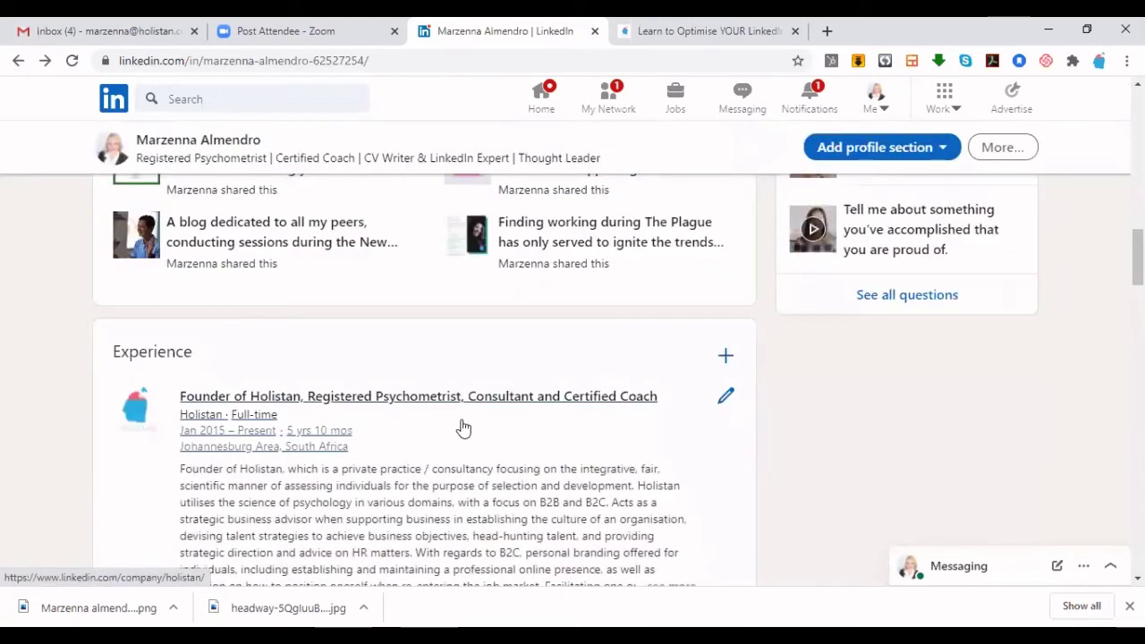
{"action": "scroll", "coordinate": [524, 372], "scroll_direction": "up", "scroll_amount": 1}
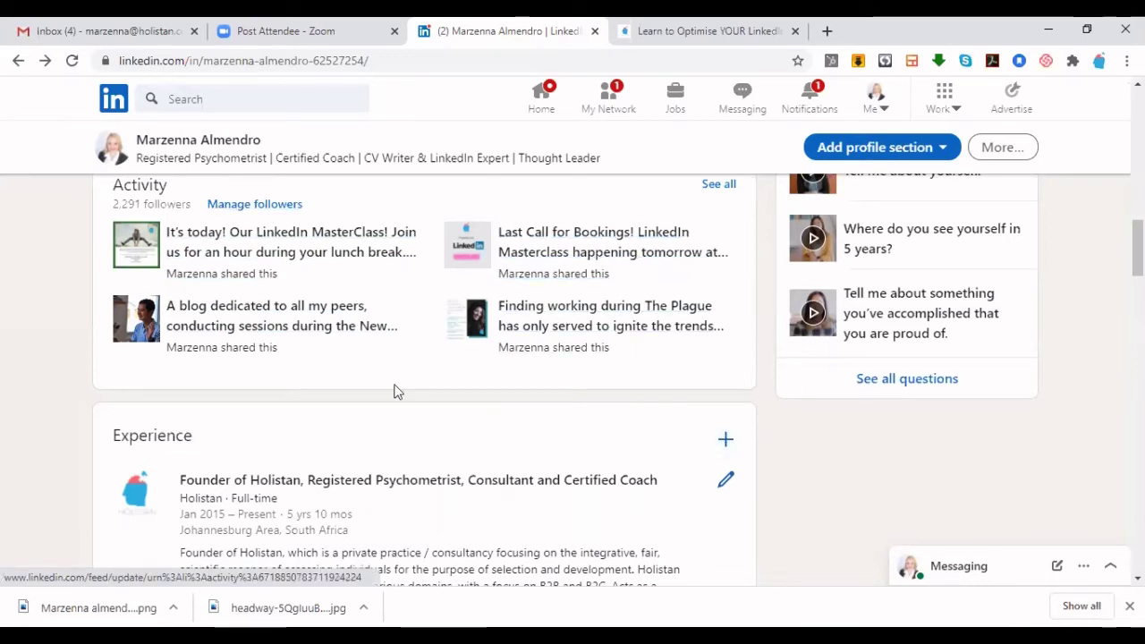
{"action": "scroll", "coordinate": [680, 461], "scroll_direction": "up", "scroll_amount": 4}
{"action": "scroll", "coordinate": [624, 534], "scroll_direction": "down", "scroll_amount": 2}
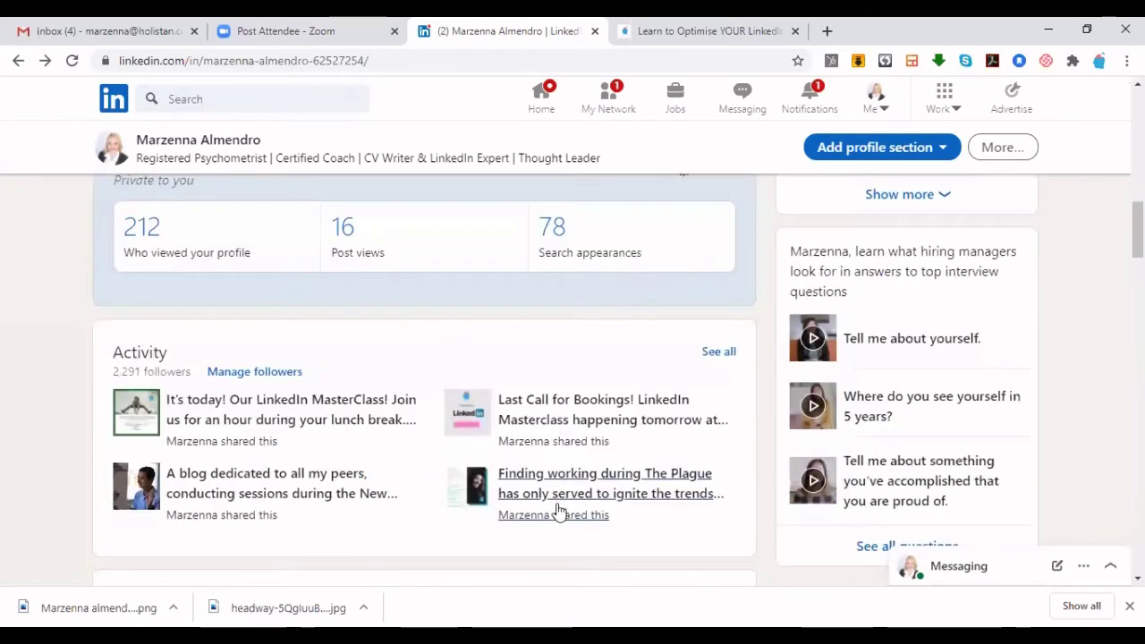
{"action": "scroll", "coordinate": [606, 475], "scroll_direction": "up", "scroll_amount": 8}
{"action": "scroll", "coordinate": [634, 484], "scroll_direction": "up", "scroll_amount": 3}
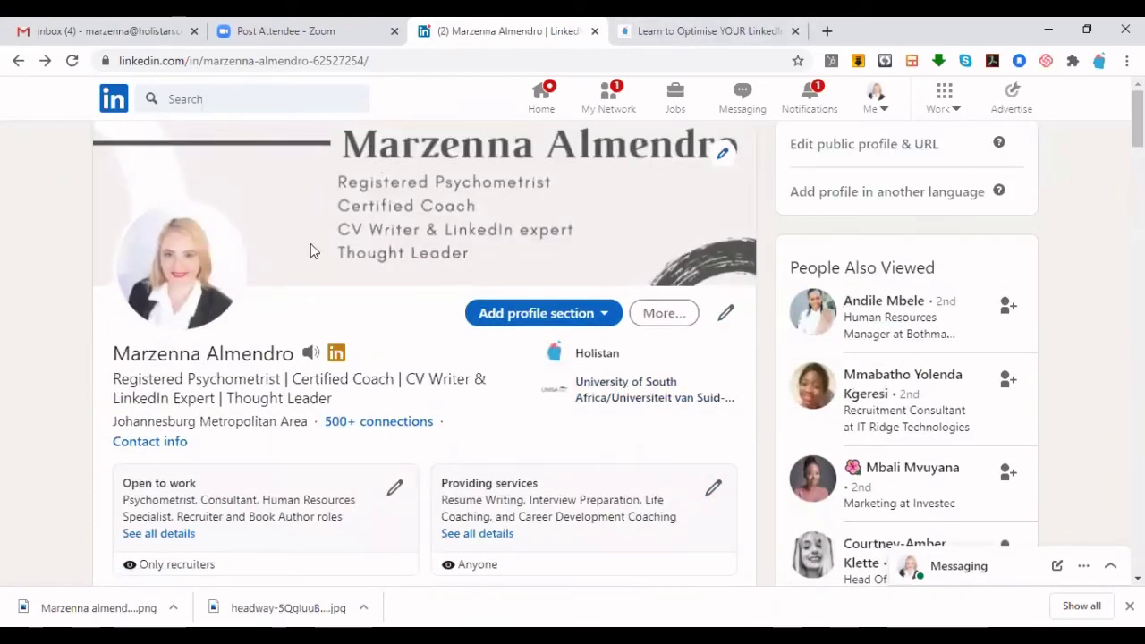
Step: Open the home feed and view the options for creating a new post, closing it without writing anything
{"action": "left_click", "coordinate": [114, 101]}
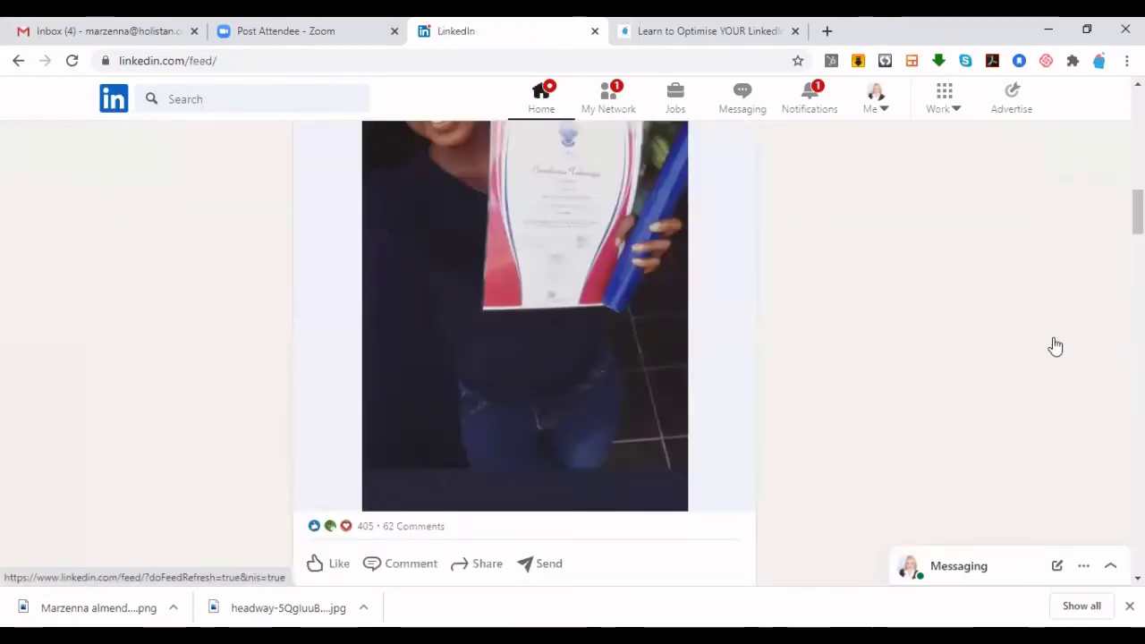
{"action": "scroll", "coordinate": [941, 289], "scroll_direction": "up", "scroll_amount": 10}
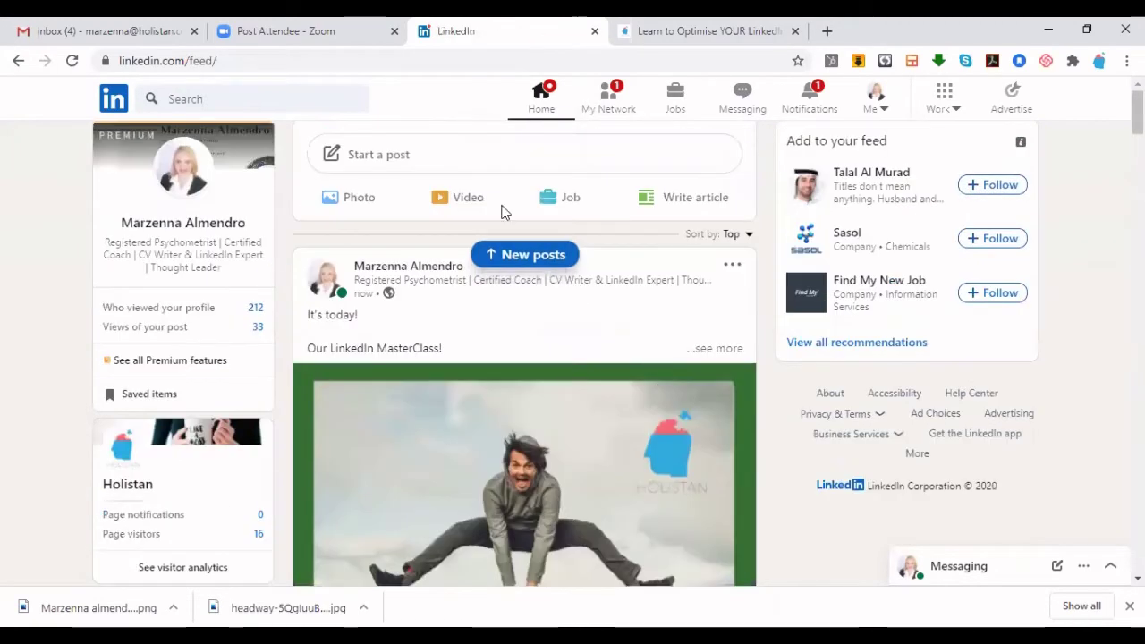
{"action": "left_click", "coordinate": [387, 156]}
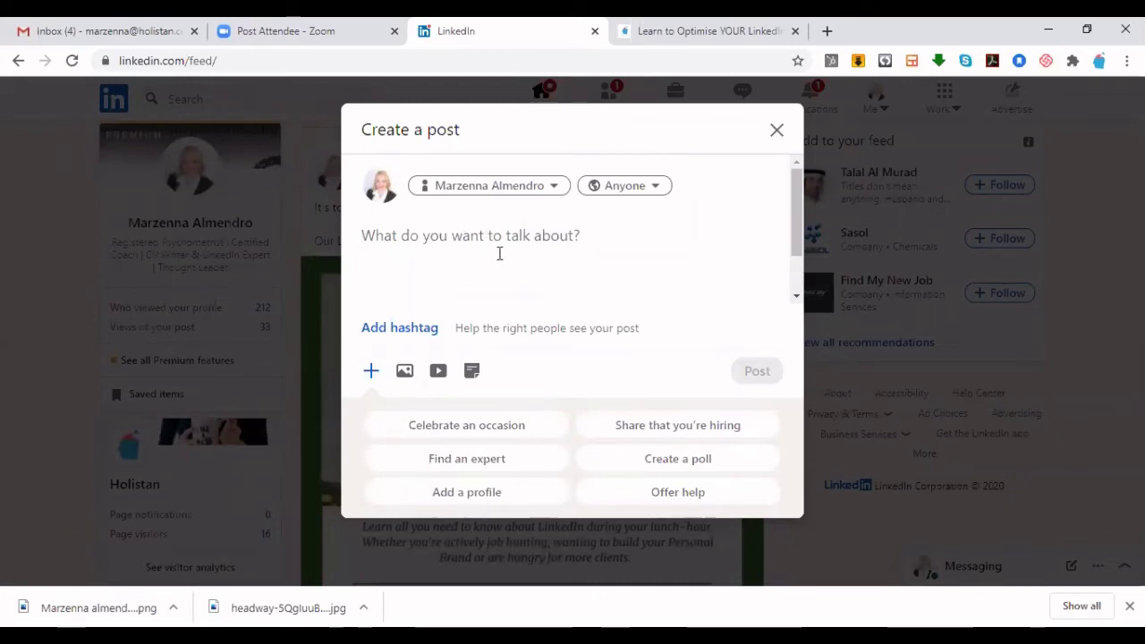
{"action": "left_click", "coordinate": [777, 132]}
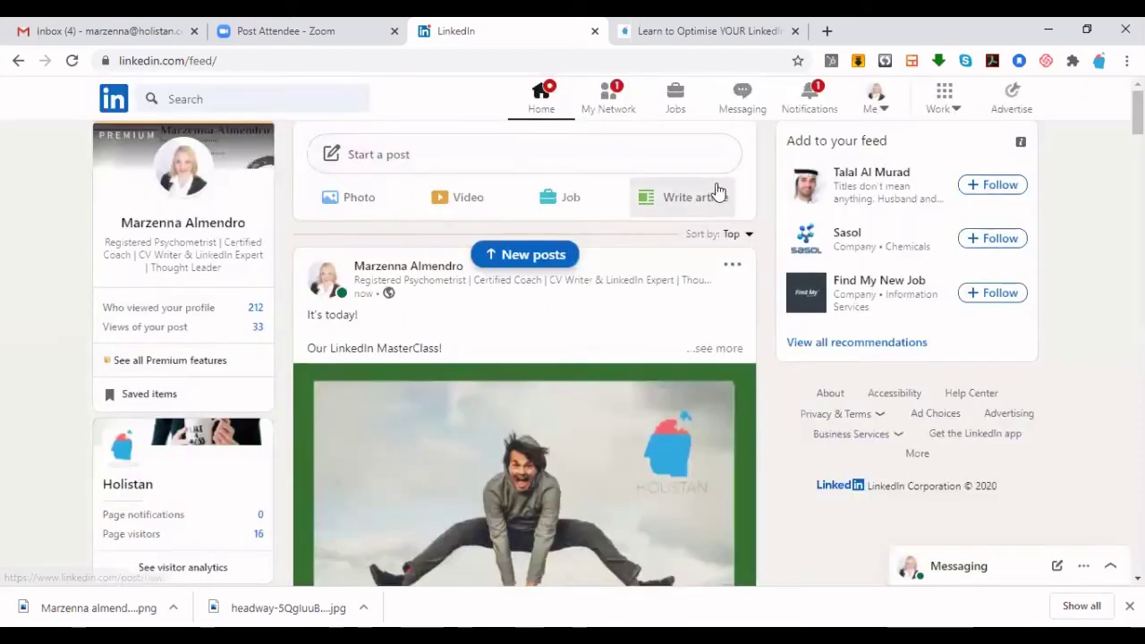
Step: Start a new article with headway-5QgIuuBxKwM-unsplash.jpg as its cover image, and check the empty headline and body fields
{"action": "left_click", "coordinate": [653, 145]}
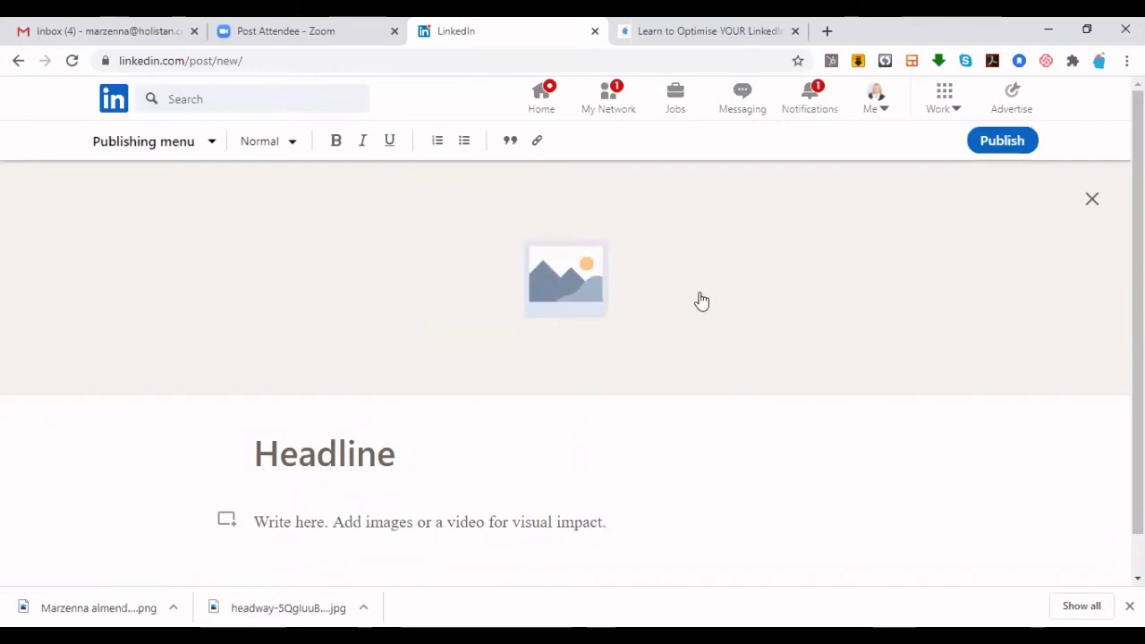
{"action": "left_click", "coordinate": [598, 288]}
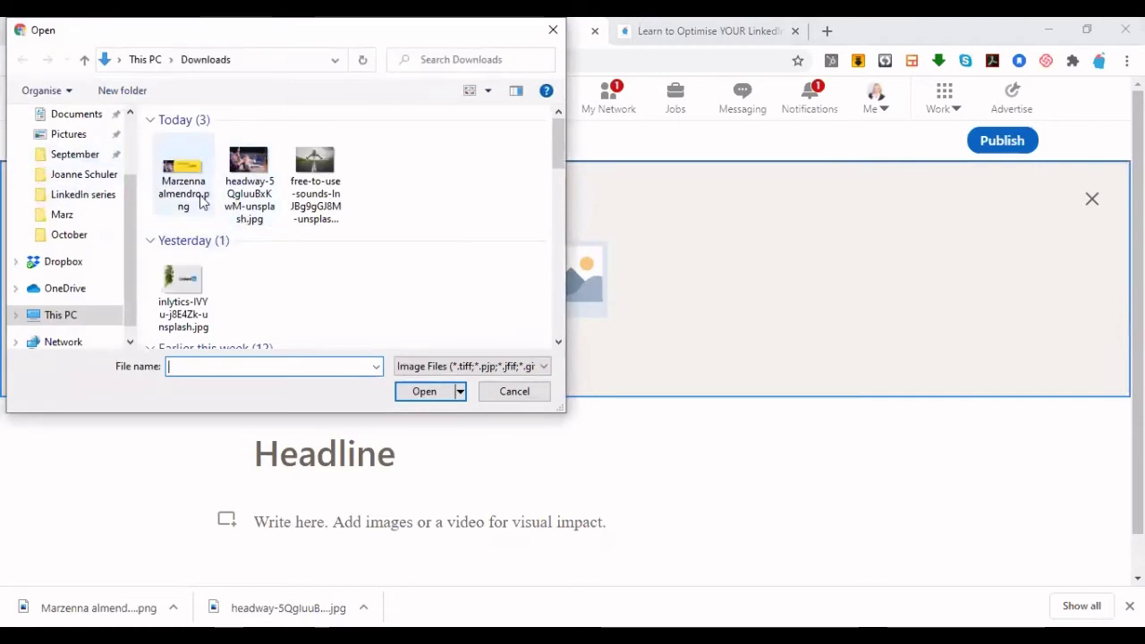
{"action": "double_click", "coordinate": [255, 184]}
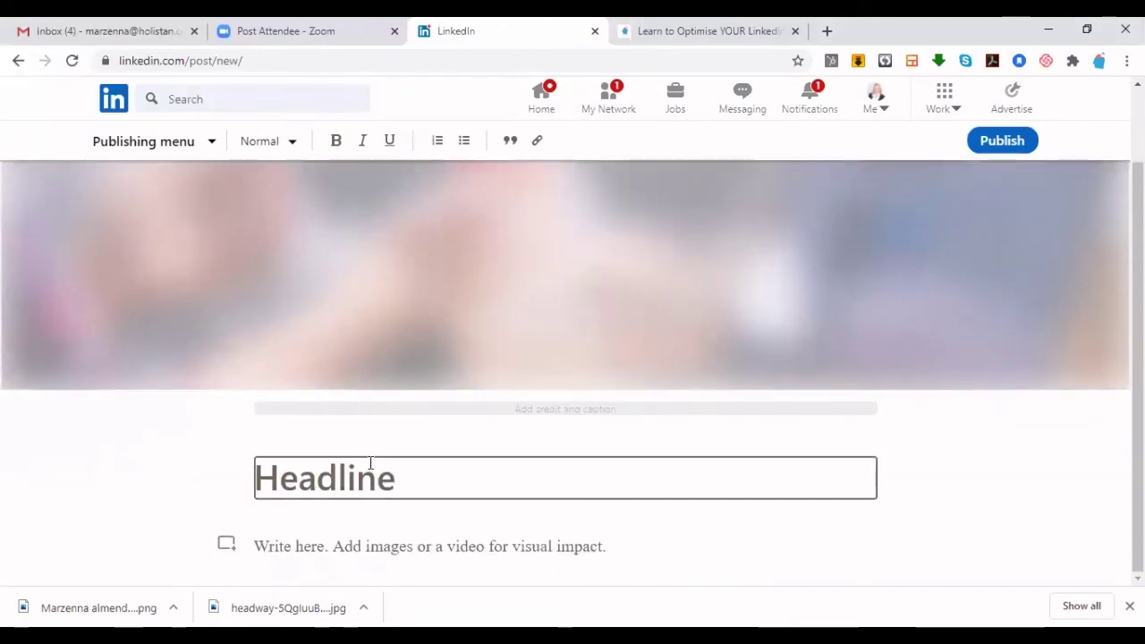
{"action": "left_click", "coordinate": [370, 470]}
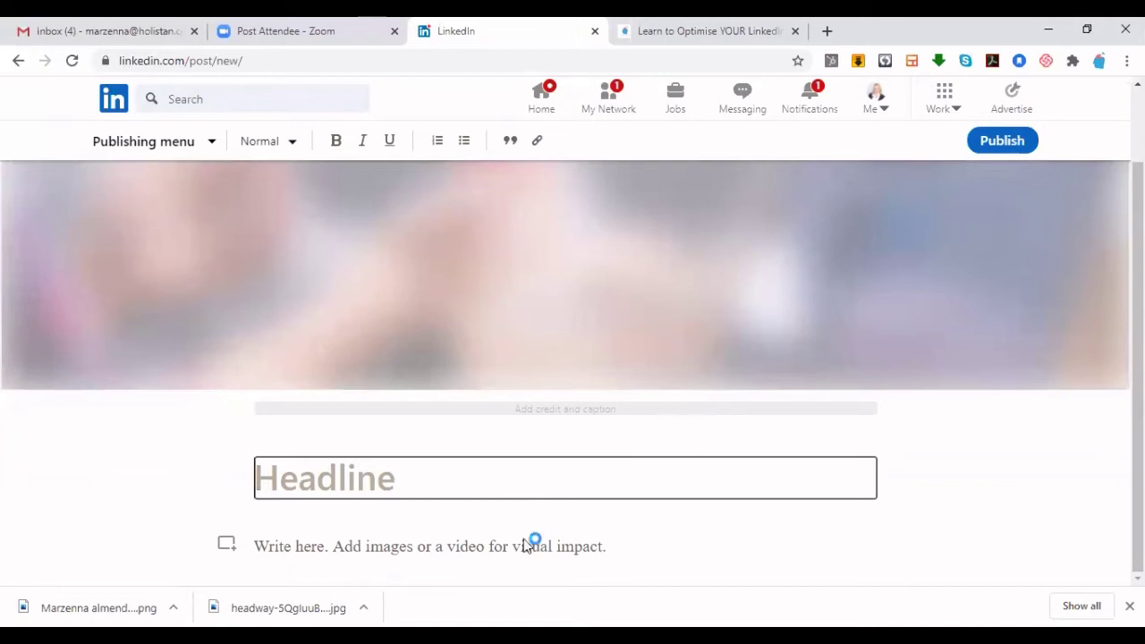
{"action": "left_click", "coordinate": [312, 543]}
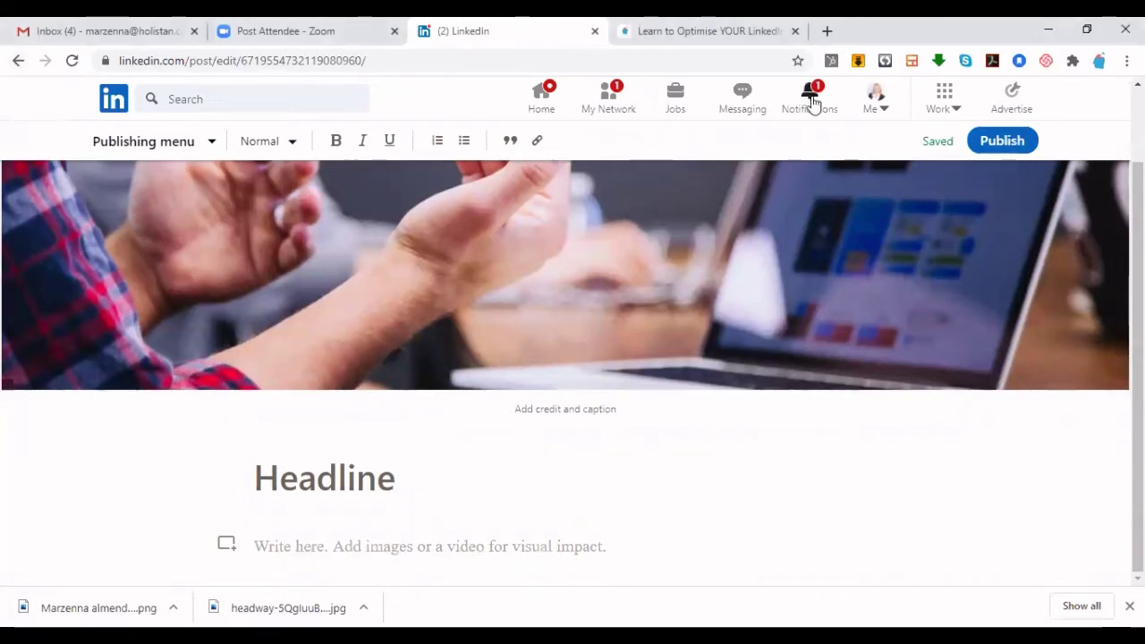
Step: Leave the article draft for the own profile and look over its Featured content, dashboard statistics and Activity section
{"action": "left_click", "coordinate": [881, 109]}
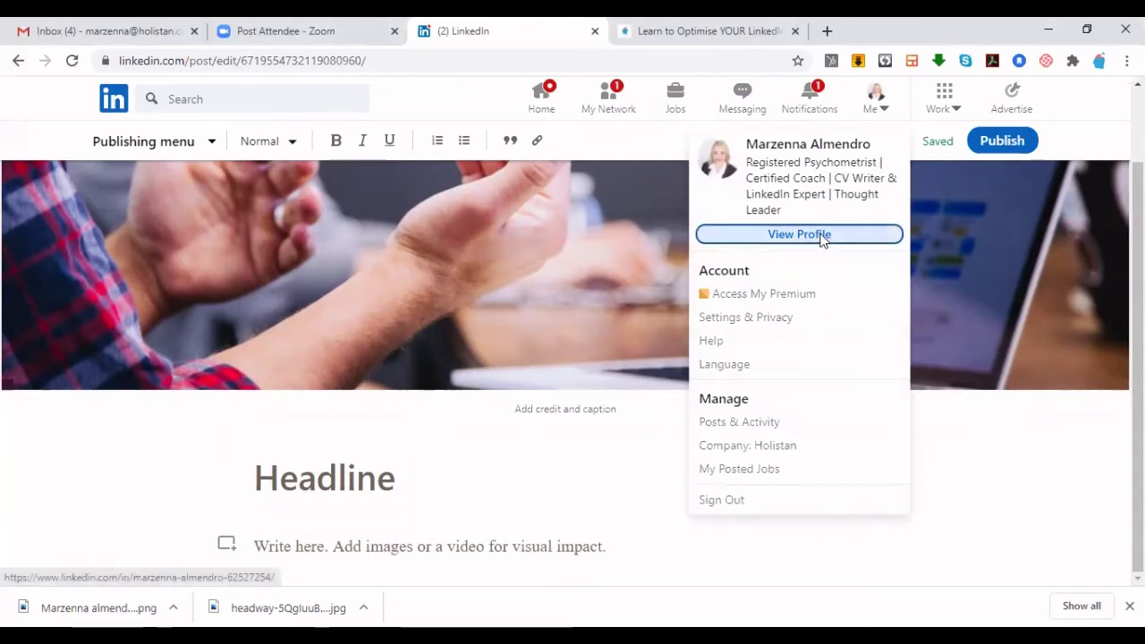
{"action": "left_click", "coordinate": [822, 235]}
{"action": "scroll", "coordinate": [537, 402], "scroll_direction": "down", "scroll_amount": 5}
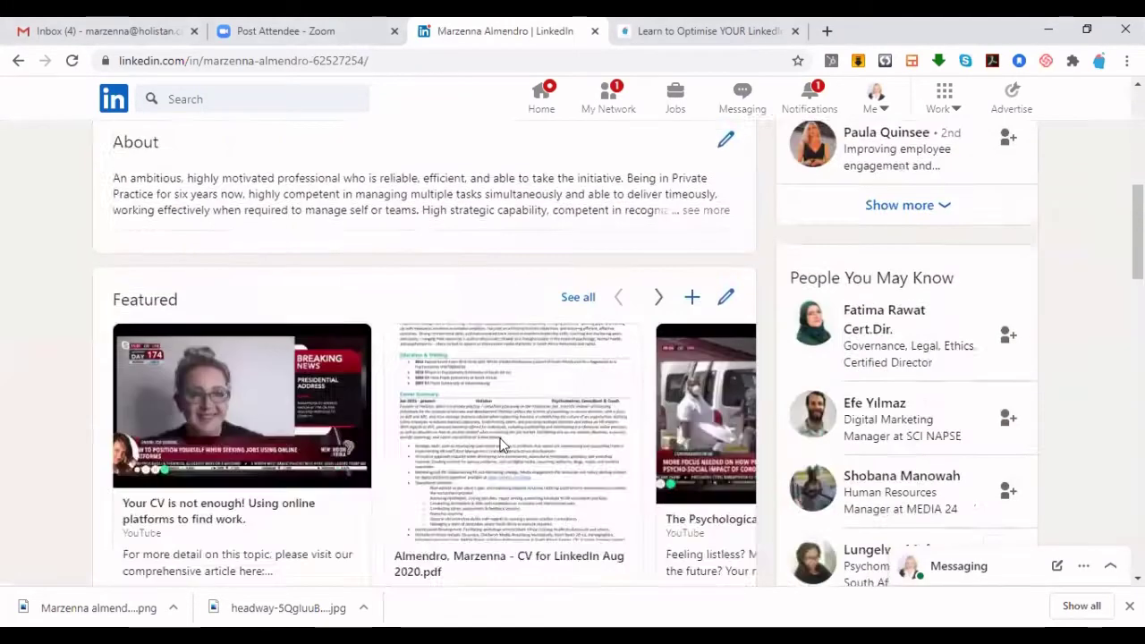
{"action": "scroll", "coordinate": [501, 444], "scroll_direction": "down", "scroll_amount": 5}
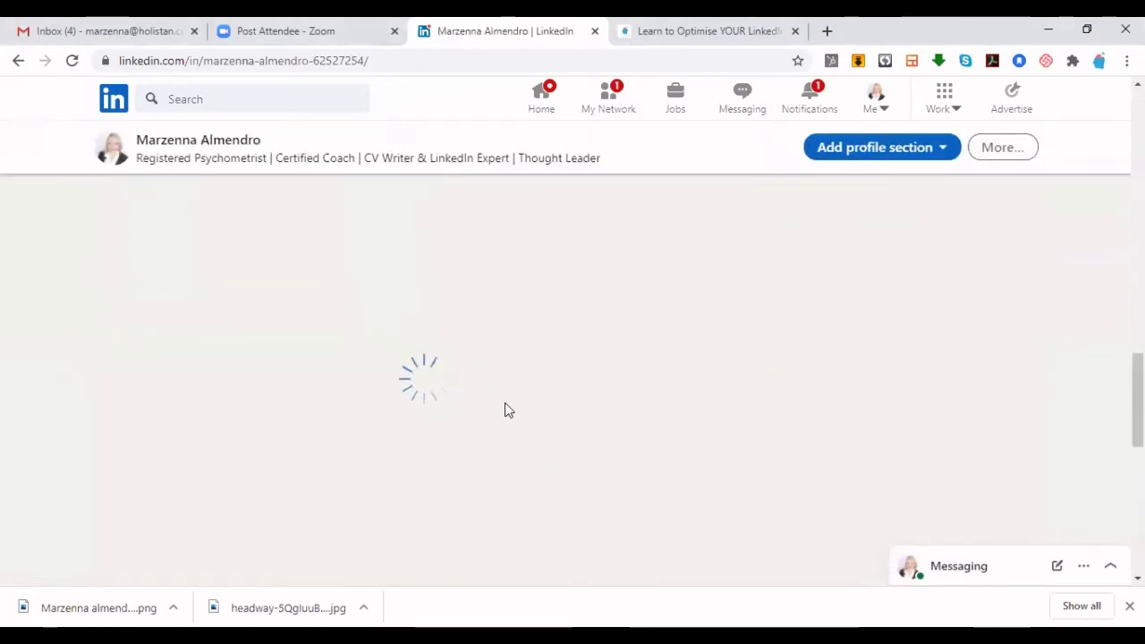
{"action": "scroll", "coordinate": [519, 438], "scroll_direction": "down", "scroll_amount": 1}
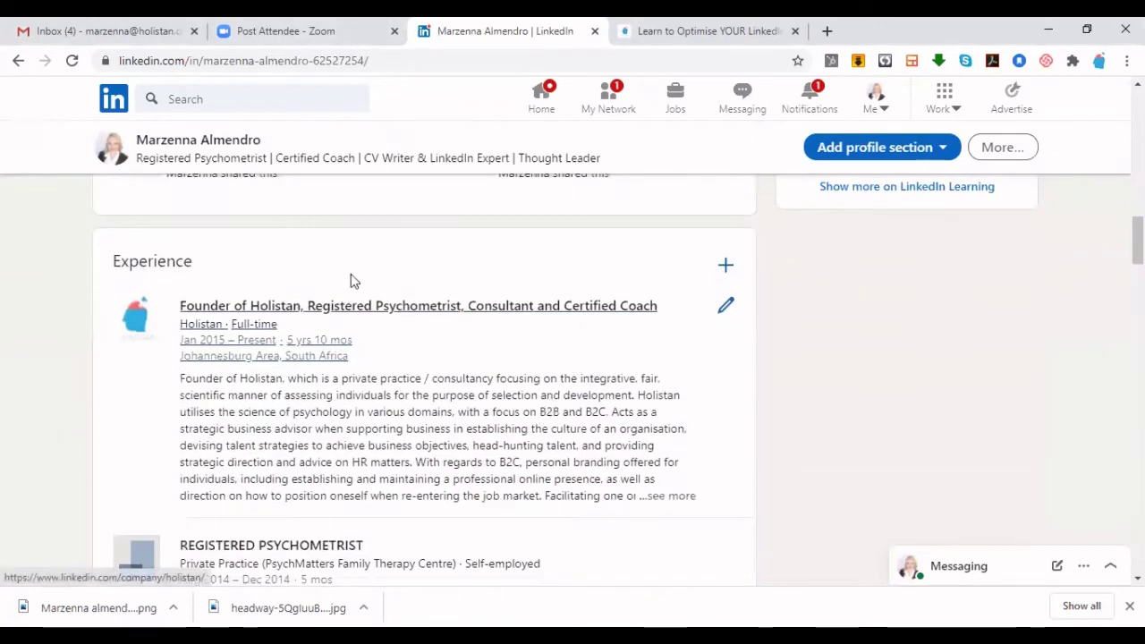
{"action": "scroll", "coordinate": [358, 268], "scroll_direction": "up", "scroll_amount": 3}
{"action": "scroll", "coordinate": [325, 310], "scroll_direction": "up", "scroll_amount": 2}
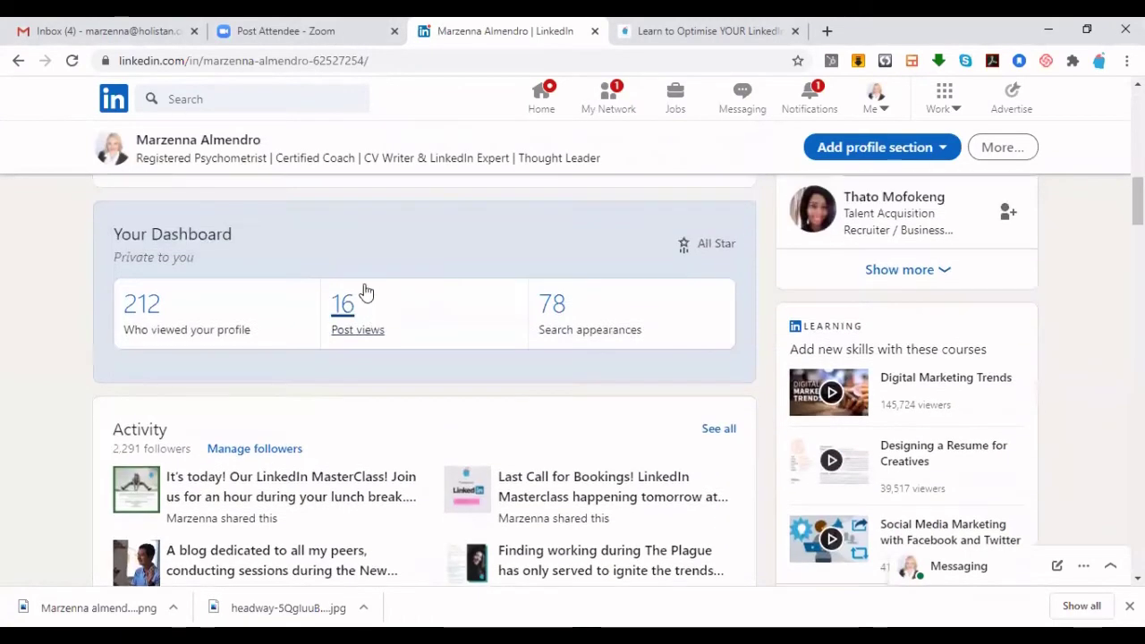
{"action": "scroll", "coordinate": [365, 291], "scroll_direction": "up", "scroll_amount": 3}
{"action": "scroll", "coordinate": [266, 433], "scroll_direction": "down", "scroll_amount": 4}
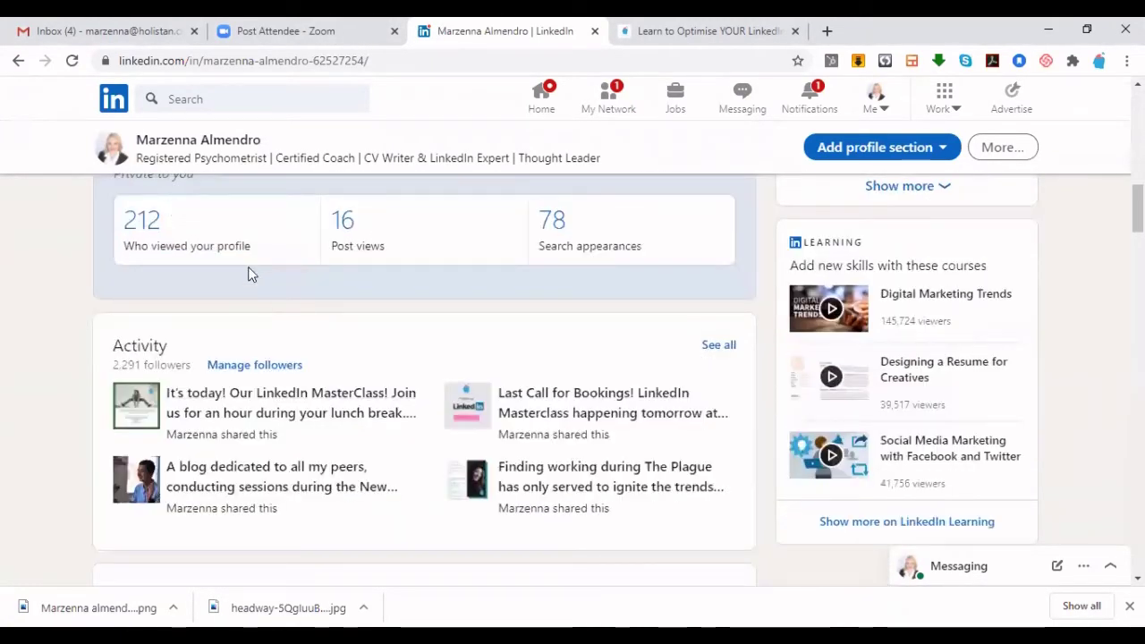
{"action": "scroll", "coordinate": [403, 481], "scroll_direction": "down", "scroll_amount": 3}
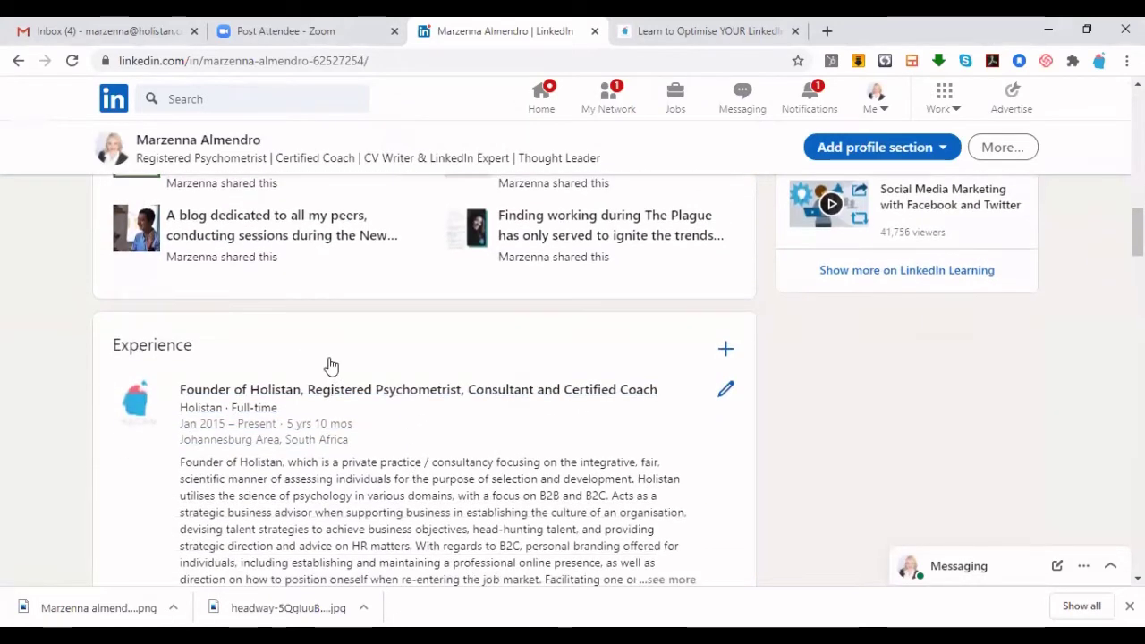
Step: Examine the positions listed under Experience, including their job titles, employers, dates and descriptions
{"action": "scroll", "coordinate": [268, 368], "scroll_direction": "down", "scroll_amount": 1}
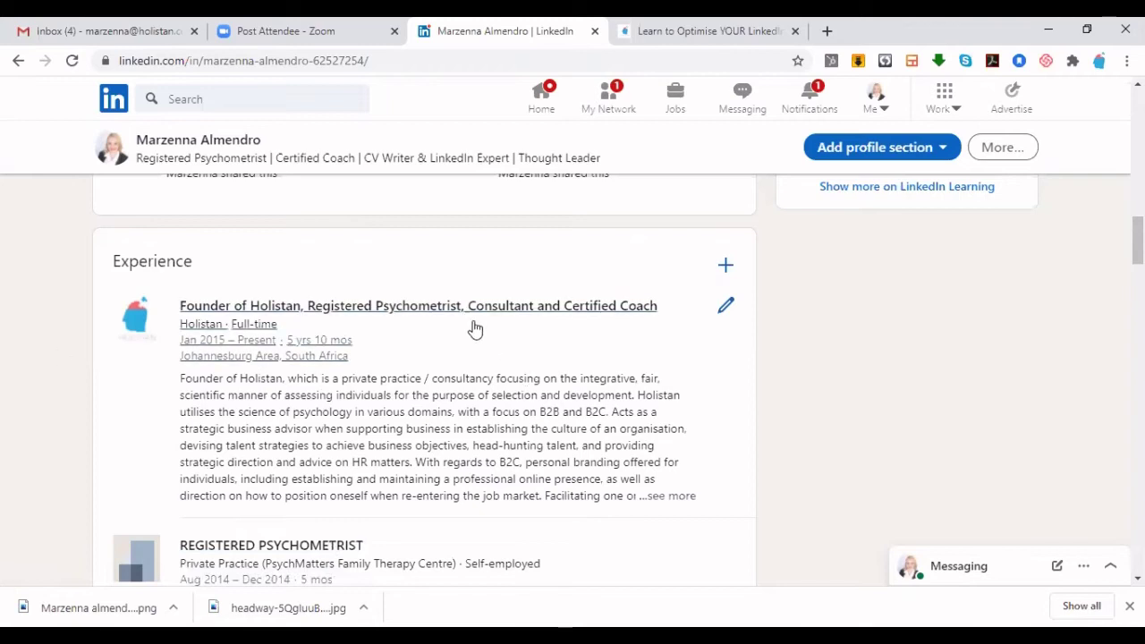
{"action": "scroll", "coordinate": [471, 340], "scroll_direction": "down", "scroll_amount": 3}
{"action": "scroll", "coordinate": [467, 357], "scroll_direction": "down", "scroll_amount": 6}
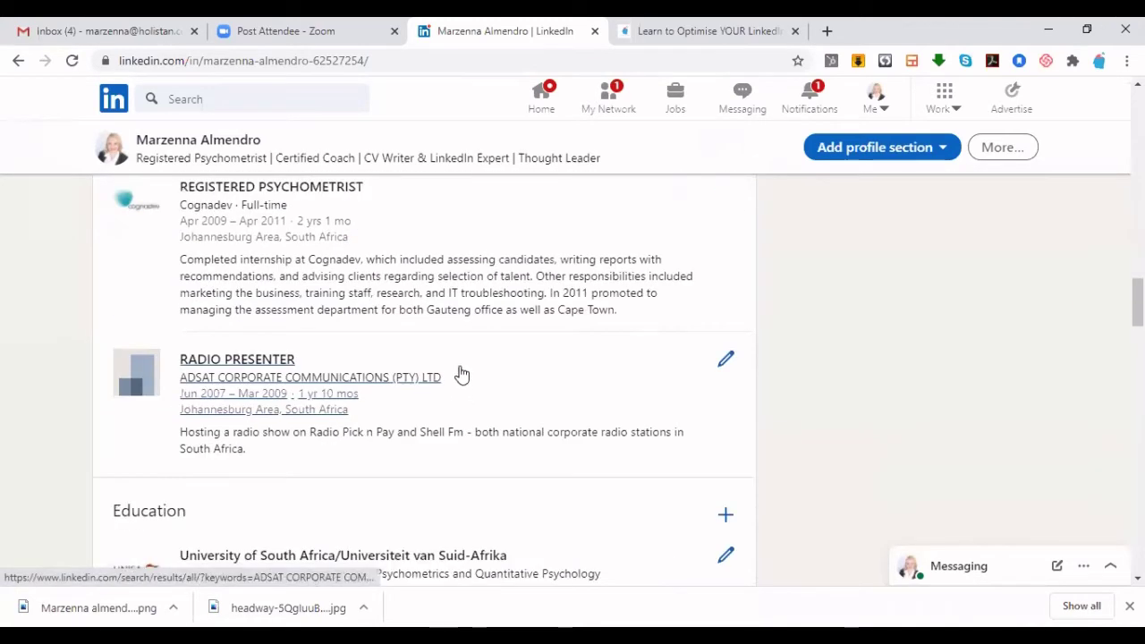
{"action": "scroll", "coordinate": [496, 431], "scroll_direction": "up", "scroll_amount": 3}
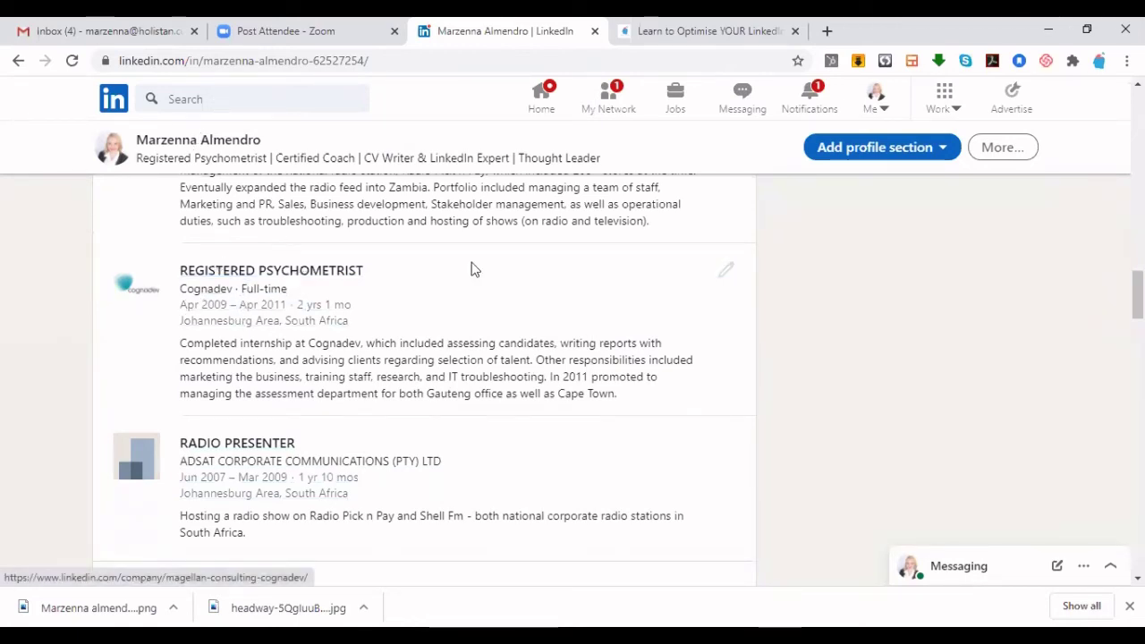
{"action": "scroll", "coordinate": [493, 317], "scroll_direction": "up", "scroll_amount": 4}
{"action": "scroll", "coordinate": [667, 480], "scroll_direction": "up", "scroll_amount": 2}
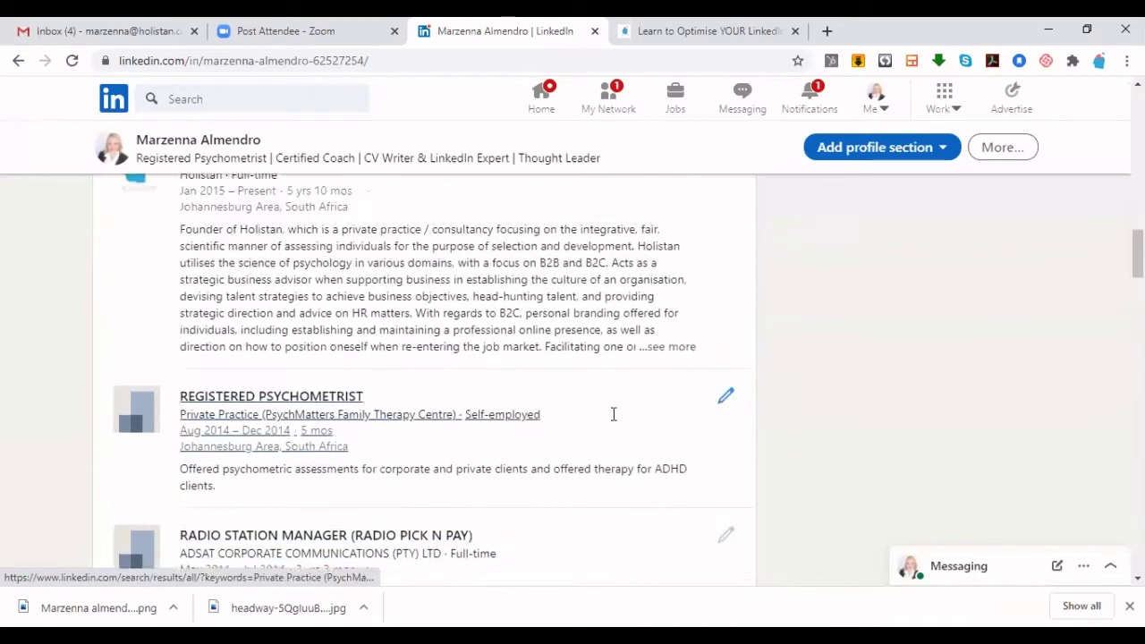
{"action": "scroll", "coordinate": [641, 432], "scroll_direction": "down", "scroll_amount": 2}
{"action": "scroll", "coordinate": [702, 480], "scroll_direction": "up", "scroll_amount": 8}
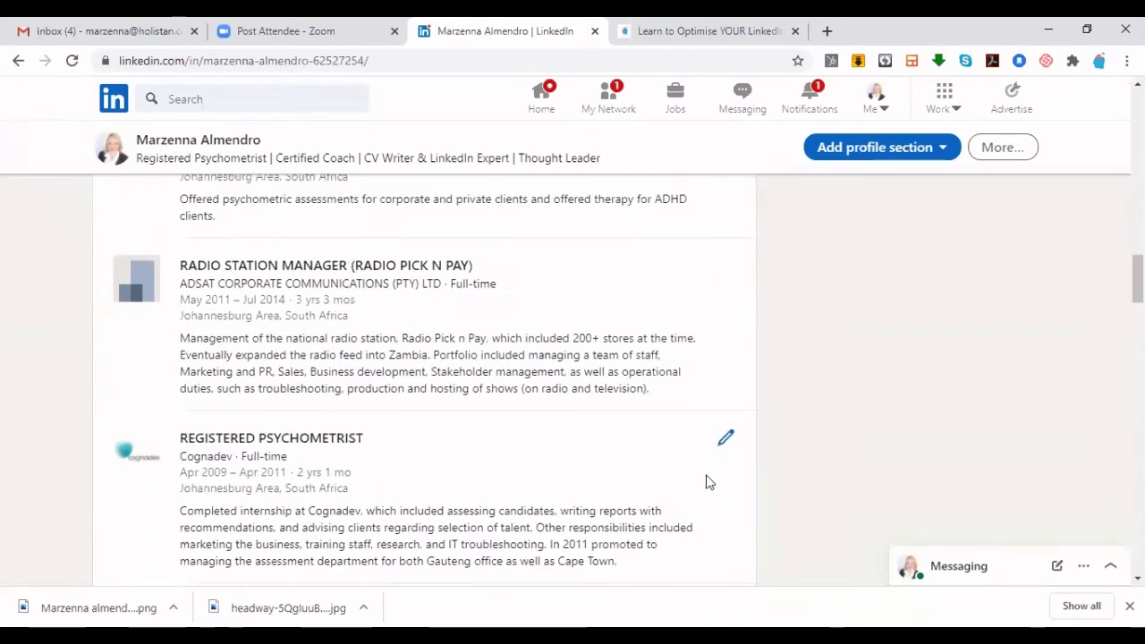
{"action": "scroll", "coordinate": [553, 533], "scroll_direction": "down", "scroll_amount": 2}
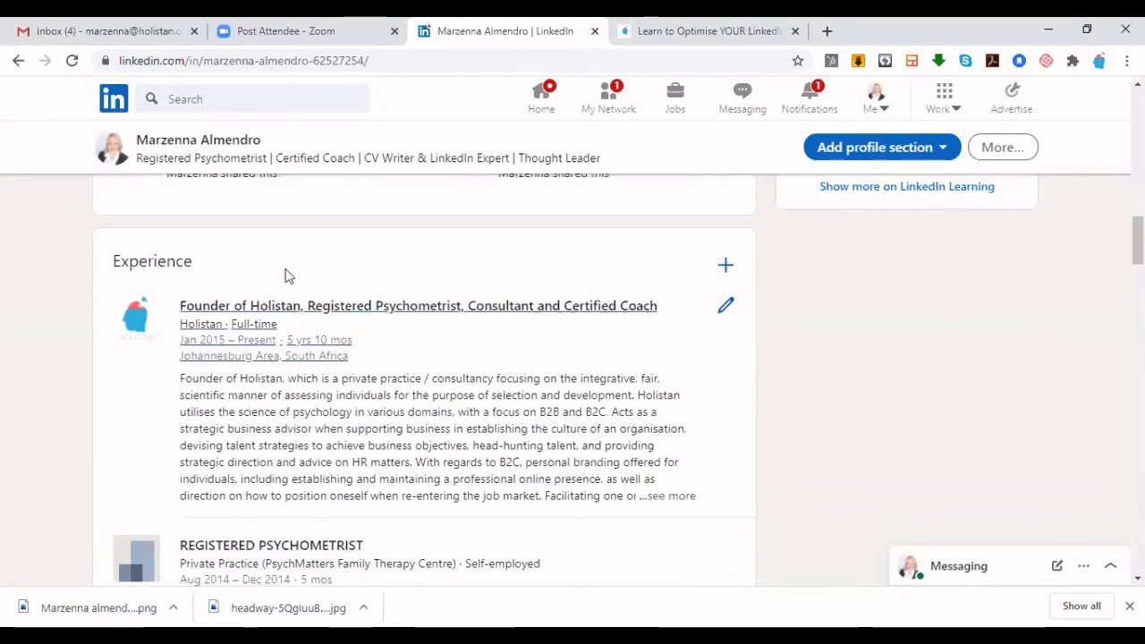
Step: Recheck the earlier positions and open the current Founder of Holistan position for editing
{"action": "scroll", "coordinate": [459, 336], "scroll_direction": "down", "scroll_amount": 1}
{"action": "scroll", "coordinate": [459, 349], "scroll_direction": "down", "scroll_amount": 5}
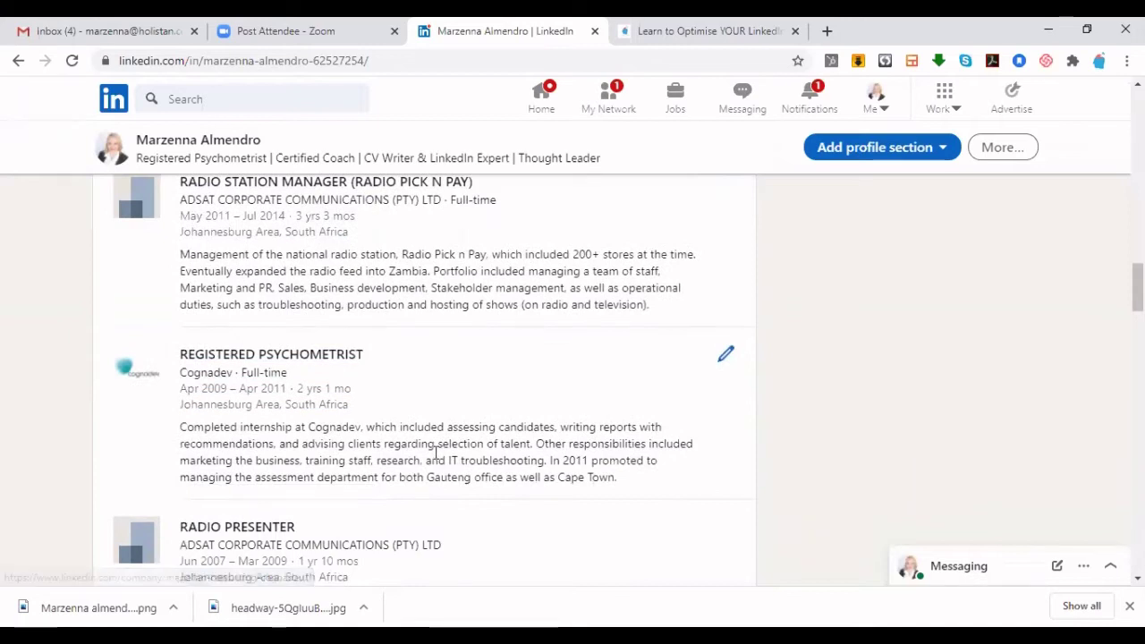
{"action": "scroll", "coordinate": [439, 455], "scroll_direction": "down", "scroll_amount": 2}
{"action": "scroll", "coordinate": [440, 453], "scroll_direction": "up", "scroll_amount": 1}
{"action": "scroll", "coordinate": [452, 448], "scroll_direction": "up", "scroll_amount": 7}
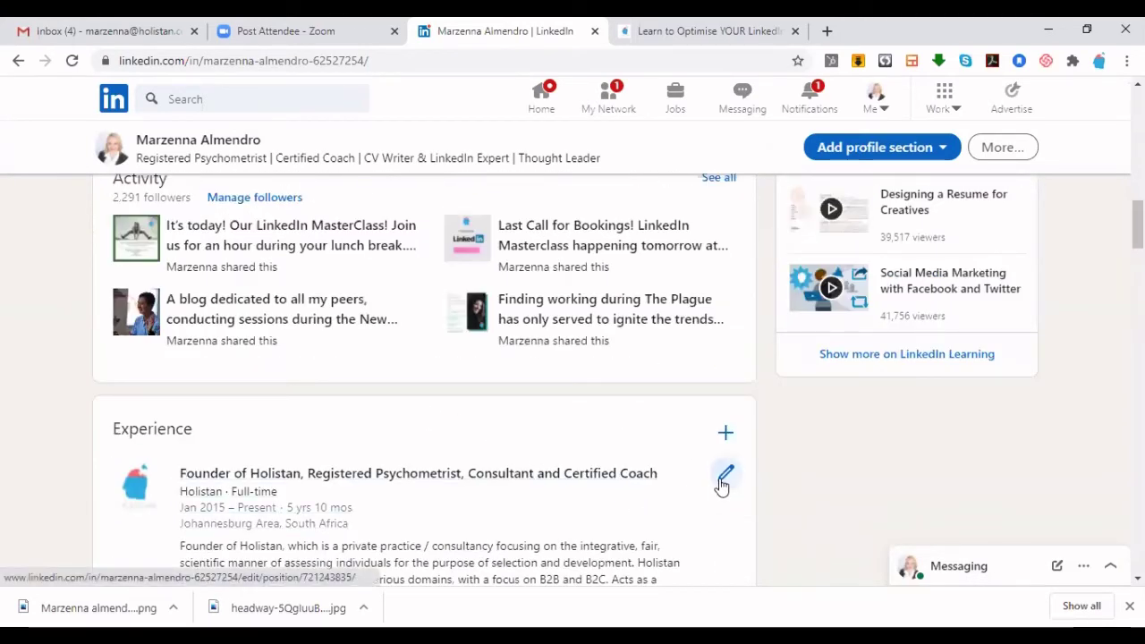
{"action": "left_click", "coordinate": [725, 482]}
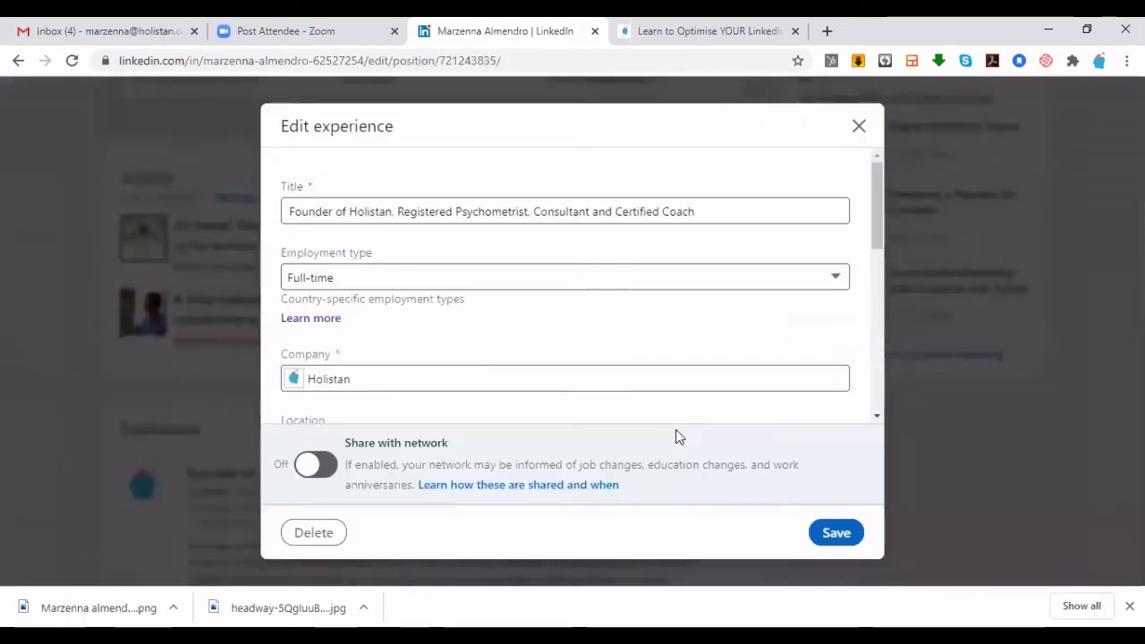
Step: Review the Holistan position's title, employment type, location, dates and description, and open its entry field for a media link
{"action": "left_click", "coordinate": [348, 212]}
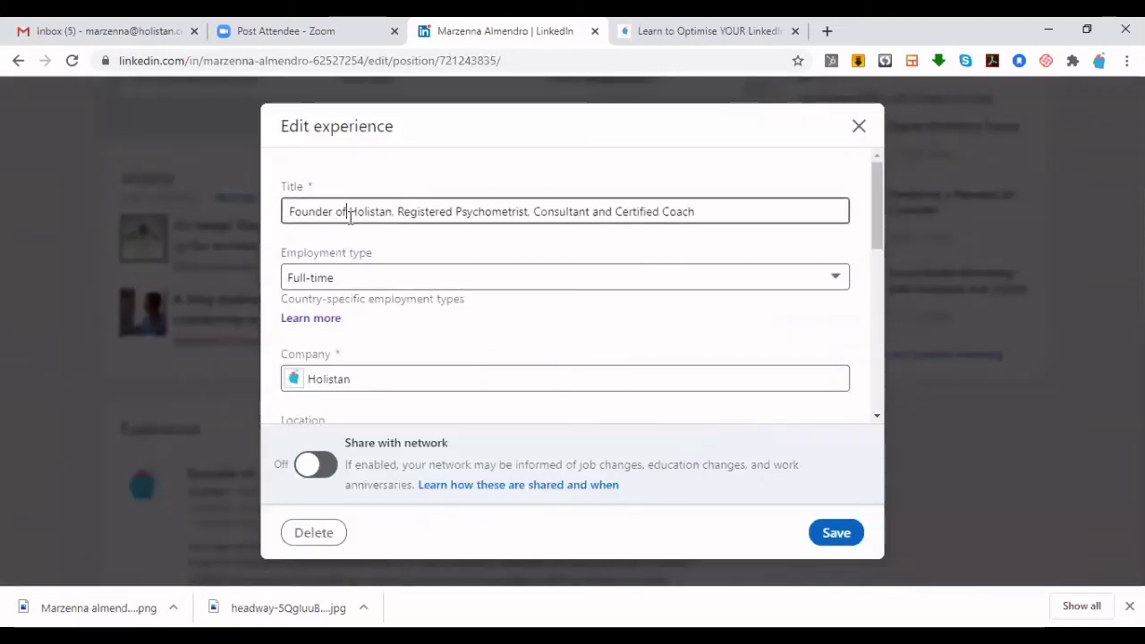
{"action": "scroll", "coordinate": [409, 332], "scroll_direction": "down", "scroll_amount": 1}
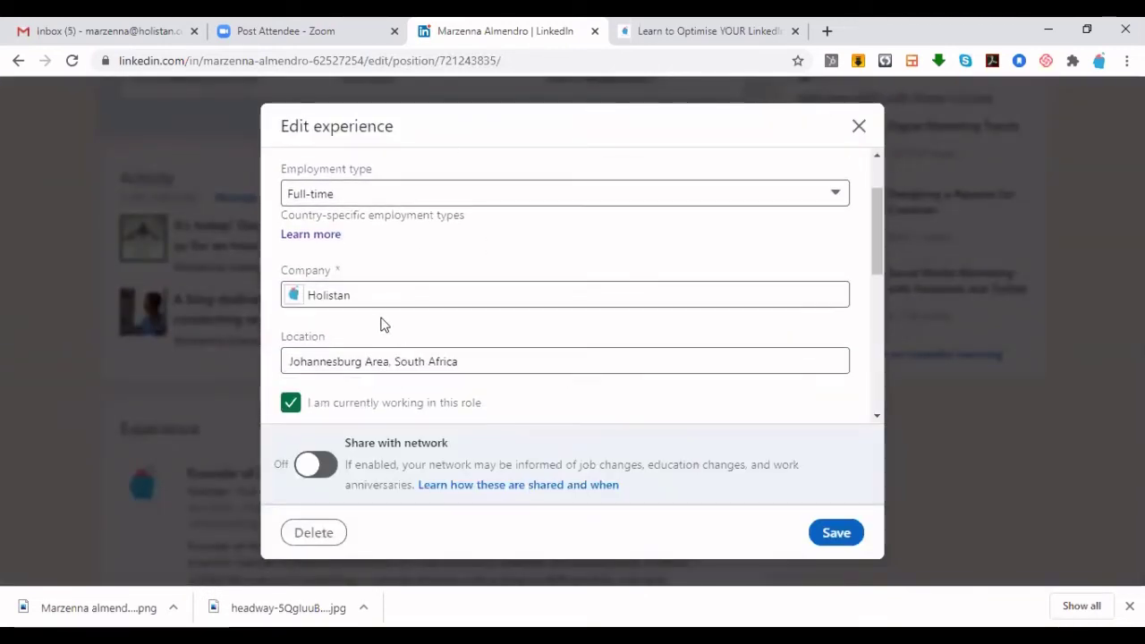
{"action": "scroll", "coordinate": [418, 367], "scroll_direction": "down", "scroll_amount": 2}
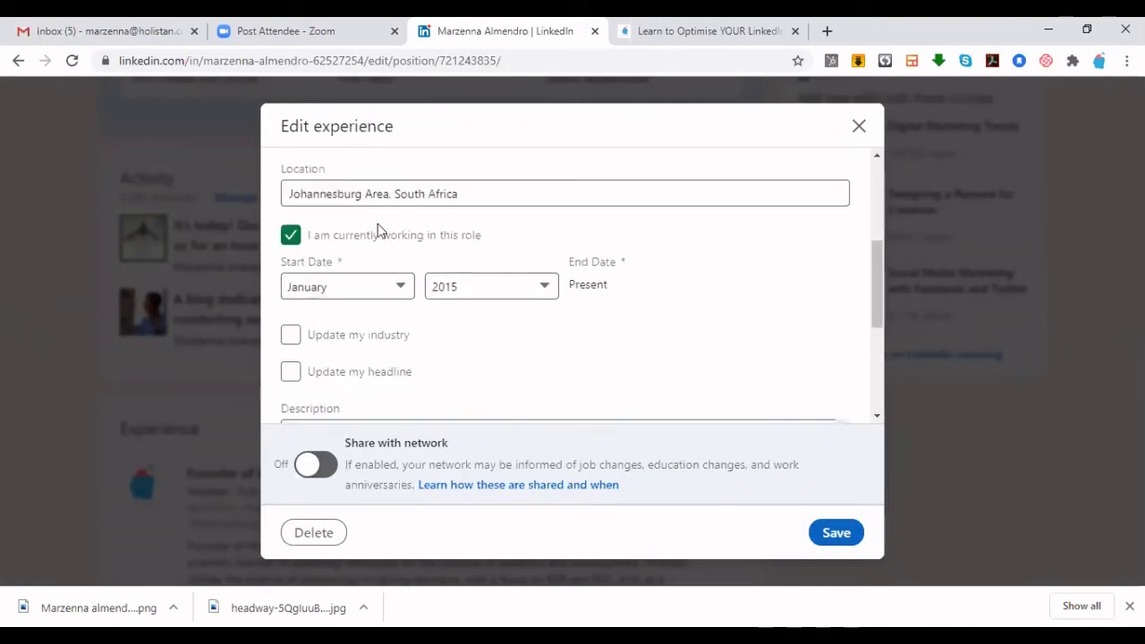
{"action": "scroll", "coordinate": [394, 326], "scroll_direction": "down", "scroll_amount": 2}
{"action": "scroll", "coordinate": [419, 334], "scroll_direction": "down", "scroll_amount": 4}
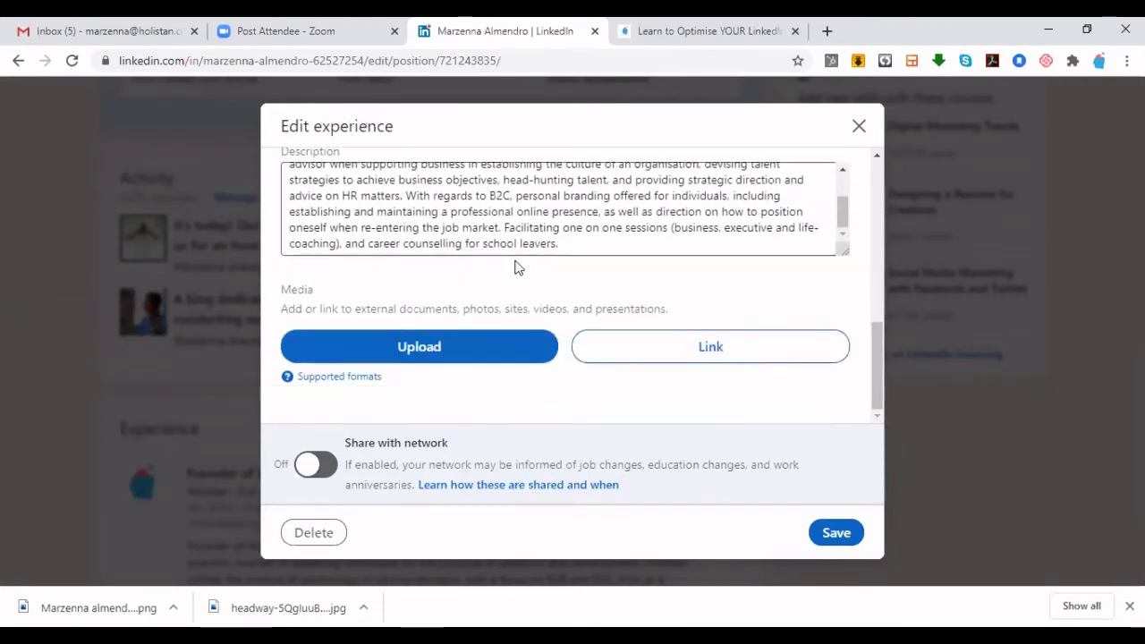
{"action": "left_click", "coordinate": [574, 228]}
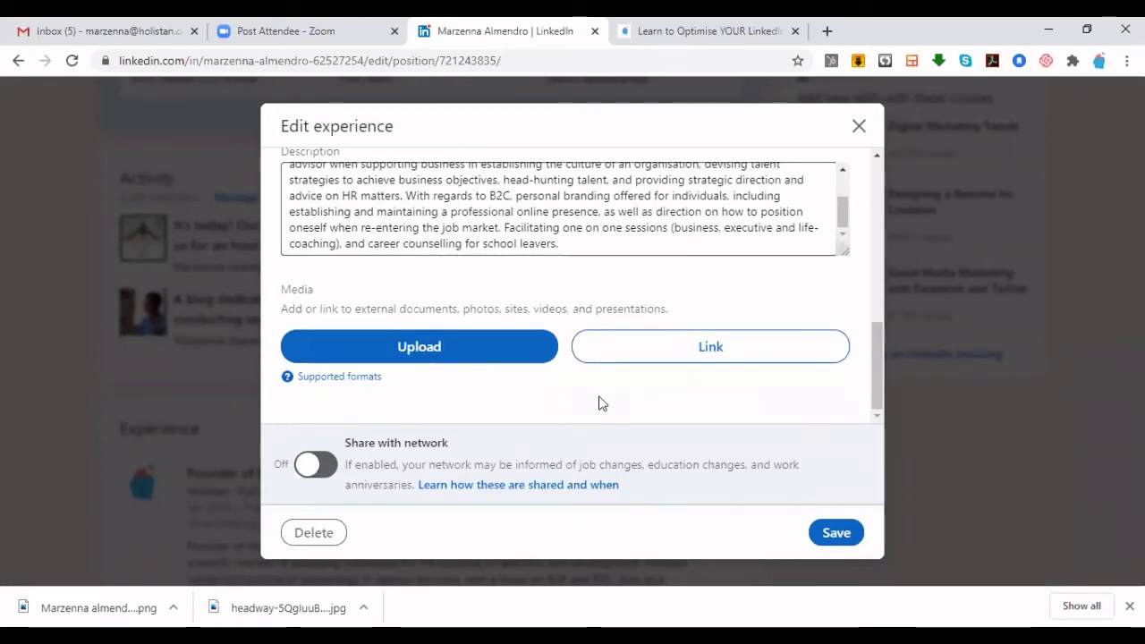
{"action": "left_click", "coordinate": [723, 353]}
{"action": "left_click", "coordinate": [424, 392]}
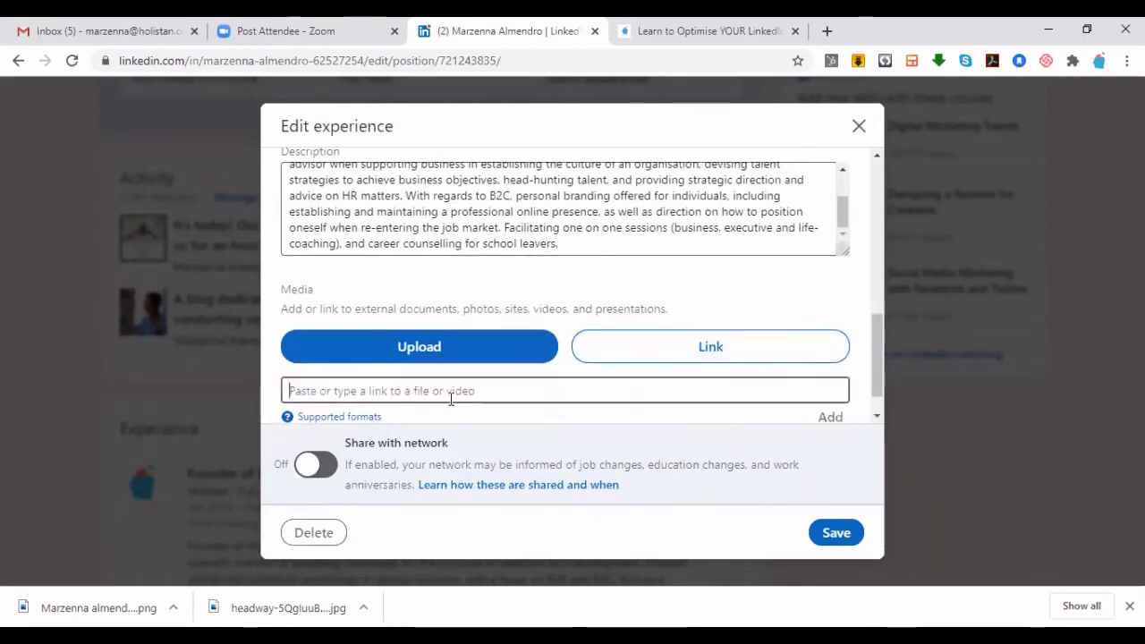
{"action": "type", "text": "www.holi"}
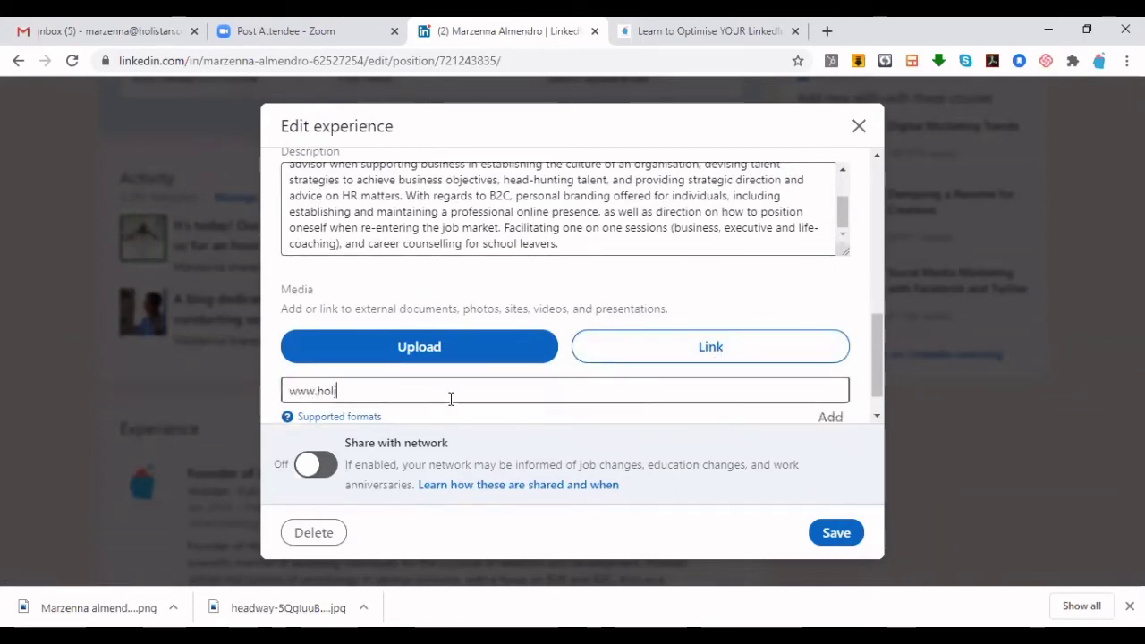
{"action": "type", "text": "stan.com"}
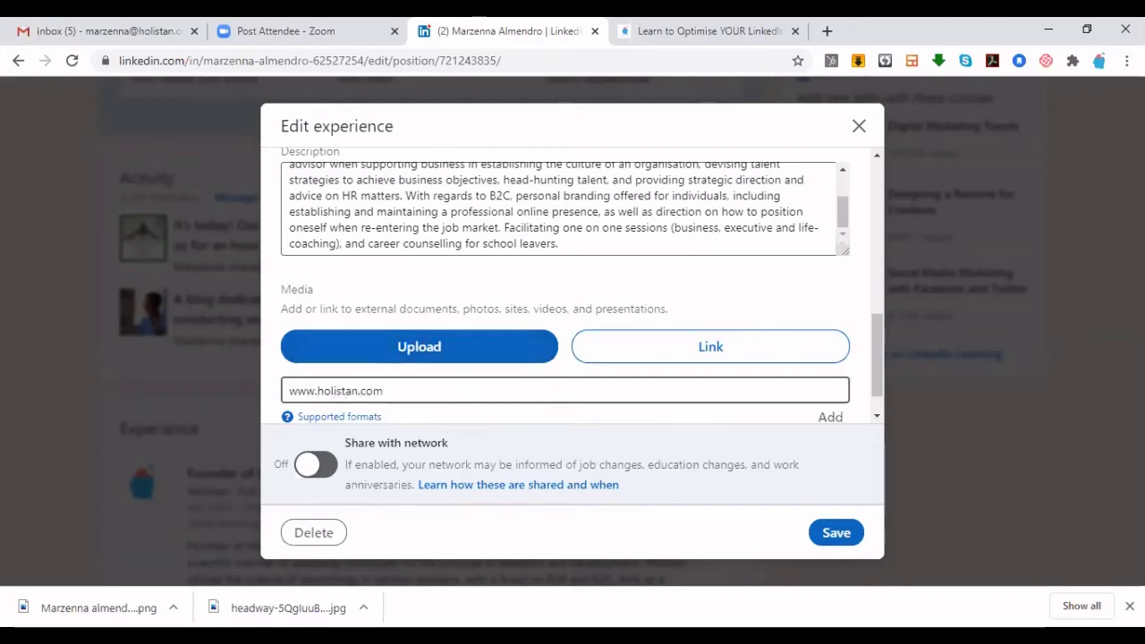
{"action": "type", "text": "/blogs"}
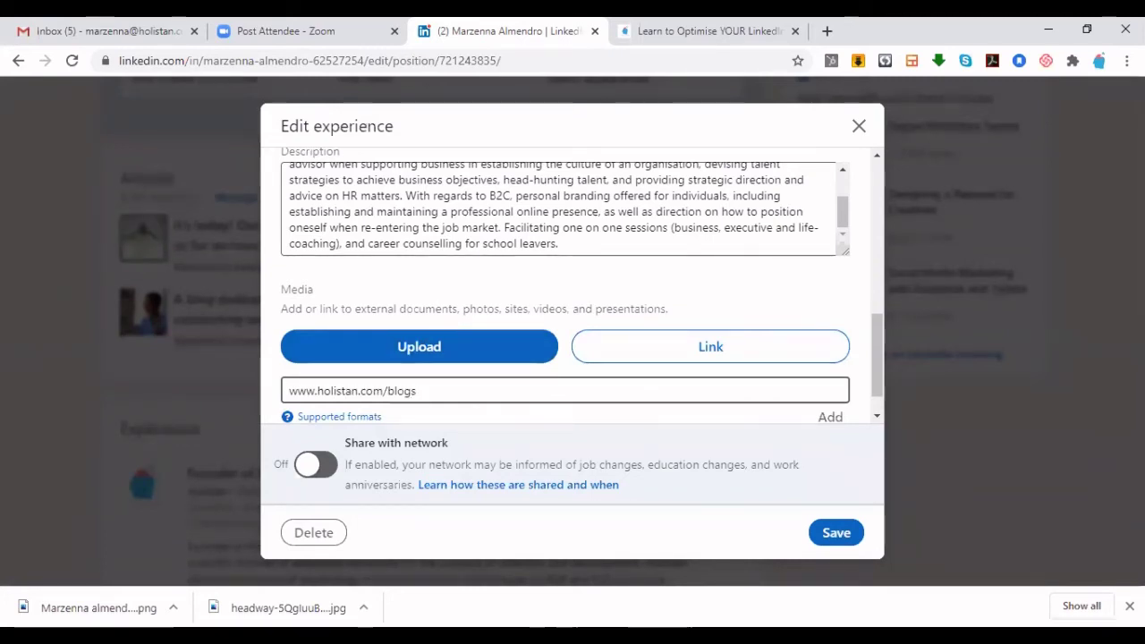
{"action": "scroll", "coordinate": [744, 229], "scroll_direction": "down", "scroll_amount": 1}
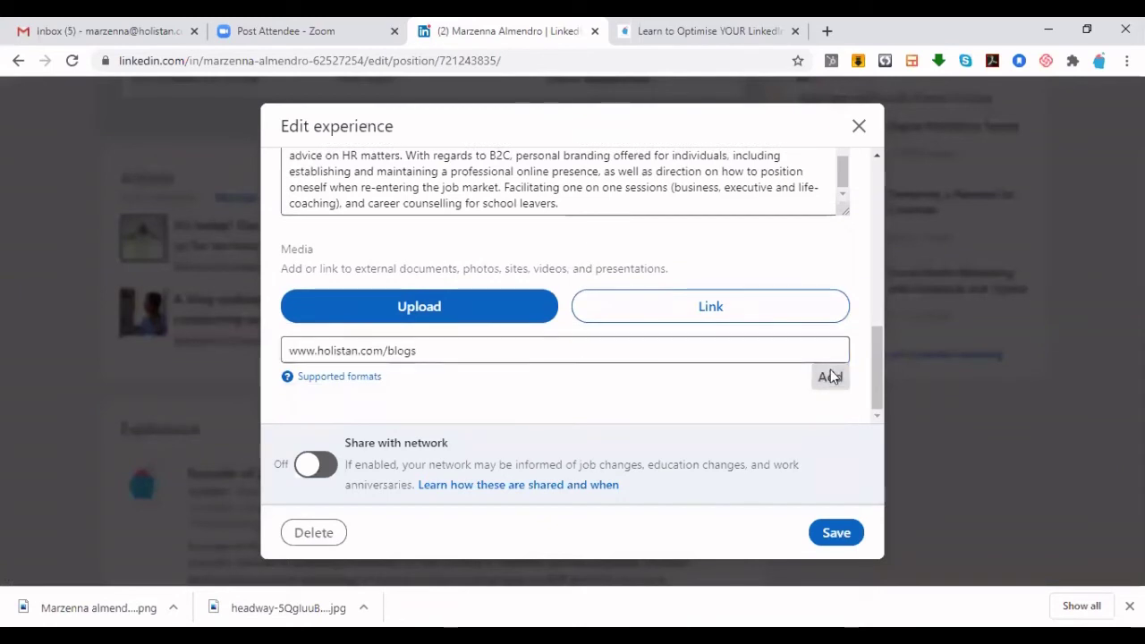
{"action": "left_click", "coordinate": [830, 376]}
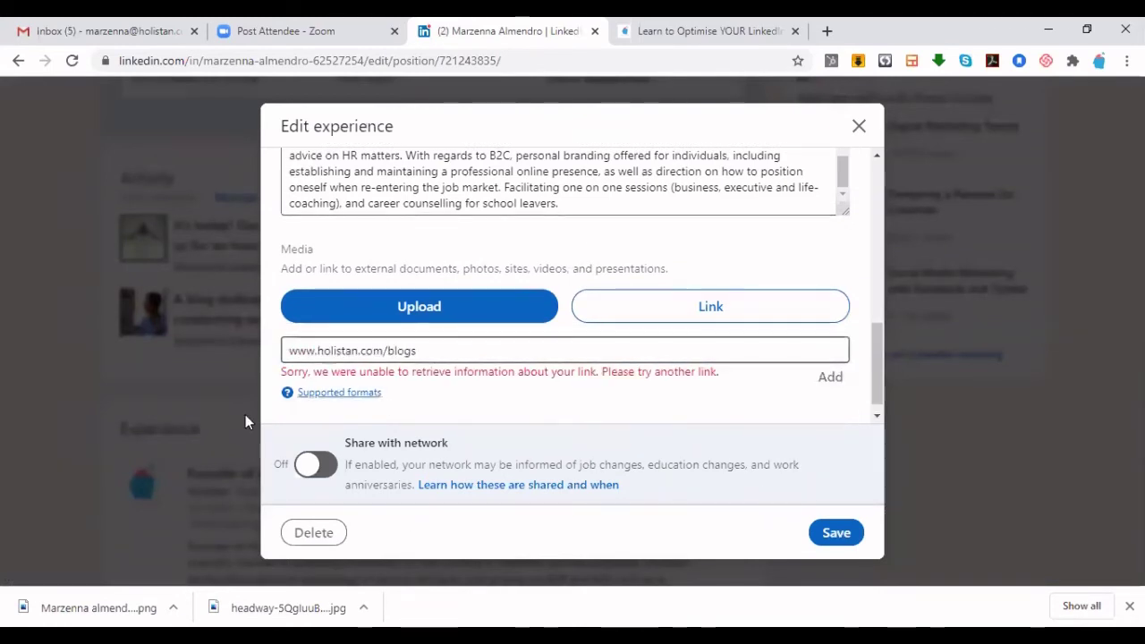
{"action": "left_click", "coordinate": [414, 341]}
{"action": "left_click_drag", "start_coordinate": [435, 354], "coordinate": [247, 342]}
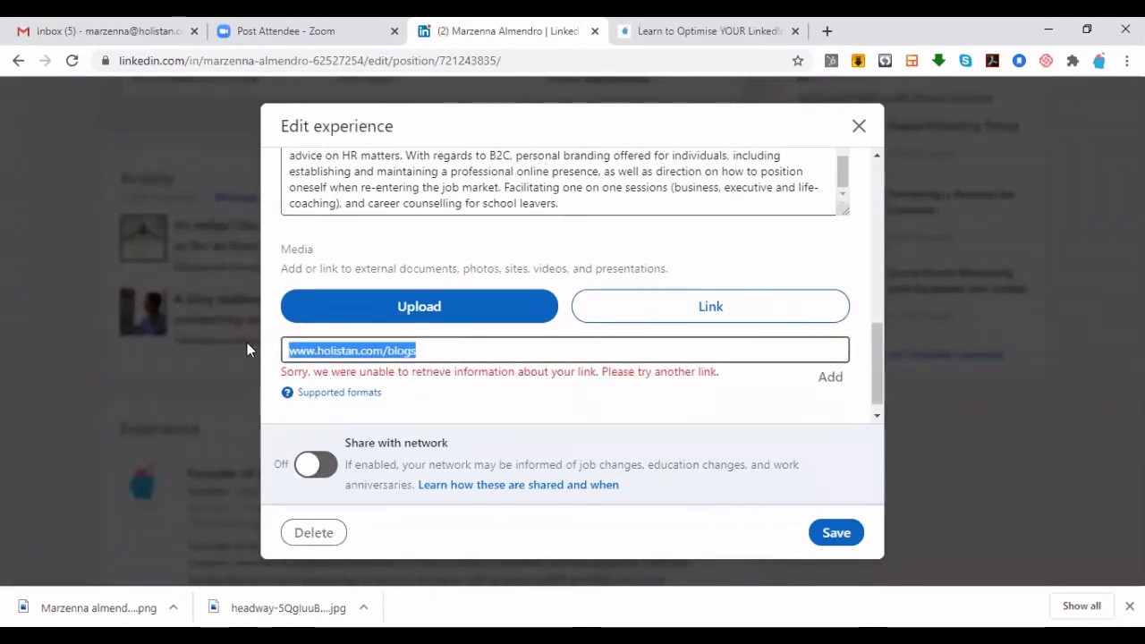
{"action": "key", "text": "BackSpace"}
Step: Switch to the Holistan website, open its Blog page and copy the address holistan.com/blog
{"action": "left_click", "coordinate": [707, 31]}
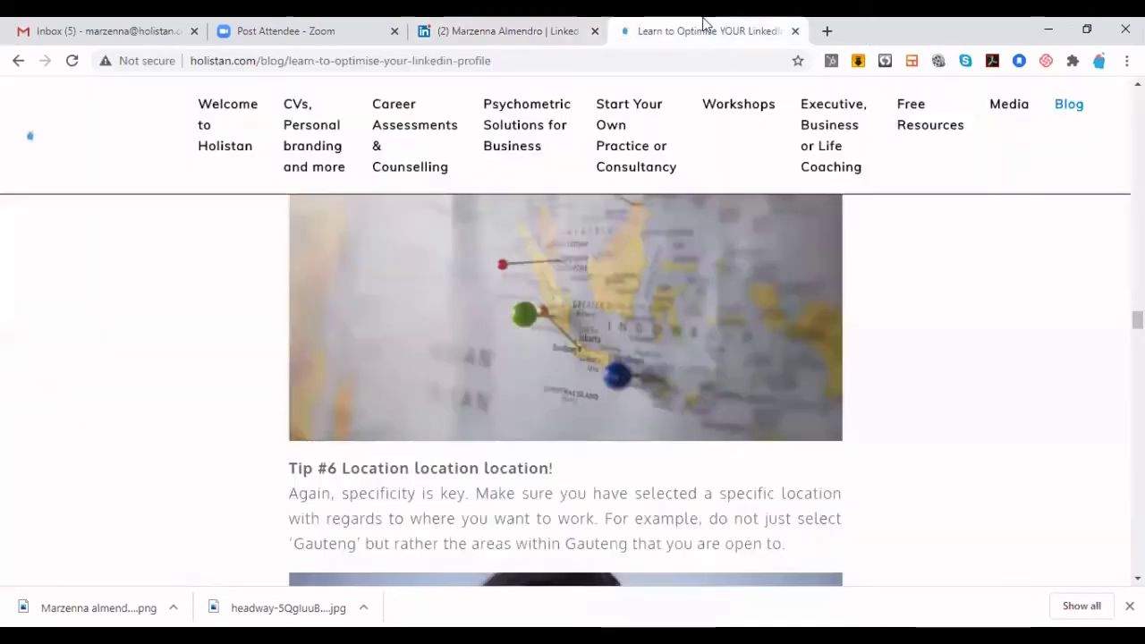
{"action": "left_click", "coordinate": [1074, 128]}
{"action": "left_click", "coordinate": [276, 60]}
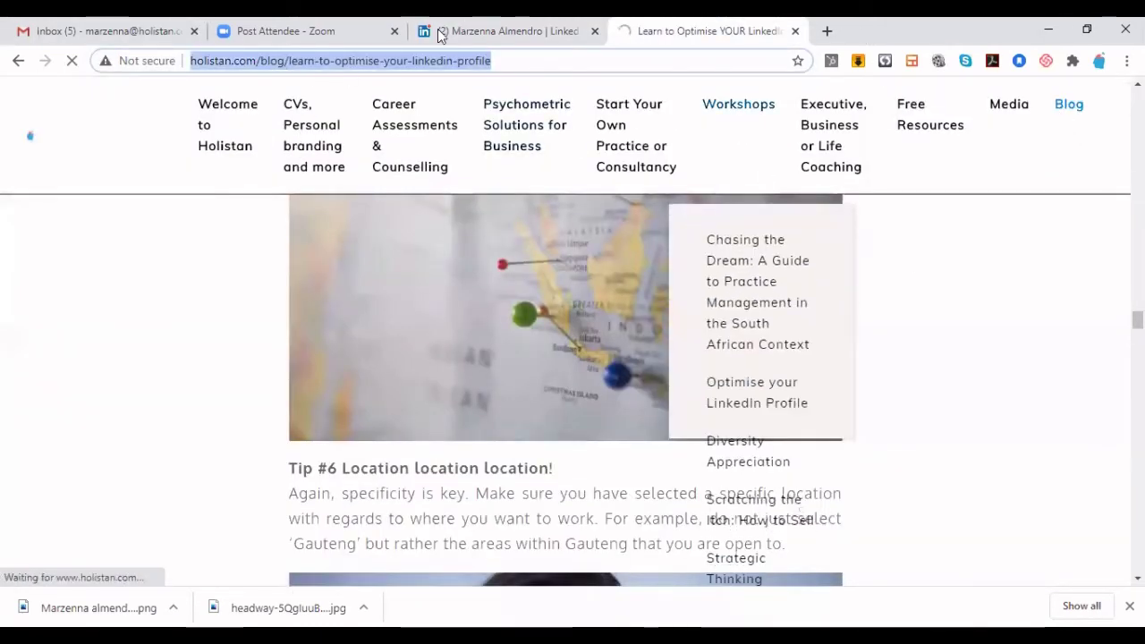
{"action": "right_click", "coordinate": [235, 64]}
{"action": "left_click", "coordinate": [289, 156]}
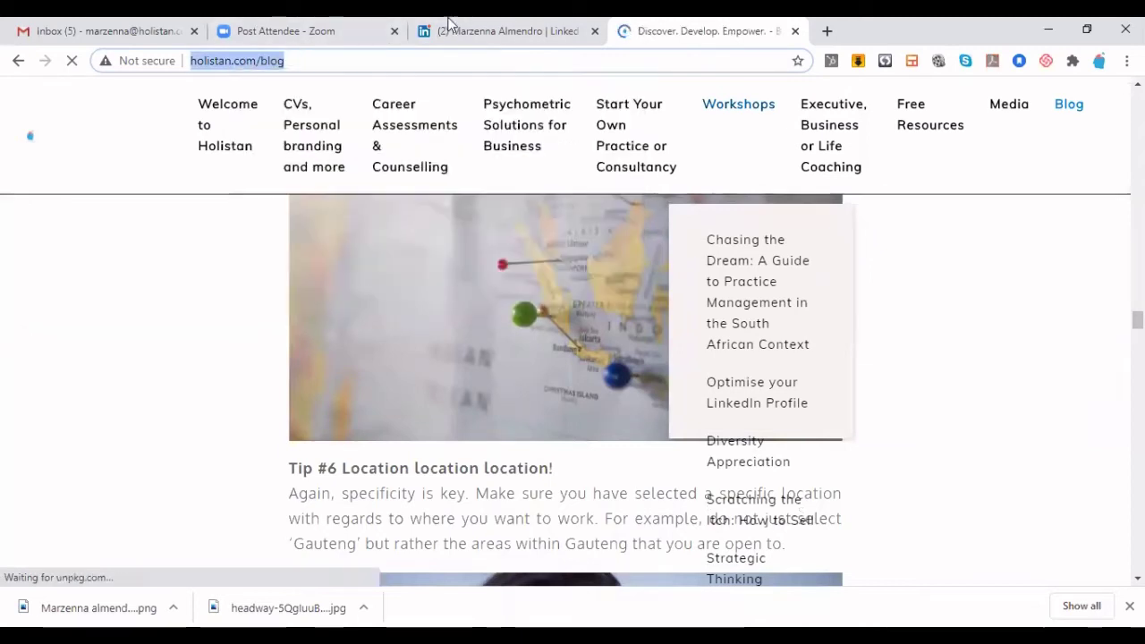
Step: Back in the LinkedIn position, add the copied blog address as a media link, apply it and save the position
{"action": "left_click", "coordinate": [465, 30]}
{"action": "right_click", "coordinate": [534, 349]}
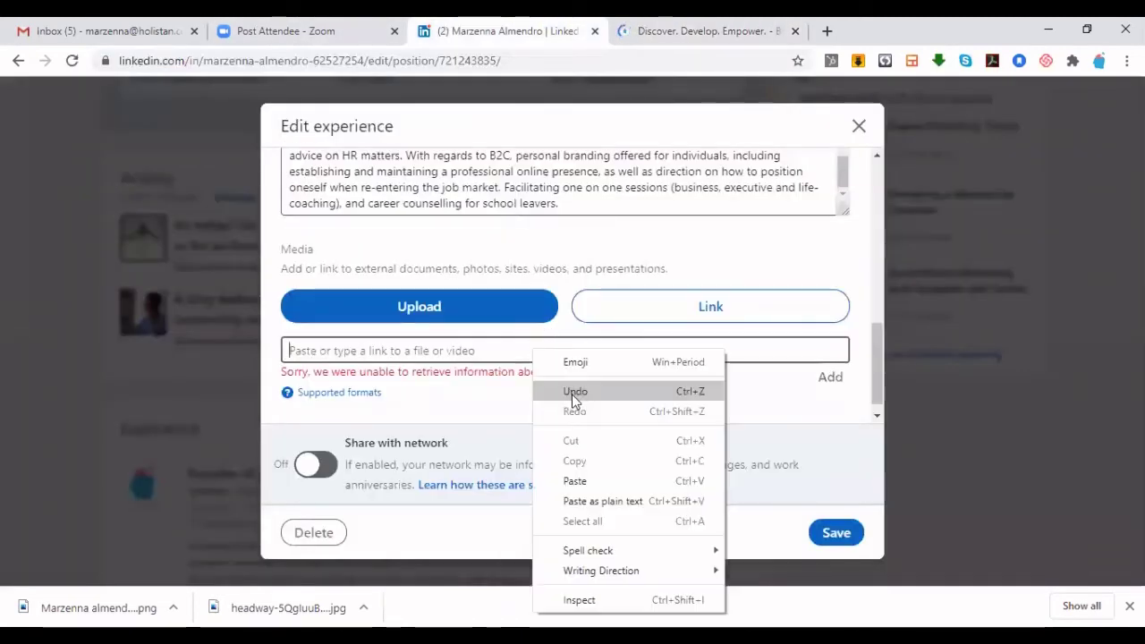
{"action": "left_click", "coordinate": [588, 483]}
{"action": "left_click", "coordinate": [830, 376]}
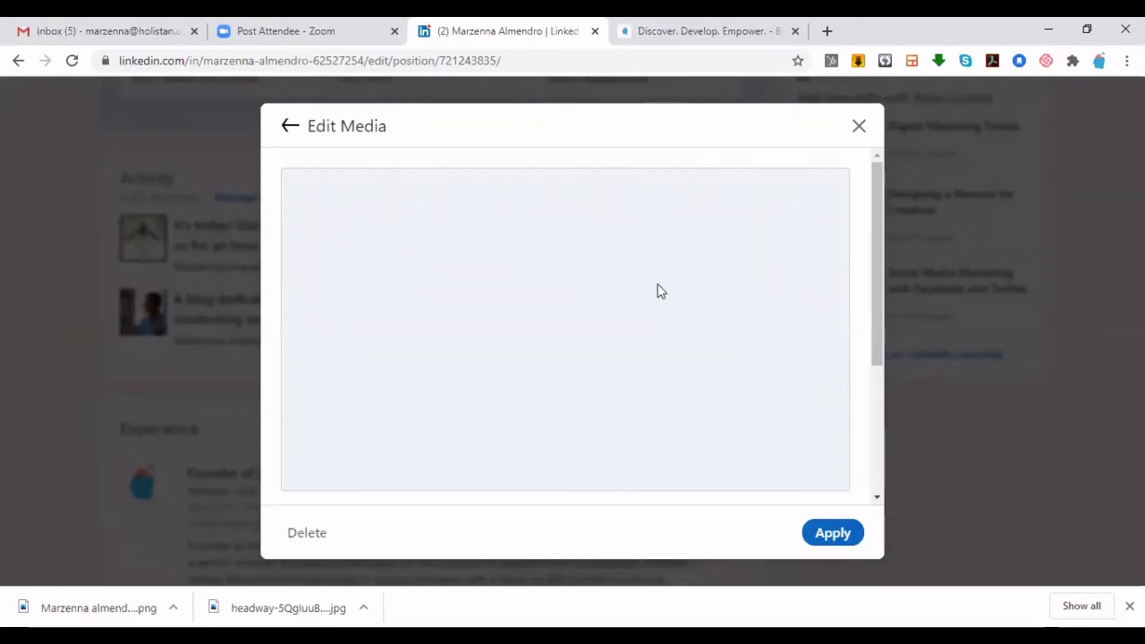
{"action": "left_click", "coordinate": [877, 435]}
{"action": "left_click", "coordinate": [832, 533]}
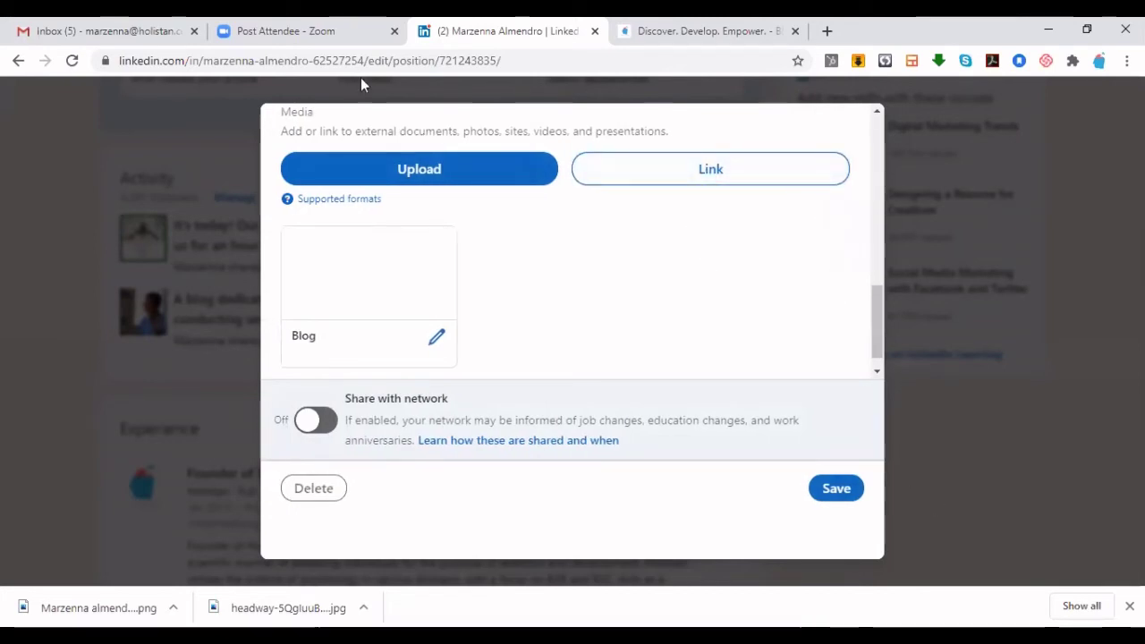
{"action": "left_click", "coordinate": [849, 496]}
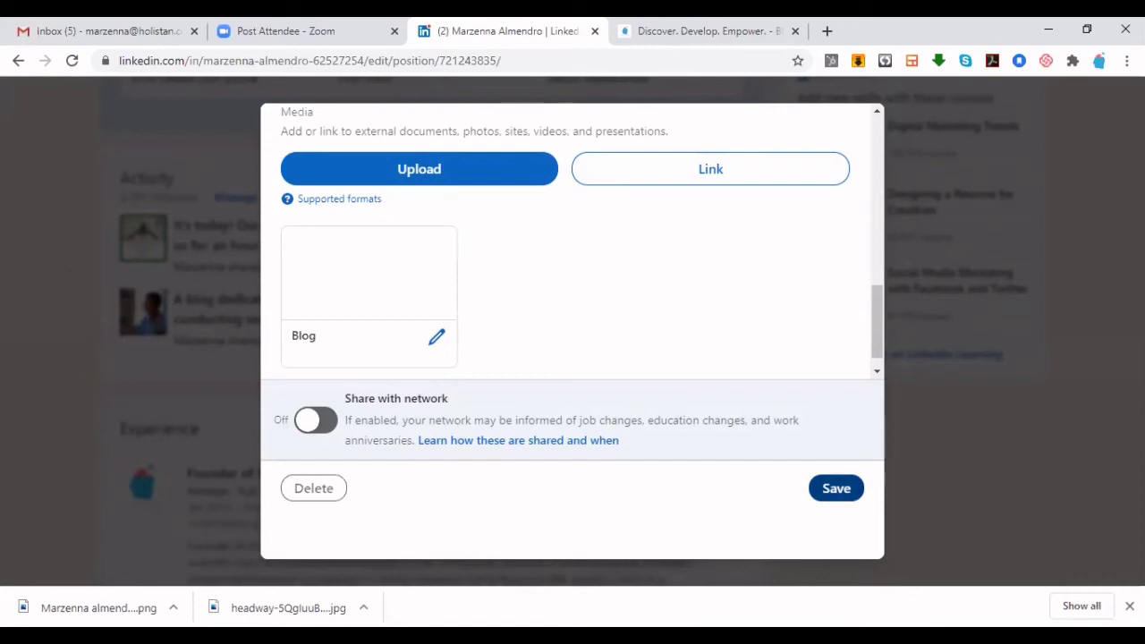
{"action": "left_click", "coordinate": [845, 495]}
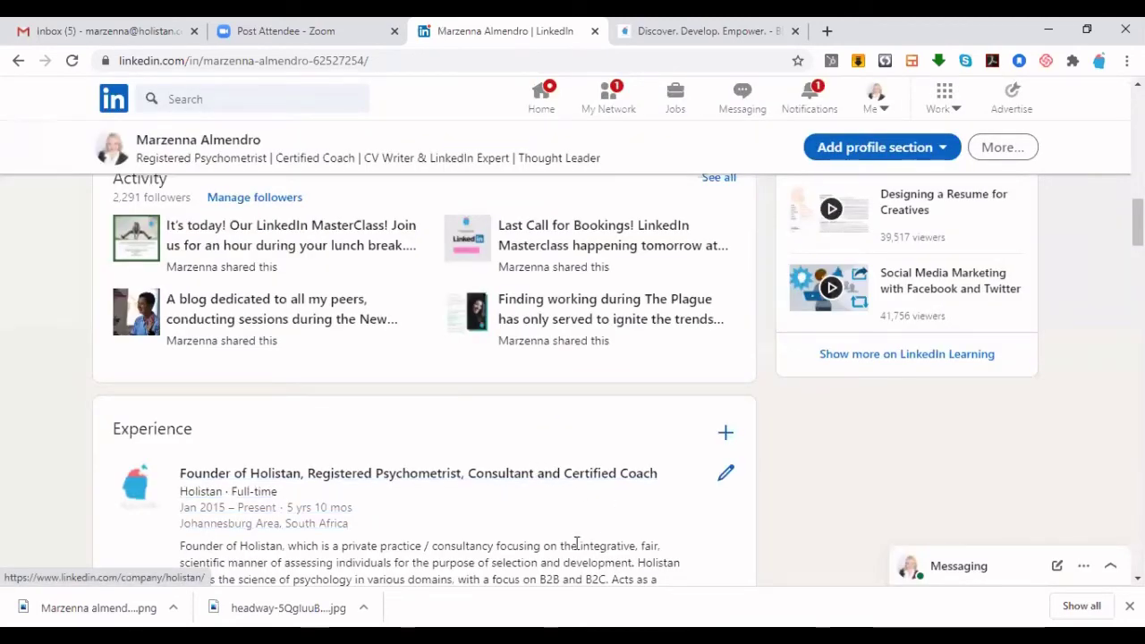
Step: Check the Blog link under the Holistan position, and look through the earlier positions, Education and Licenses & certifications
{"action": "scroll", "coordinate": [528, 416], "scroll_direction": "down", "scroll_amount": 4}
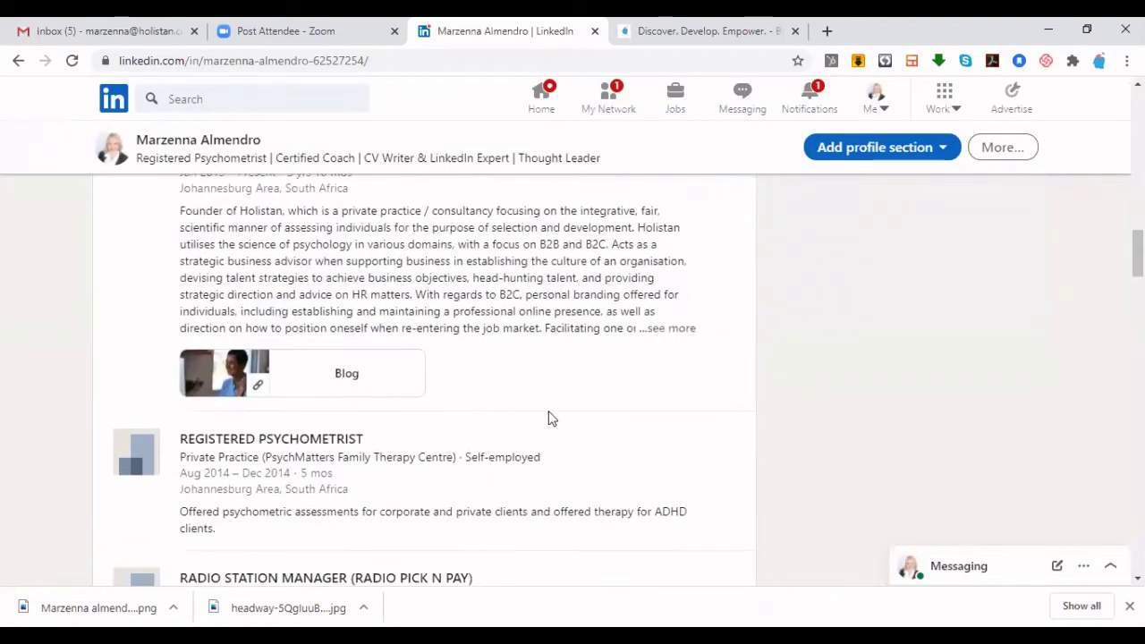
{"action": "scroll", "coordinate": [549, 419], "scroll_direction": "down", "scroll_amount": 8}
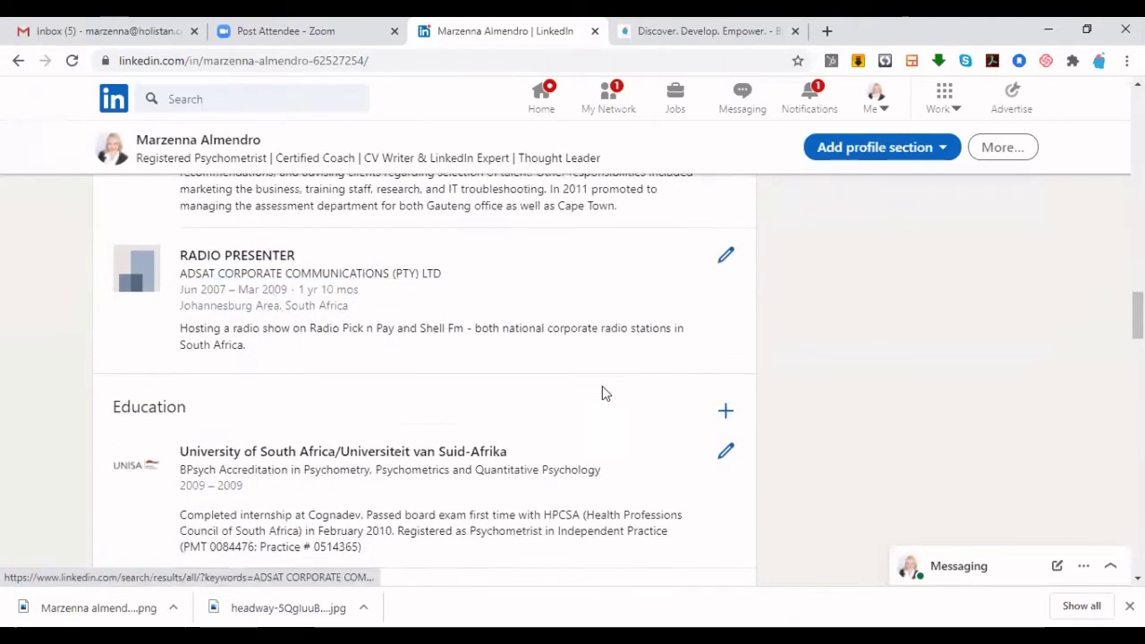
{"action": "scroll", "coordinate": [591, 376], "scroll_direction": "down", "scroll_amount": 2}
{"action": "scroll", "coordinate": [805, 313], "scroll_direction": "up", "scroll_amount": 4}
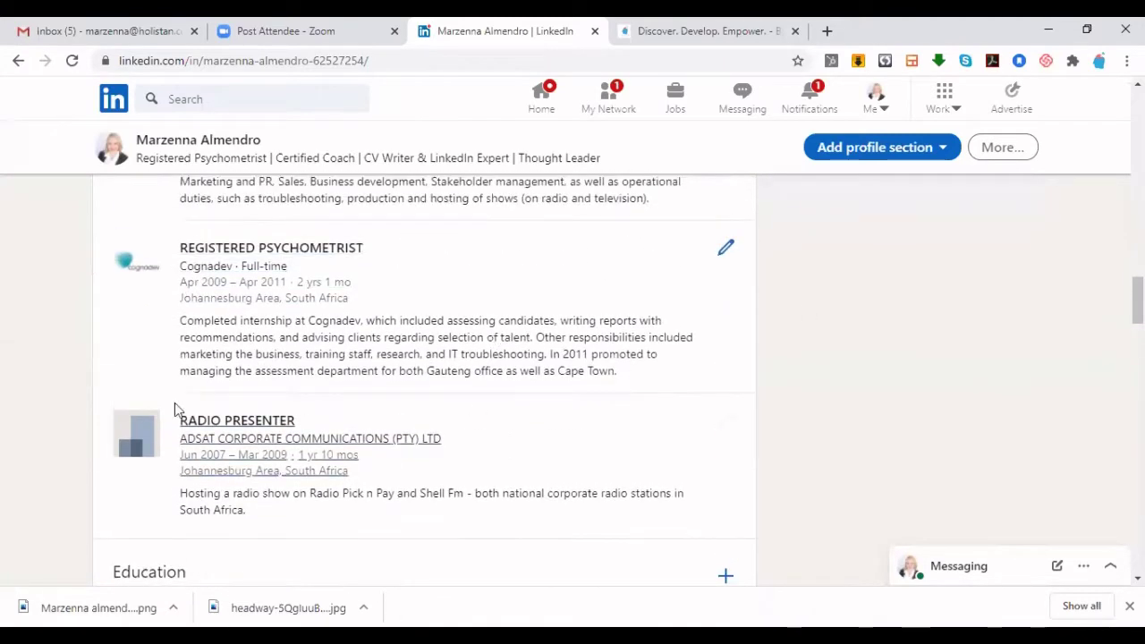
{"action": "scroll", "coordinate": [269, 439], "scroll_direction": "down", "scroll_amount": 2}
{"action": "scroll", "coordinate": [197, 424], "scroll_direction": "down", "scroll_amount": 1}
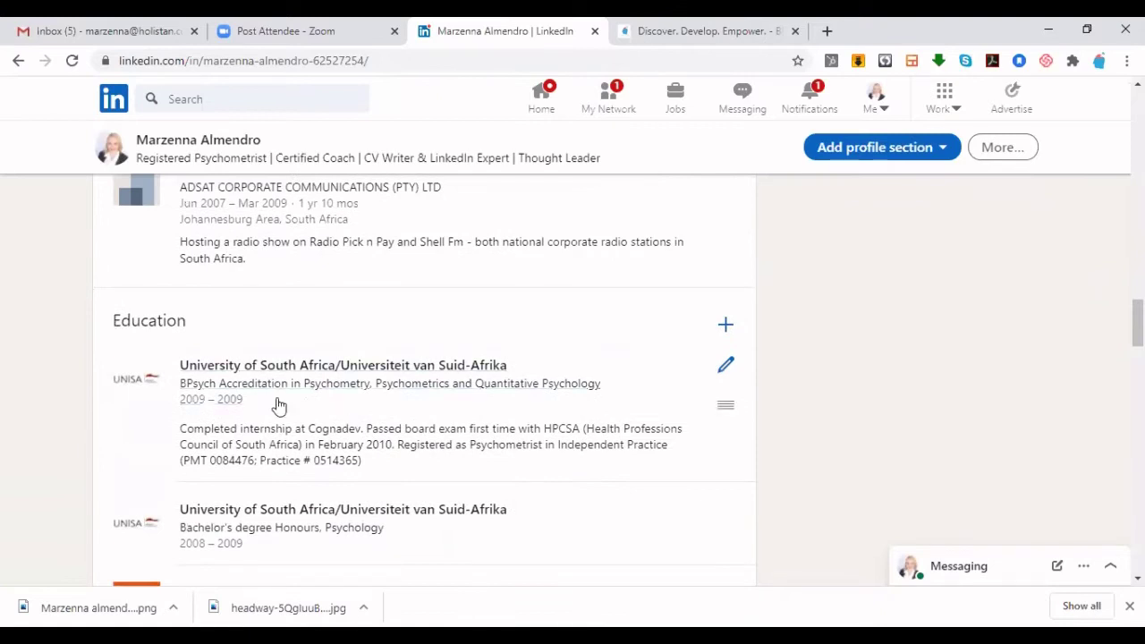
{"action": "scroll", "coordinate": [327, 383], "scroll_direction": "down", "scroll_amount": 1}
{"action": "scroll", "coordinate": [345, 386], "scroll_direction": "down", "scroll_amount": 3}
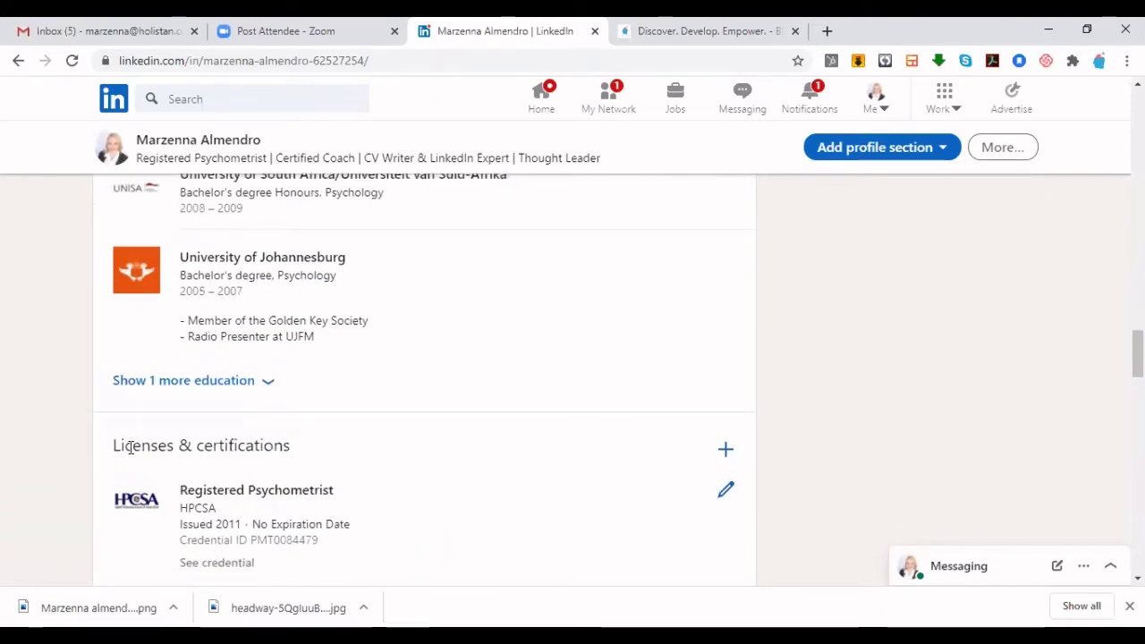
{"action": "scroll", "coordinate": [290, 436], "scroll_direction": "up", "scroll_amount": 4}
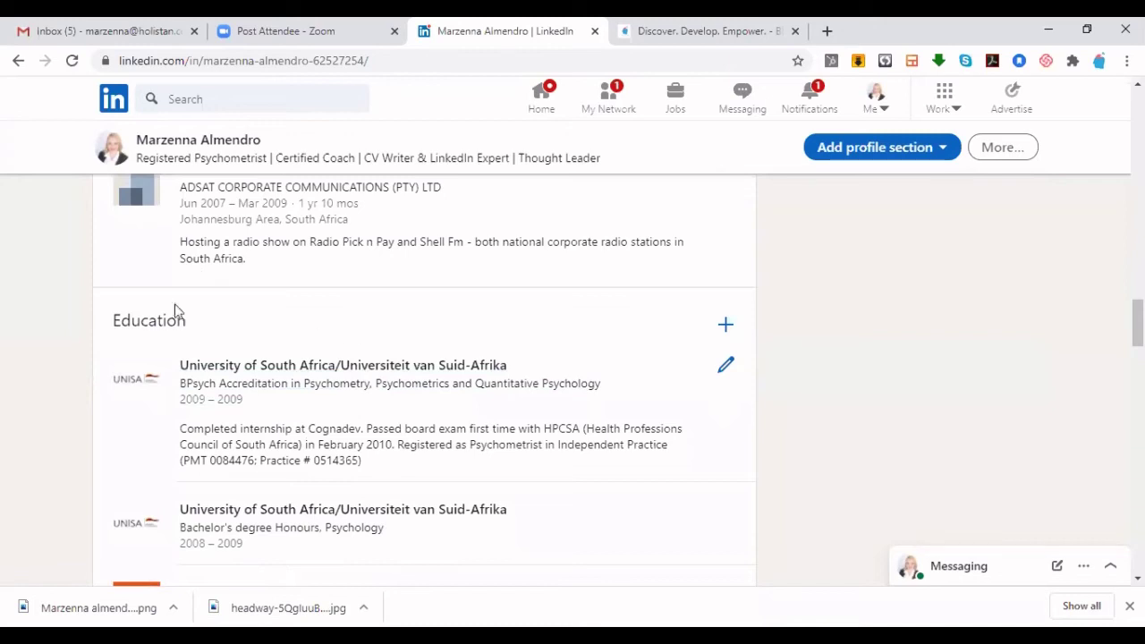
{"action": "scroll", "coordinate": [259, 380], "scroll_direction": "down", "scroll_amount": 1}
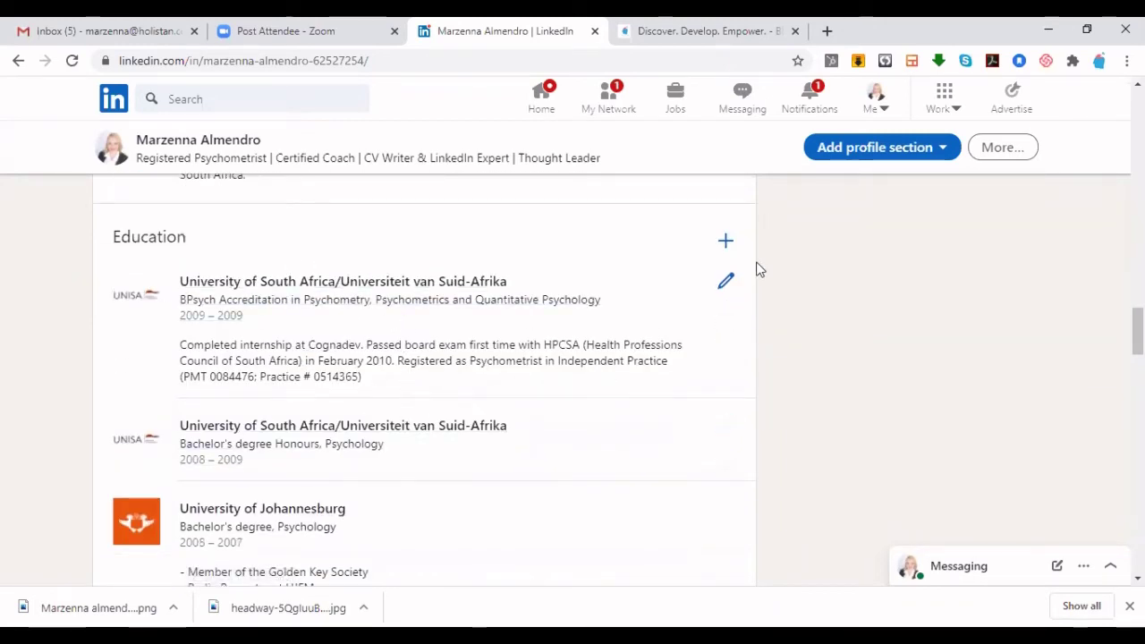
Step: Open a new education entry, examine its fields from School to Media, and close it without saving
{"action": "left_click", "coordinate": [726, 244]}
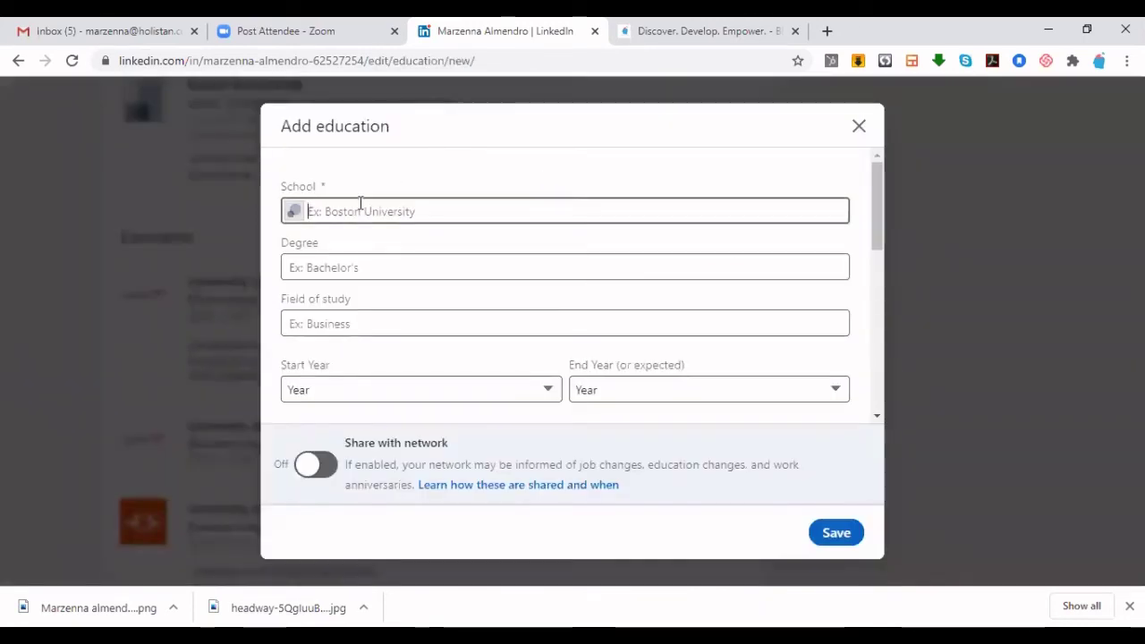
{"action": "scroll", "coordinate": [354, 360], "scroll_direction": "down", "scroll_amount": 3}
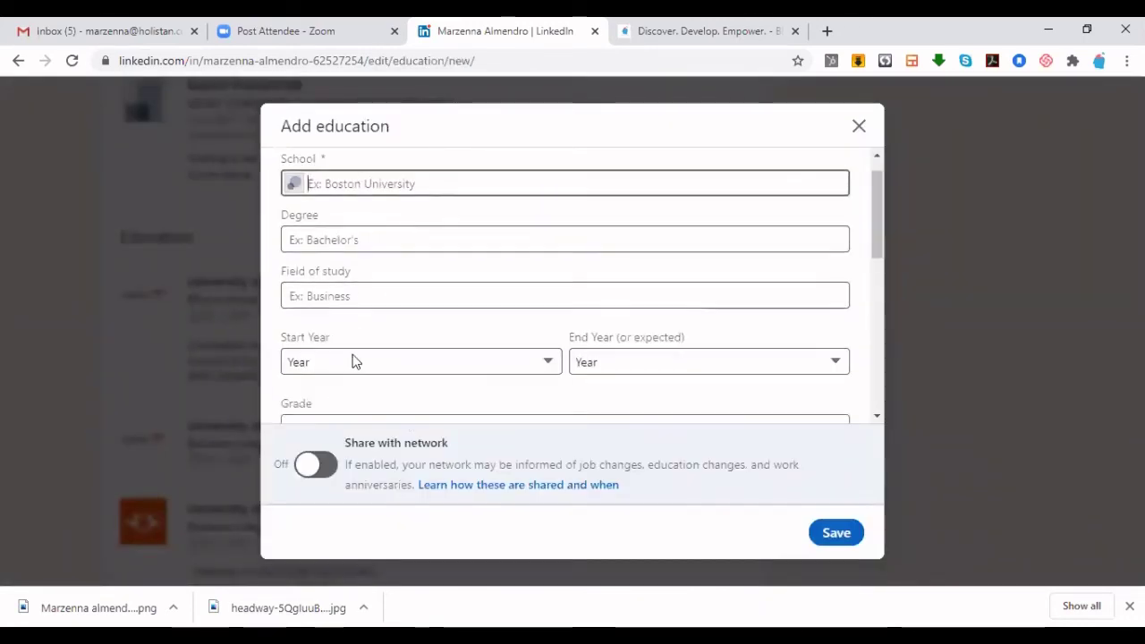
{"action": "scroll", "coordinate": [371, 302], "scroll_direction": "down", "scroll_amount": 3}
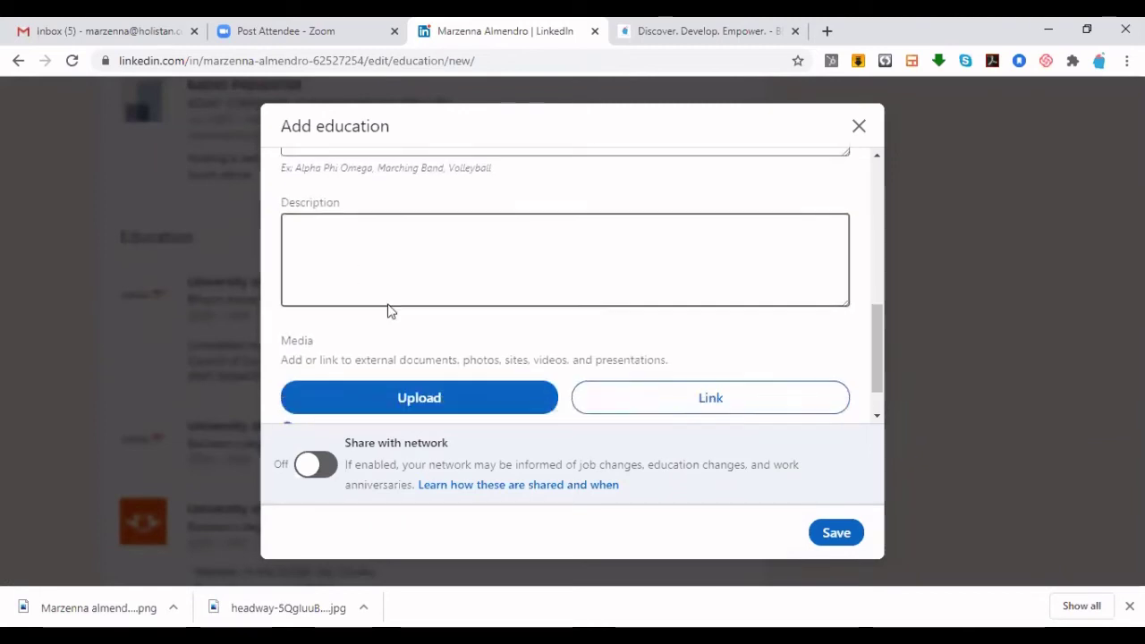
{"action": "scroll", "coordinate": [385, 305], "scroll_direction": "up", "scroll_amount": 2}
{"action": "scroll", "coordinate": [381, 284], "scroll_direction": "up", "scroll_amount": 3}
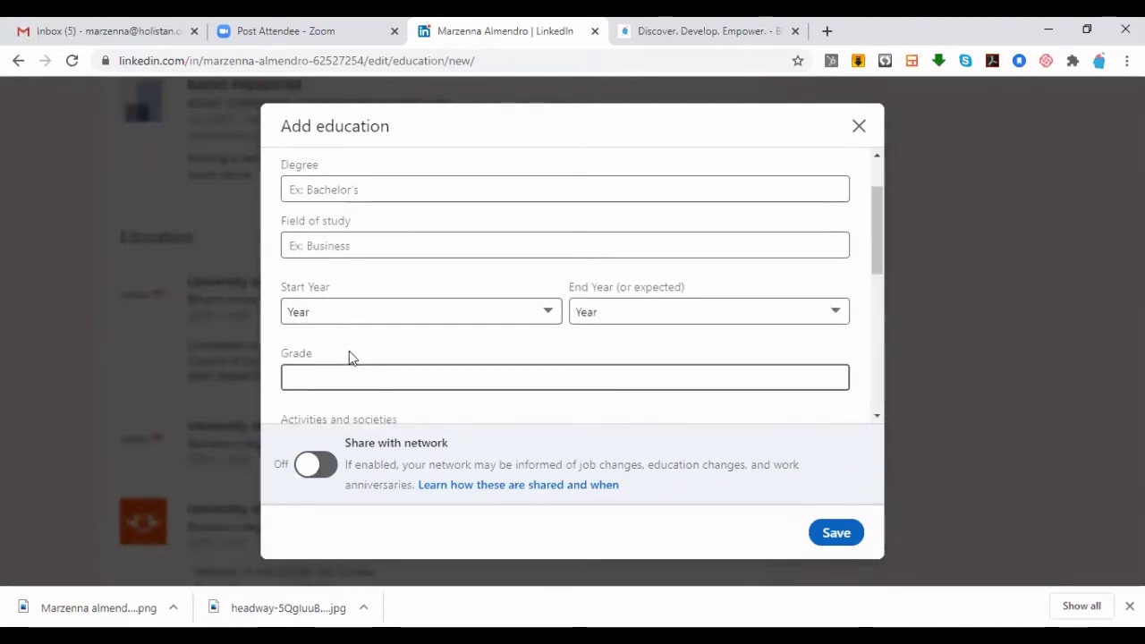
{"action": "scroll", "coordinate": [349, 358], "scroll_direction": "down", "scroll_amount": 1}
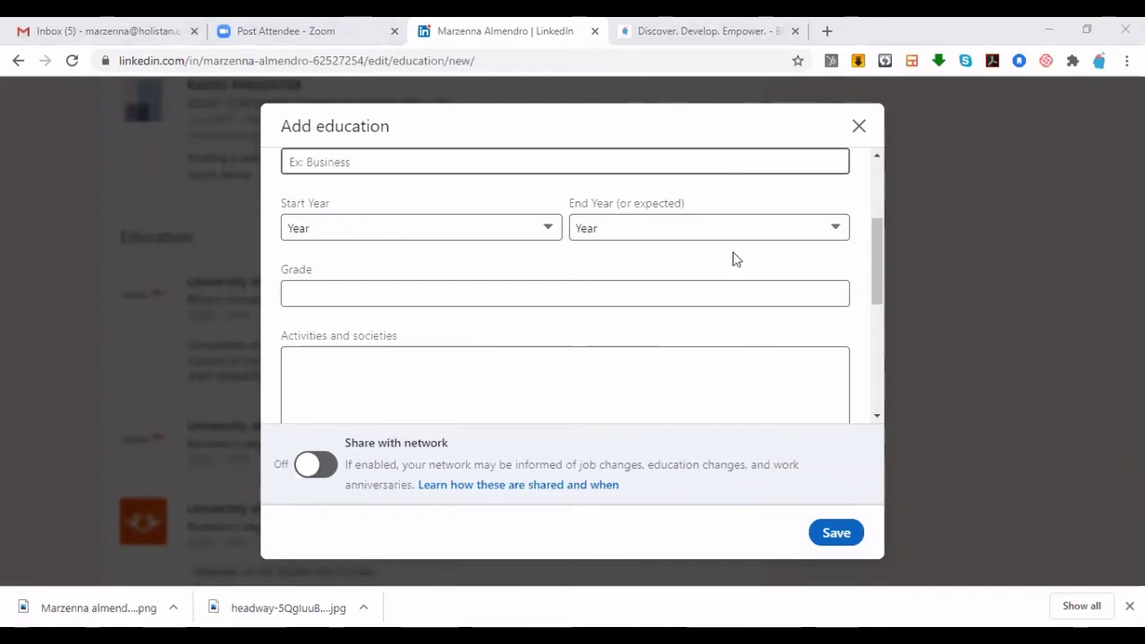
{"action": "left_click", "coordinate": [859, 126]}
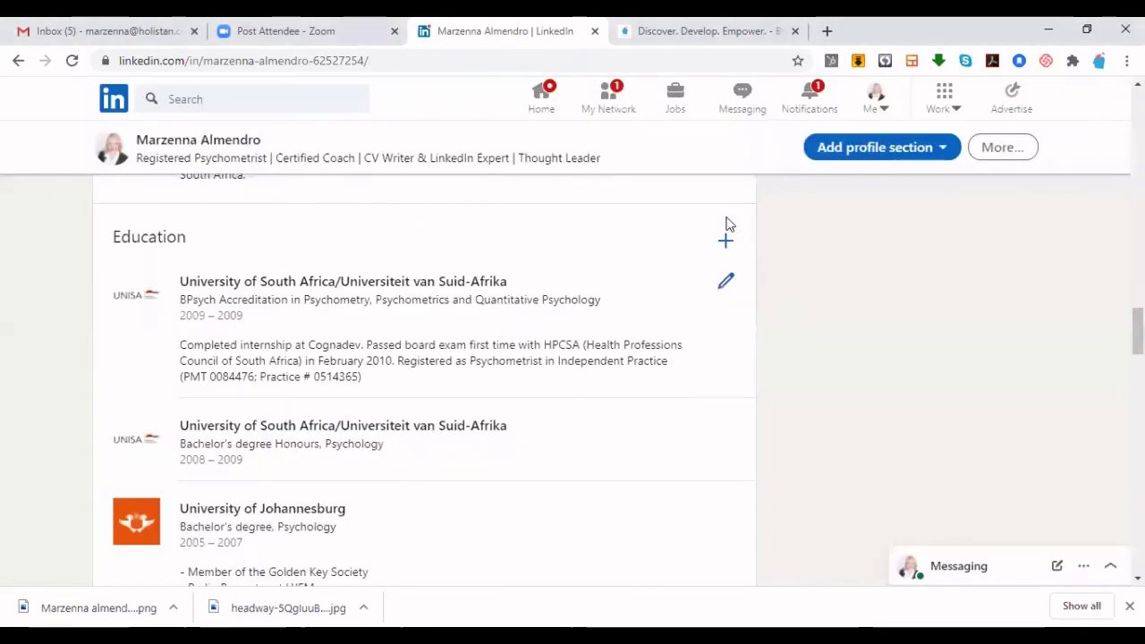
Step: Look through the profile's Education, Licenses & certifications, Volunteer Experience, Skills & Endorsements and Recommendations sections
{"action": "scroll", "coordinate": [250, 313], "scroll_direction": "down", "scroll_amount": 1}
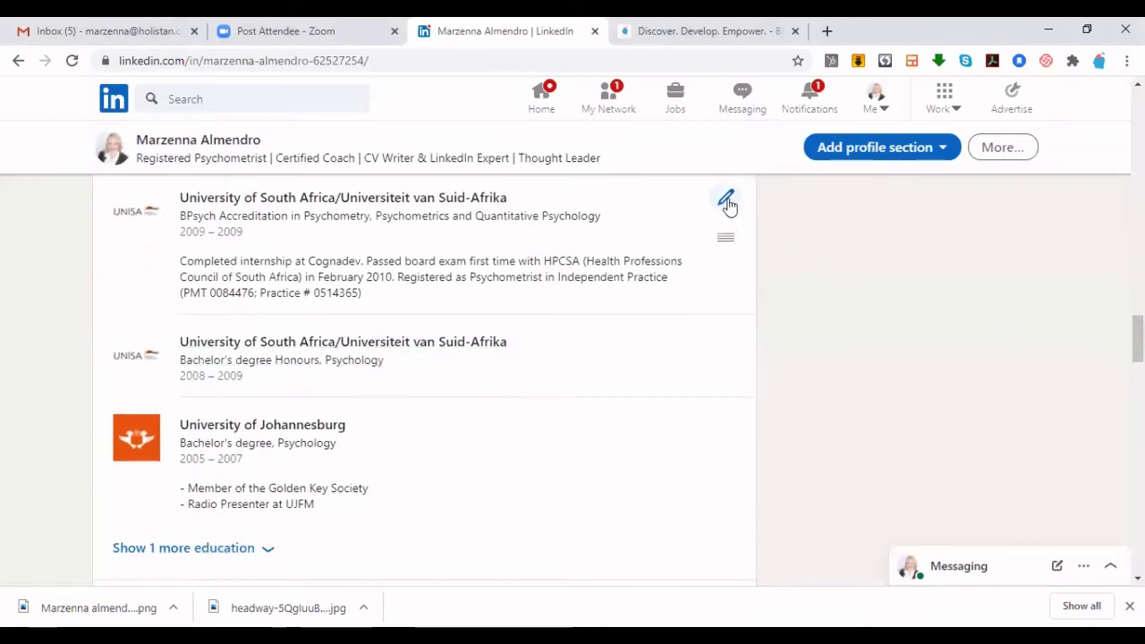
{"action": "scroll", "coordinate": [492, 340], "scroll_direction": "down", "scroll_amount": 3}
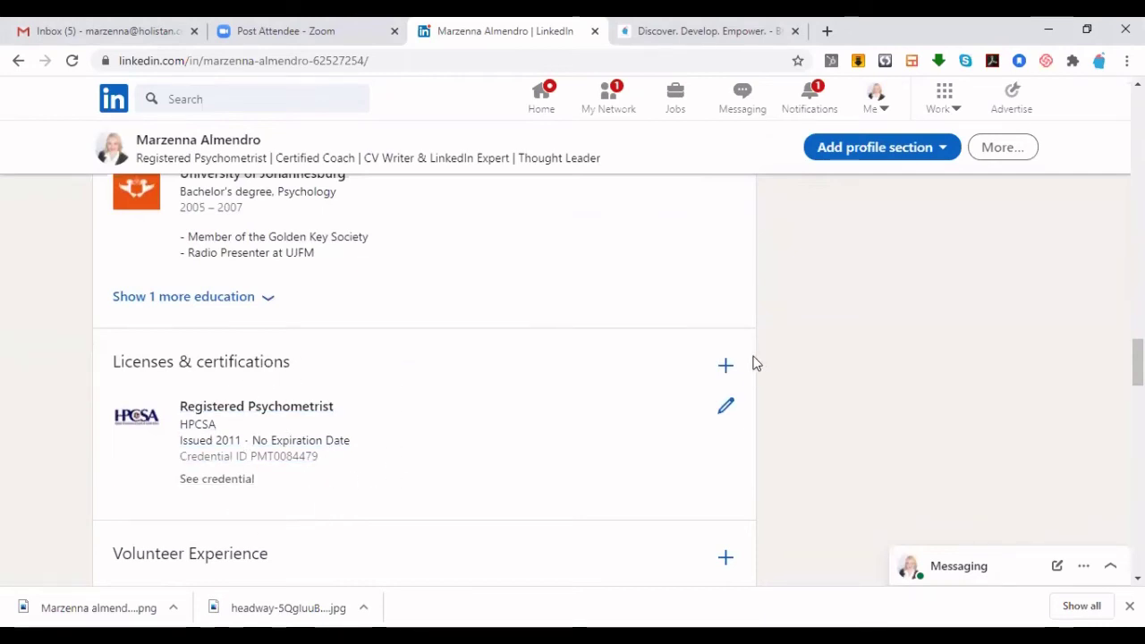
{"action": "scroll", "coordinate": [519, 379], "scroll_direction": "down", "scroll_amount": 2}
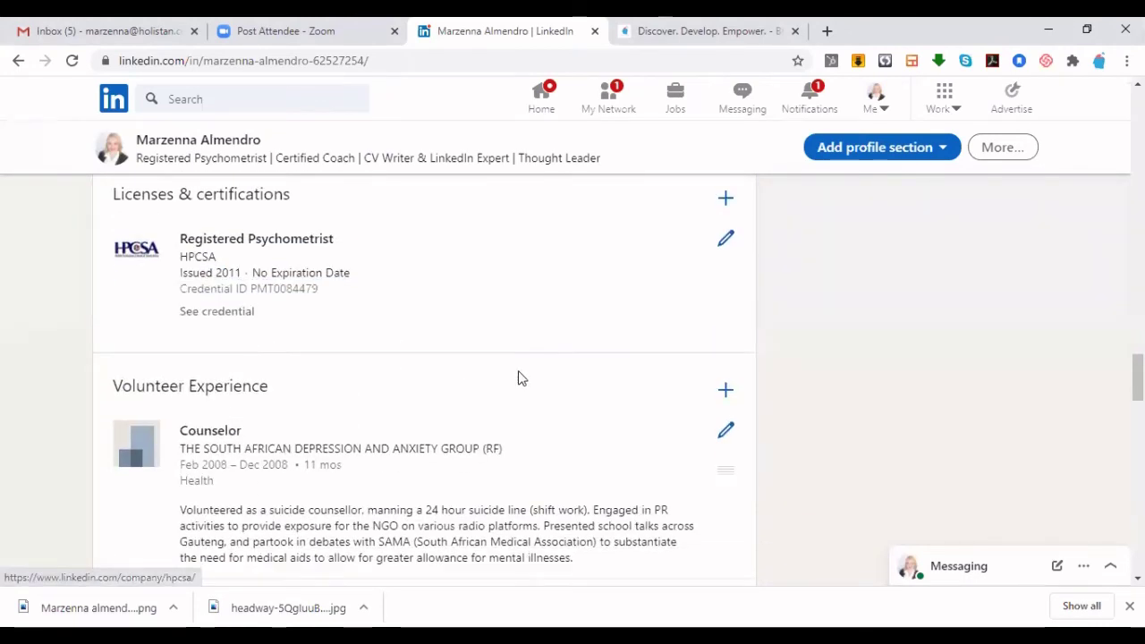
{"action": "scroll", "coordinate": [527, 402], "scroll_direction": "down", "scroll_amount": 2}
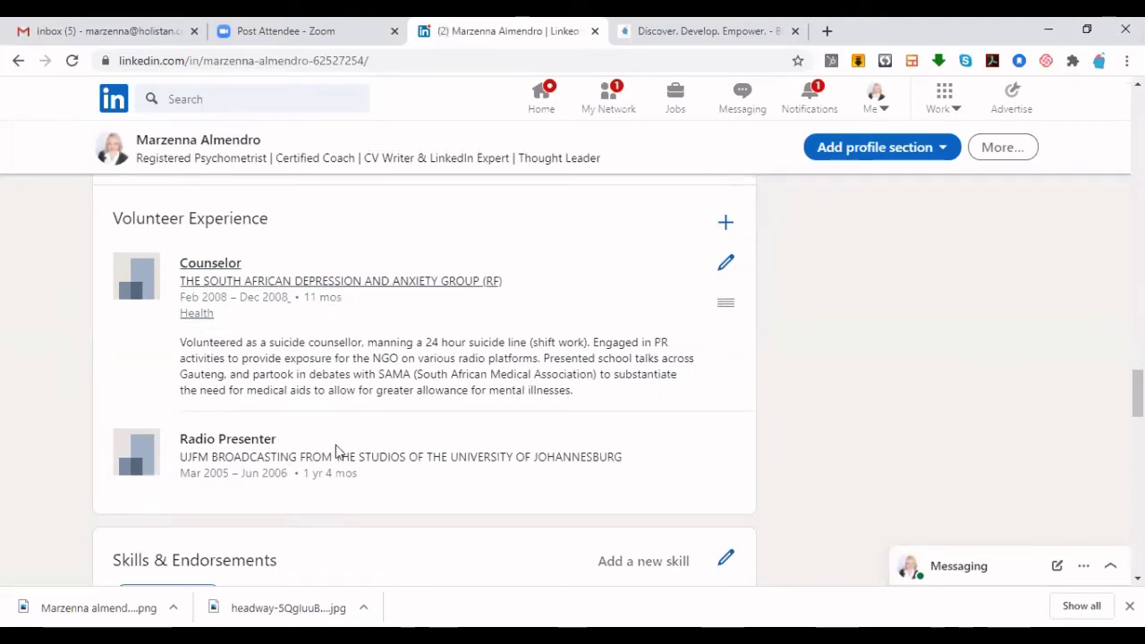
{"action": "scroll", "coordinate": [340, 447], "scroll_direction": "down", "scroll_amount": 1}
{"action": "scroll", "coordinate": [351, 503], "scroll_direction": "down", "scroll_amount": 2}
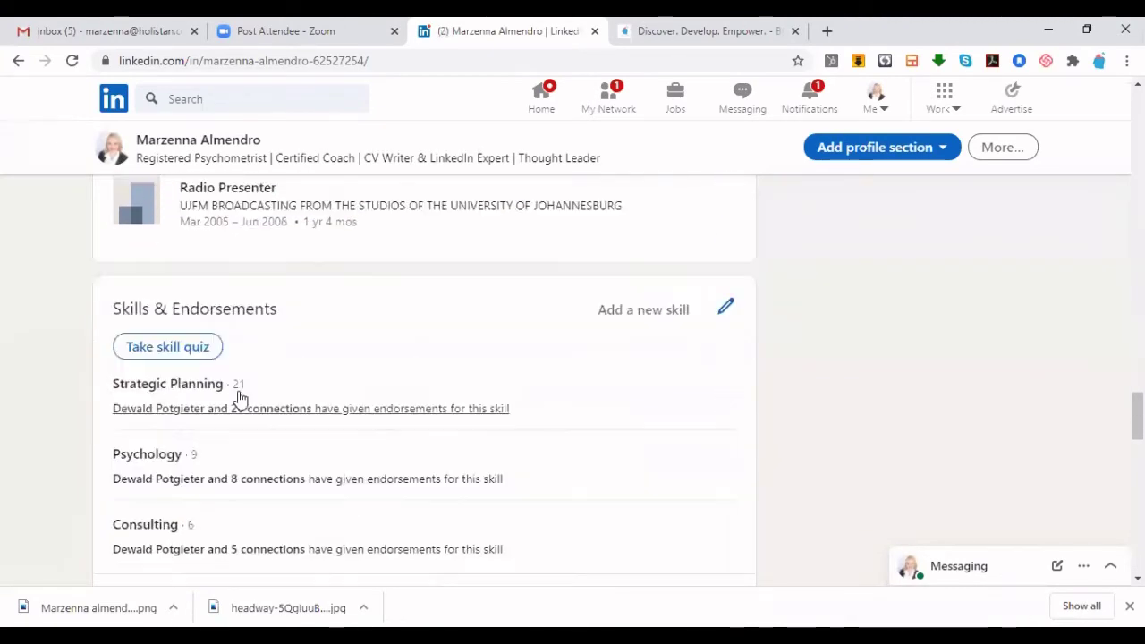
{"action": "scroll", "coordinate": [423, 383], "scroll_direction": "down", "scroll_amount": 4}
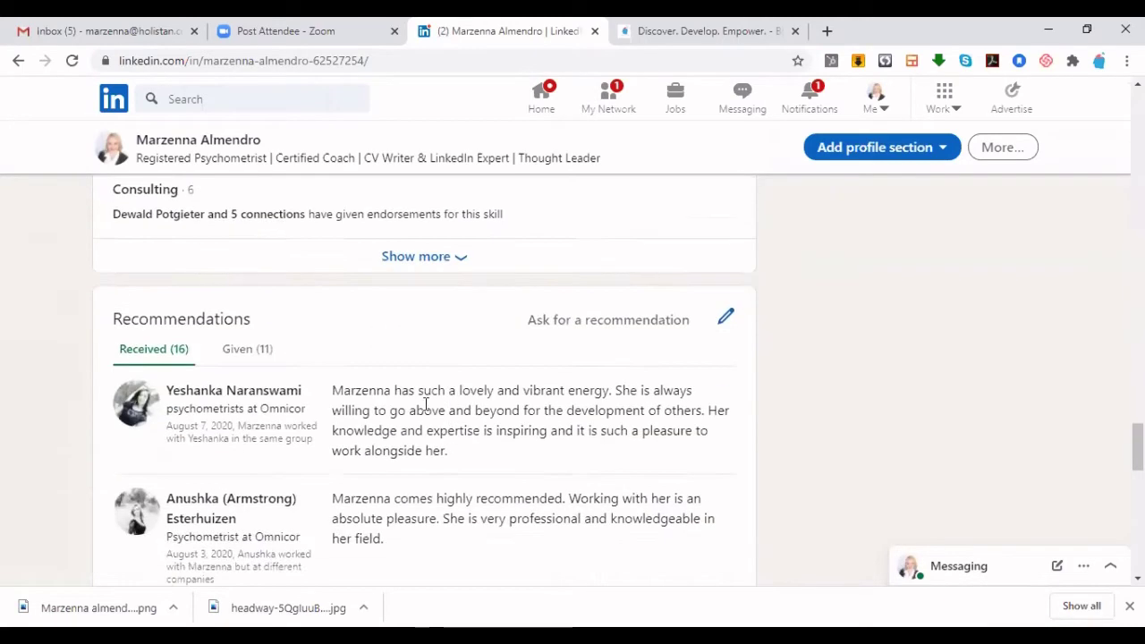
{"action": "scroll", "coordinate": [422, 396], "scroll_direction": "up", "scroll_amount": 5}
{"action": "scroll", "coordinate": [491, 435], "scroll_direction": "down", "scroll_amount": 2}
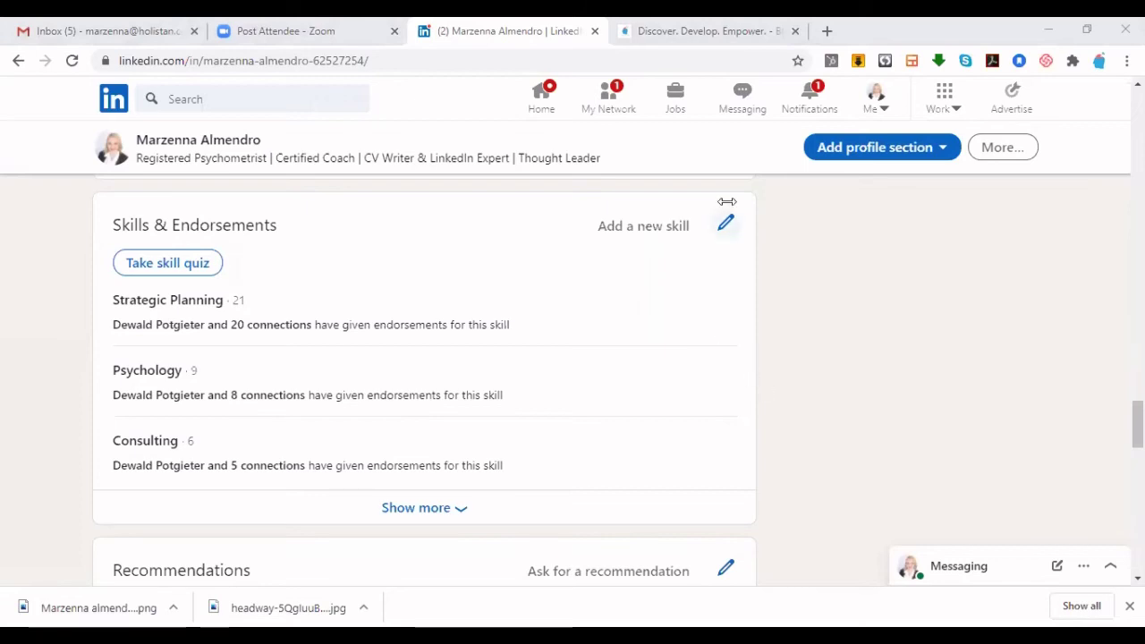
Step: Check the form for adding skills, close it, and remove Project Management, Human Resources and Public Relations from the skills list, saving the change
{"action": "left_click", "coordinate": [655, 235]}
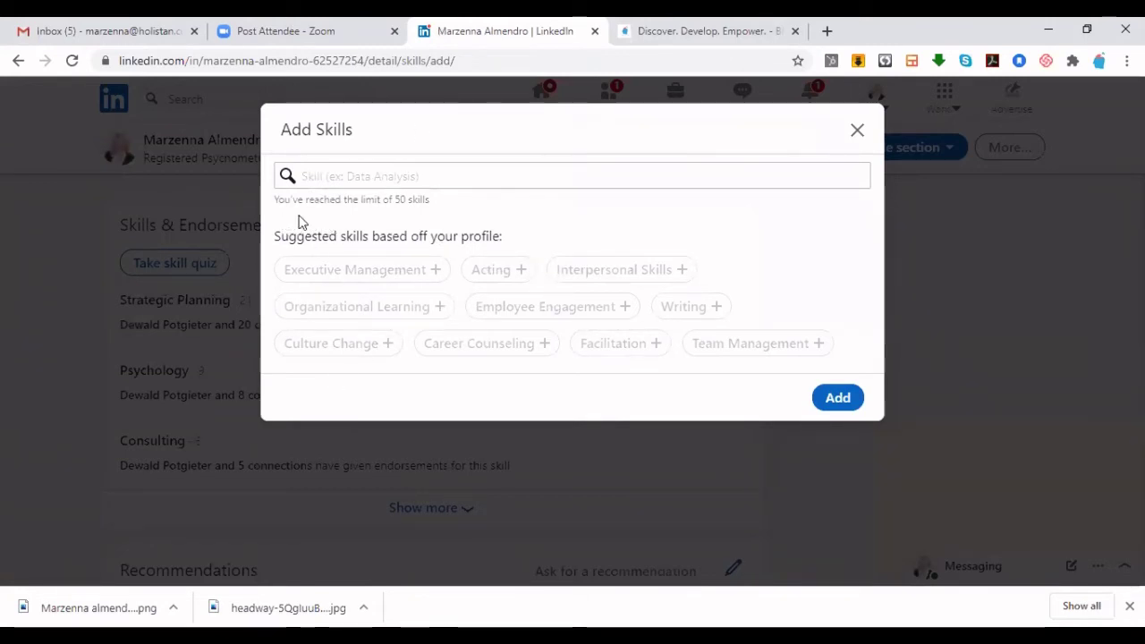
{"action": "left_click", "coordinate": [857, 129]}
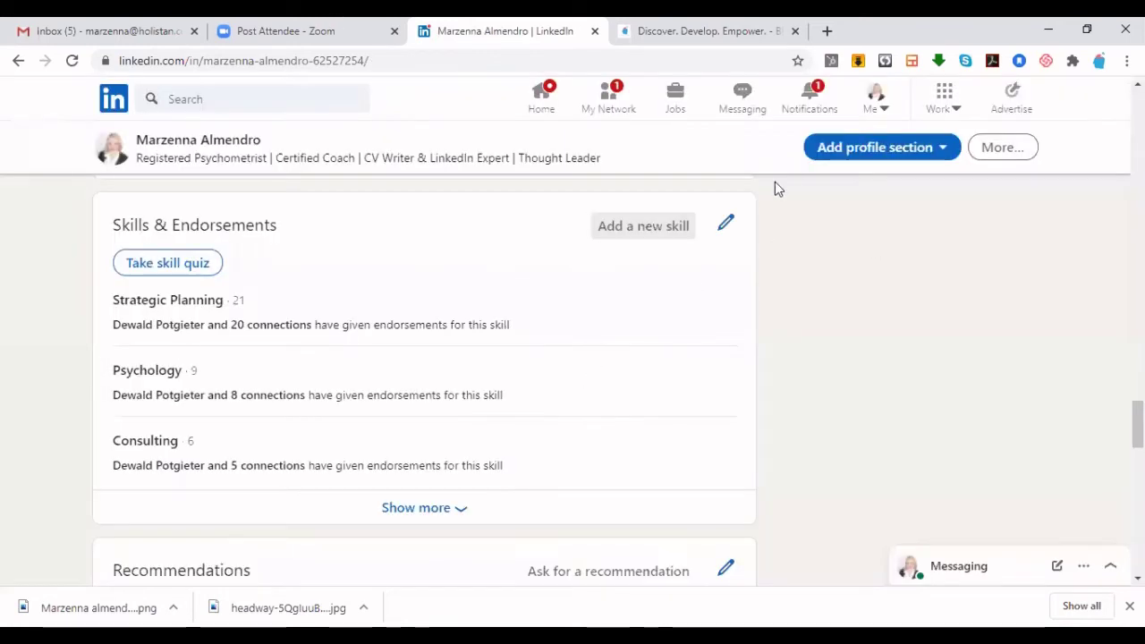
{"action": "left_click", "coordinate": [737, 225]}
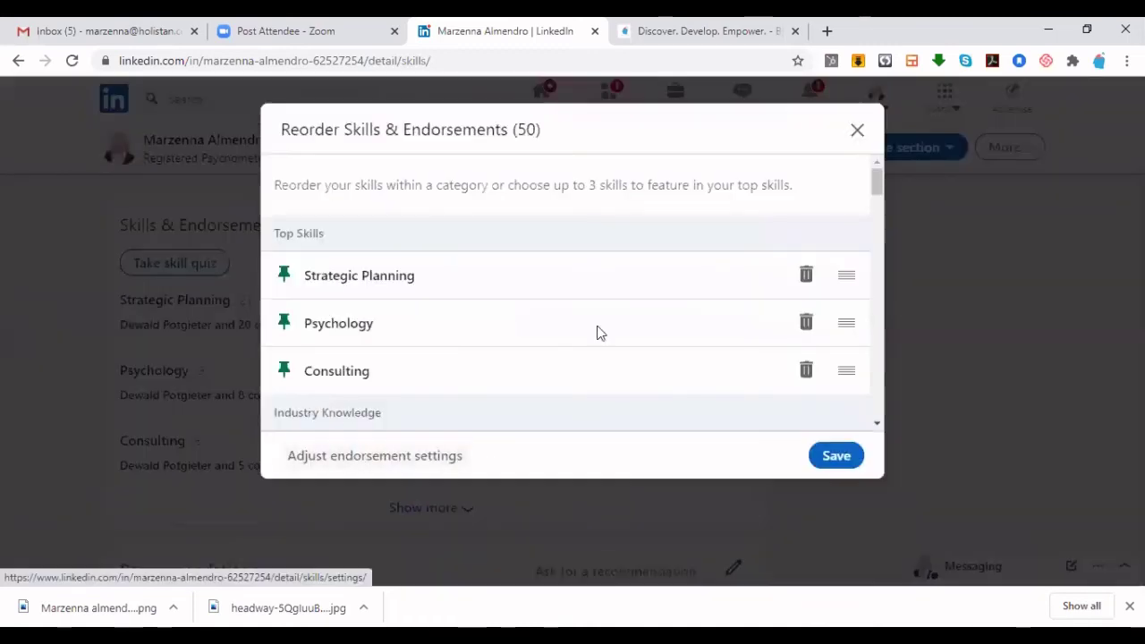
{"action": "scroll", "coordinate": [558, 376], "scroll_direction": "down", "scroll_amount": 3}
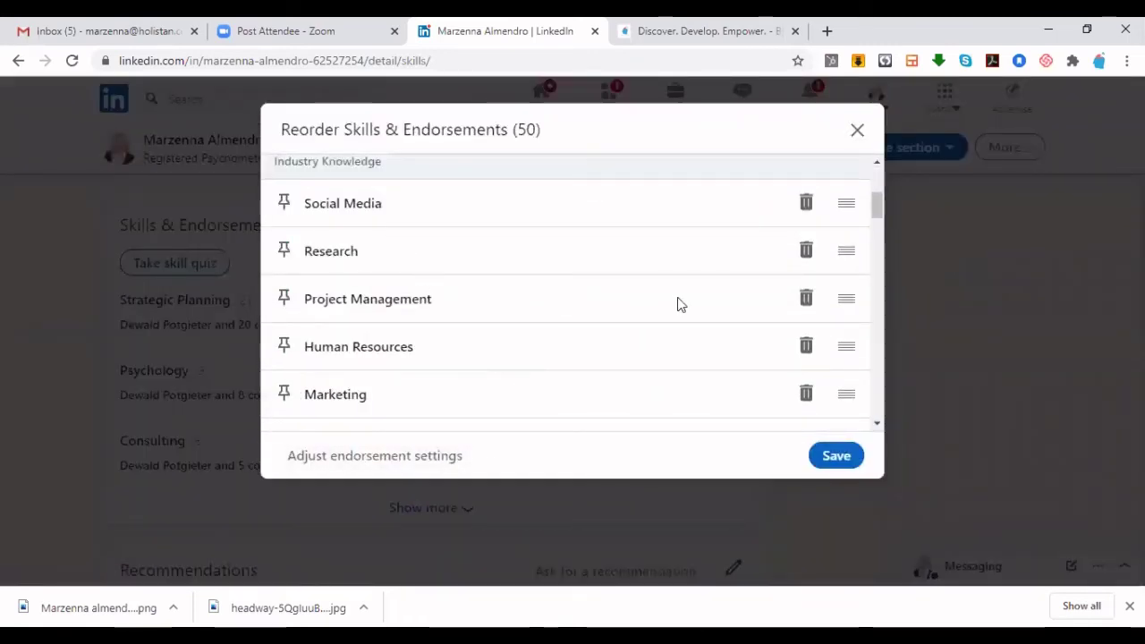
{"action": "left_click", "coordinate": [807, 305]}
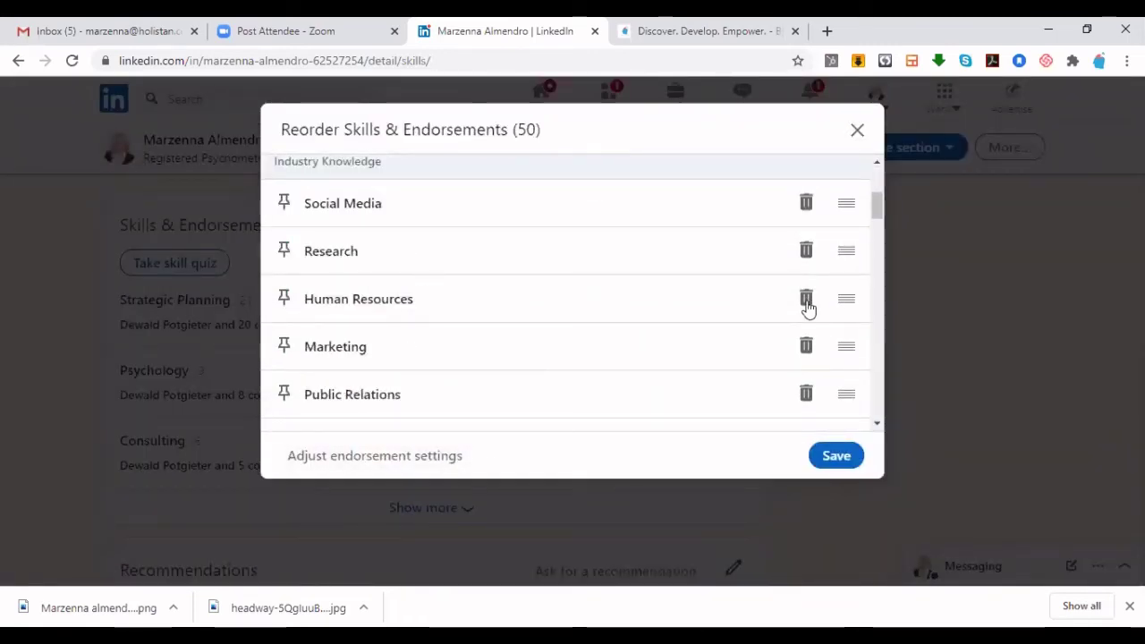
{"action": "left_click", "coordinate": [807, 304]}
{"action": "left_click", "coordinate": [805, 349]}
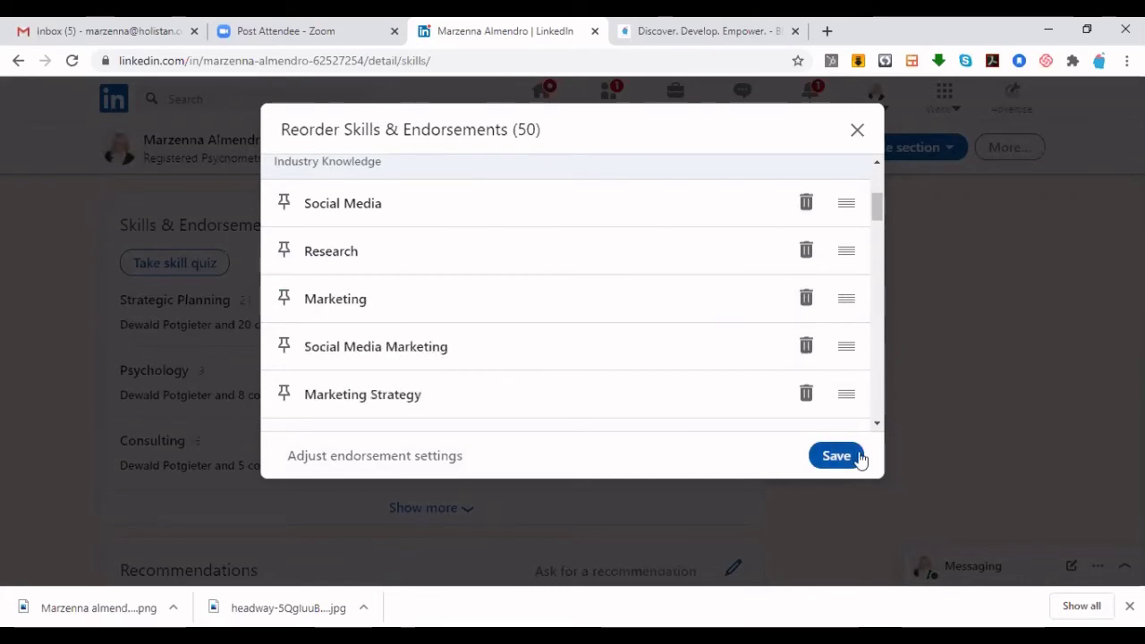
{"action": "left_click", "coordinate": [859, 457]}
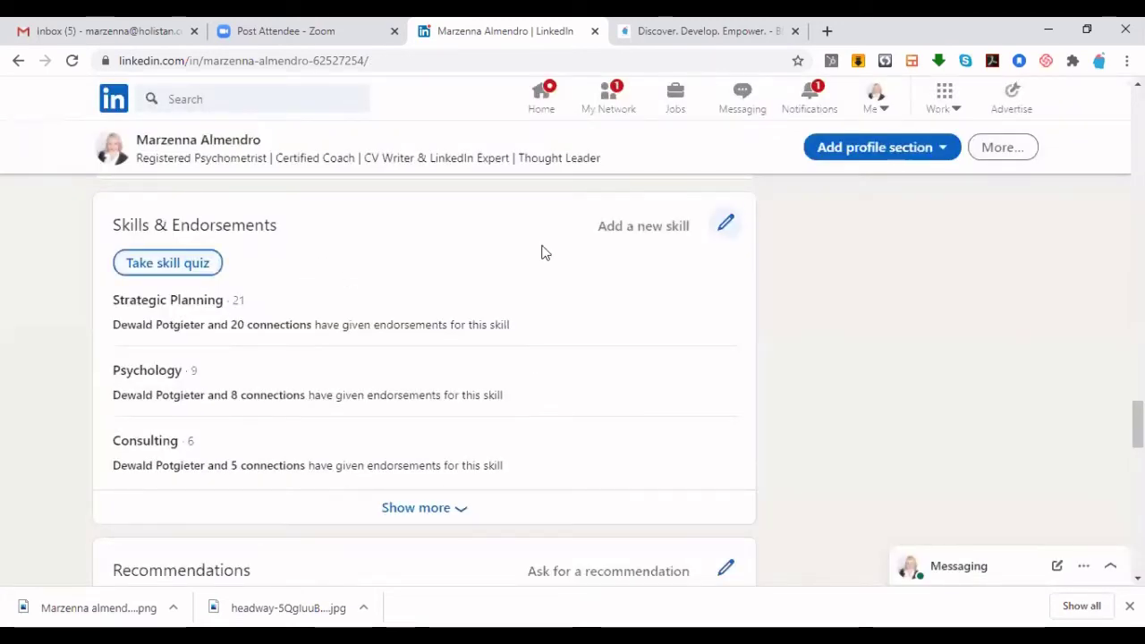
Step: Add Cross-functional Team Leadership as a new skill, finding it with the search term "leader"
{"action": "left_click", "coordinate": [645, 233]}
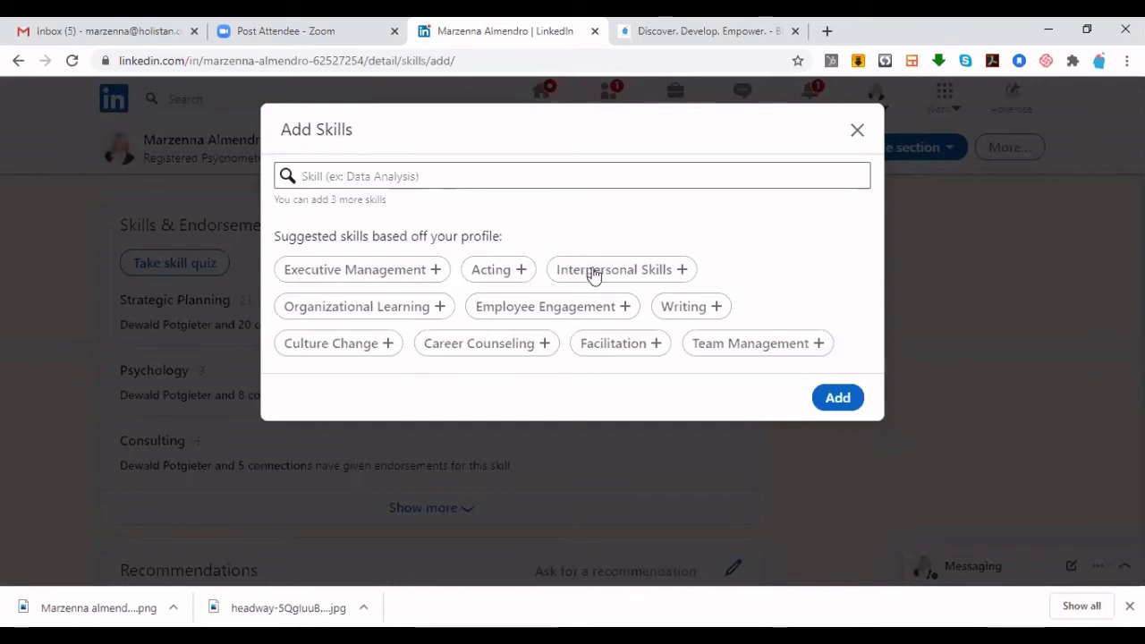
{"action": "left_click", "coordinate": [530, 187]}
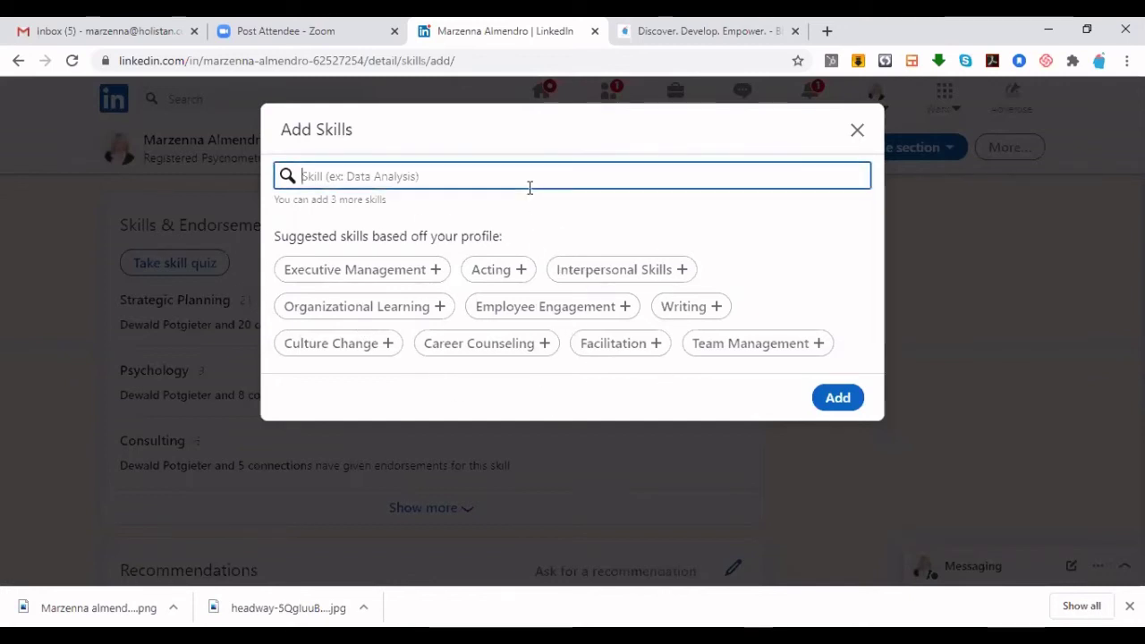
{"action": "type", "text": "leader"}
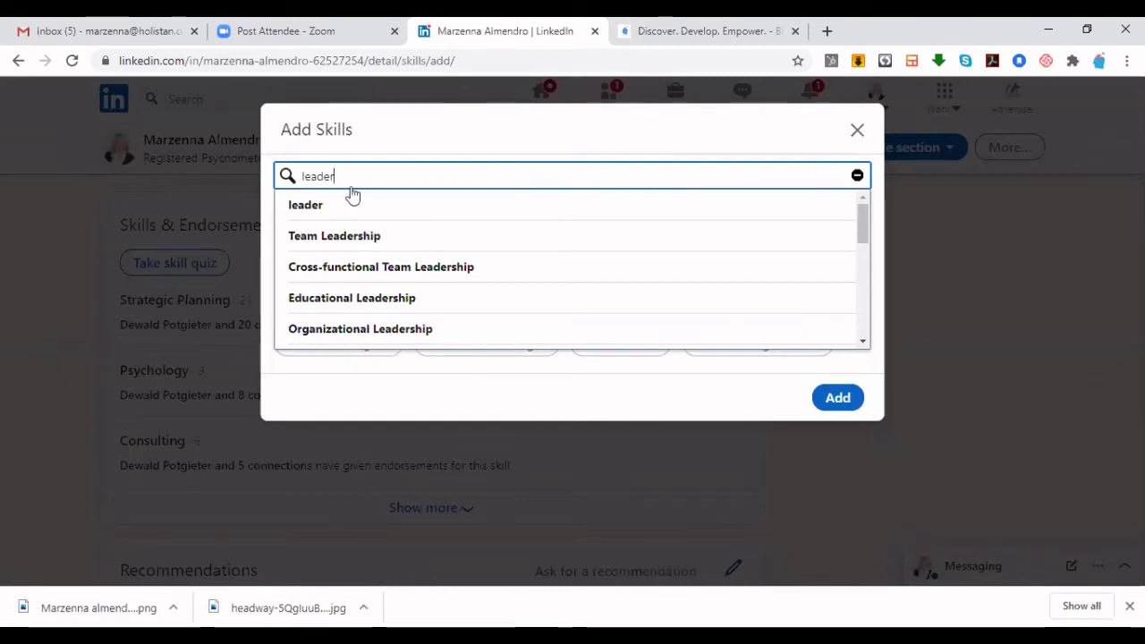
{"action": "left_click", "coordinate": [380, 260]}
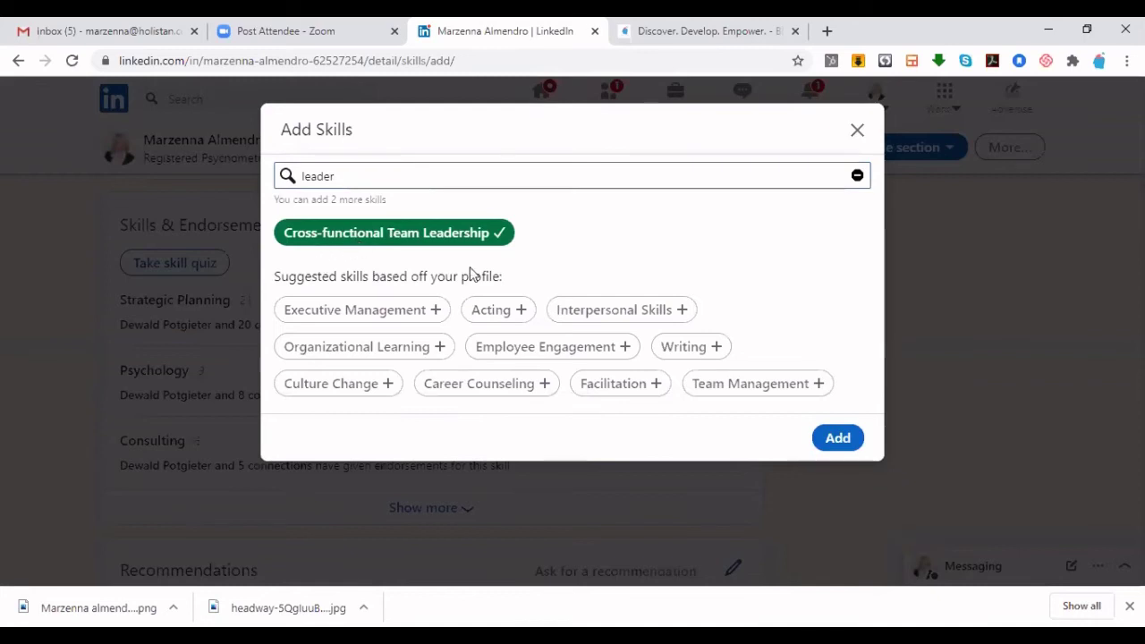
{"action": "left_click", "coordinate": [828, 433]}
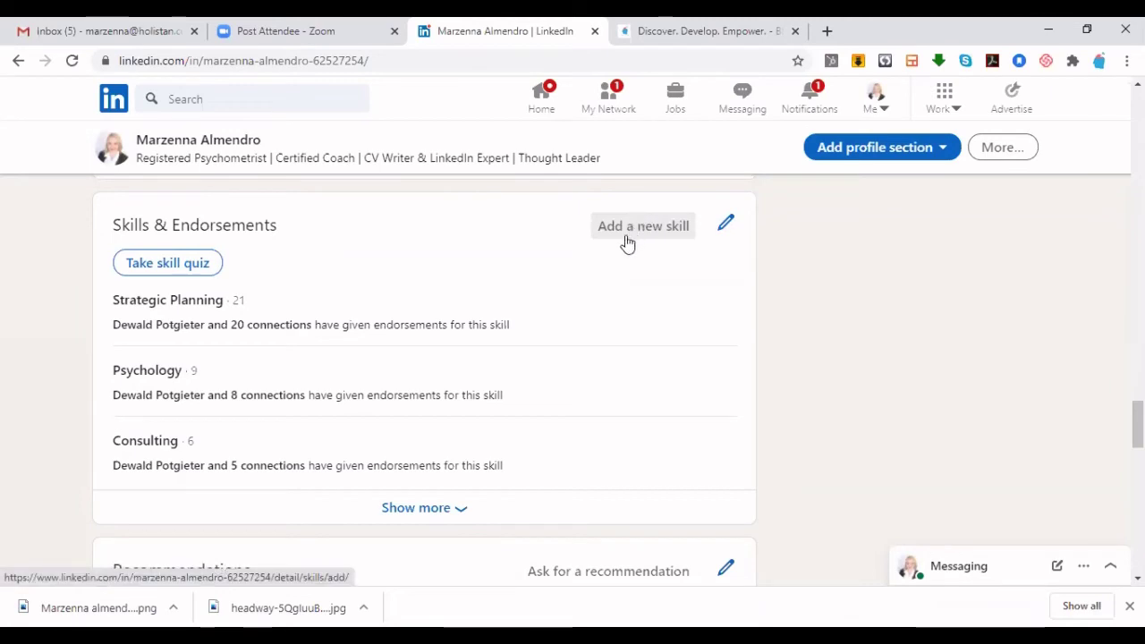
Step: Open the skills list for reordering and unpin Strategic Planning, Psychology and Consulting from the top skills
{"action": "left_click", "coordinate": [726, 231]}
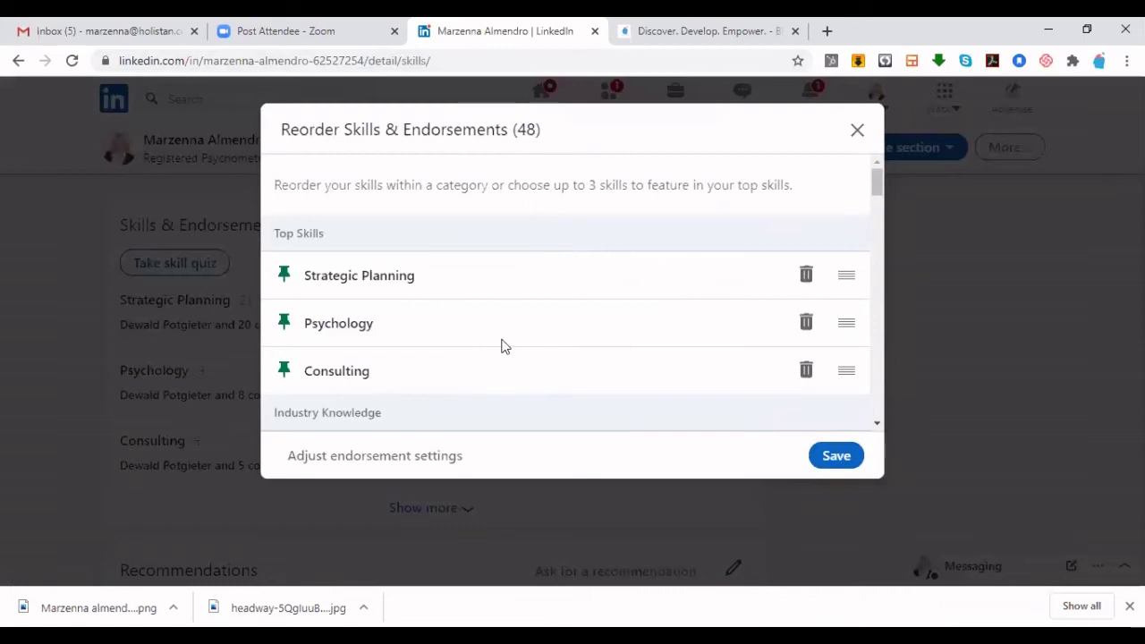
{"action": "left_click", "coordinate": [284, 275]}
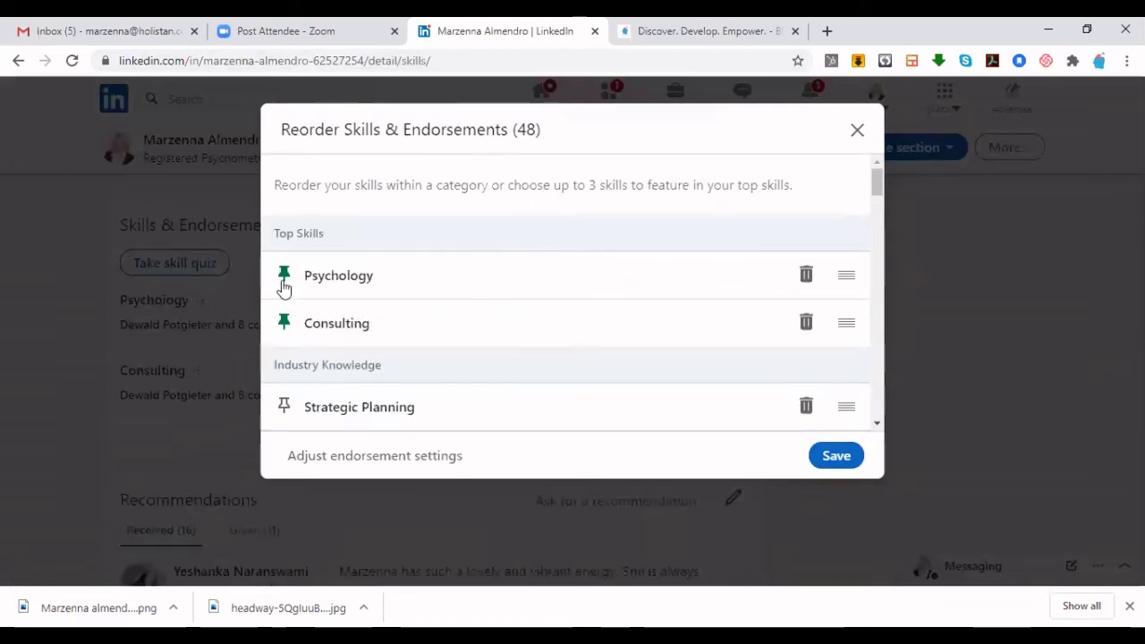
{"action": "left_click", "coordinate": [284, 277]}
{"action": "left_click", "coordinate": [282, 281]}
{"action": "scroll", "coordinate": [549, 294], "scroll_direction": "down", "scroll_amount": 2}
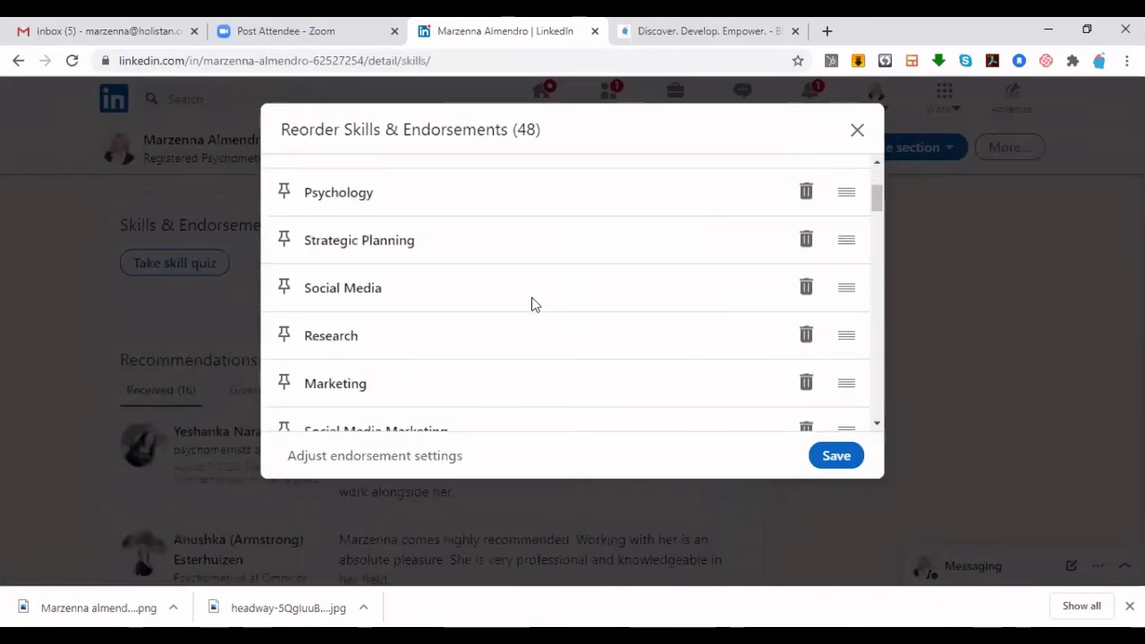
{"action": "scroll", "coordinate": [439, 287], "scroll_direction": "down", "scroll_amount": 1}
{"action": "scroll", "coordinate": [322, 255], "scroll_direction": "up", "scroll_amount": 3}
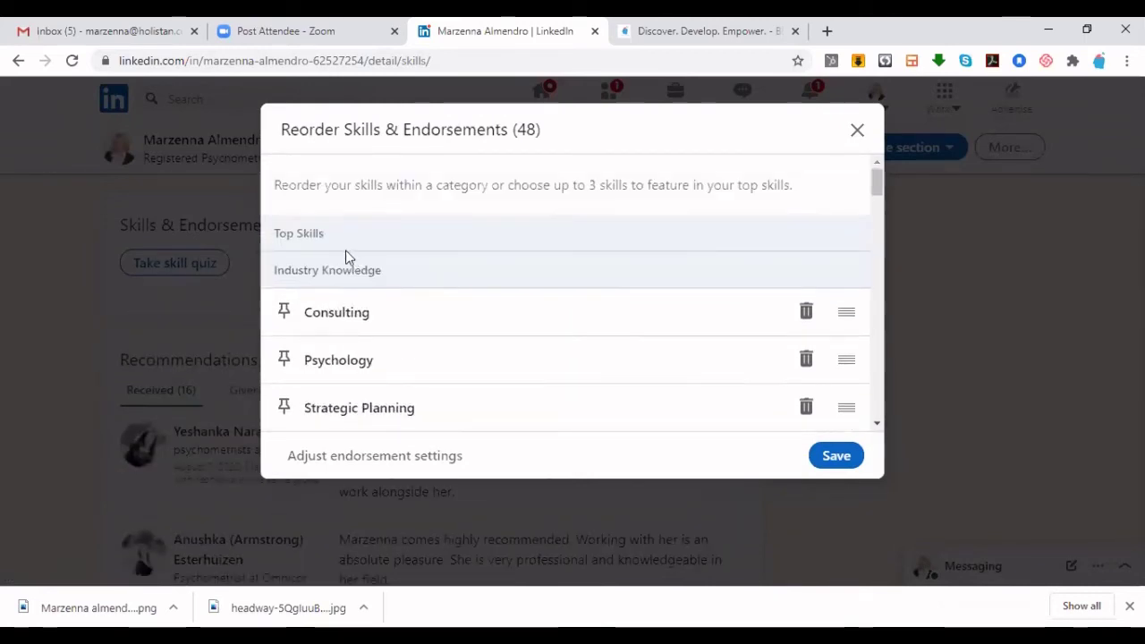
Step: Pin Consulting, Psychology and Strategic Planning as the top skills, in that order
{"action": "left_click", "coordinate": [284, 310]}
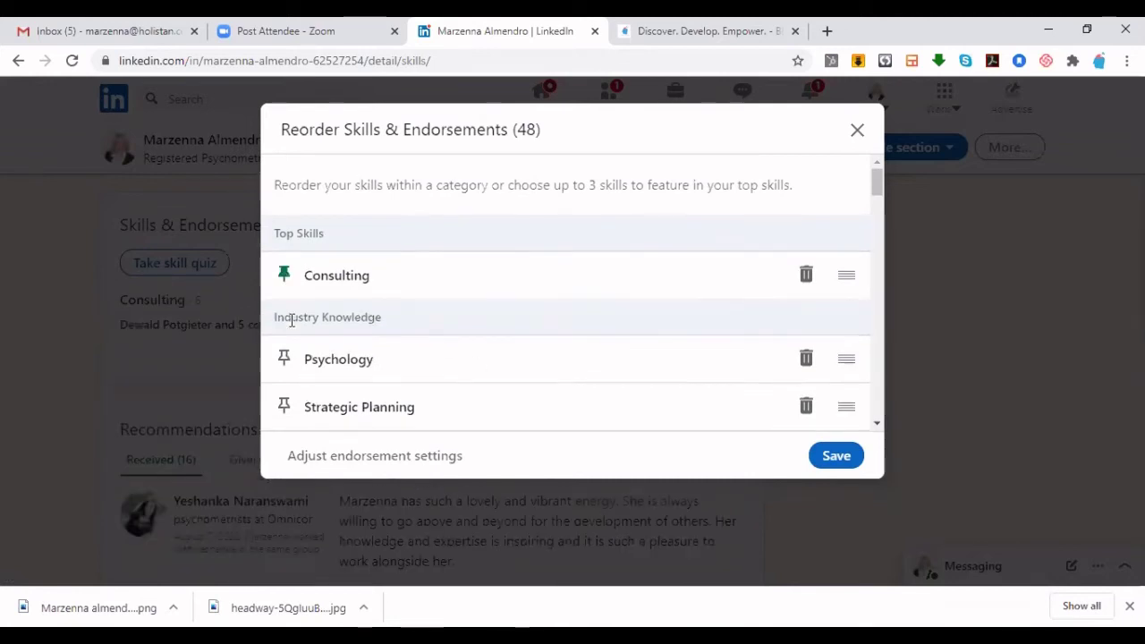
{"action": "left_click", "coordinate": [283, 358]}
{"action": "left_click", "coordinate": [284, 405]}
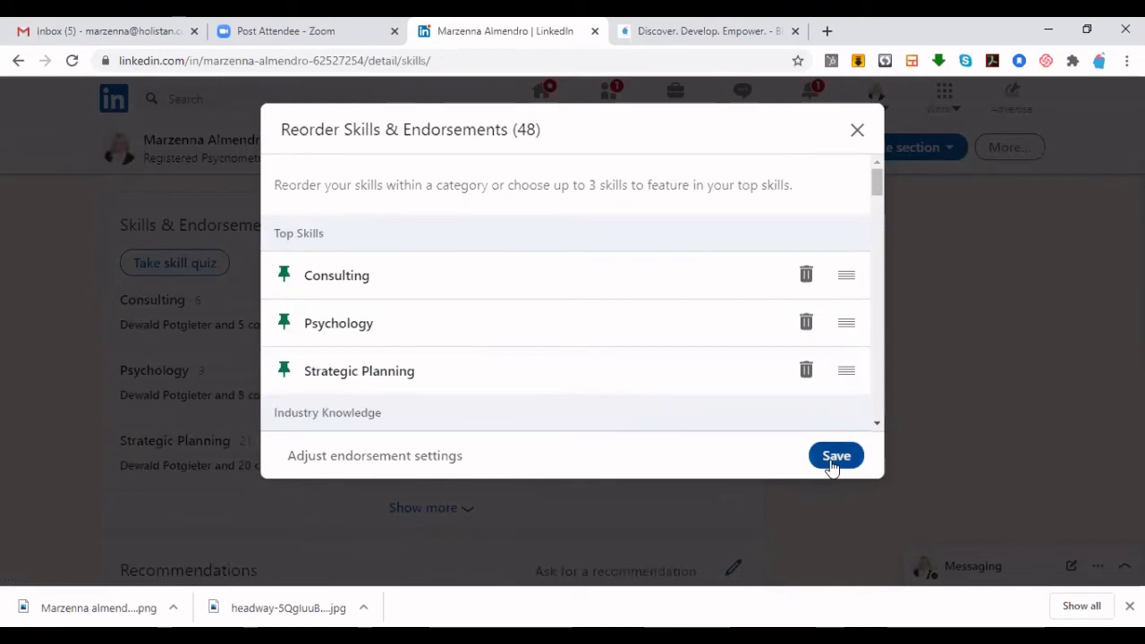
Step: Try to pin Social Media as a fourth top skill, and save the reordered skills
{"action": "scroll", "coordinate": [576, 334], "scroll_direction": "down", "scroll_amount": 1}
{"action": "left_click", "coordinate": [285, 371]}
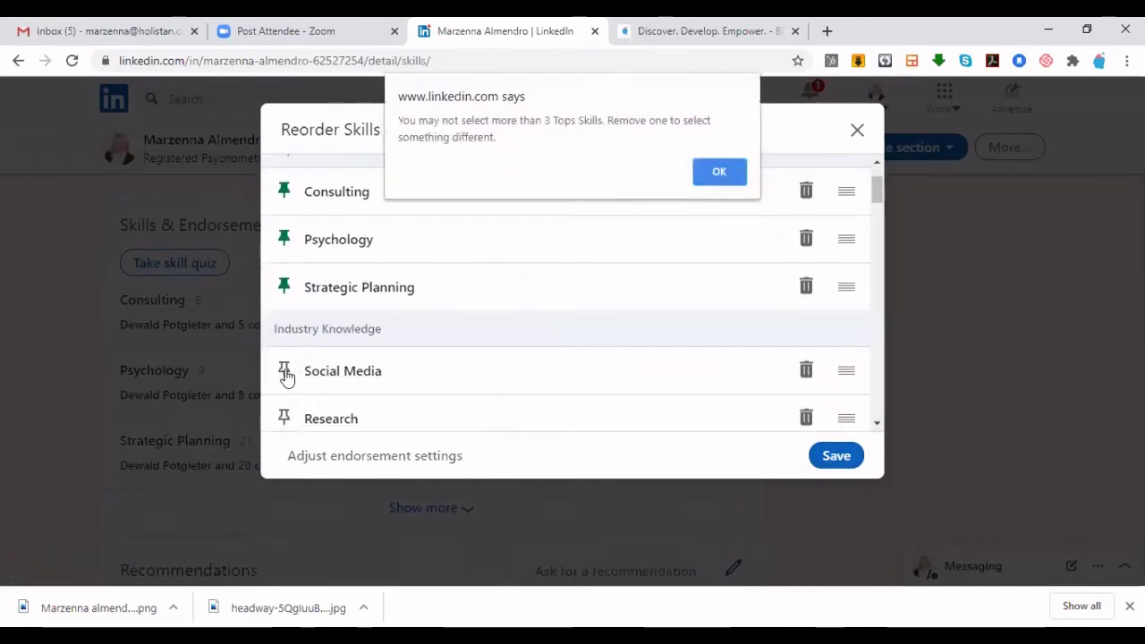
{"action": "left_click", "coordinate": [718, 172]}
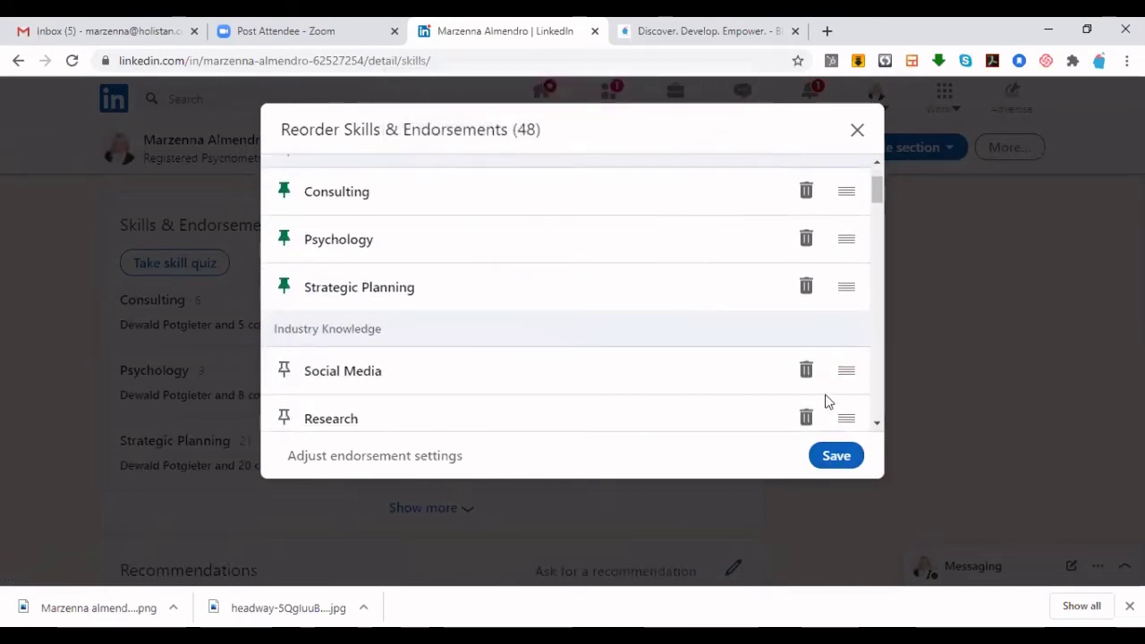
{"action": "left_click", "coordinate": [840, 456]}
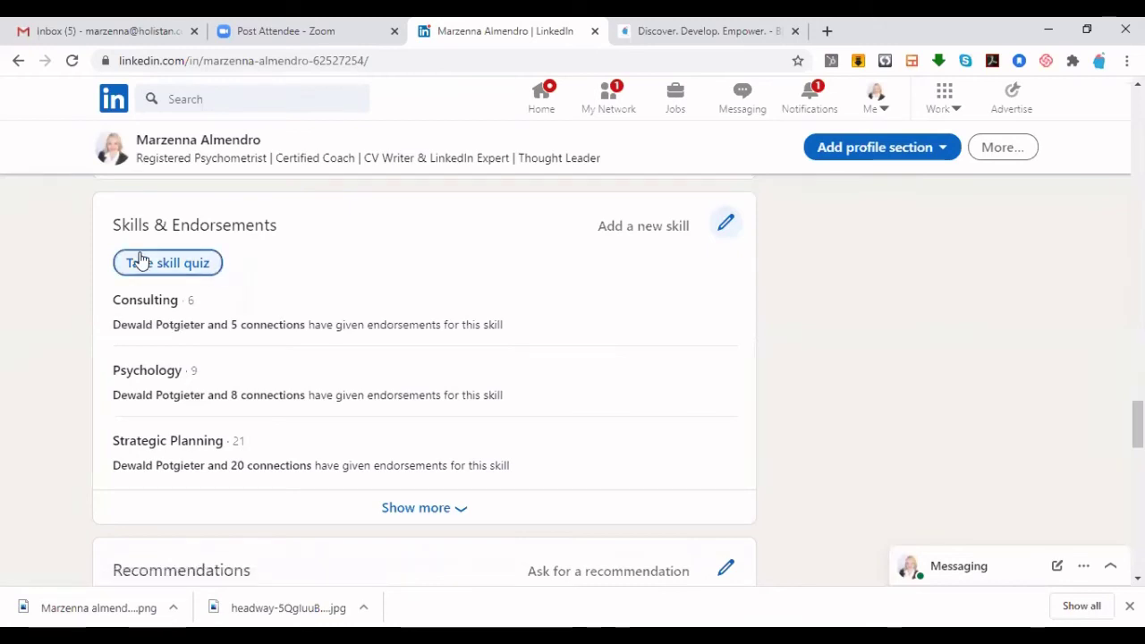
Step: Examine the received recommendations, expanding the list to show more of them, and continue down to the Accomplishments section
{"action": "scroll", "coordinate": [366, 350], "scroll_direction": "down", "scroll_amount": 4}
{"action": "scroll", "coordinate": [552, 274], "scroll_direction": "up", "scroll_amount": 1}
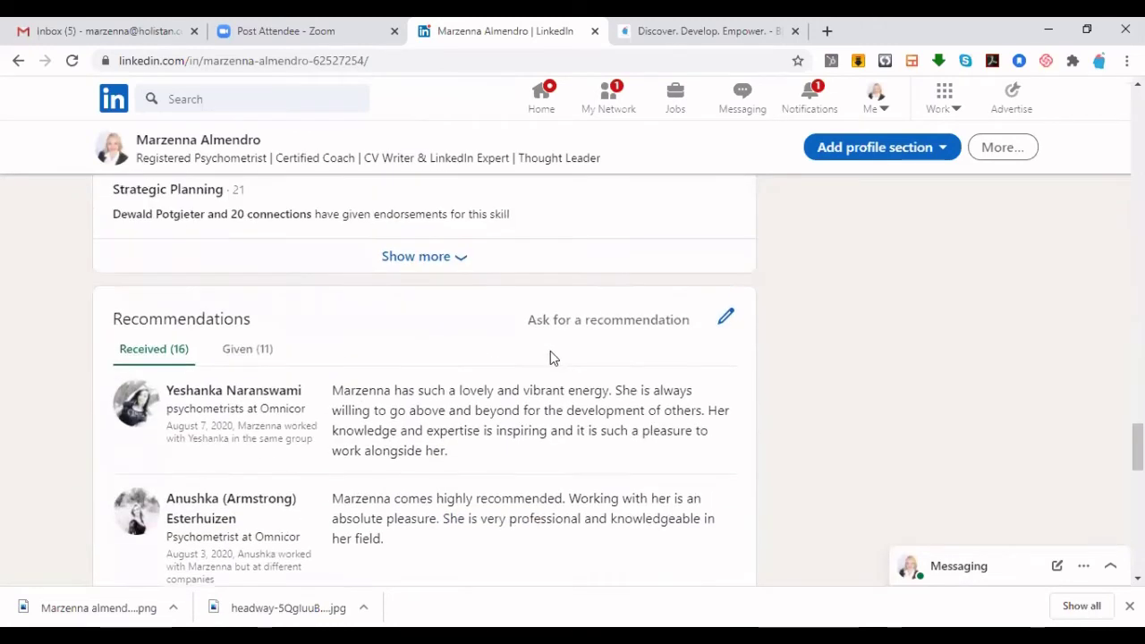
{"action": "scroll", "coordinate": [537, 372], "scroll_direction": "up", "scroll_amount": 3}
{"action": "scroll", "coordinate": [478, 391], "scroll_direction": "down", "scroll_amount": 2}
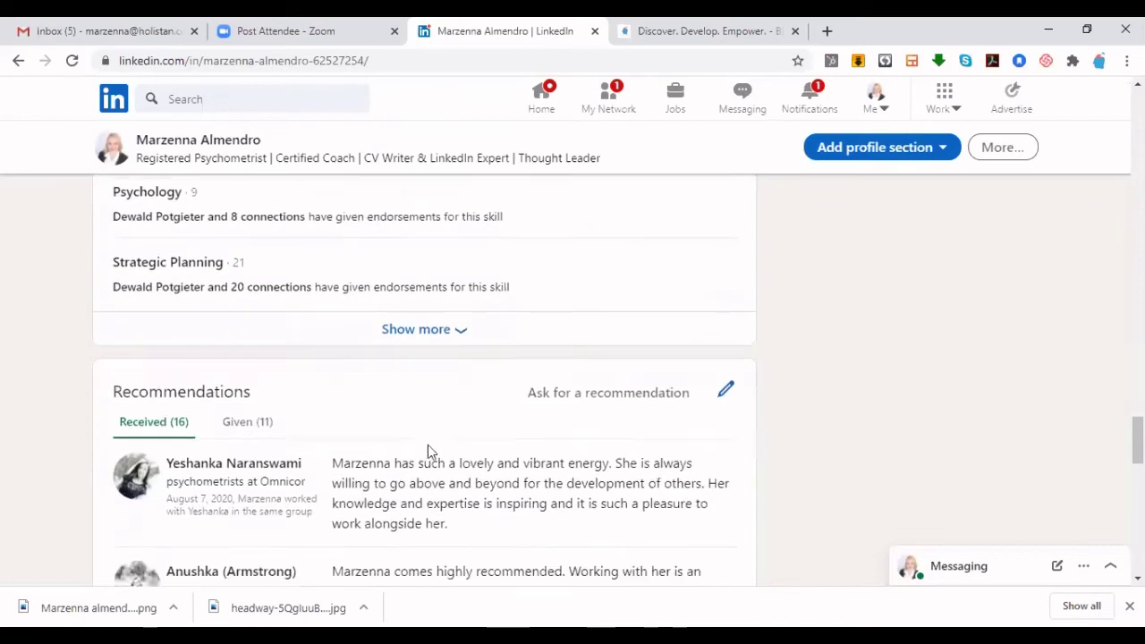
{"action": "scroll", "coordinate": [428, 445], "scroll_direction": "down", "scroll_amount": 2}
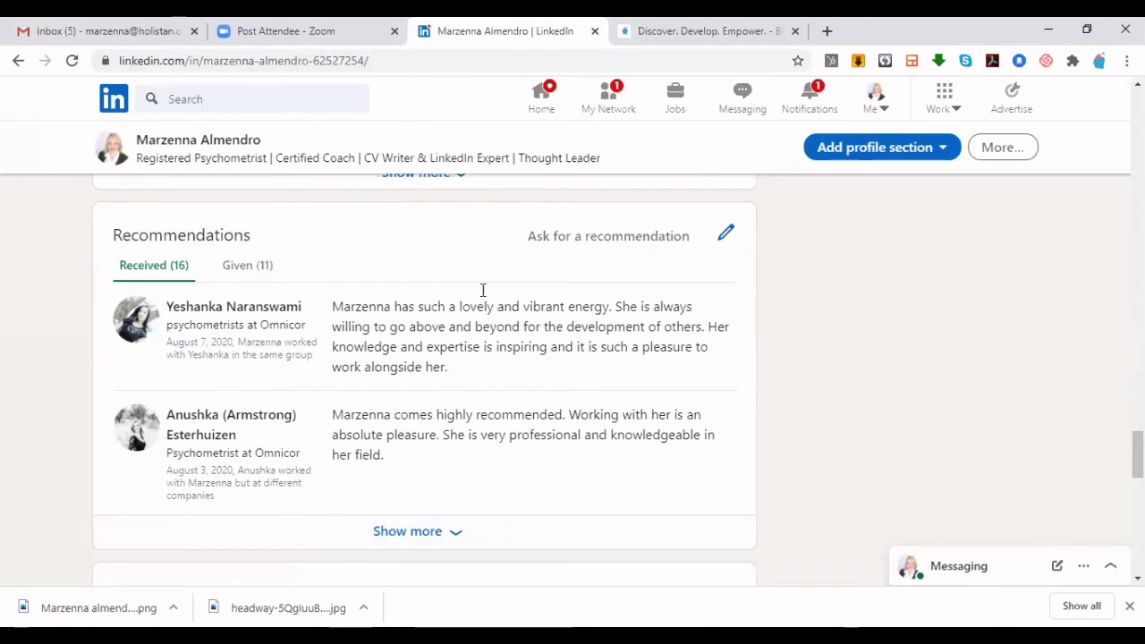
{"action": "left_click", "coordinate": [436, 531]}
{"action": "scroll", "coordinate": [580, 302], "scroll_direction": "up", "scroll_amount": 1}
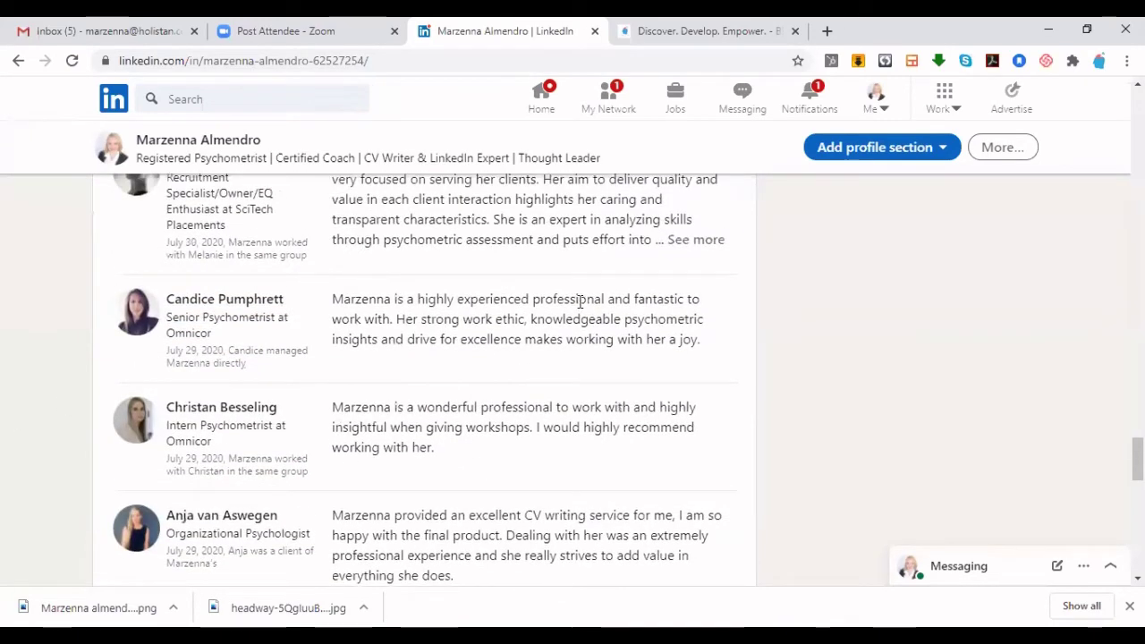
{"action": "scroll", "coordinate": [580, 302], "scroll_direction": "up", "scroll_amount": 7}
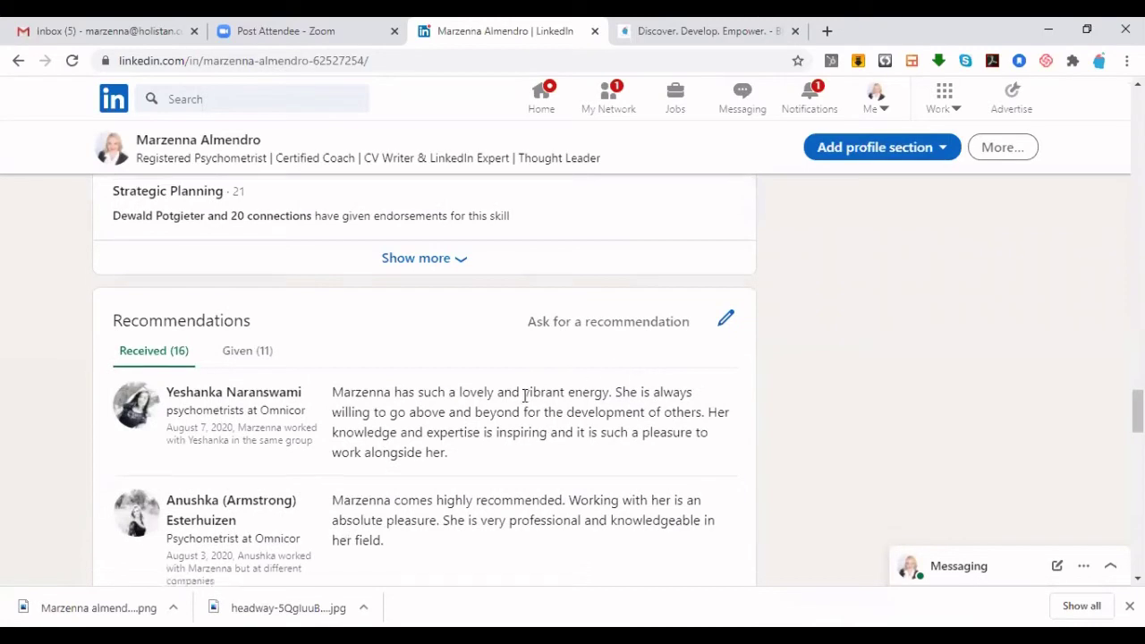
{"action": "scroll", "coordinate": [525, 396], "scroll_direction": "down", "scroll_amount": 7}
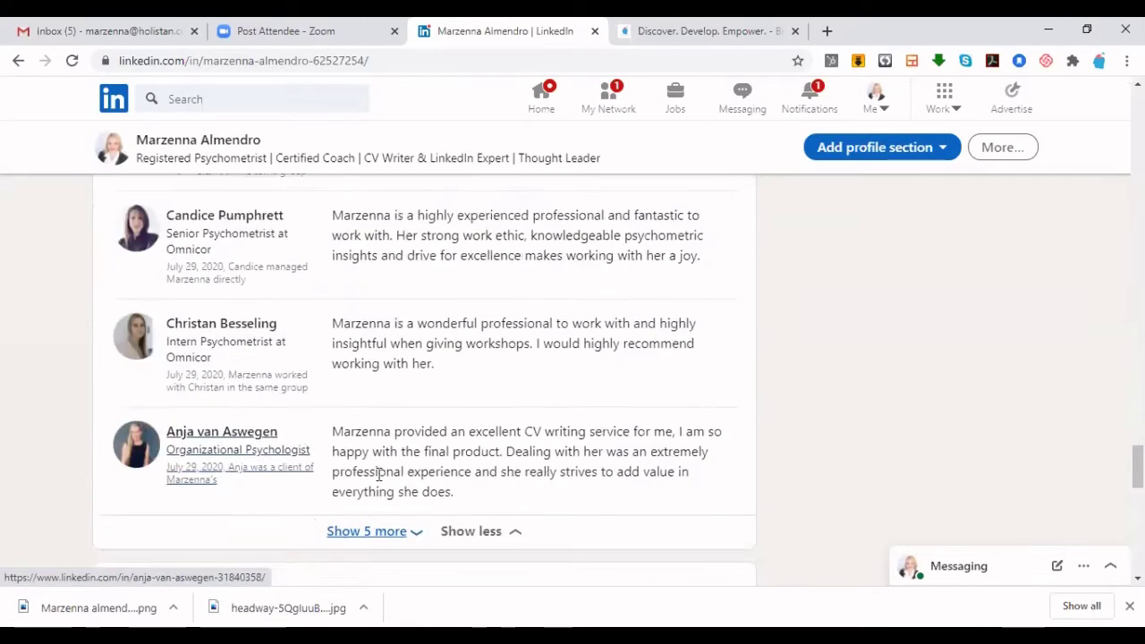
{"action": "scroll", "coordinate": [380, 475], "scroll_direction": "down", "scroll_amount": 3}
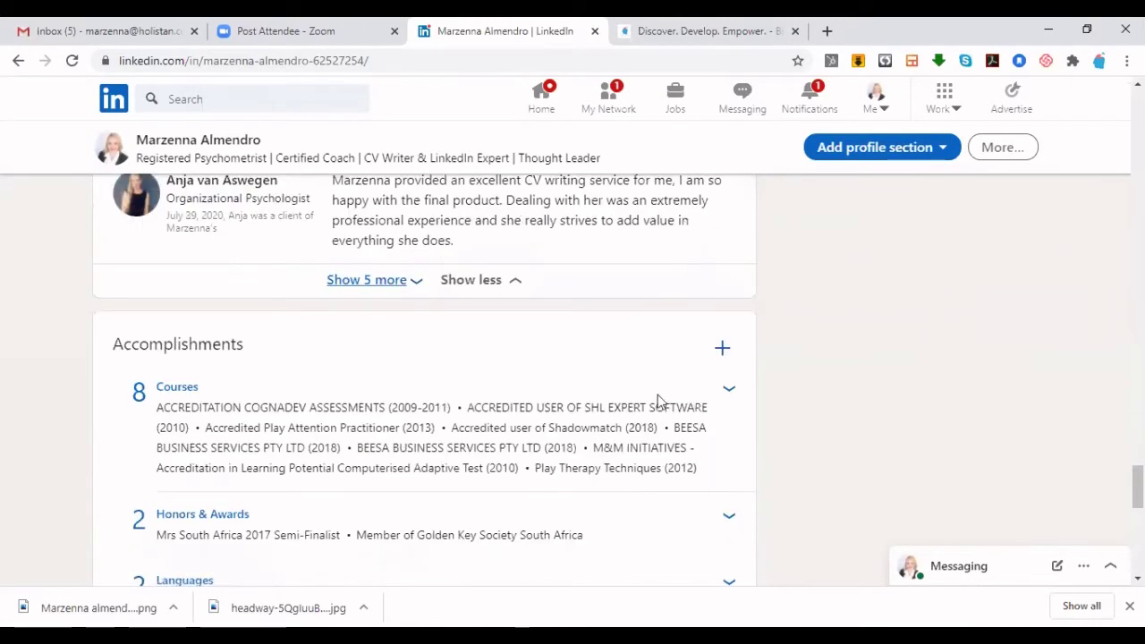
Step: Show more of the received recommendations, look through them, and revisit the Featured section near the start of the profile
{"action": "left_click", "coordinate": [412, 281]}
{"action": "scroll", "coordinate": [1047, 436], "scroll_direction": "down", "scroll_amount": 1}
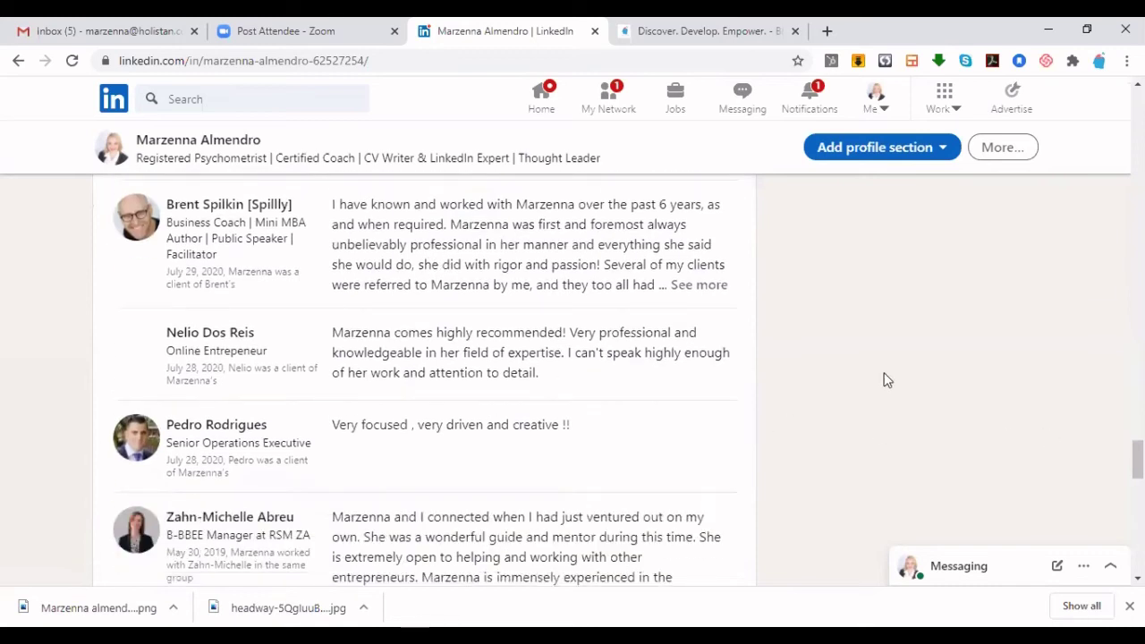
{"action": "scroll", "coordinate": [854, 414], "scroll_direction": "down", "scroll_amount": 4}
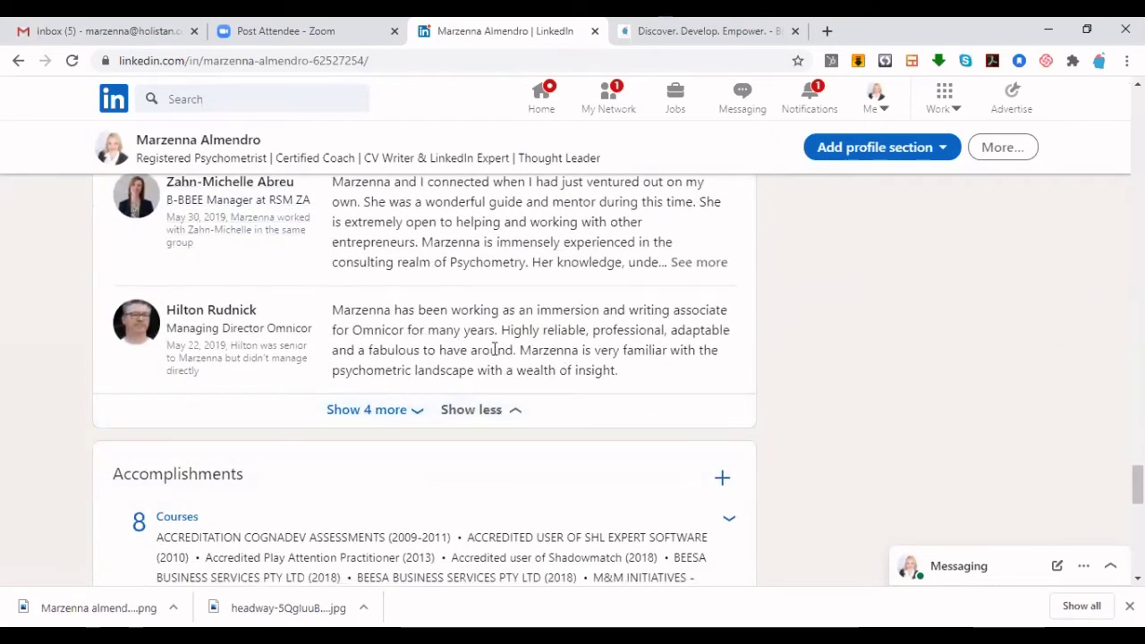
{"action": "scroll", "coordinate": [494, 349], "scroll_direction": "up", "scroll_amount": 3}
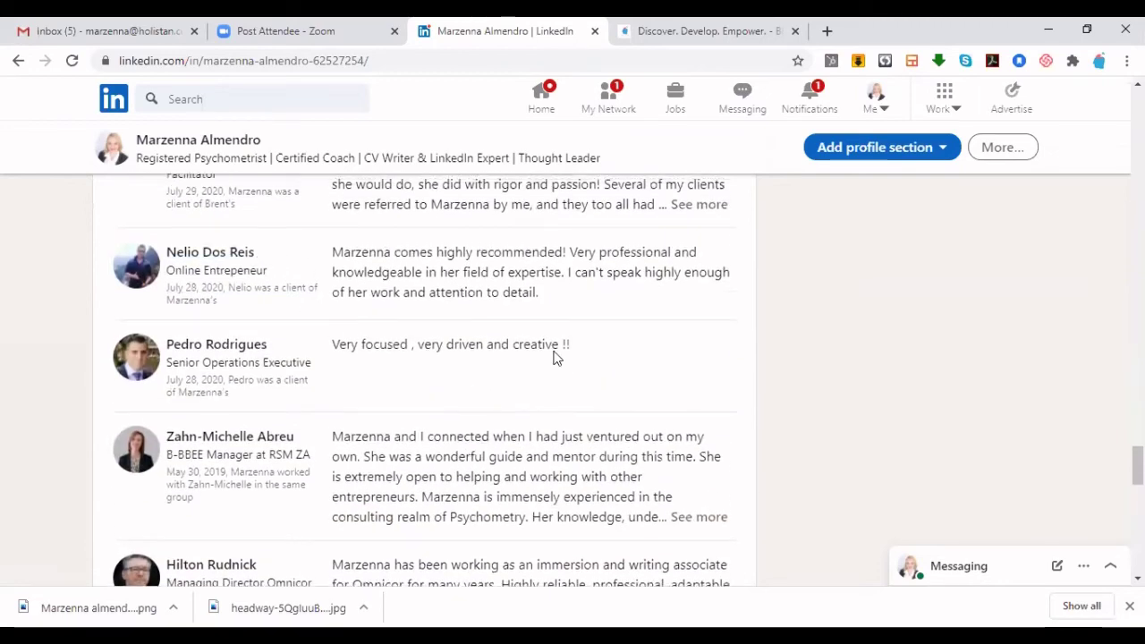
{"action": "scroll", "coordinate": [555, 355], "scroll_direction": "up", "scroll_amount": 10}
{"action": "scroll", "coordinate": [494, 448], "scroll_direction": "up", "scroll_amount": 15}
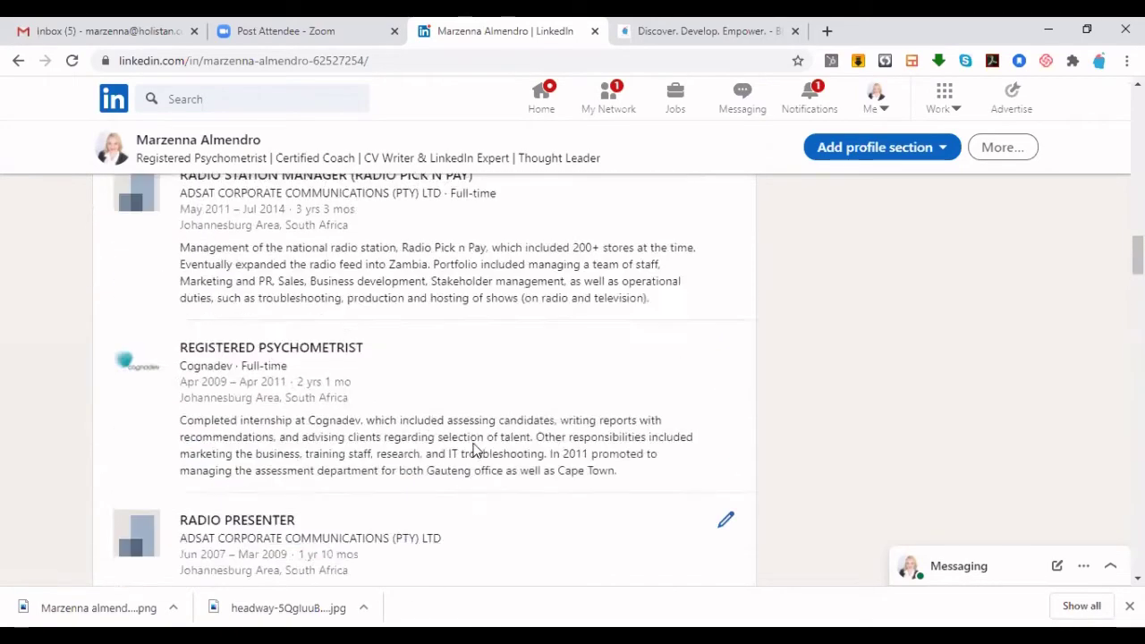
{"action": "scroll", "coordinate": [333, 461], "scroll_direction": "up", "scroll_amount": 12}
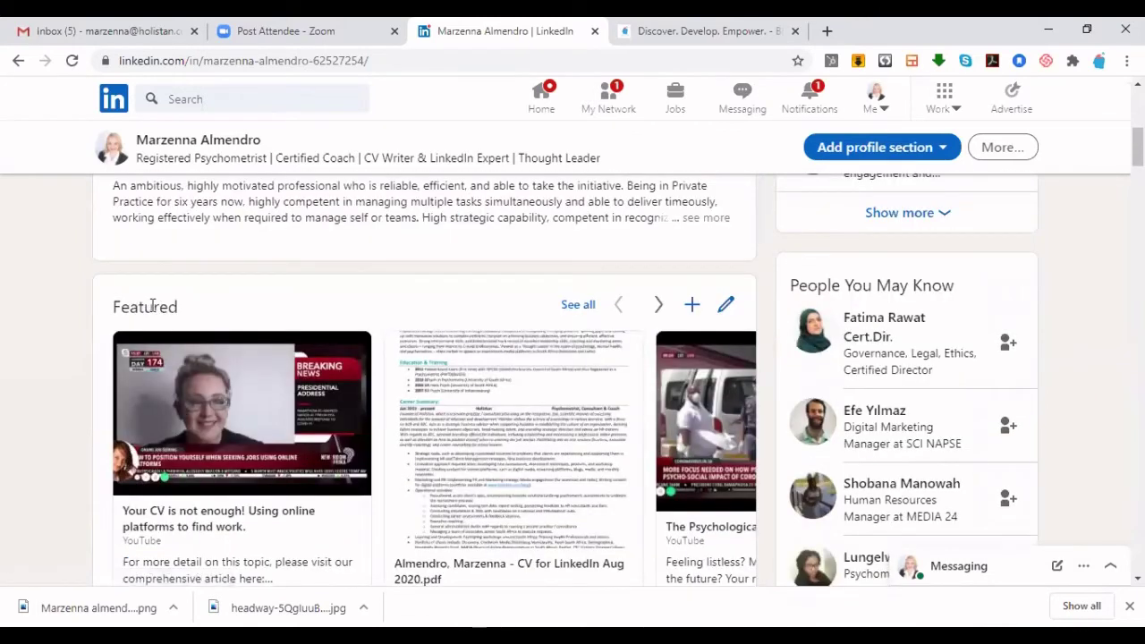
Step: Start a recommendation request from the Recommendations section and choose the contact to ask by first name
{"action": "scroll", "coordinate": [475, 384], "scroll_direction": "down", "scroll_amount": 12}
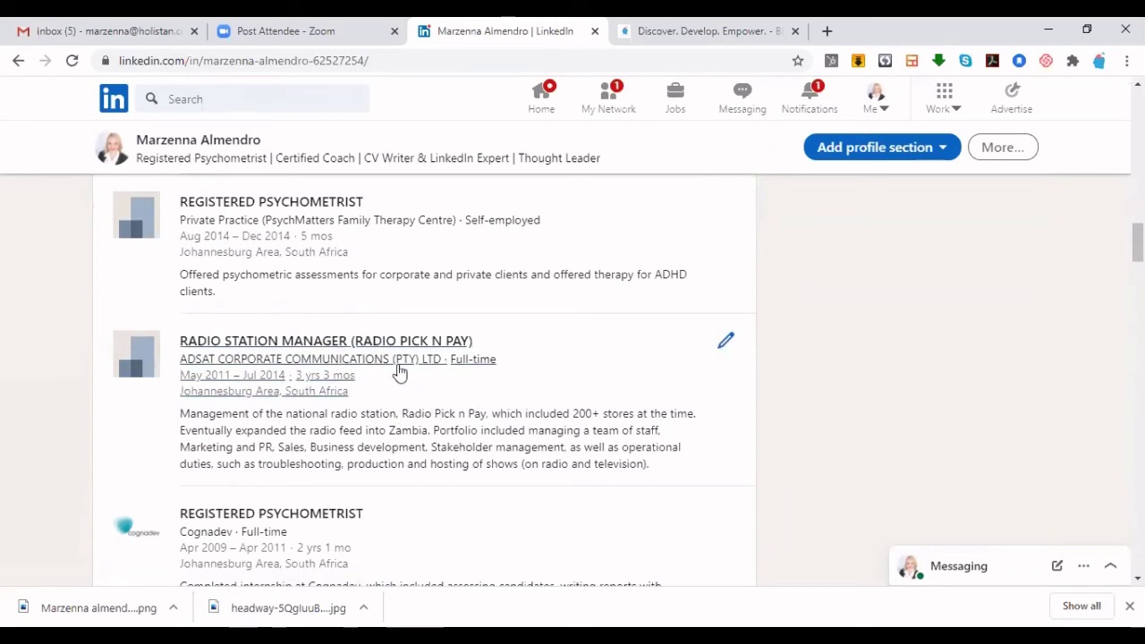
{"action": "scroll", "coordinate": [577, 412], "scroll_direction": "down", "scroll_amount": 10}
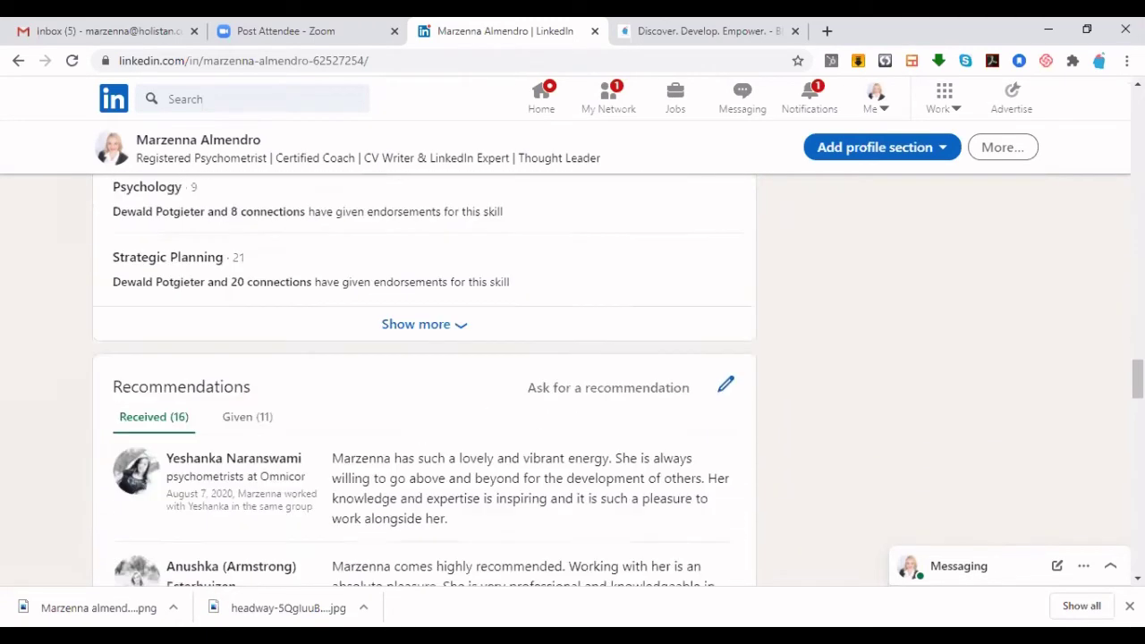
{"action": "scroll", "coordinate": [710, 479], "scroll_direction": "down", "scroll_amount": 15}
{"action": "scroll", "coordinate": [591, 452], "scroll_direction": "up", "scroll_amount": 12}
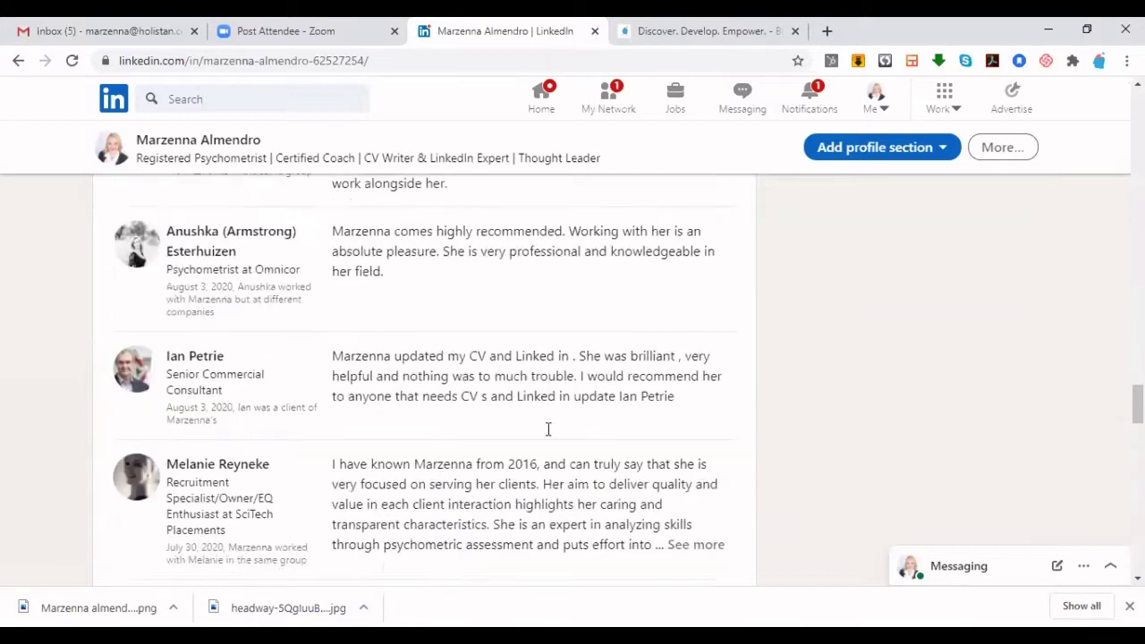
{"action": "scroll", "coordinate": [548, 429], "scroll_direction": "up", "scroll_amount": 3}
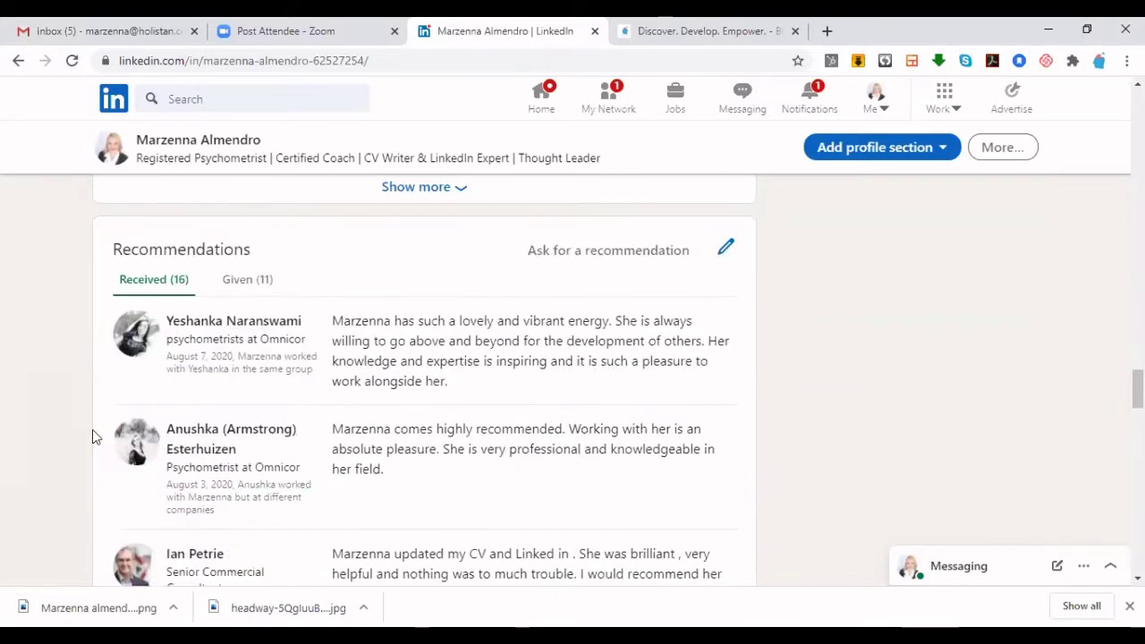
{"action": "left_click", "coordinate": [579, 253]}
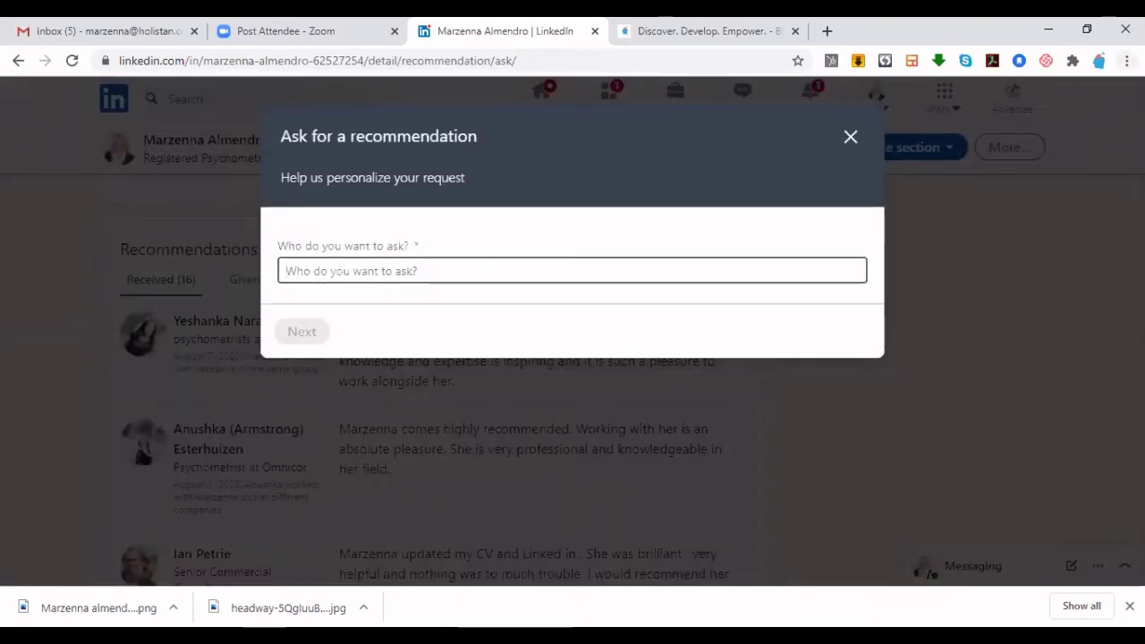
{"action": "type", "text": "Garth"}
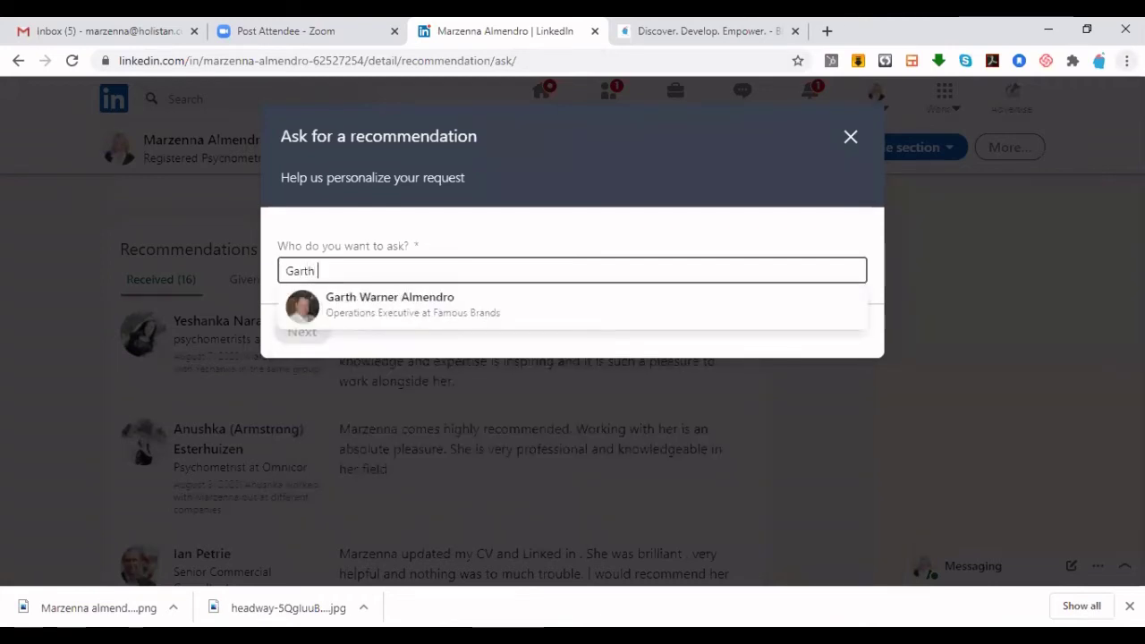
{"action": "left_click", "coordinate": [463, 311]}
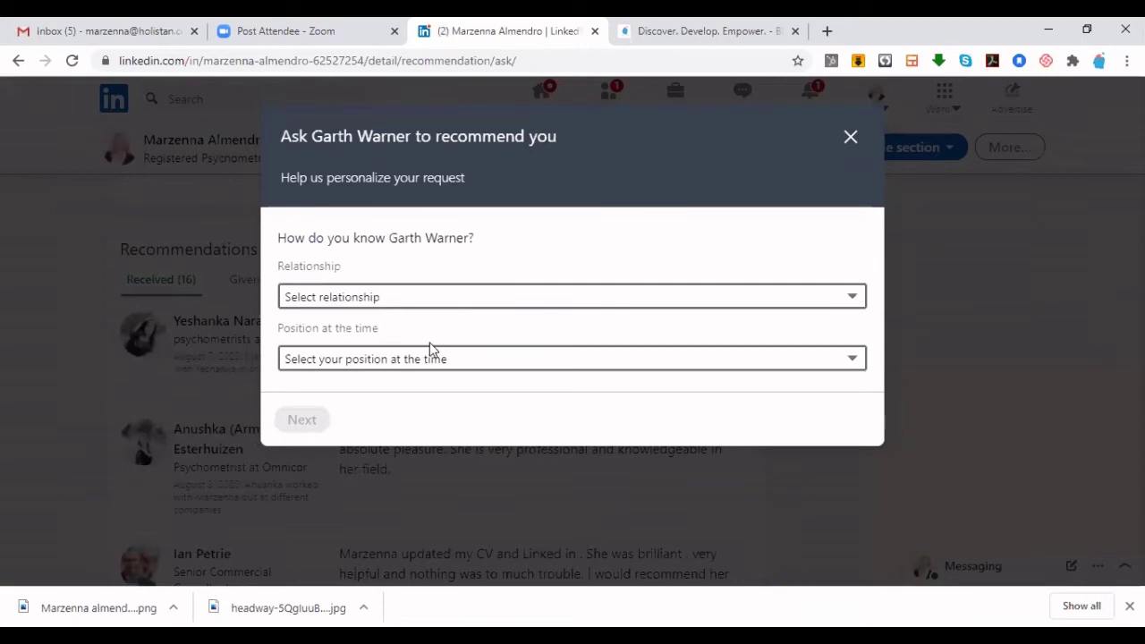
Step: Set the relationship to the contact having managed you directly and the position to Radio Station Manager (Radio Pick n Pay), and continue to the message
{"action": "left_click", "coordinate": [457, 297]}
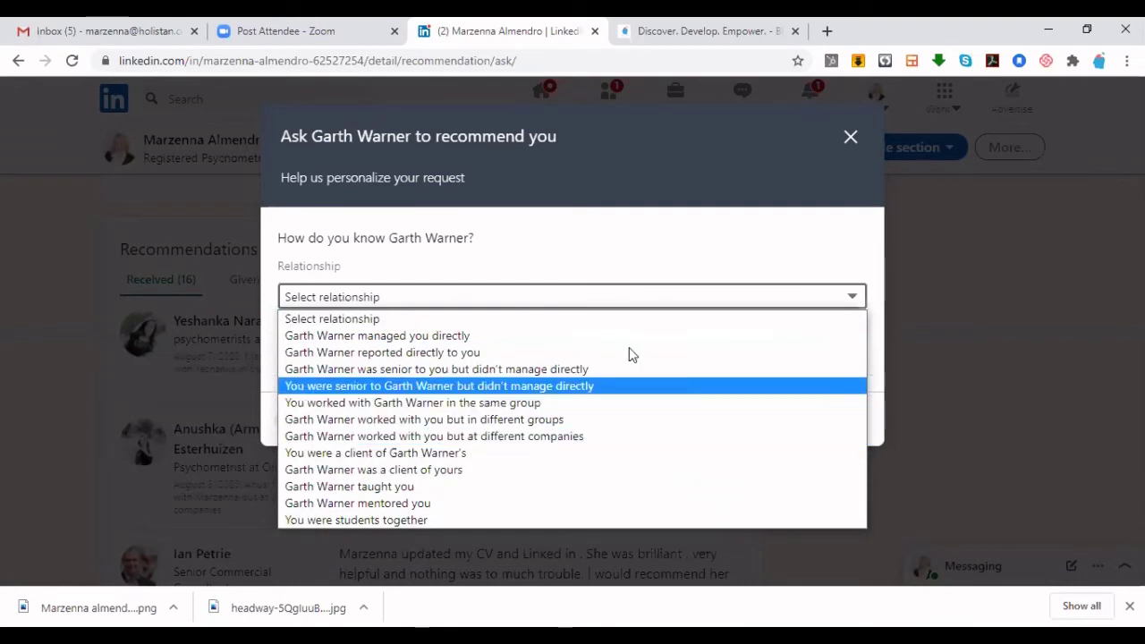
{"action": "left_click", "coordinate": [372, 339]}
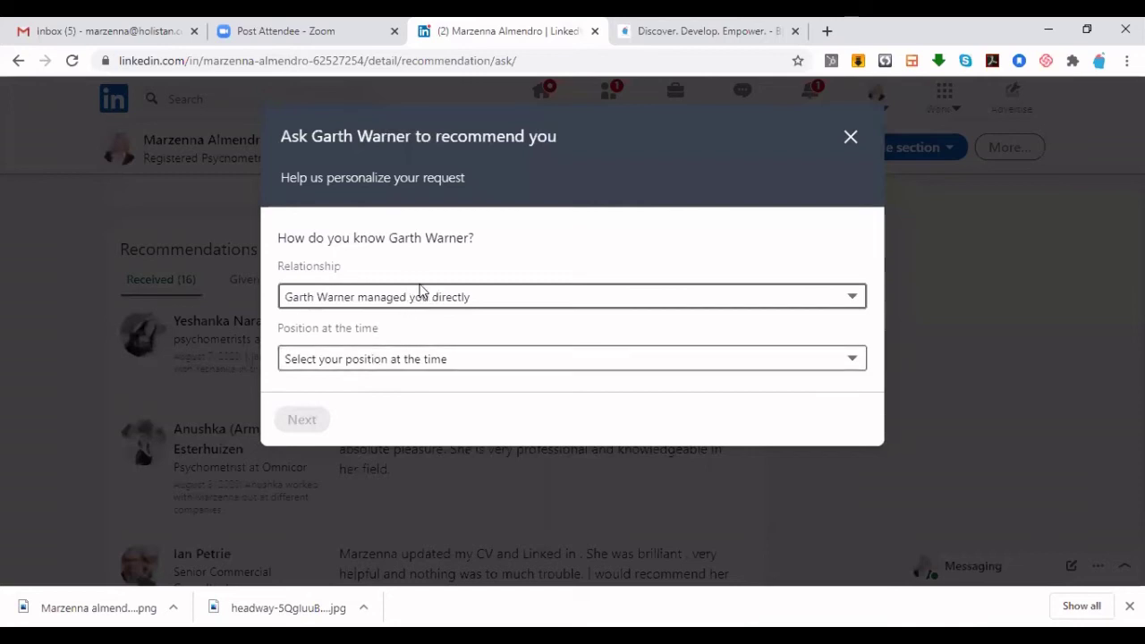
{"action": "left_click", "coordinate": [409, 359]}
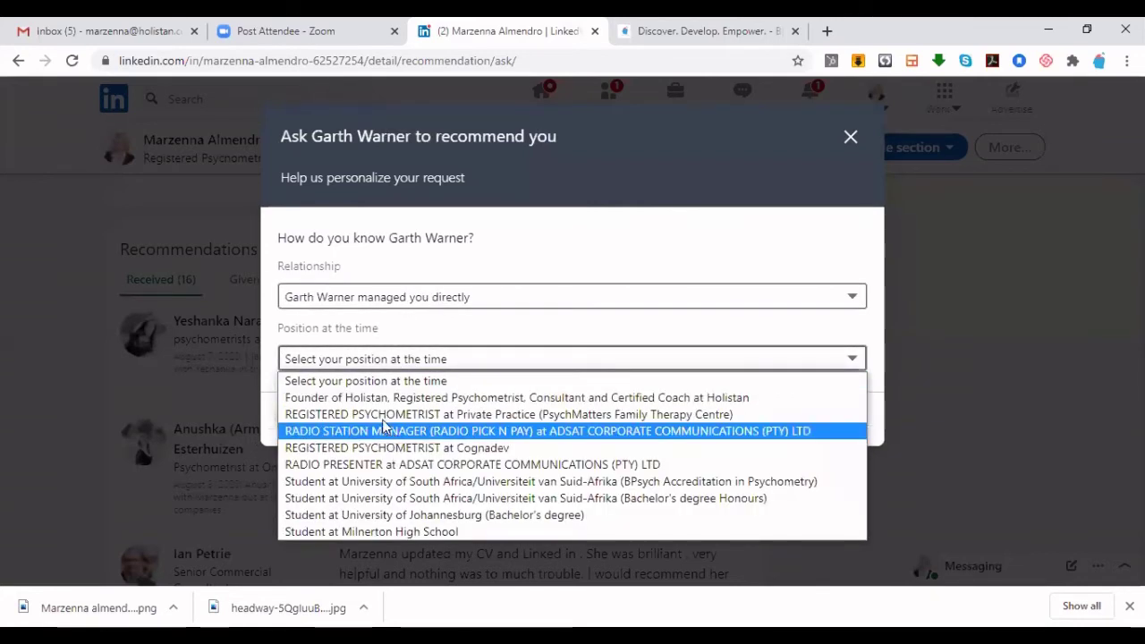
{"action": "left_click", "coordinate": [409, 431]}
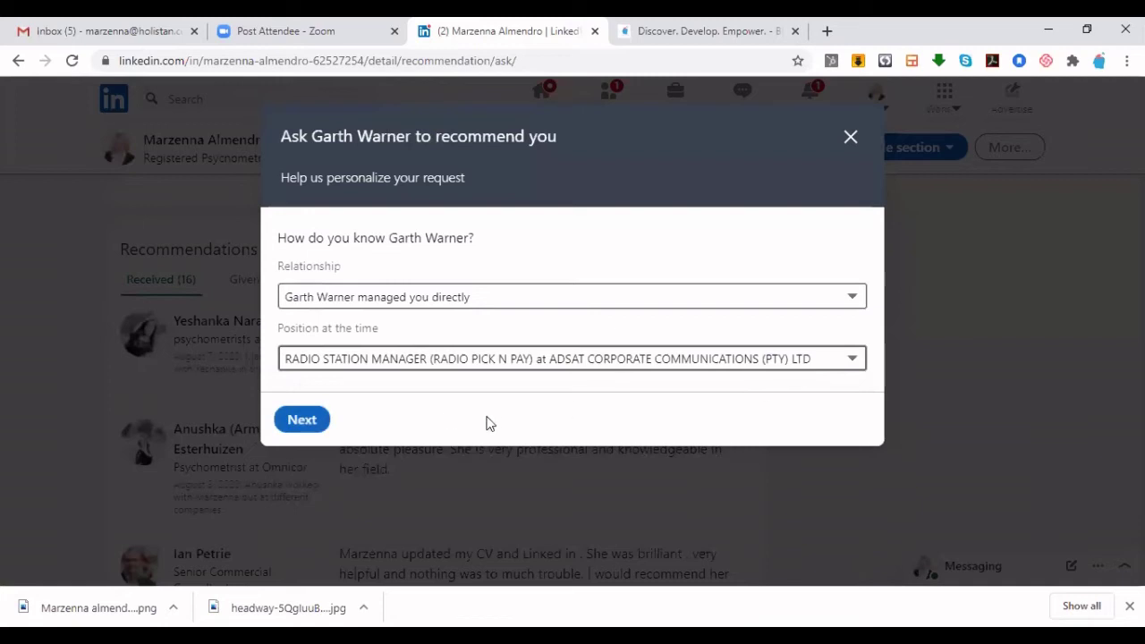
{"action": "left_click", "coordinate": [301, 419]}
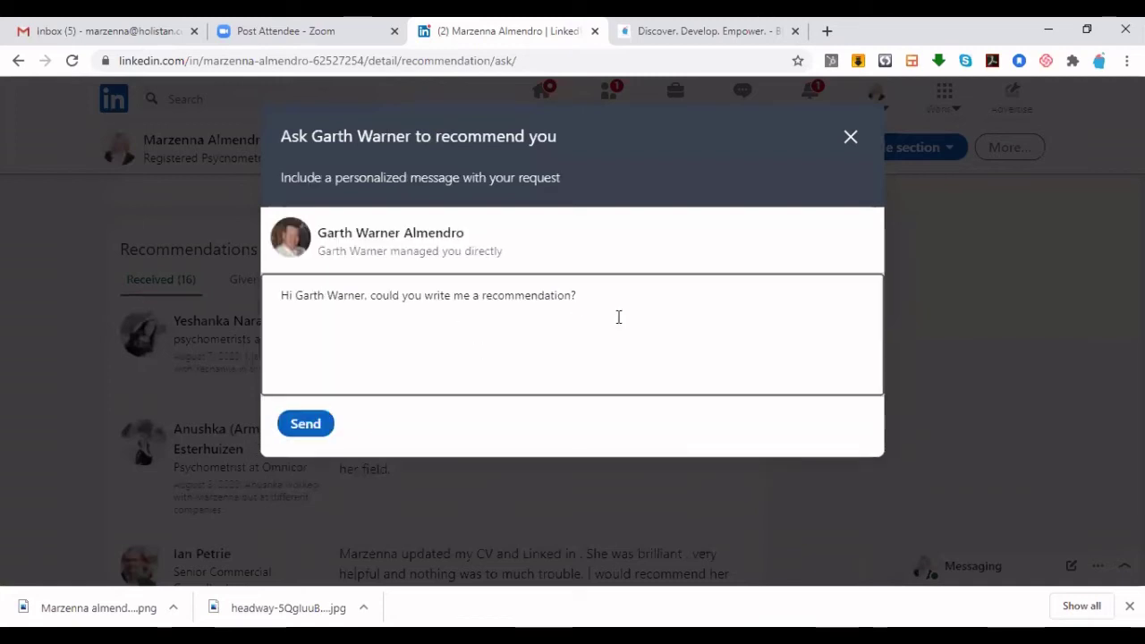
Step: Add "Babes - don't take this seriously..." below the default request message and send the recommendation request
{"action": "left_click_drag", "start_coordinate": [272, 295], "coordinate": [800, 299]}
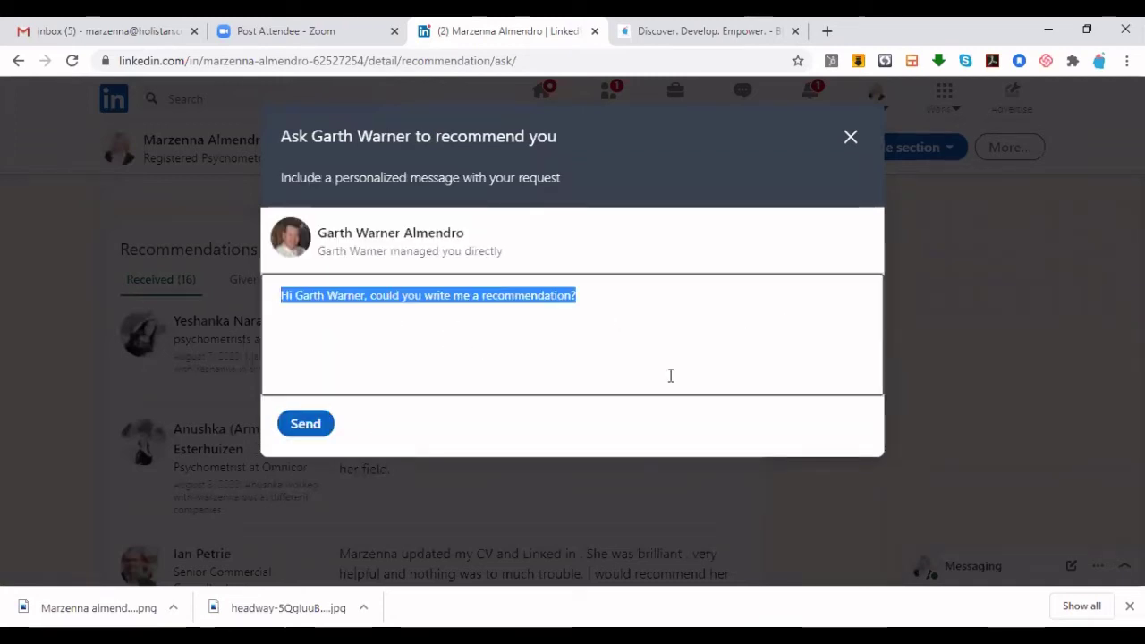
{"action": "left_click", "coordinate": [598, 310]}
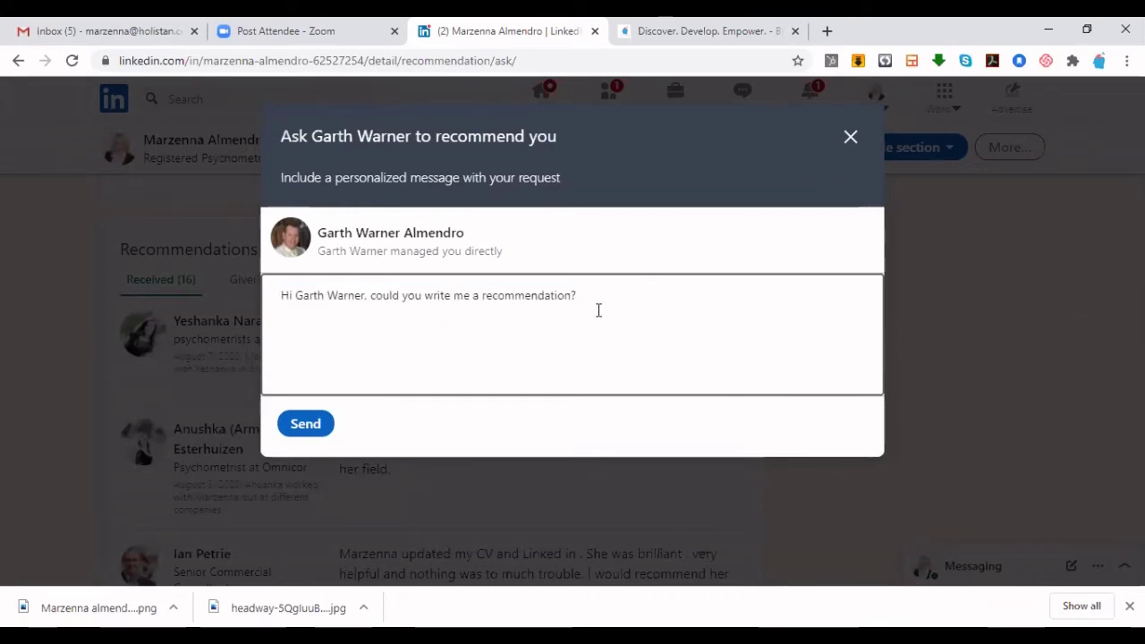
{"action": "key", "text": "Return"}
{"action": "key", "text": "Return"}
{"action": "type", "text": "Babes - don't take this seriou"}
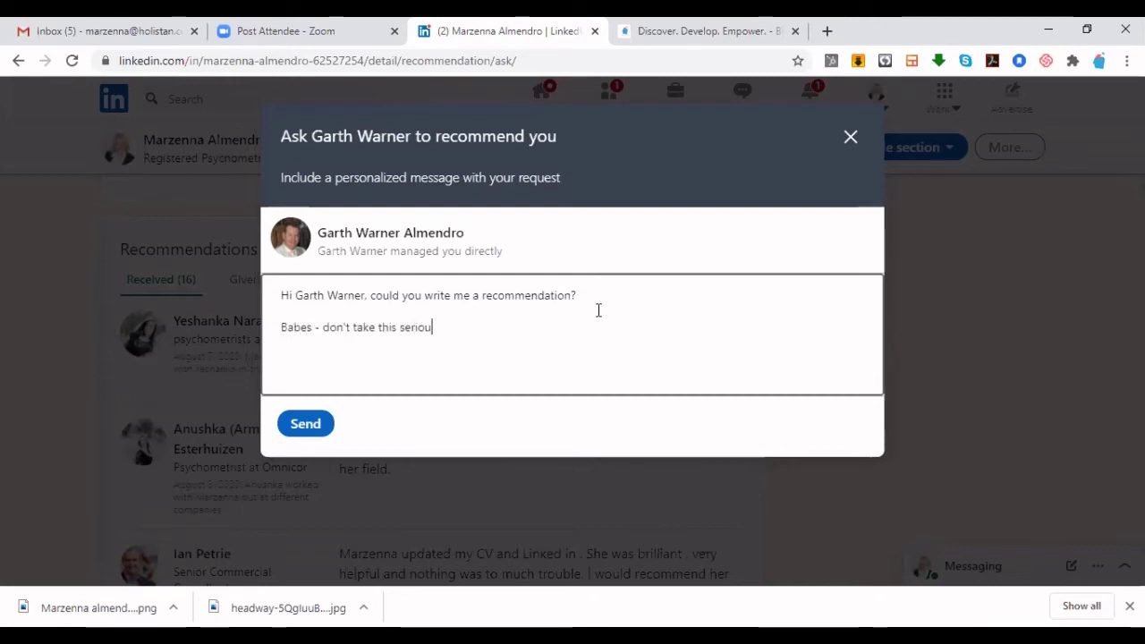
{"action": "type", "text": "y..."}
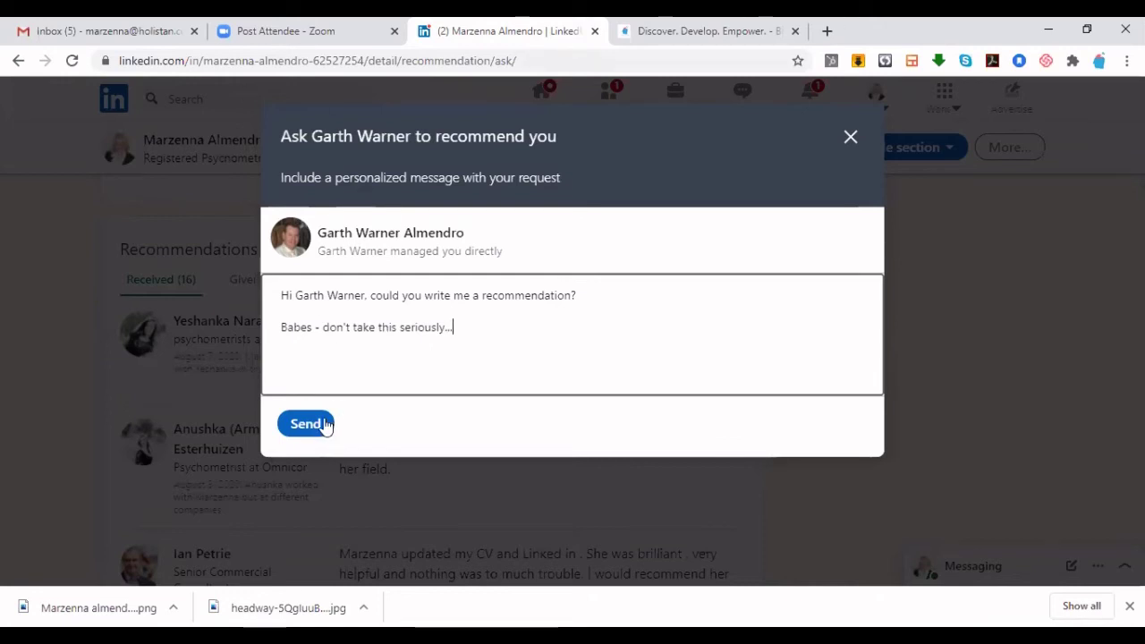
{"action": "left_click", "coordinate": [325, 426]}
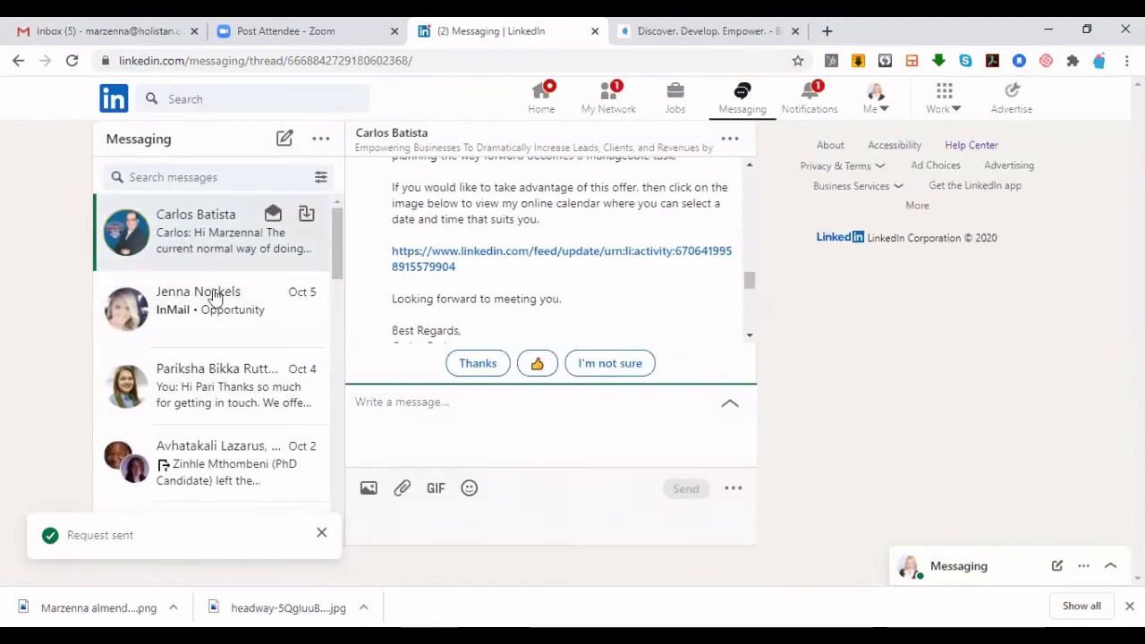
Step: Open Messaging and look through the list of conversations back to the older ones
{"action": "scroll", "coordinate": [230, 366], "scroll_direction": "down", "scroll_amount": 3}
{"action": "scroll", "coordinate": [255, 362], "scroll_direction": "up", "scroll_amount": 5}
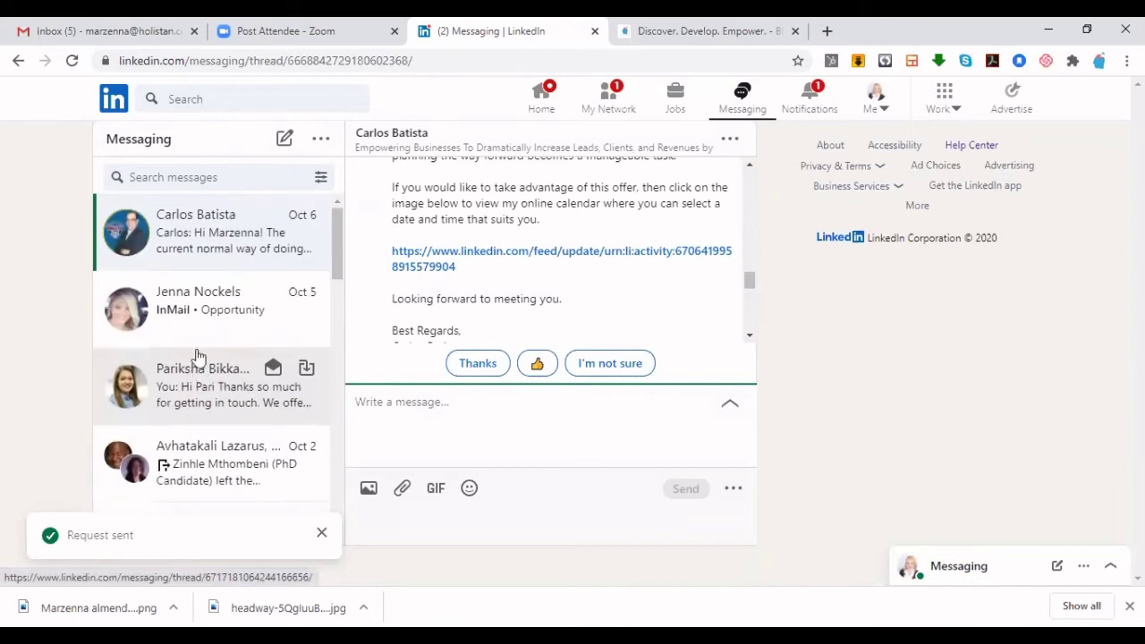
{"action": "scroll", "coordinate": [201, 360], "scroll_direction": "down", "scroll_amount": 8}
{"action": "scroll", "coordinate": [213, 363], "scroll_direction": "down", "scroll_amount": 5}
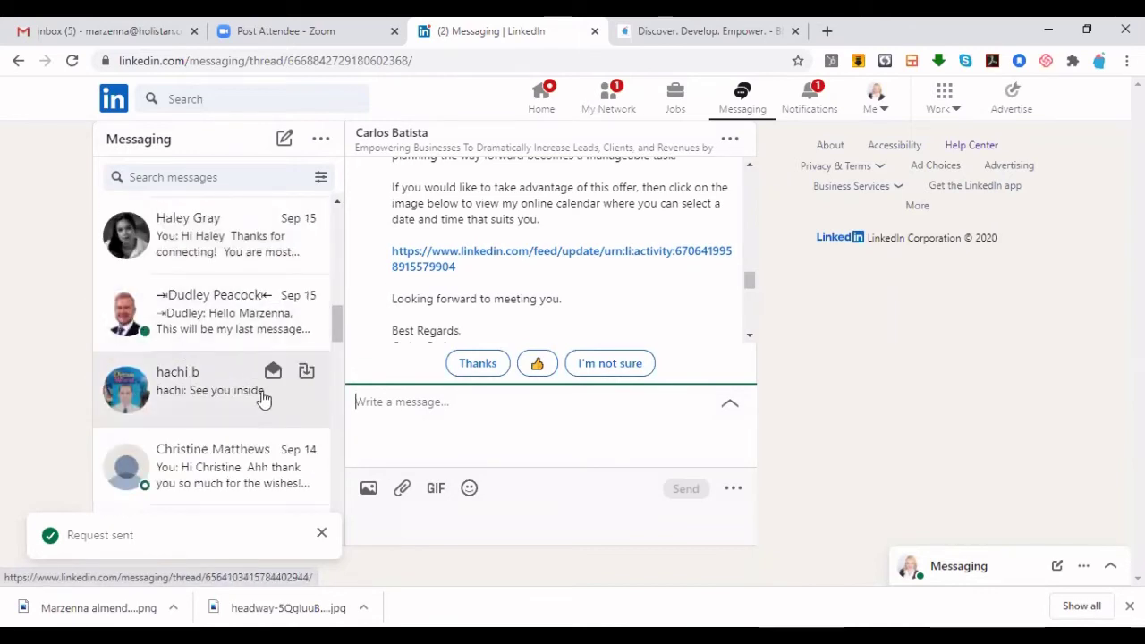
{"action": "scroll", "coordinate": [168, 451], "scroll_direction": "down", "scroll_amount": 1}
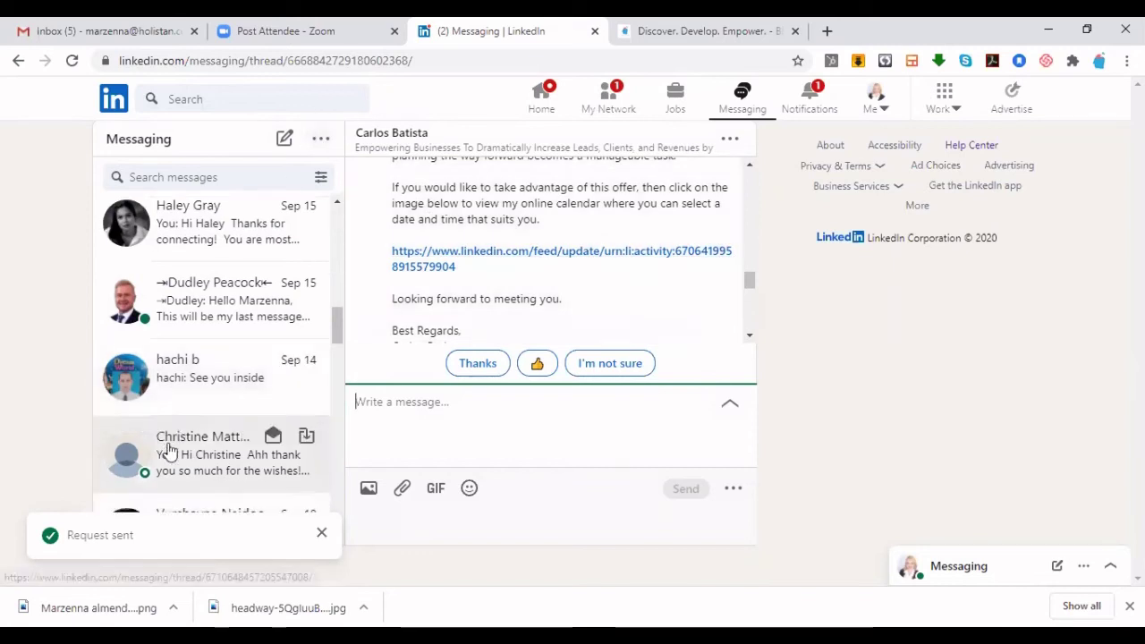
{"action": "scroll", "coordinate": [168, 450], "scroll_direction": "down", "scroll_amount": 10}
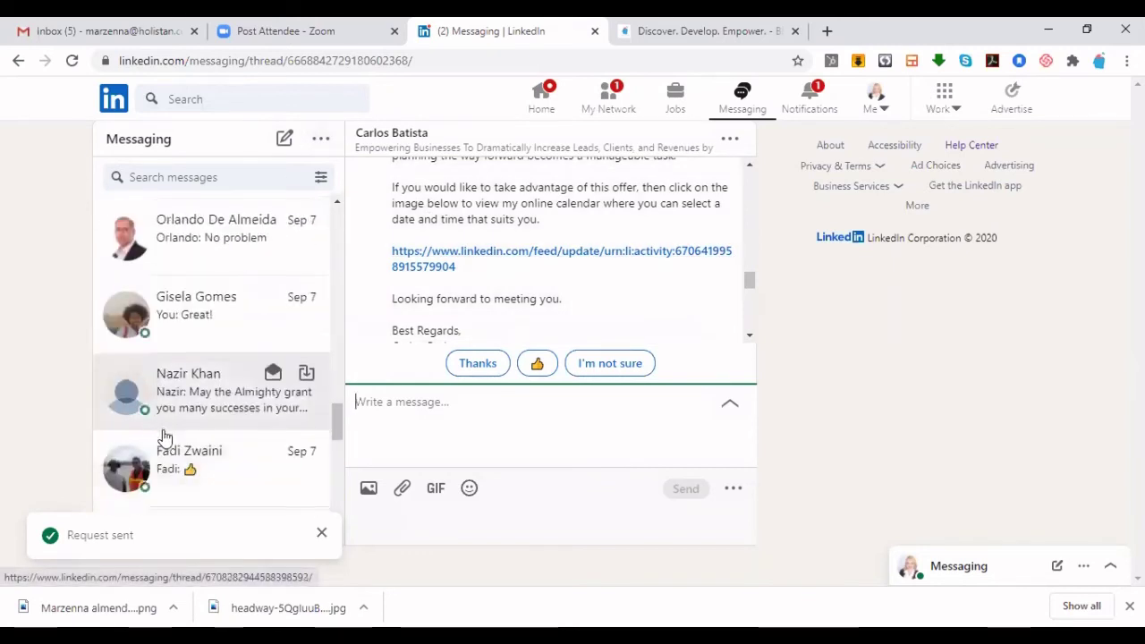
{"action": "scroll", "coordinate": [179, 447], "scroll_direction": "down", "scroll_amount": 8}
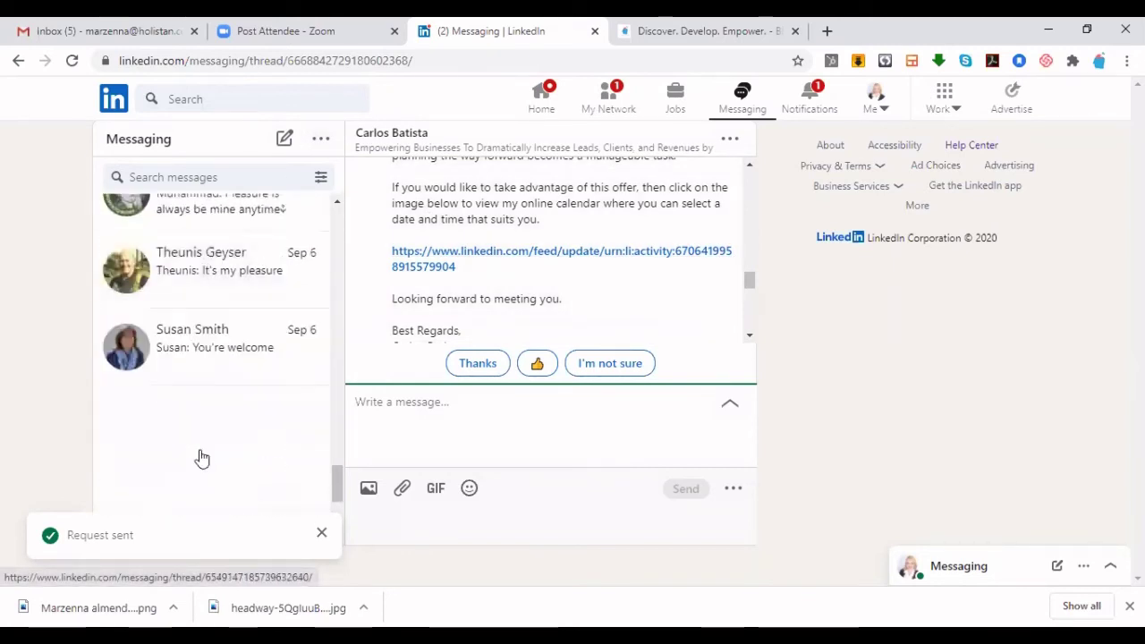
{"action": "scroll", "coordinate": [164, 340], "scroll_direction": "down", "scroll_amount": 5}
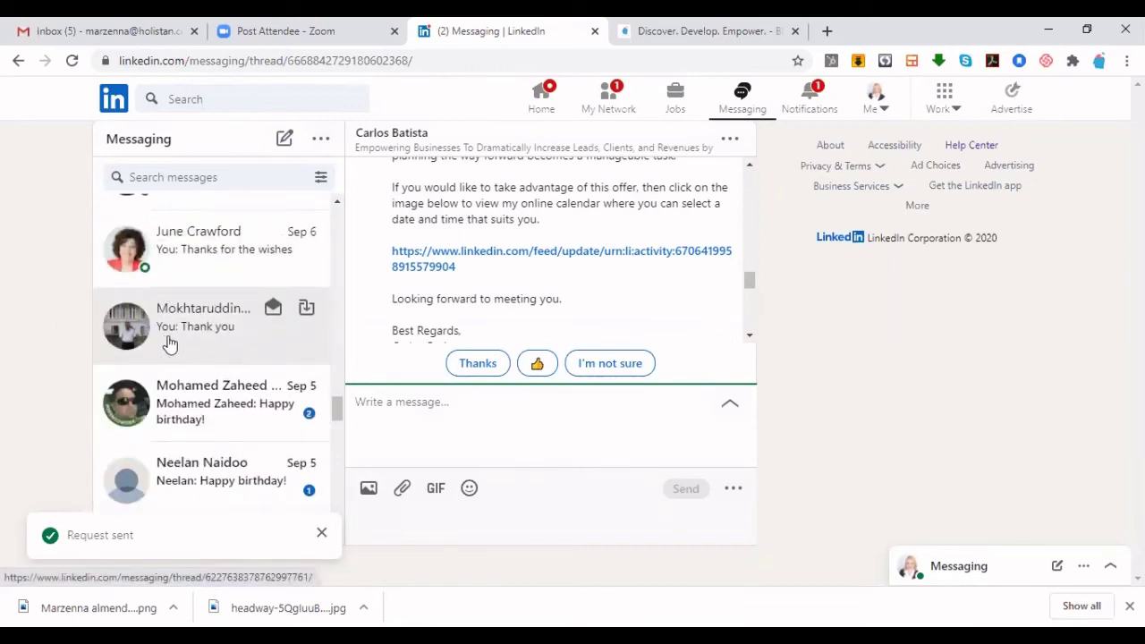
{"action": "scroll", "coordinate": [231, 358], "scroll_direction": "down", "scroll_amount": 2}
{"action": "scroll", "coordinate": [238, 377], "scroll_direction": "down", "scroll_amount": 7}
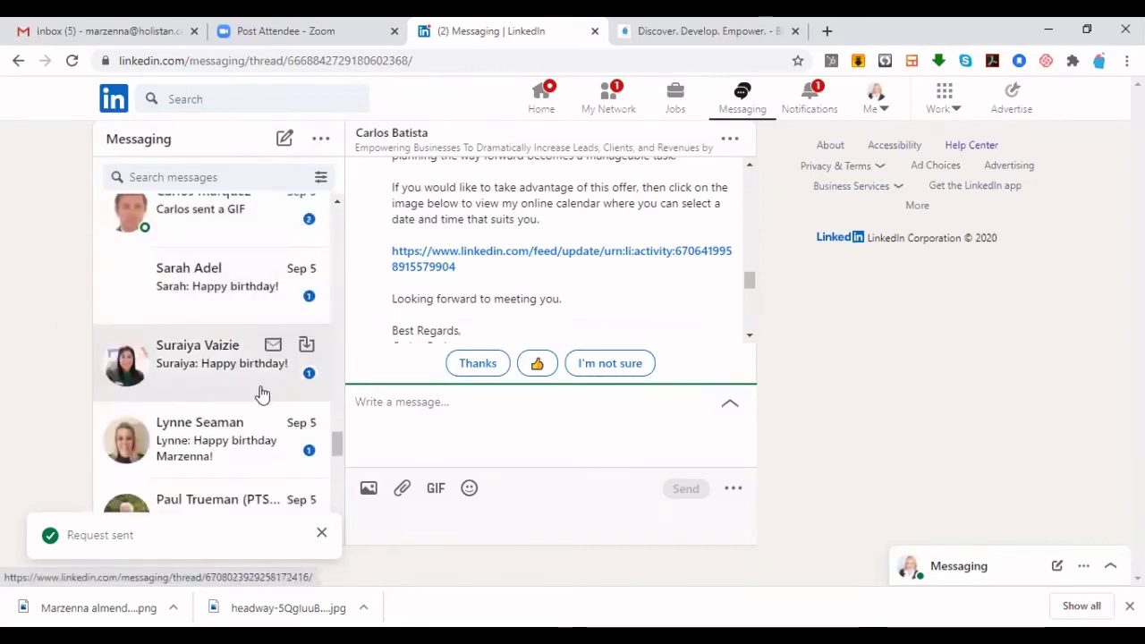
{"action": "scroll", "coordinate": [261, 413], "scroll_direction": "down", "scroll_amount": 8}
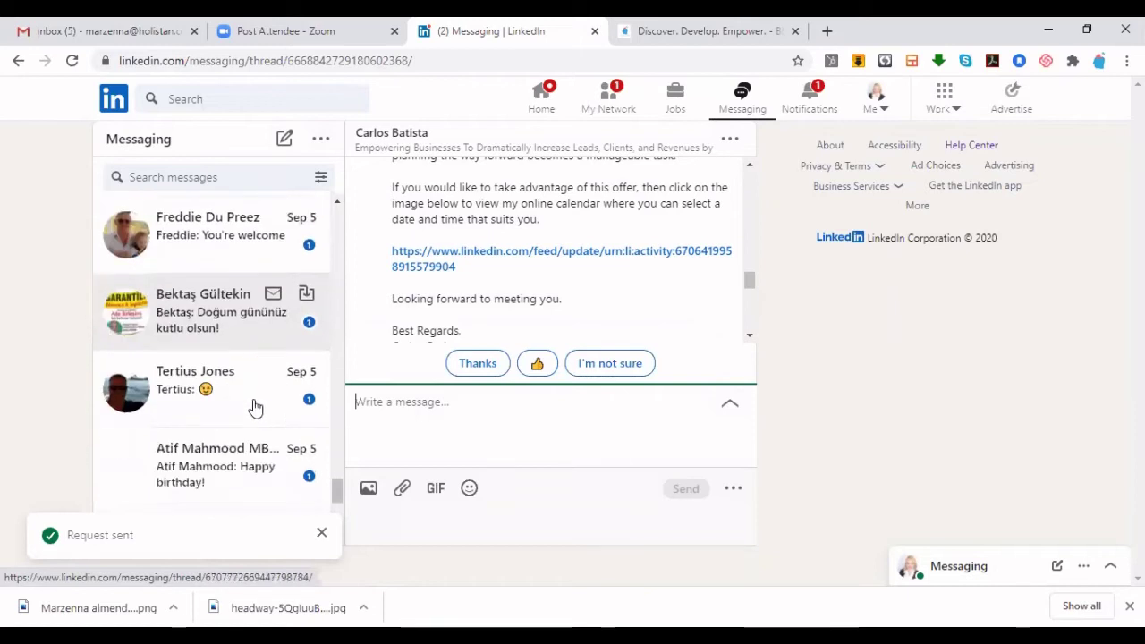
{"action": "scroll", "coordinate": [233, 376], "scroll_direction": "down", "scroll_amount": 6}
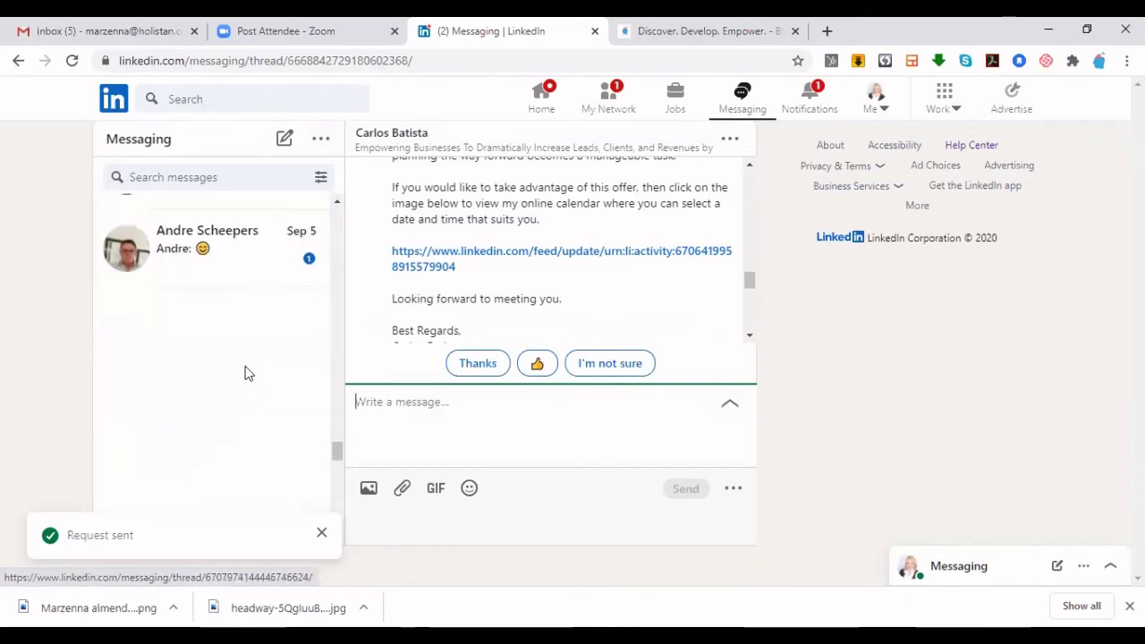
{"action": "scroll", "coordinate": [243, 376], "scroll_direction": "down", "scroll_amount": 2}
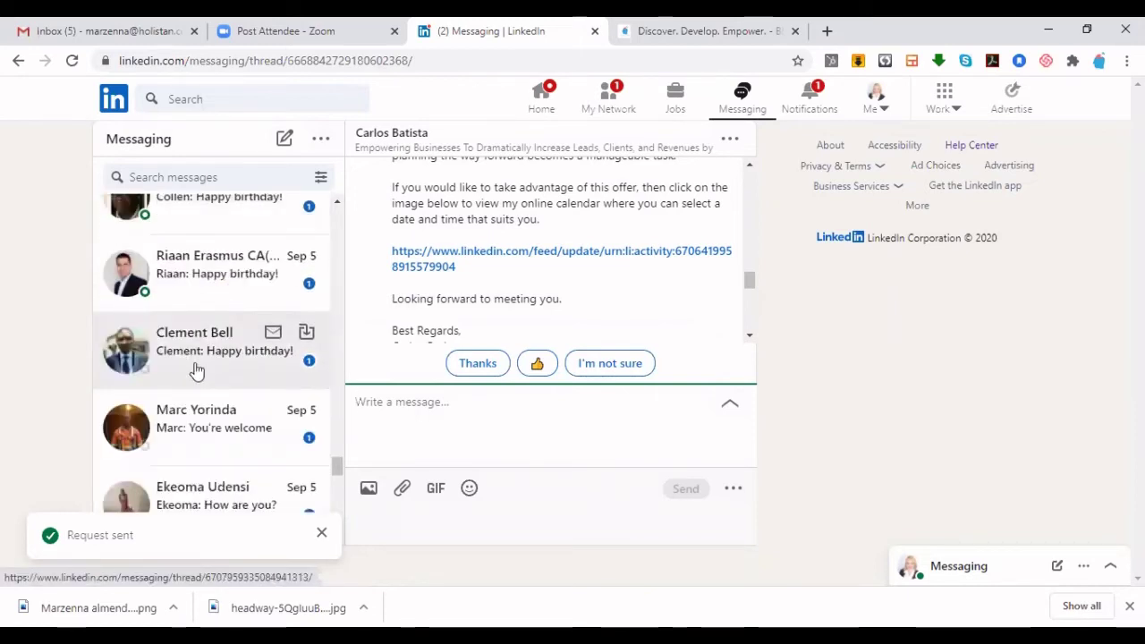
{"action": "scroll", "coordinate": [223, 385], "scroll_direction": "down", "scroll_amount": 5}
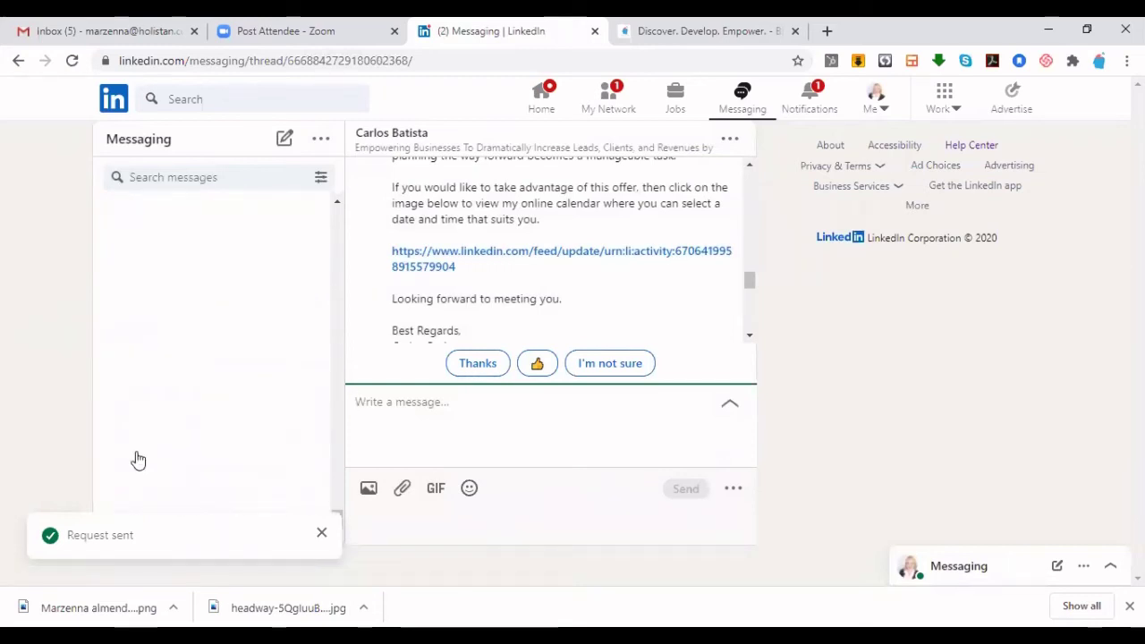
{"action": "scroll", "coordinate": [130, 394], "scroll_direction": "down", "scroll_amount": 5}
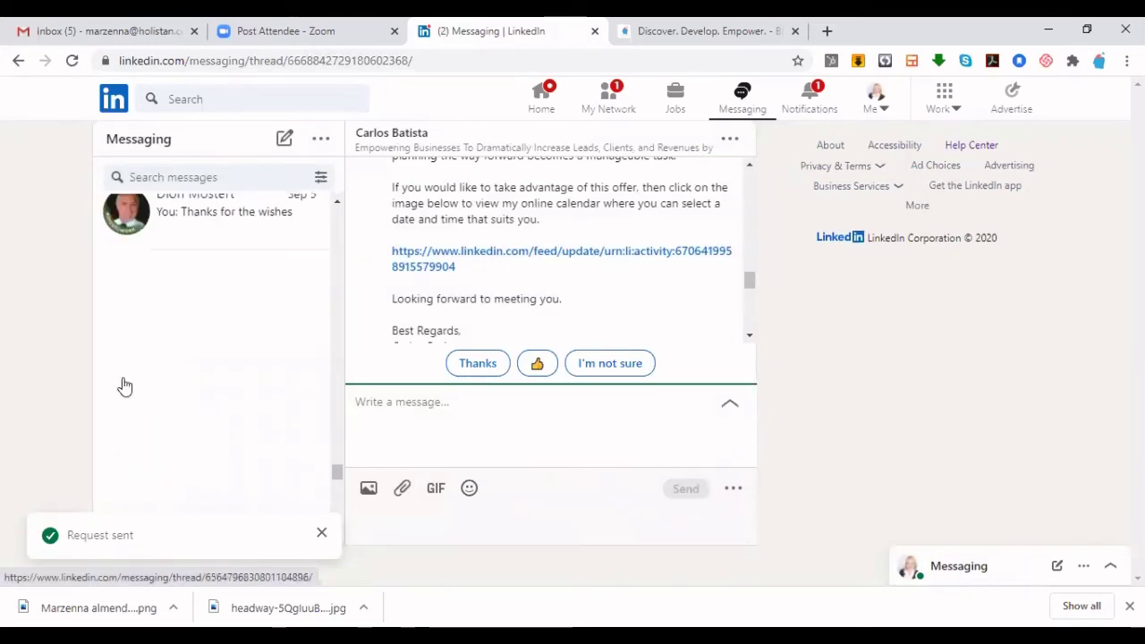
{"action": "scroll", "coordinate": [179, 385], "scroll_direction": "down", "scroll_amount": 4}
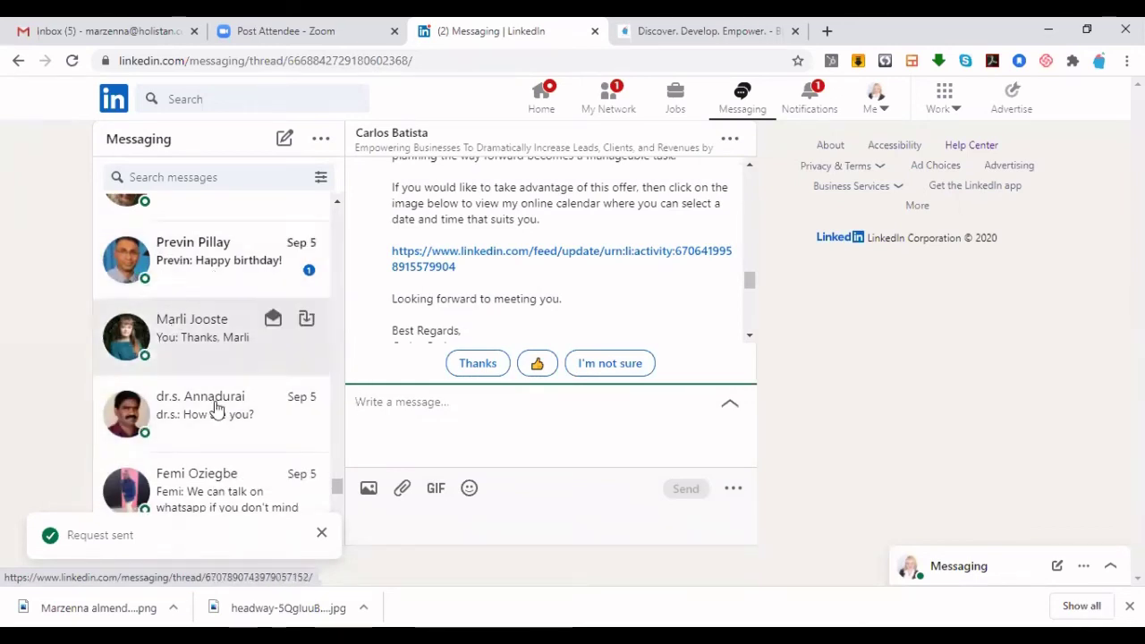
Step: Look through the older conversations for the August 7 one about a received recommendation, and open it to read its messages
{"action": "scroll", "coordinate": [147, 403], "scroll_direction": "down", "scroll_amount": 2}
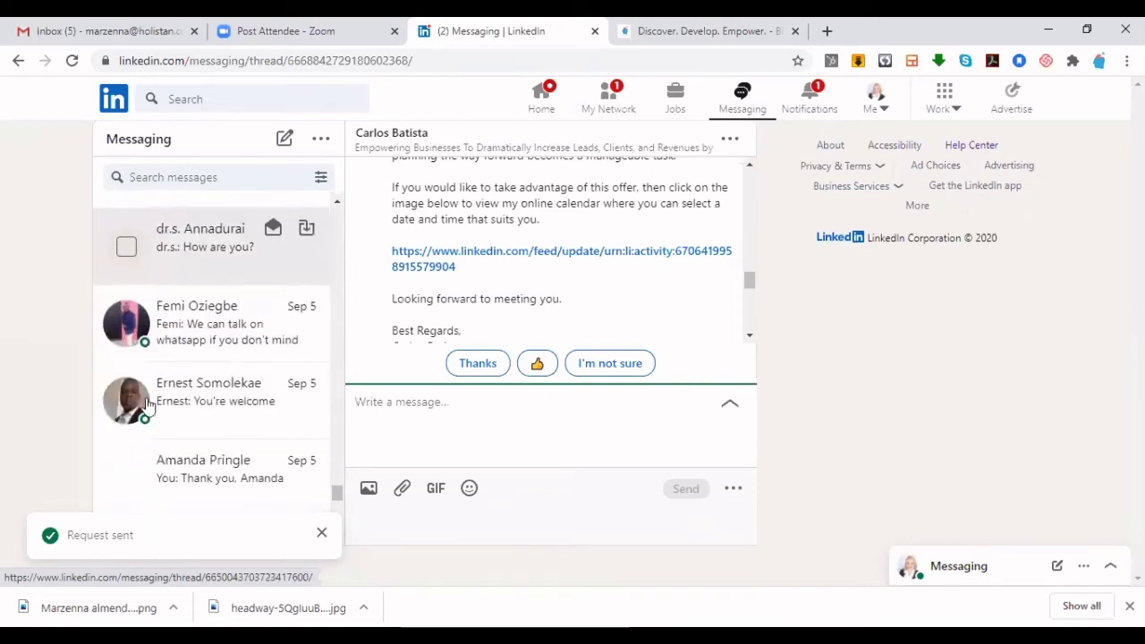
{"action": "scroll", "coordinate": [143, 404], "scroll_direction": "down", "scroll_amount": 2}
{"action": "scroll", "coordinate": [108, 250], "scroll_direction": "down", "scroll_amount": 1}
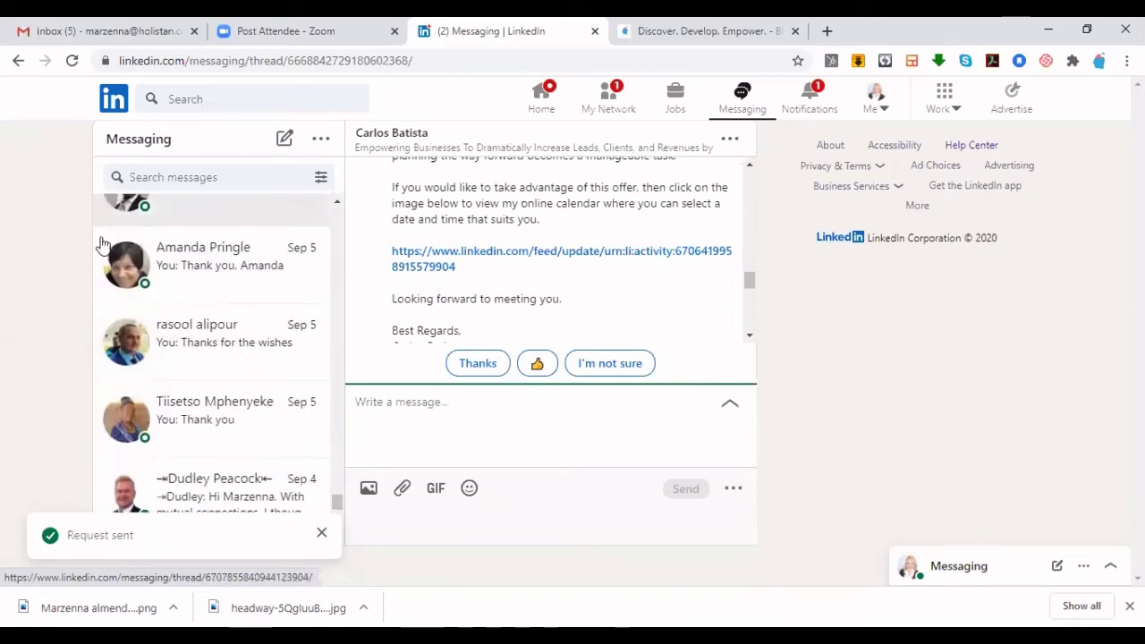
{"action": "scroll", "coordinate": [232, 403], "scroll_direction": "down", "scroll_amount": 2}
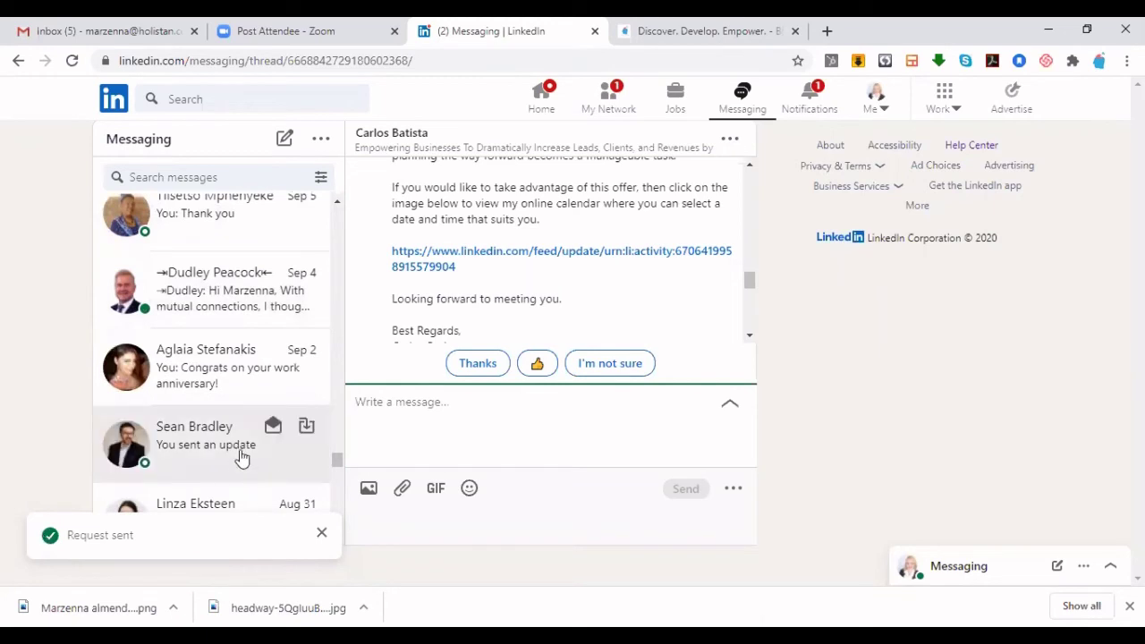
{"action": "scroll", "coordinate": [240, 457], "scroll_direction": "down", "scroll_amount": 8}
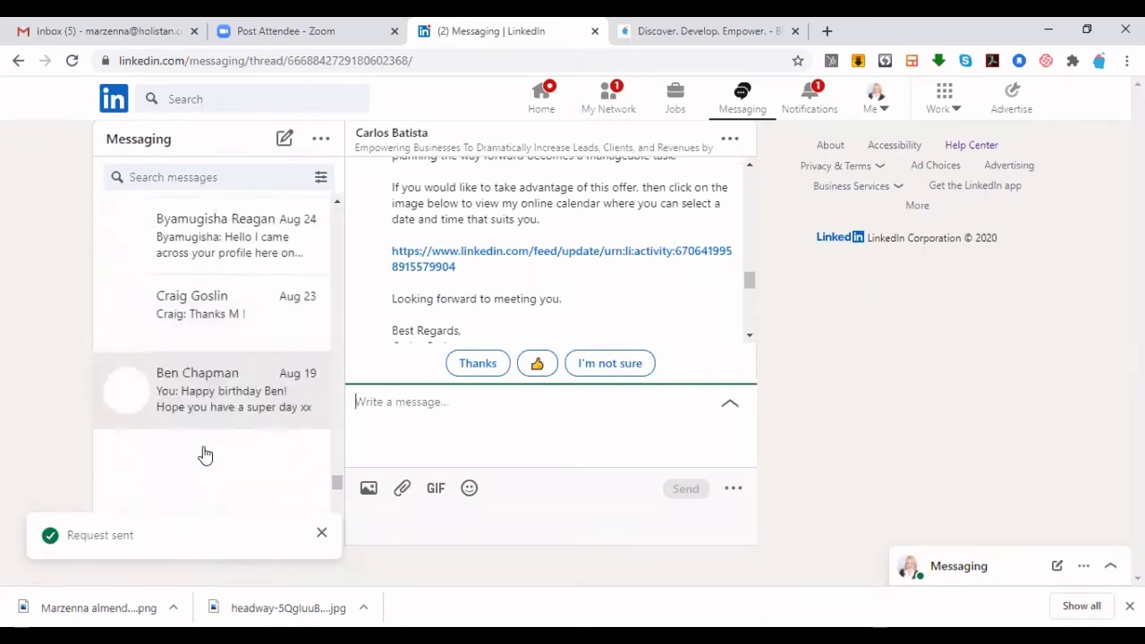
{"action": "scroll", "coordinate": [205, 456], "scroll_direction": "down", "scroll_amount": 3}
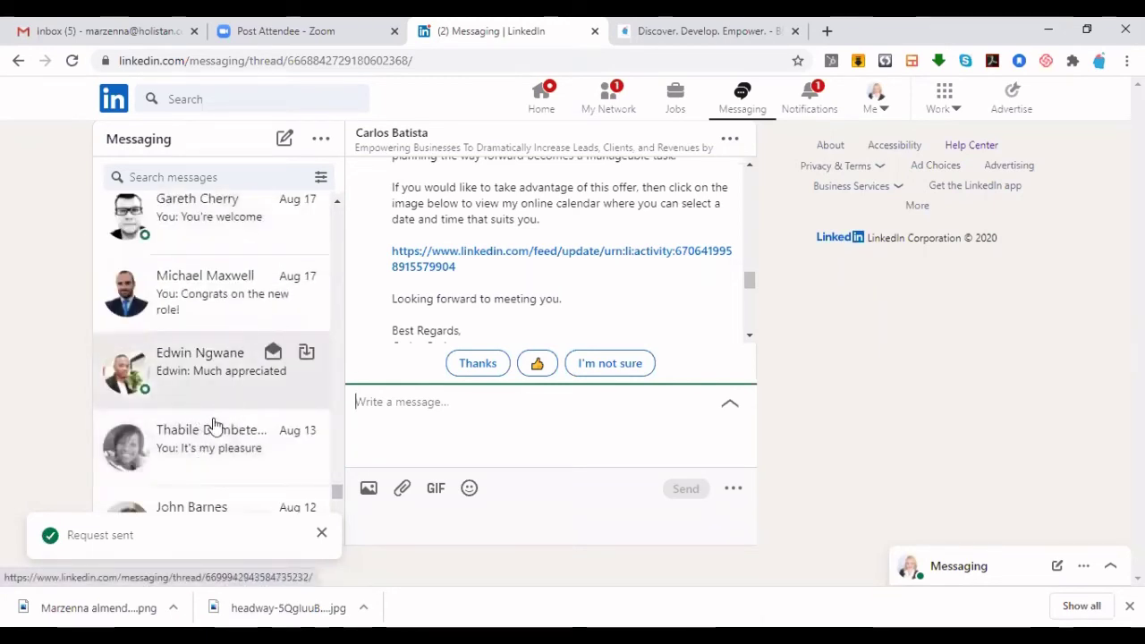
{"action": "scroll", "coordinate": [213, 426], "scroll_direction": "down", "scroll_amount": 6}
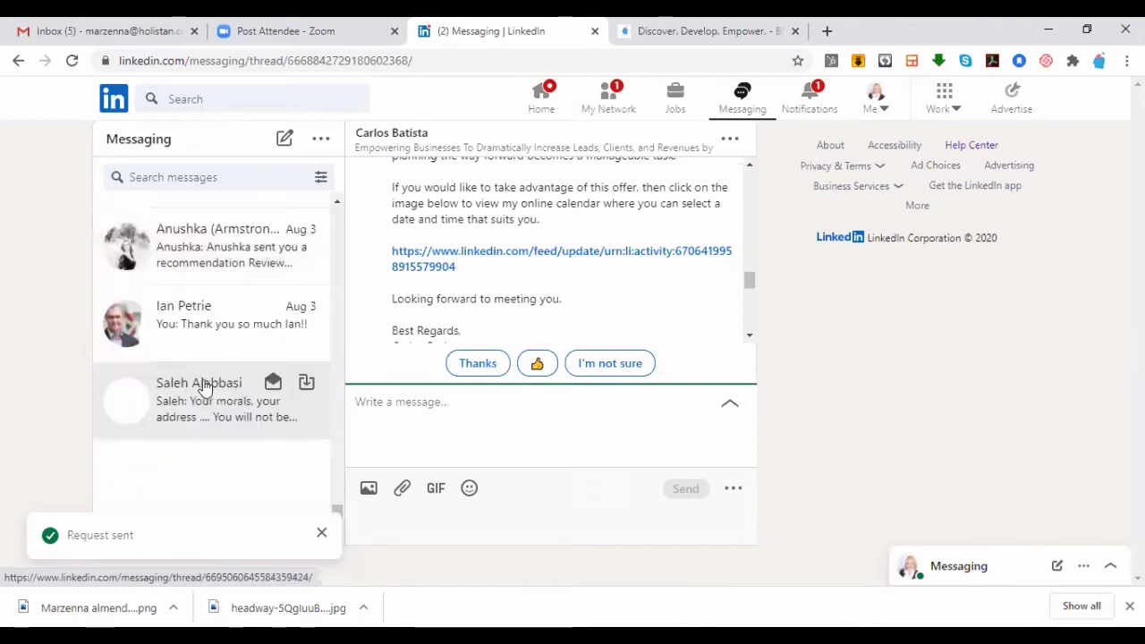
{"action": "scroll", "coordinate": [223, 403], "scroll_direction": "up", "scroll_amount": 4}
{"action": "scroll", "coordinate": [229, 409], "scroll_direction": "down", "scroll_amount": 1}
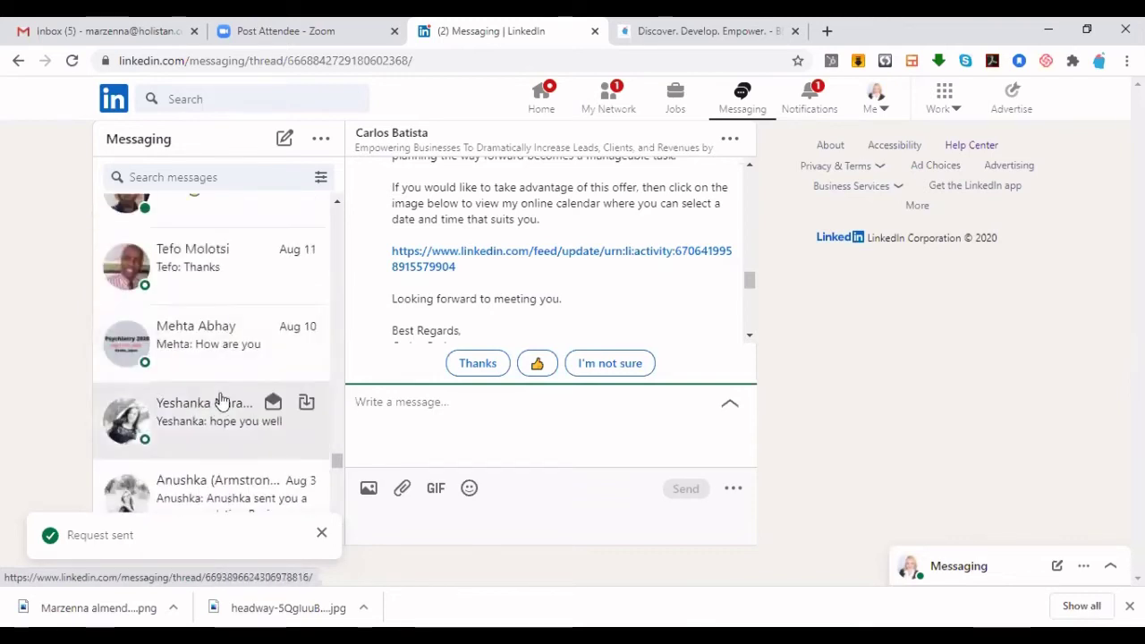
{"action": "left_click", "coordinate": [215, 412]}
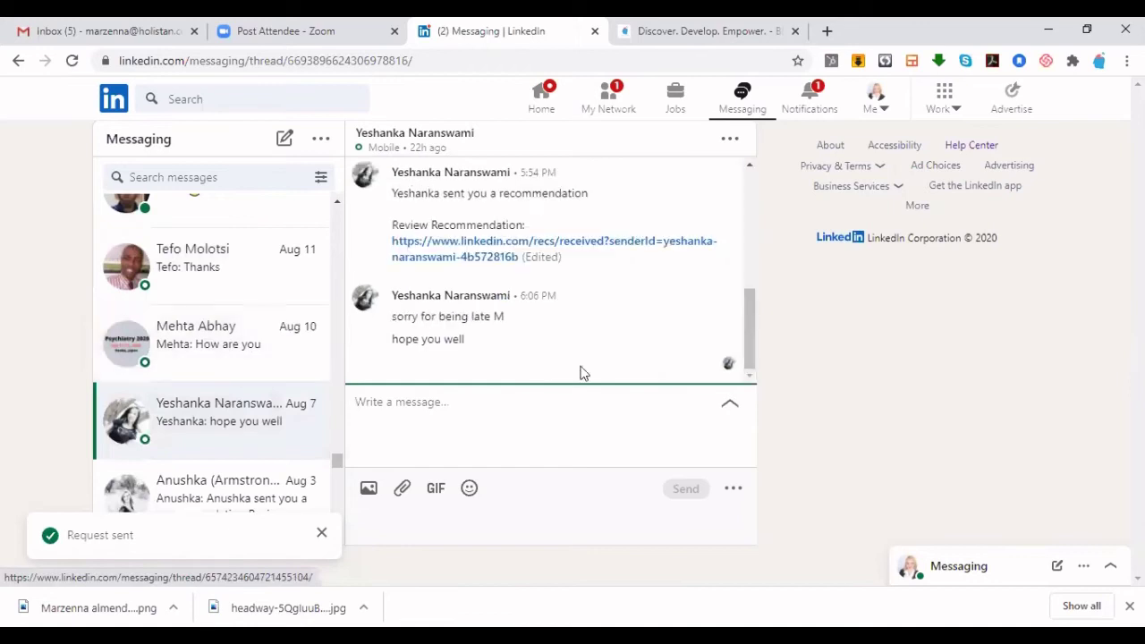
{"action": "scroll", "coordinate": [577, 282], "scroll_direction": "up", "scroll_amount": 5}
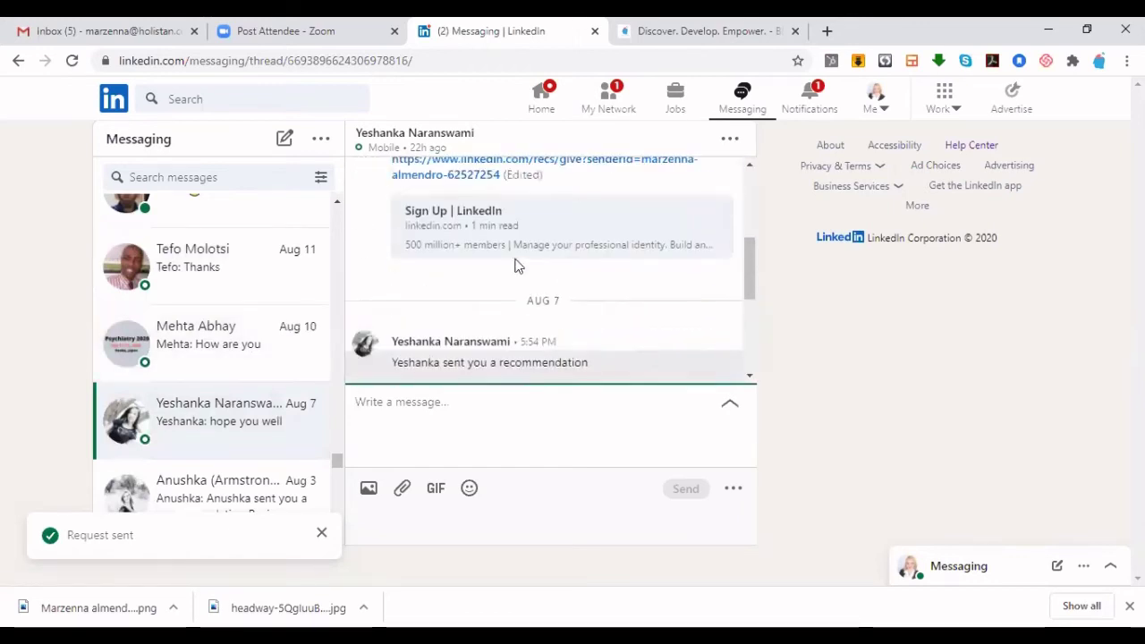
{"action": "scroll", "coordinate": [534, 245], "scroll_direction": "down", "scroll_amount": 3}
{"action": "scroll", "coordinate": [527, 237], "scroll_direction": "up", "scroll_amount": 2}
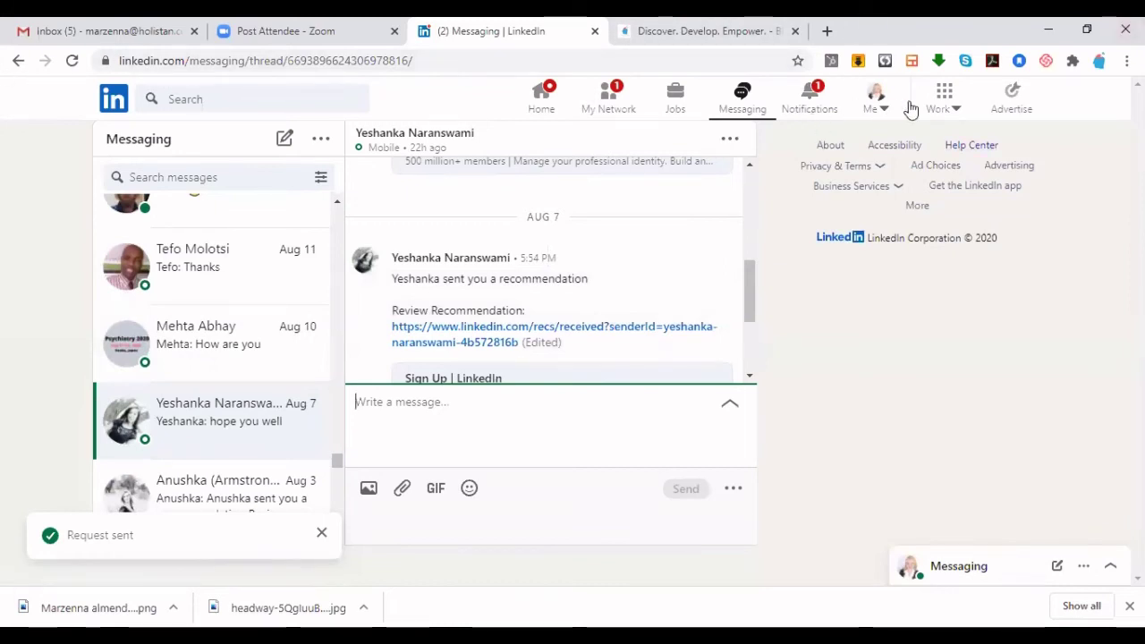
Step: Open your own profile and show the given recommendations in its Recommendations section
{"action": "left_click", "coordinate": [875, 112]}
{"action": "left_click", "coordinate": [799, 234]}
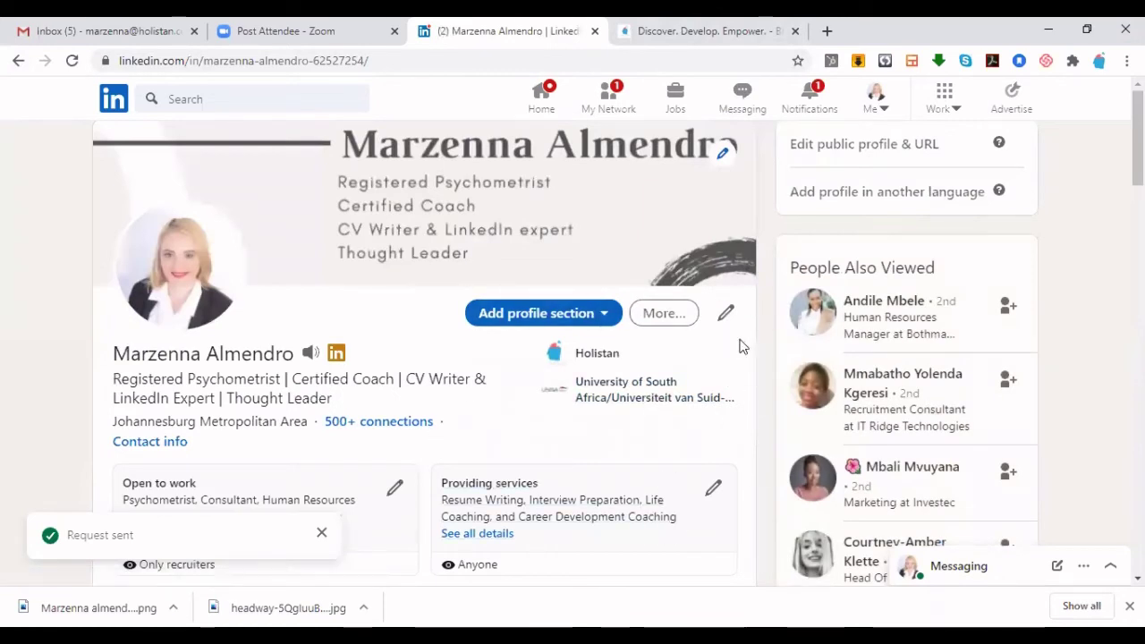
{"action": "scroll", "coordinate": [194, 325], "scroll_direction": "down", "scroll_amount": 15}
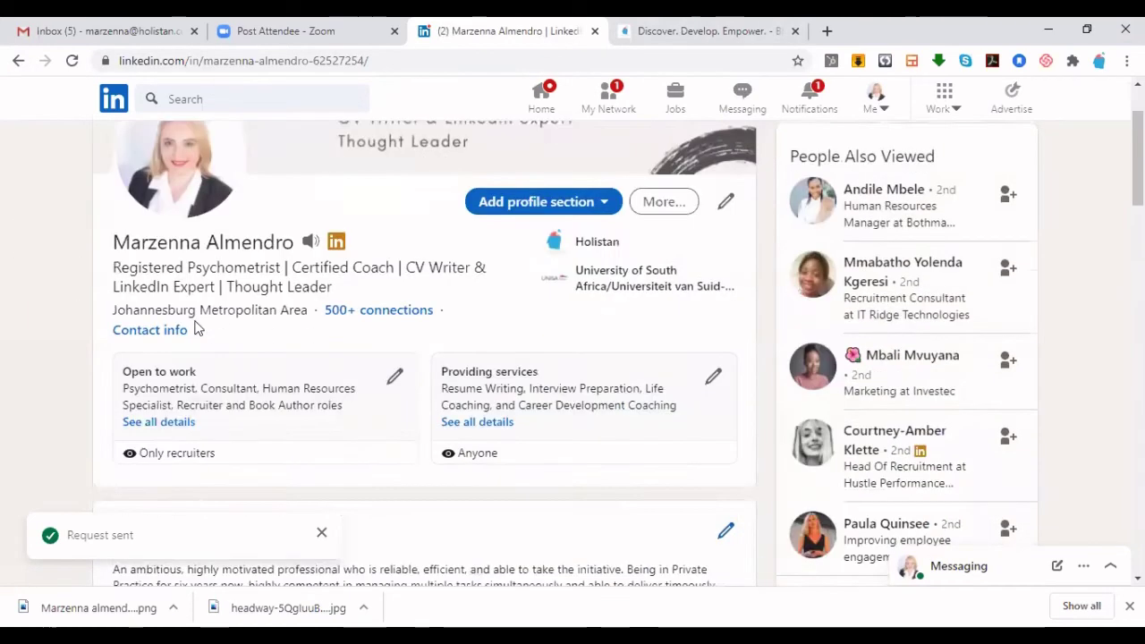
{"action": "scroll", "coordinate": [400, 395], "scroll_direction": "down", "scroll_amount": 15}
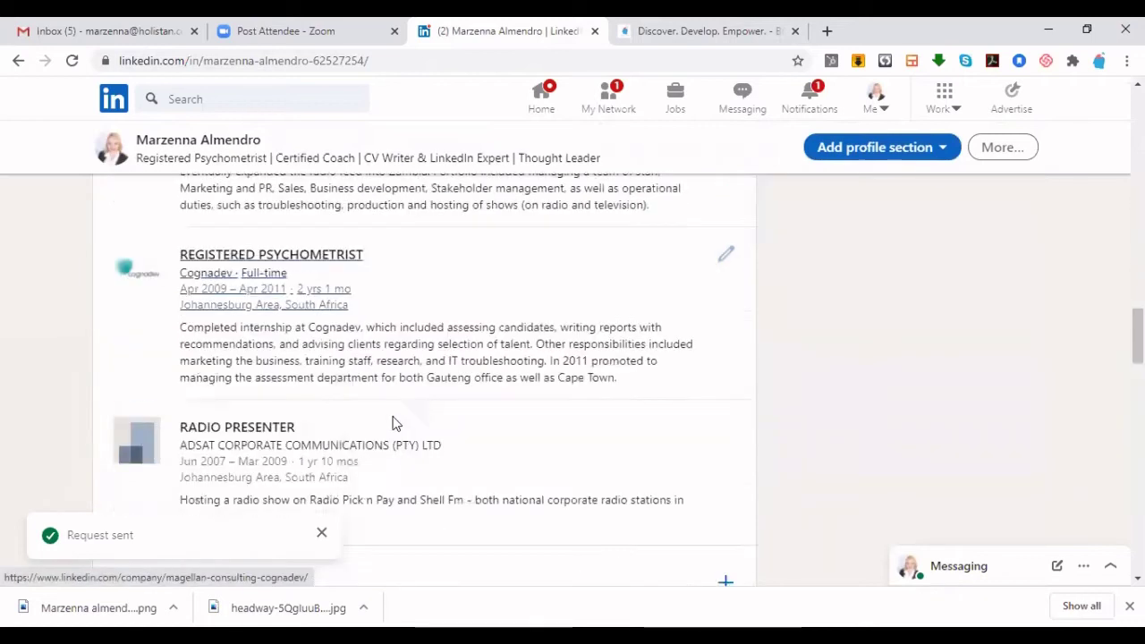
{"action": "scroll", "coordinate": [503, 418], "scroll_direction": "down", "scroll_amount": 10}
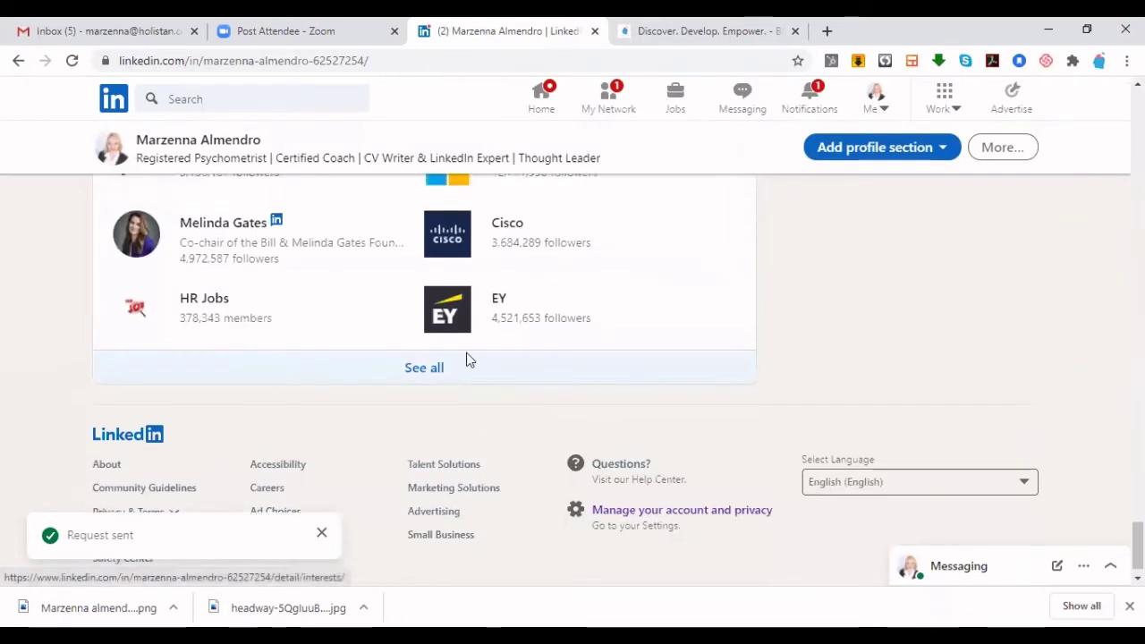
{"action": "scroll", "coordinate": [479, 376], "scroll_direction": "up", "scroll_amount": 10}
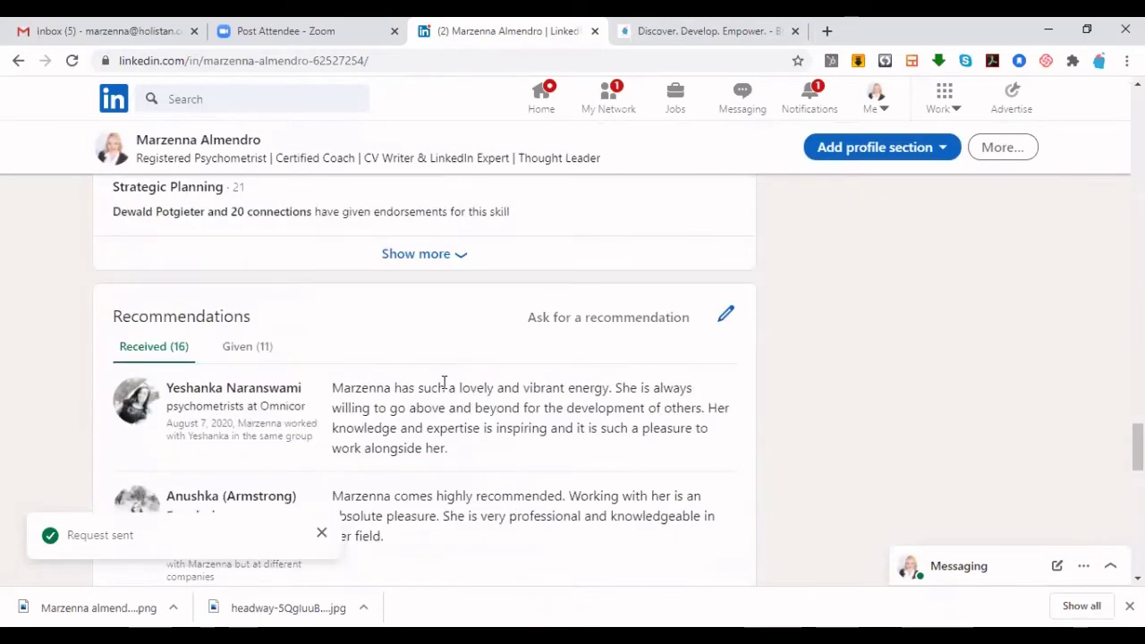
{"action": "left_click", "coordinate": [255, 347]}
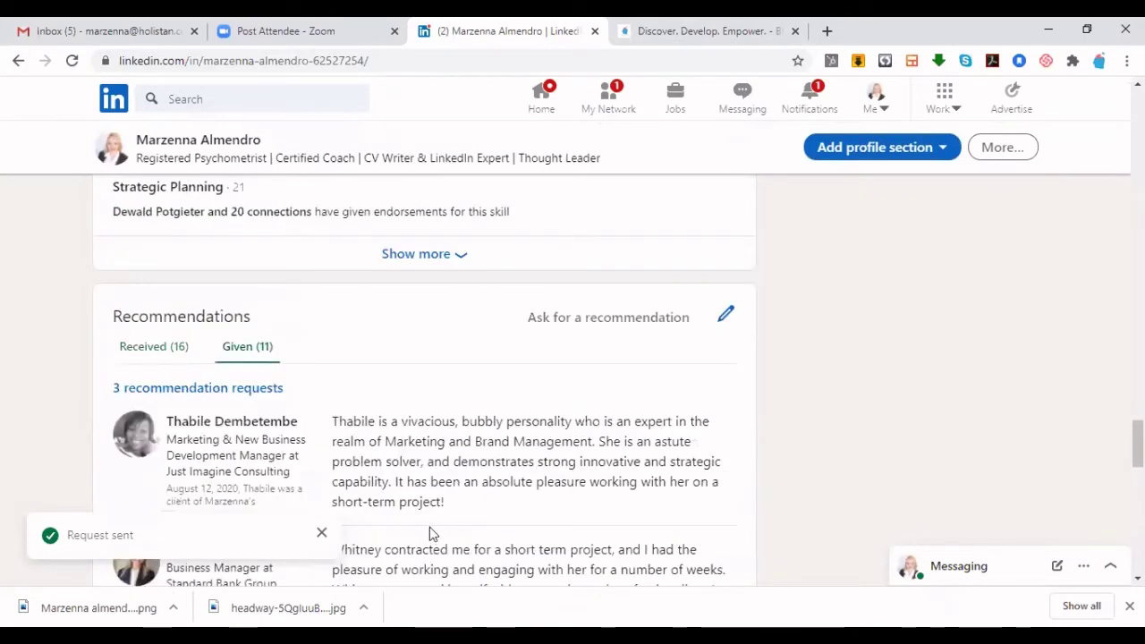
Step: Expand the list of given recommendations and read through the entries
{"action": "scroll", "coordinate": [493, 384], "scroll_direction": "down", "scroll_amount": 3}
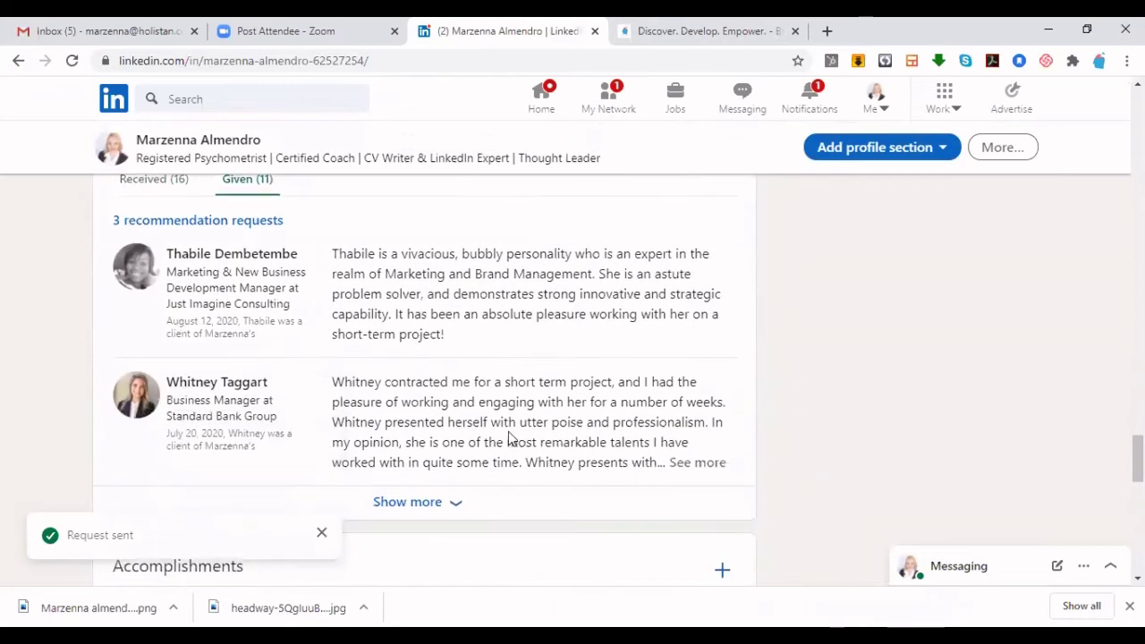
{"action": "left_click", "coordinate": [411, 423]}
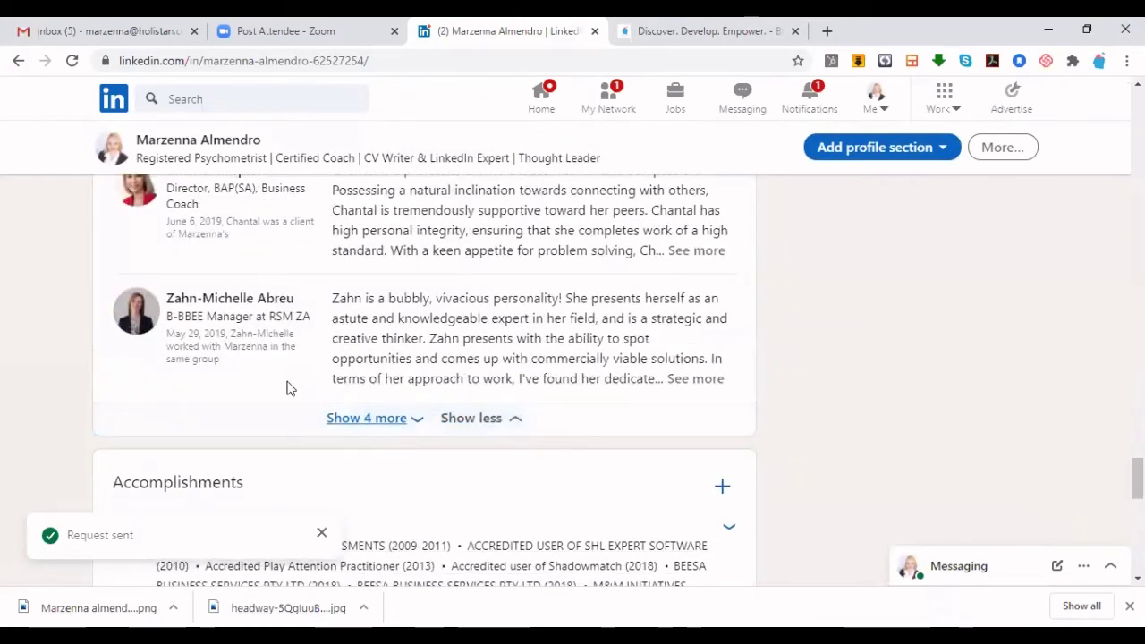
{"action": "scroll", "coordinate": [400, 373], "scroll_direction": "up", "scroll_amount": 1}
{"action": "scroll", "coordinate": [400, 373], "scroll_direction": "up", "scroll_amount": 5}
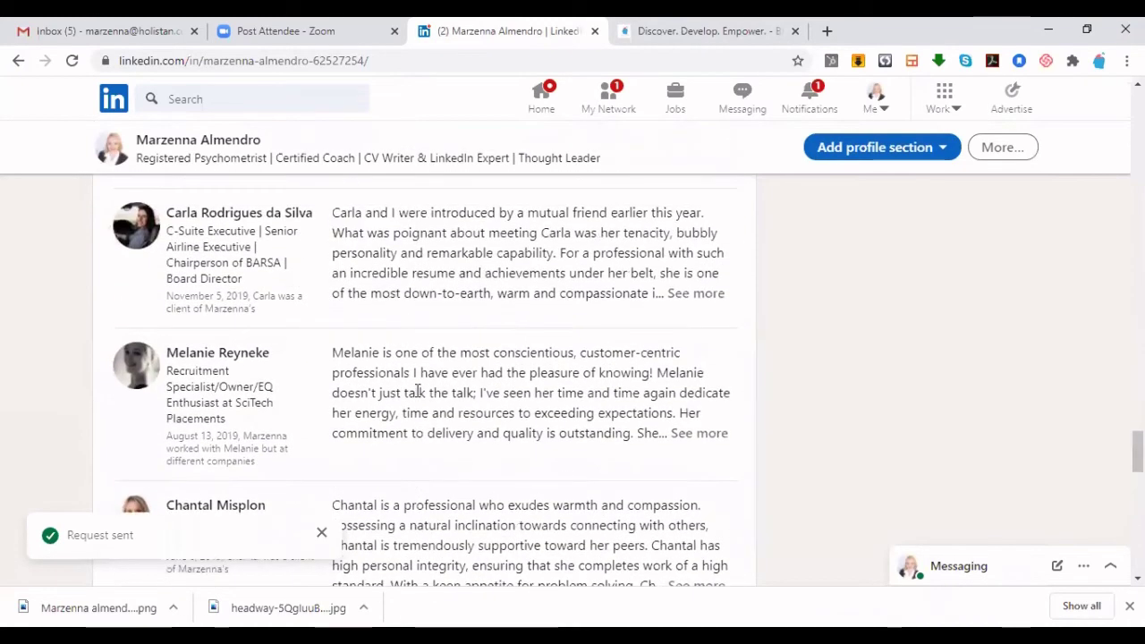
{"action": "scroll", "coordinate": [420, 416], "scroll_direction": "up", "scroll_amount": 5}
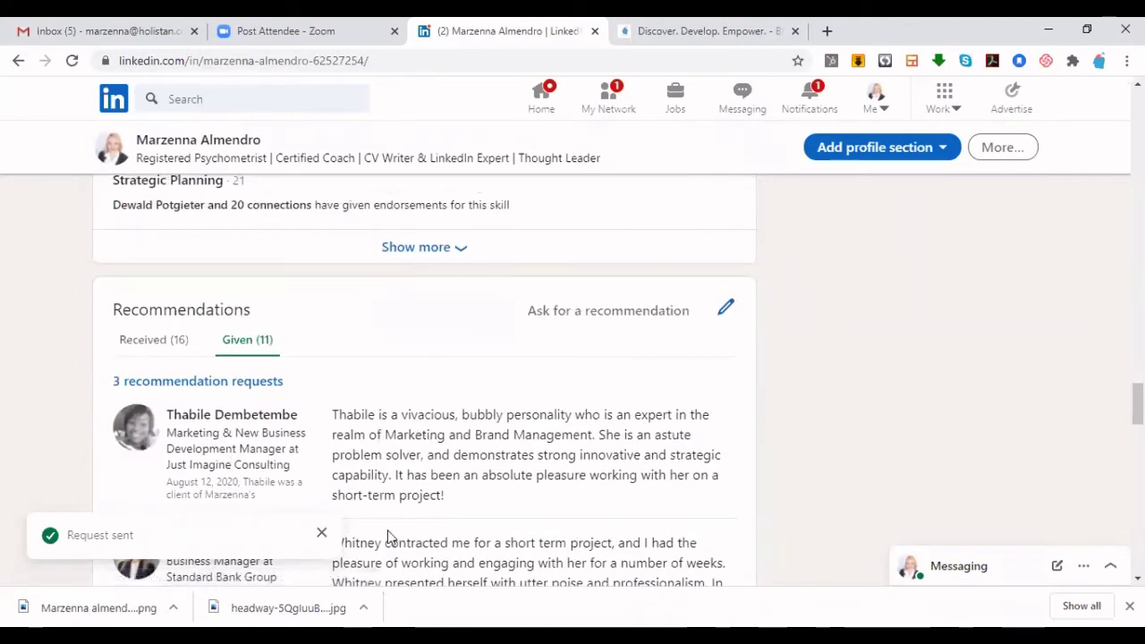
{"action": "scroll", "coordinate": [659, 379], "scroll_direction": "down", "scroll_amount": 10}
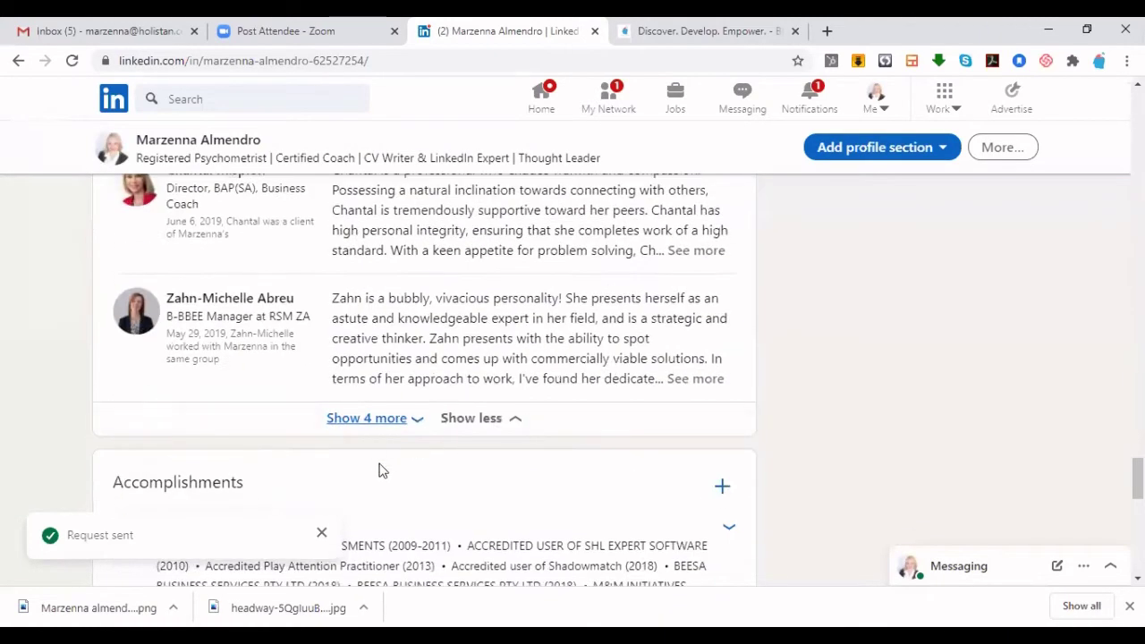
Step: Dismiss the sent-request notification and review the Accomplishments section from Courses to Publication
{"action": "scroll", "coordinate": [382, 470], "scroll_direction": "down", "scroll_amount": 2}
{"action": "left_click", "coordinate": [321, 534]}
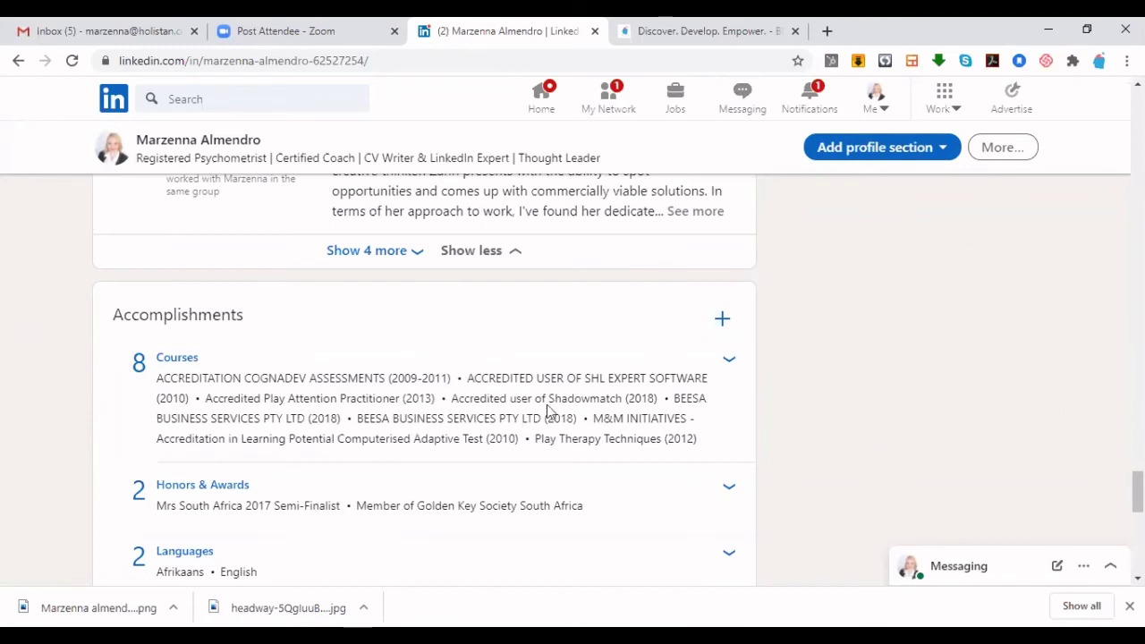
{"action": "scroll", "coordinate": [299, 516], "scroll_direction": "down", "scroll_amount": 2}
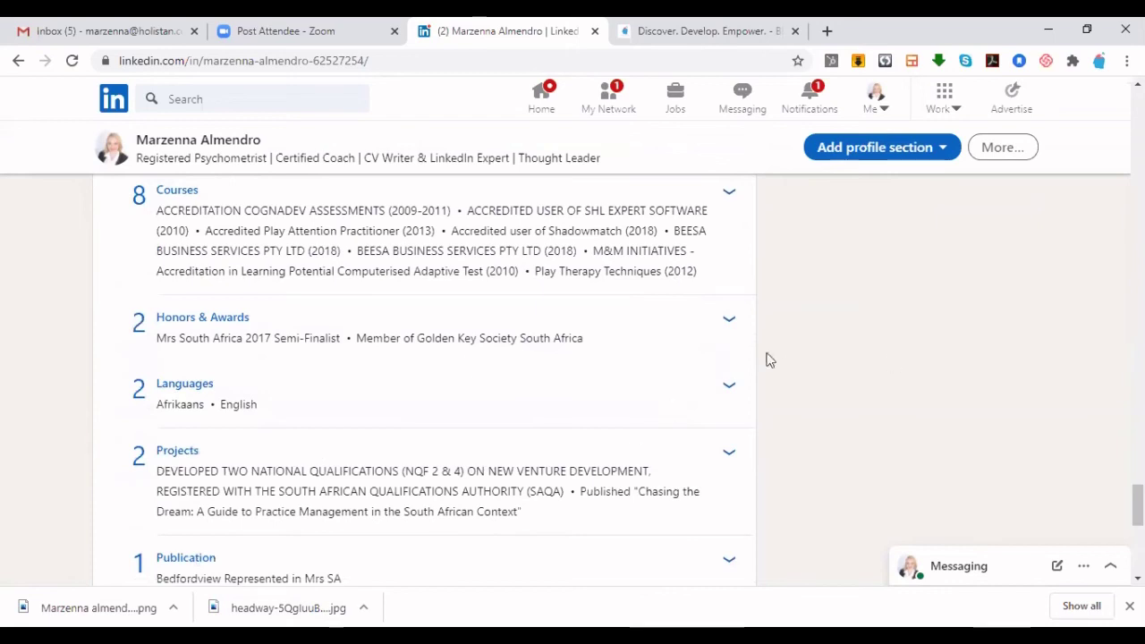
{"action": "scroll", "coordinate": [237, 403], "scroll_direction": "down", "scroll_amount": 1}
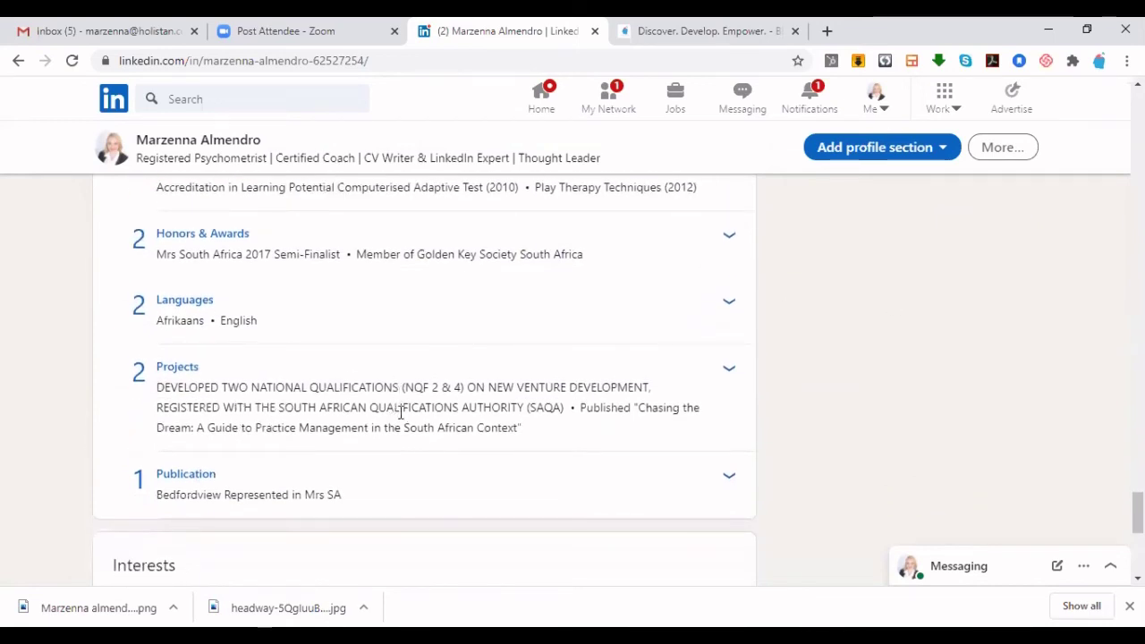
{"action": "scroll", "coordinate": [401, 412], "scroll_direction": "down", "scroll_amount": 2}
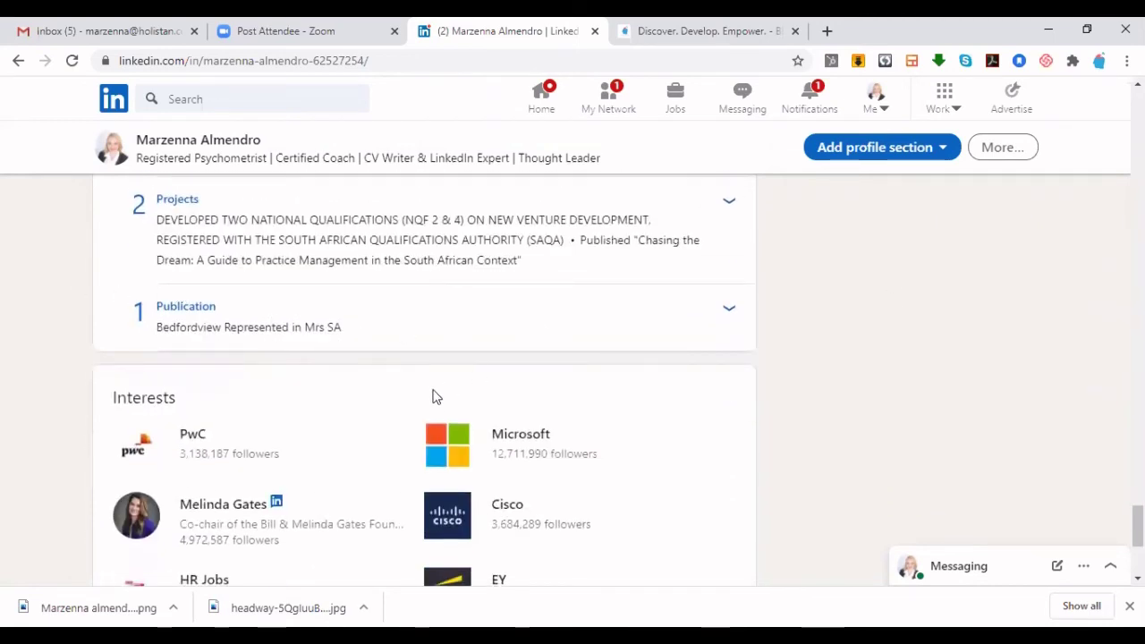
{"action": "scroll", "coordinate": [625, 320], "scroll_direction": "up", "scroll_amount": 5}
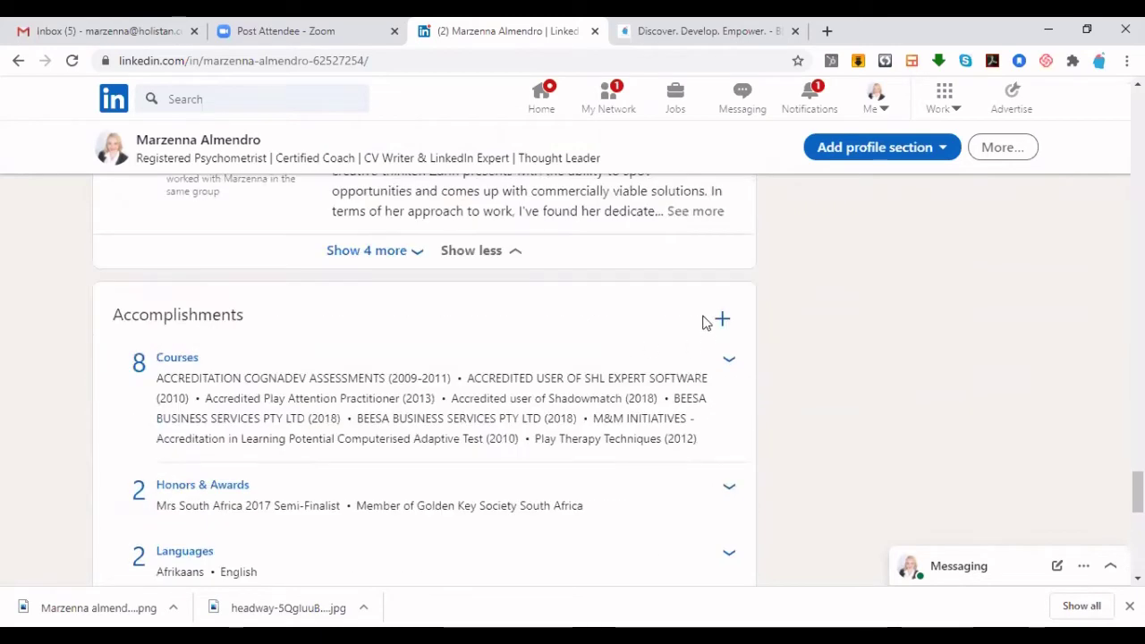
Step: Show the types of accomplishment that can be added, and look over the Interests section
{"action": "left_click", "coordinate": [722, 323]}
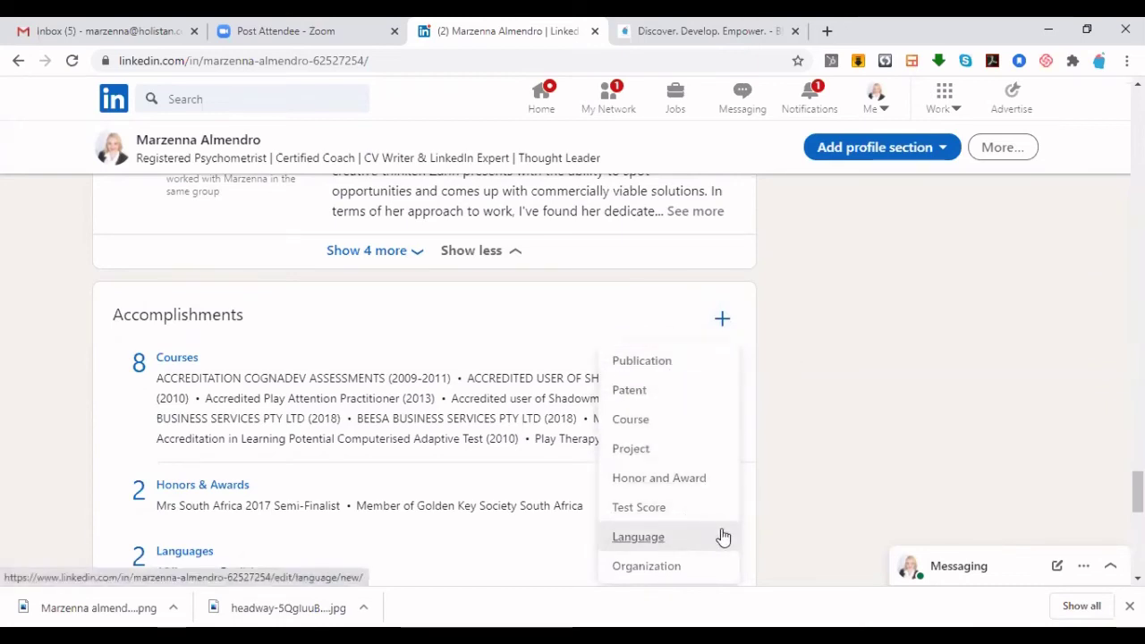
{"action": "scroll", "coordinate": [775, 377], "scroll_direction": "down", "scroll_amount": 8}
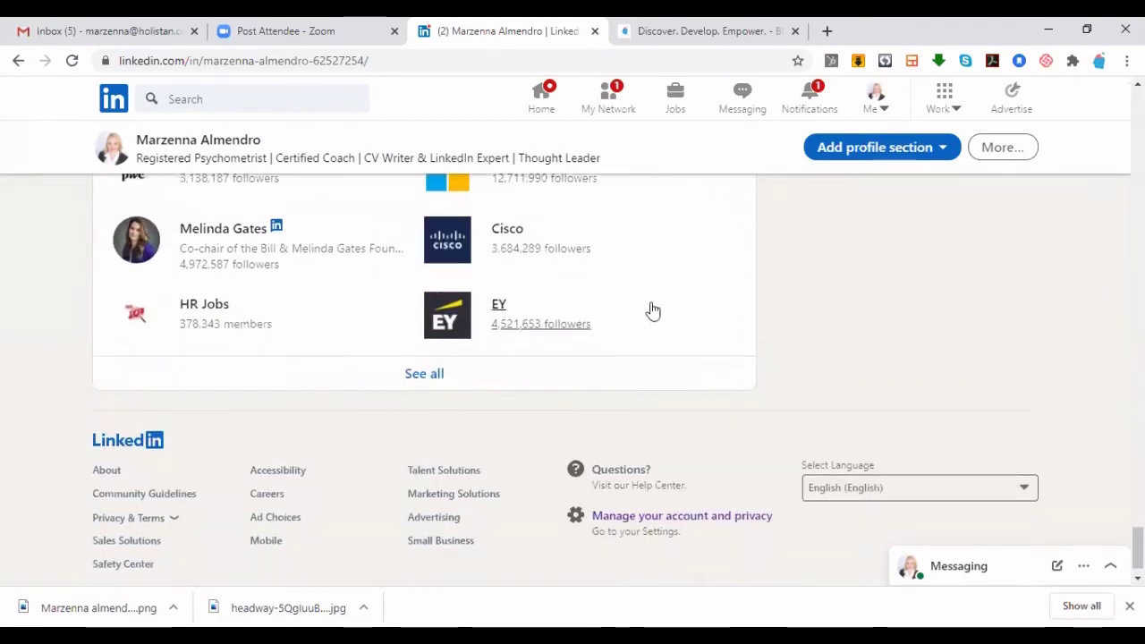
{"action": "scroll", "coordinate": [645, 312], "scroll_direction": "up", "scroll_amount": 2}
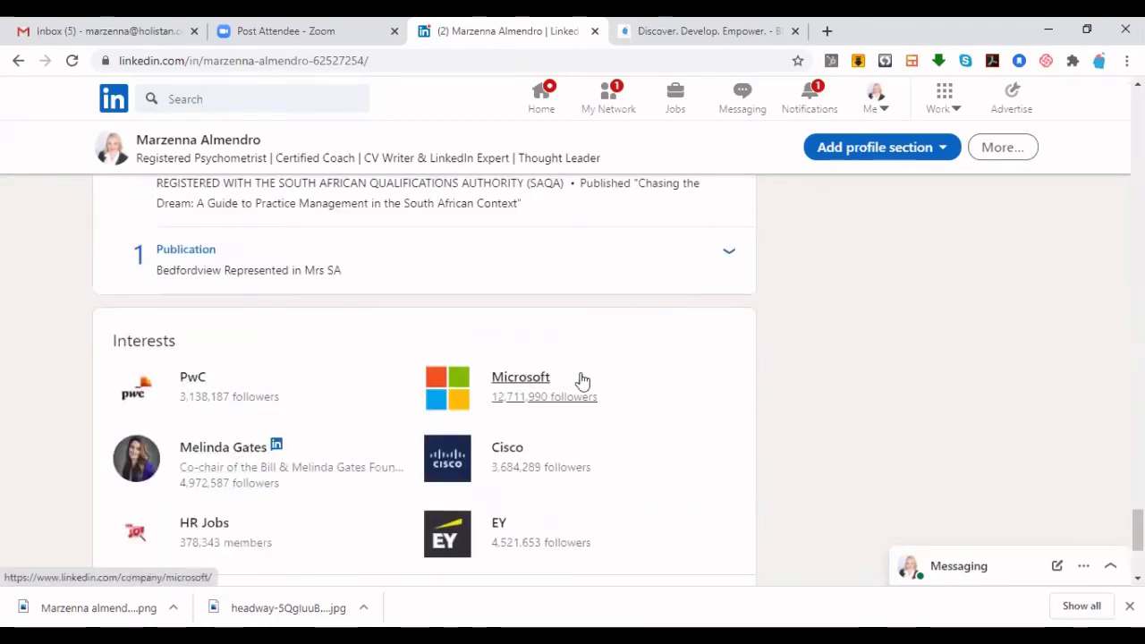
{"action": "scroll", "coordinate": [557, 470], "scroll_direction": "down", "scroll_amount": 2}
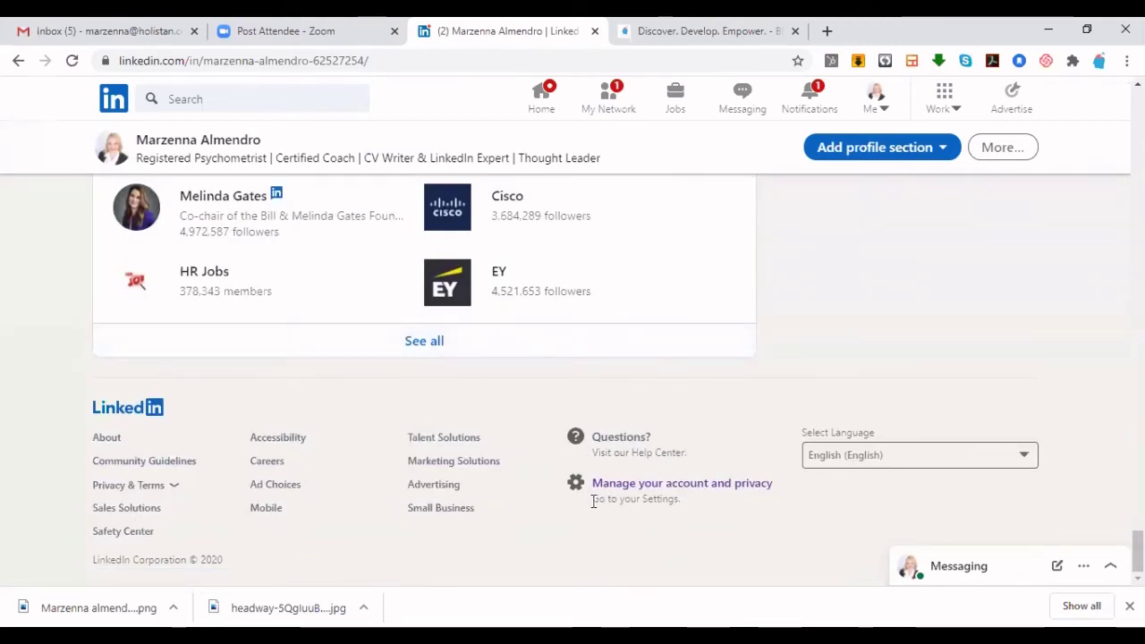
Step: Open the list of profile sections that can be added from the profile's intro card and look through its categories
{"action": "scroll", "coordinate": [734, 441], "scroll_direction": "up", "scroll_amount": 15}
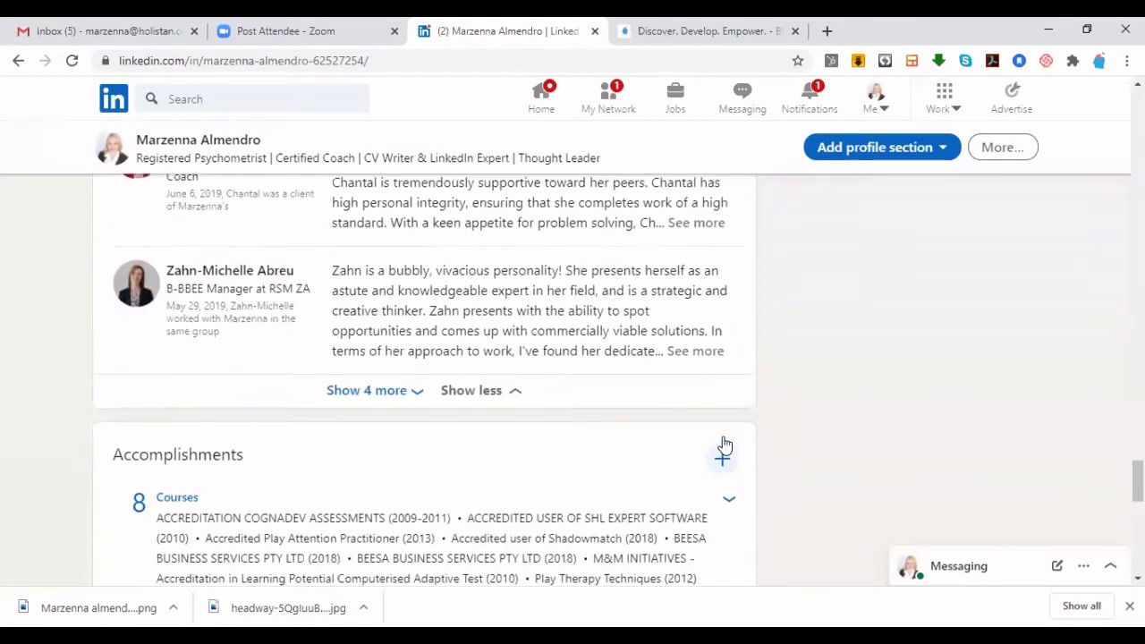
{"action": "scroll", "coordinate": [686, 458], "scroll_direction": "up", "scroll_amount": 15}
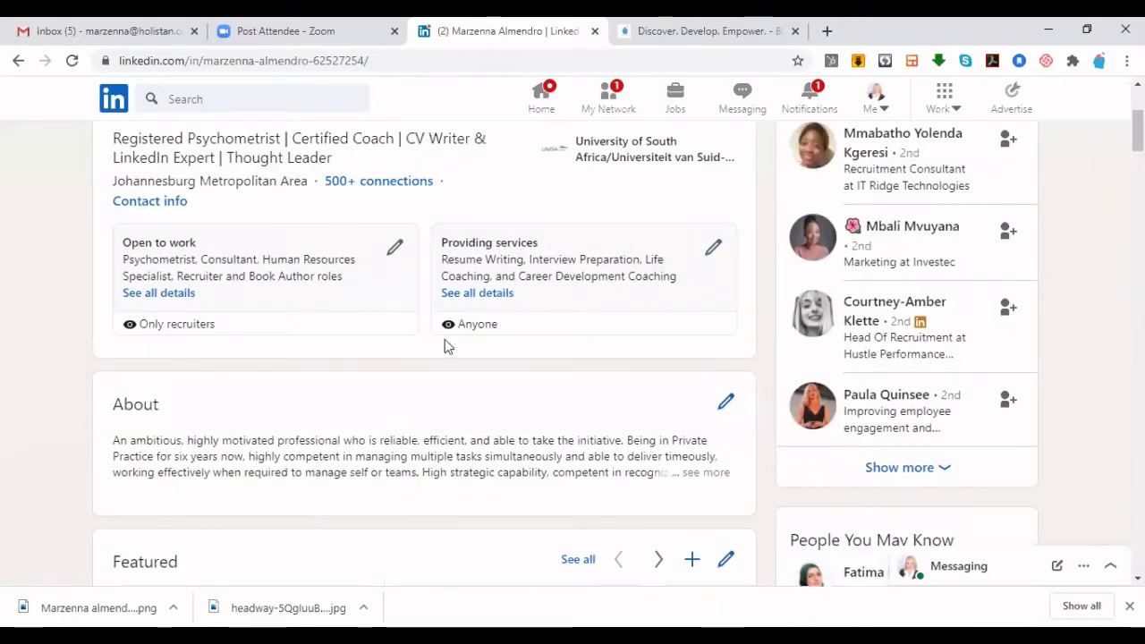
{"action": "scroll", "coordinate": [739, 387], "scroll_direction": "up", "scroll_amount": 3}
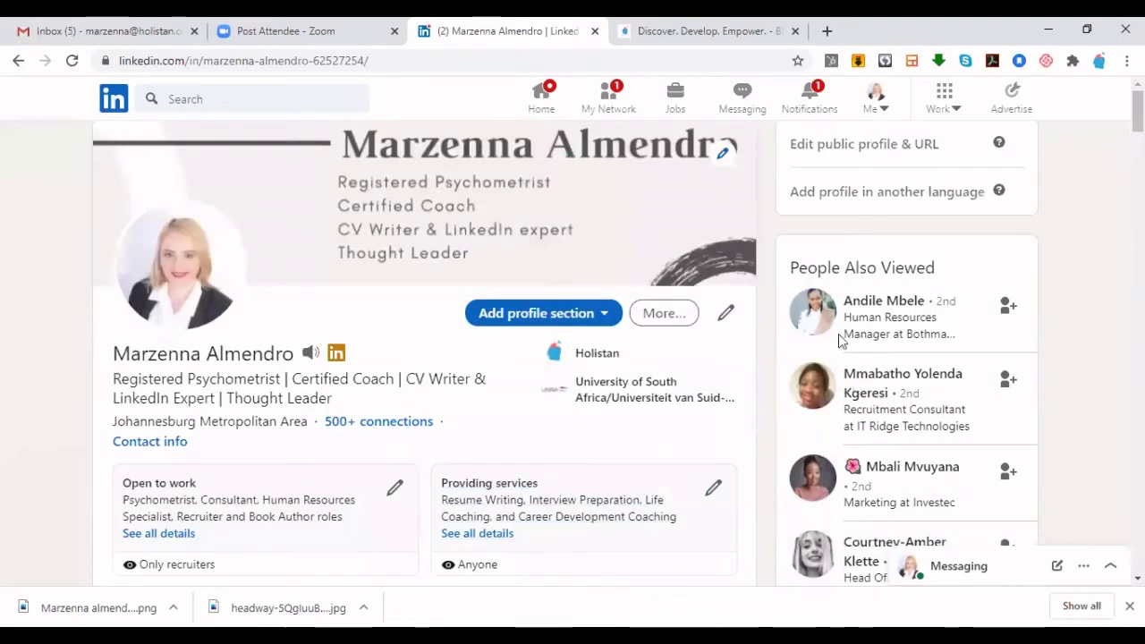
{"action": "left_click", "coordinate": [594, 315]}
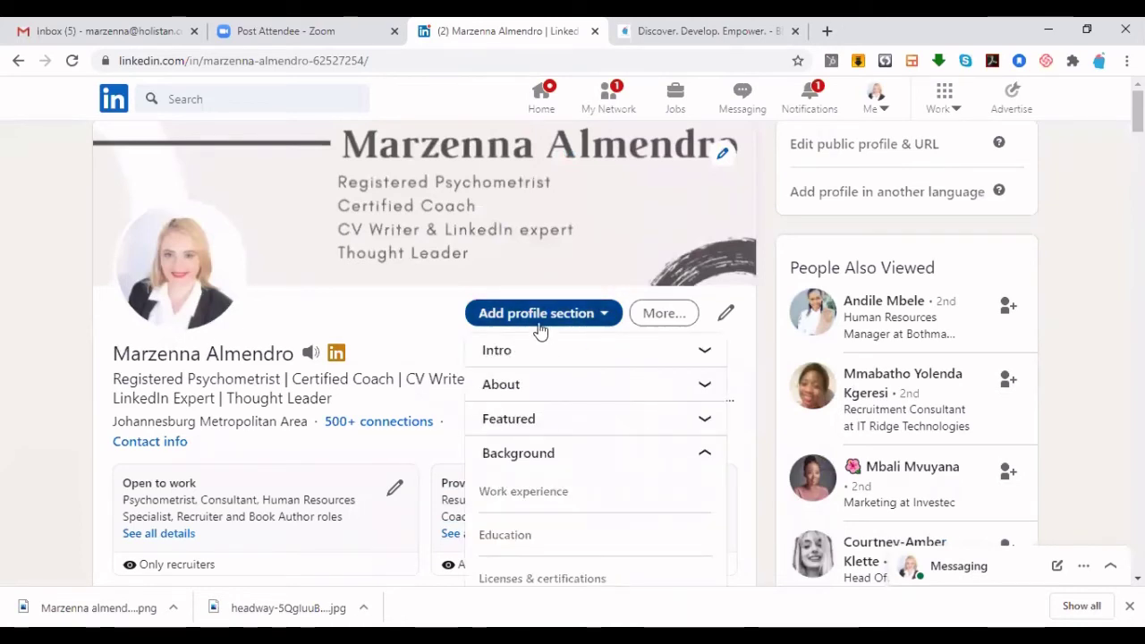
{"action": "scroll", "coordinate": [604, 372], "scroll_direction": "down", "scroll_amount": 3}
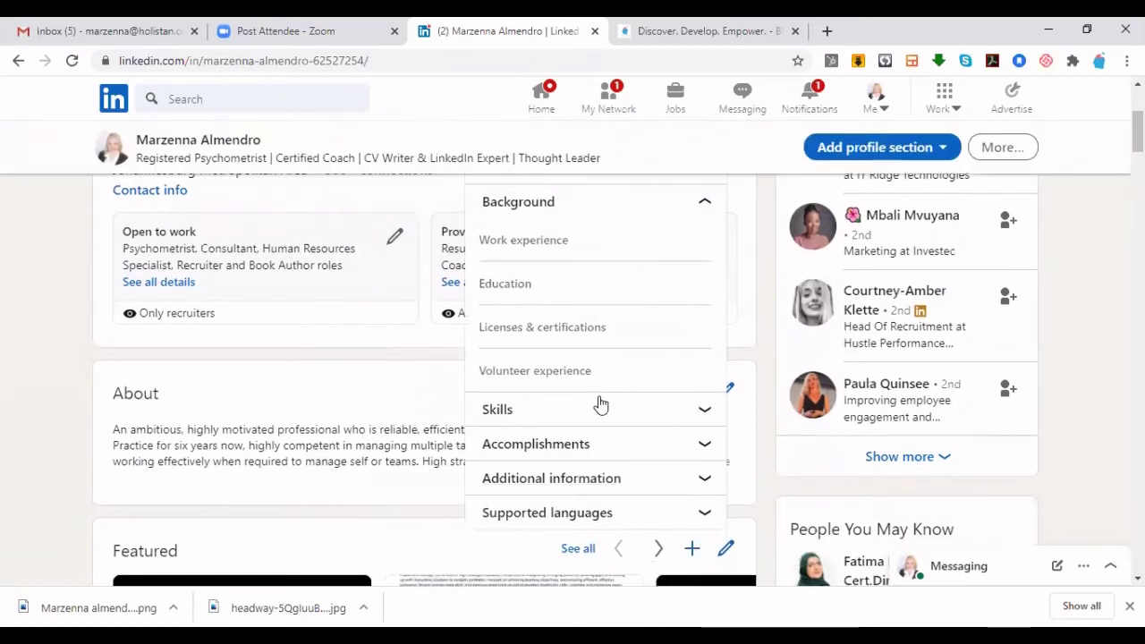
Step: Look through the Skills, Accomplishments and Additional information categories of addable profile sections, and close the list
{"action": "left_click", "coordinate": [600, 404]}
{"action": "scroll", "coordinate": [599, 435], "scroll_direction": "down", "scroll_amount": 2}
{"action": "left_click", "coordinate": [552, 322]}
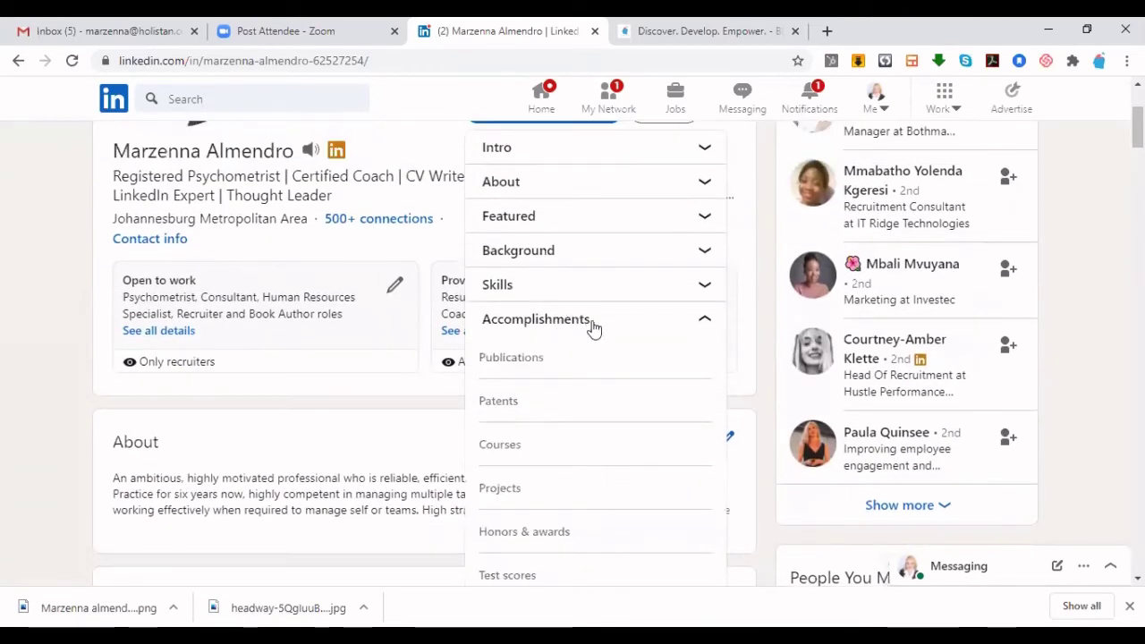
{"action": "scroll", "coordinate": [587, 384], "scroll_direction": "down", "scroll_amount": 4}
{"action": "left_click", "coordinate": [553, 367]}
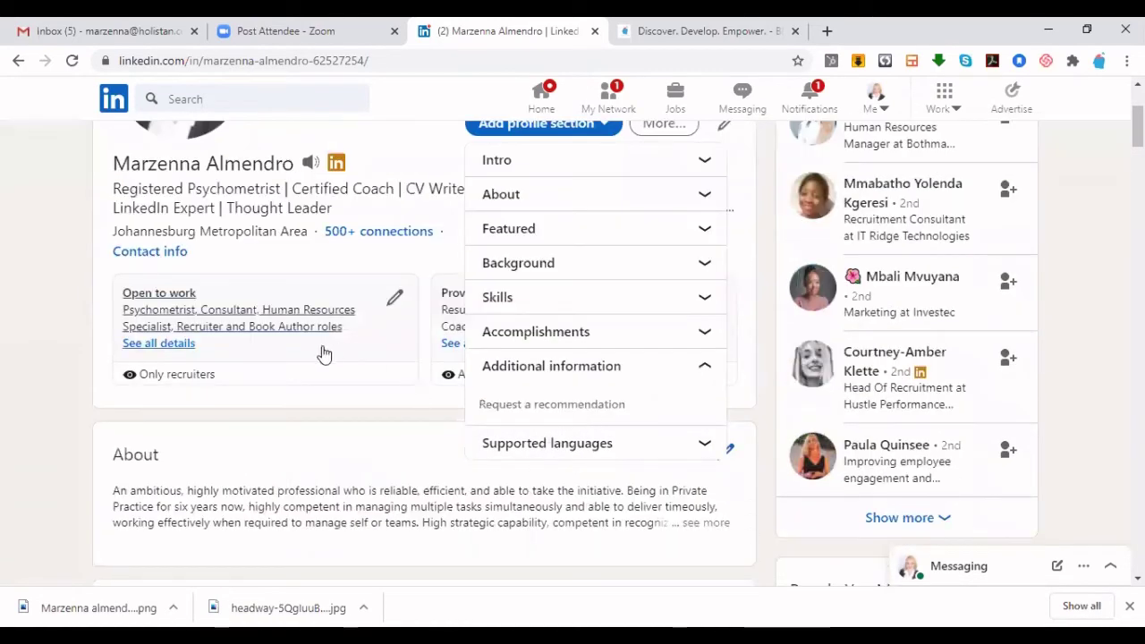
{"action": "left_click", "coordinate": [55, 393]}
Step: Save the whole profile as a PDF from the intro card's additional actions
{"action": "scroll", "coordinate": [658, 436], "scroll_direction": "up", "scroll_amount": 2}
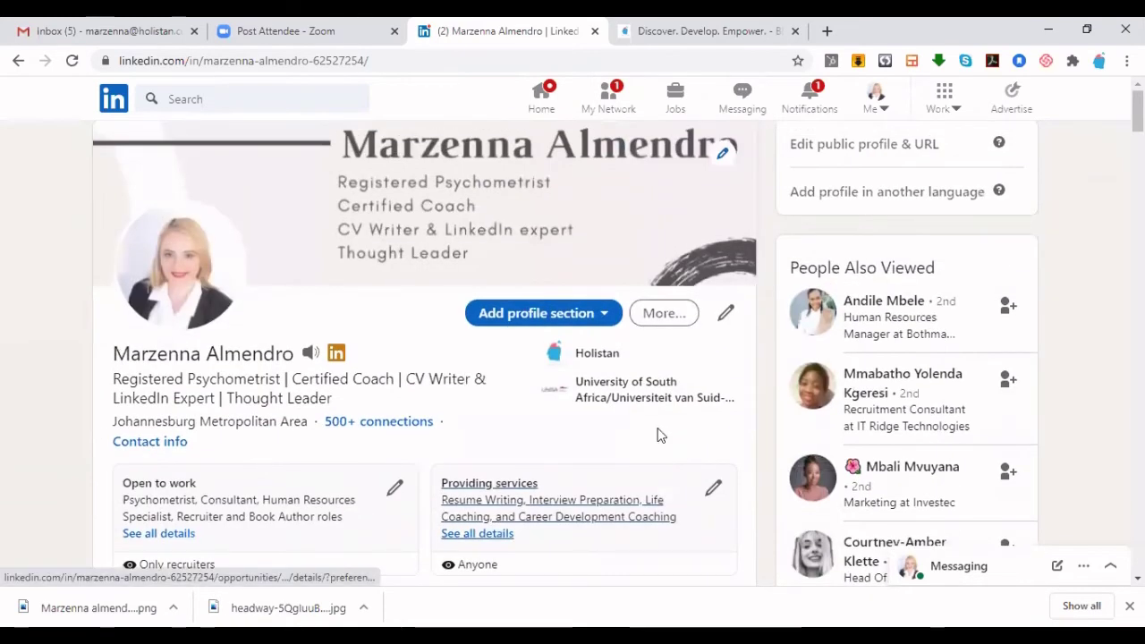
{"action": "left_click", "coordinate": [658, 313]}
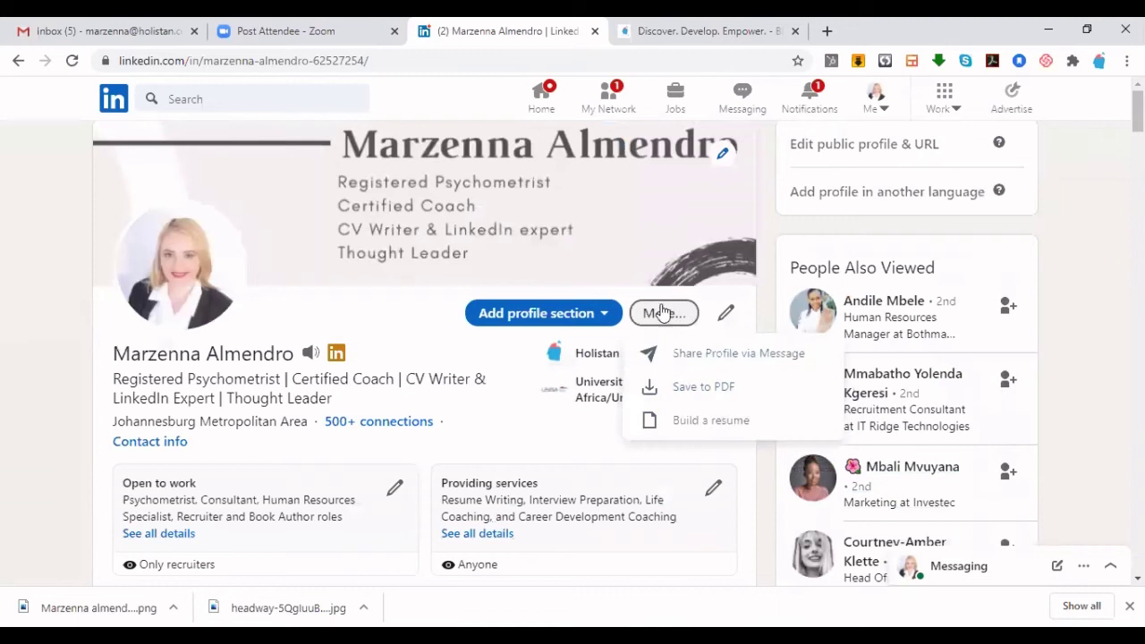
{"action": "left_click", "coordinate": [732, 390]}
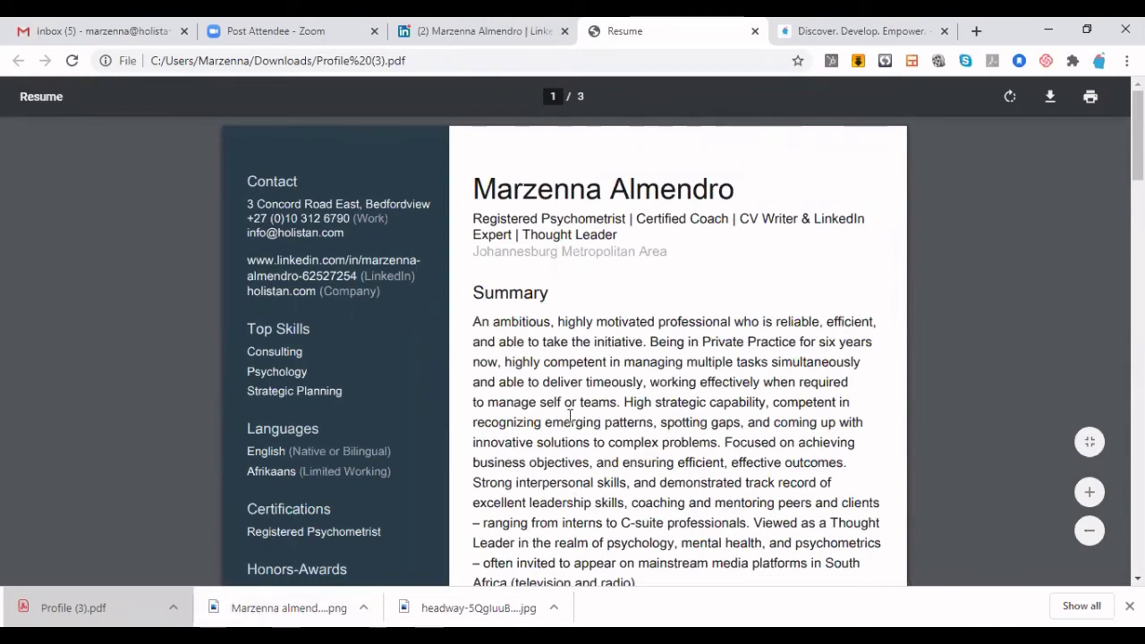
Step: Read through all three pages of the exported profile PDF and close it
{"action": "scroll", "coordinate": [852, 442], "scroll_direction": "down", "scroll_amount": 2}
{"action": "scroll", "coordinate": [852, 443], "scroll_direction": "down", "scroll_amount": 6}
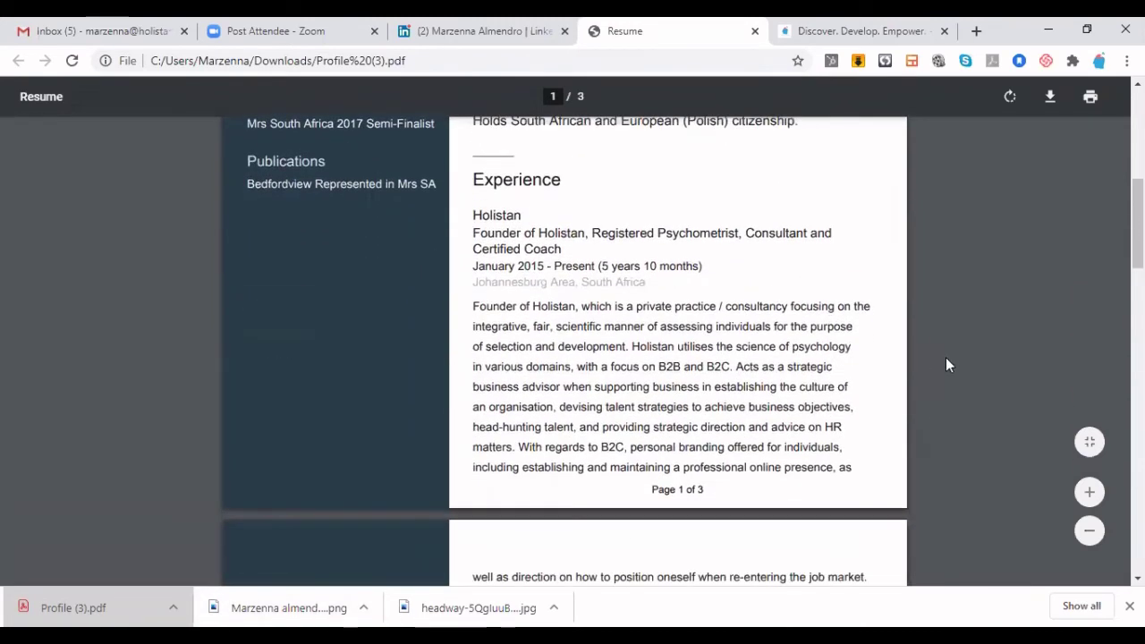
{"action": "scroll", "coordinate": [918, 399], "scroll_direction": "down", "scroll_amount": 9}
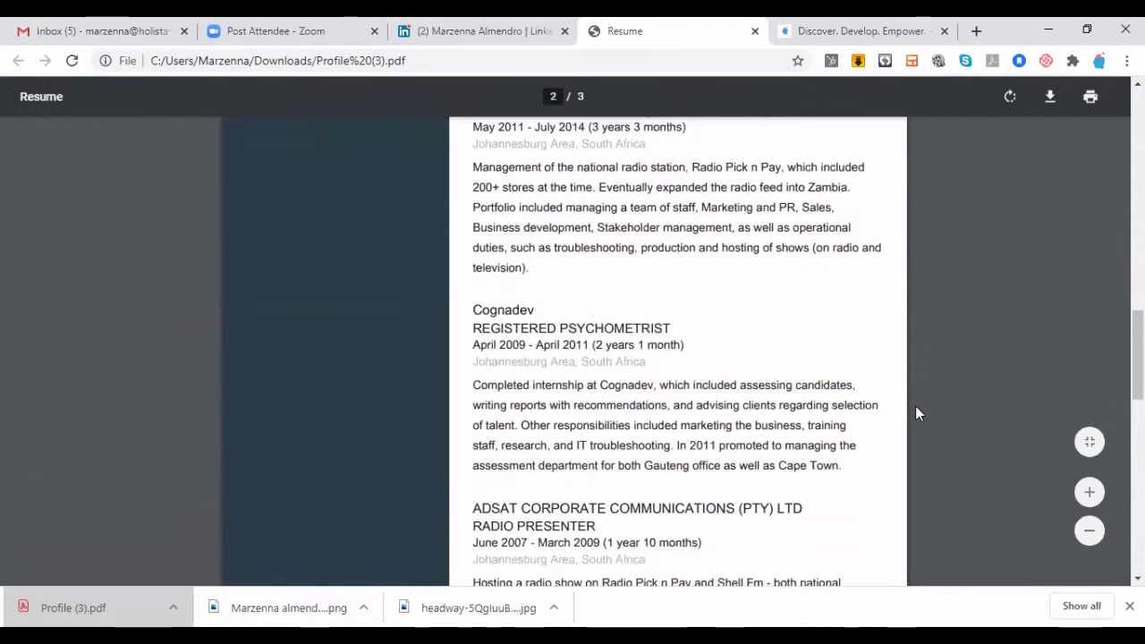
{"action": "scroll", "coordinate": [915, 417], "scroll_direction": "down", "scroll_amount": 8}
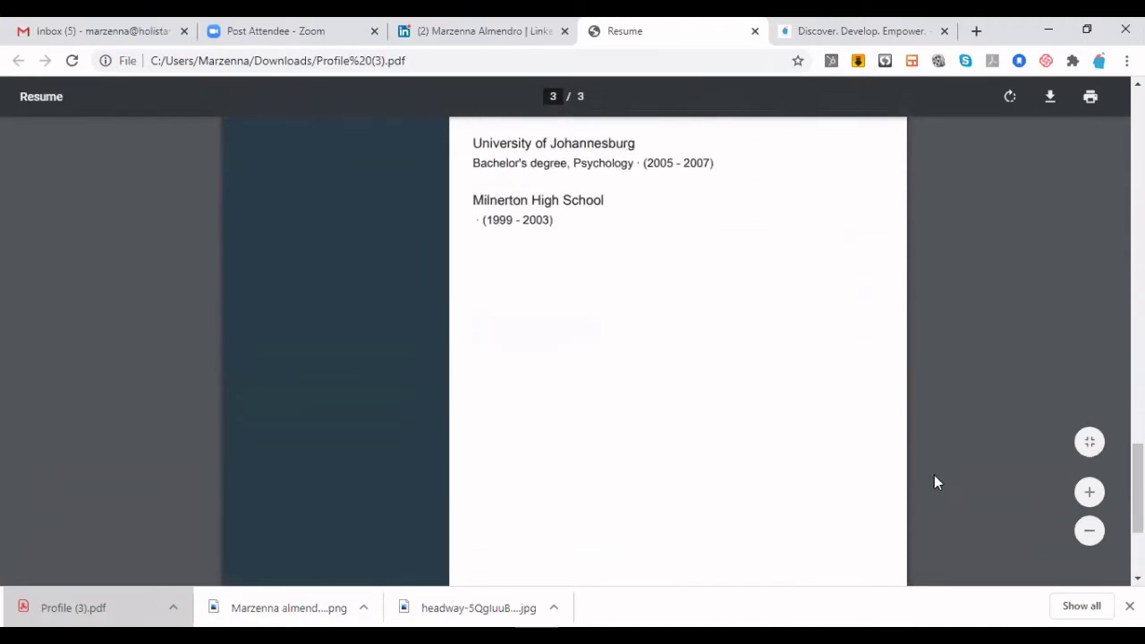
{"action": "scroll", "coordinate": [886, 519], "scroll_direction": "down", "scroll_amount": 1}
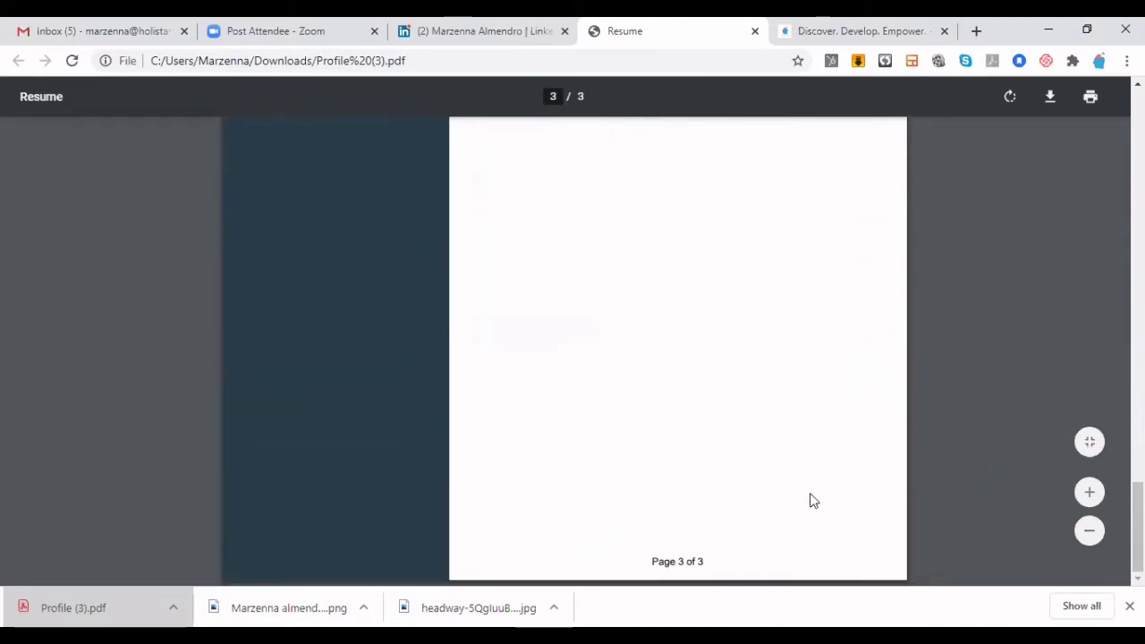
{"action": "left_click", "coordinate": [755, 32]}
Step: Dismiss the PDF download notification and look over the About, Featured and Your Dashboard sections
{"action": "scroll", "coordinate": [430, 448], "scroll_direction": "down", "scroll_amount": 5}
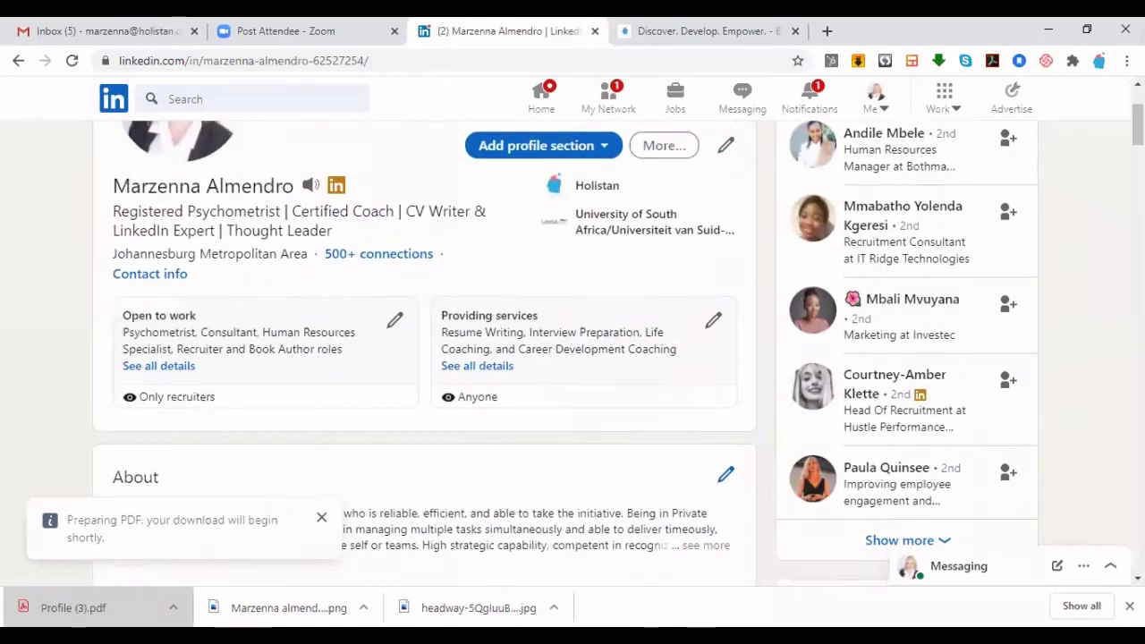
{"action": "left_click", "coordinate": [319, 521]}
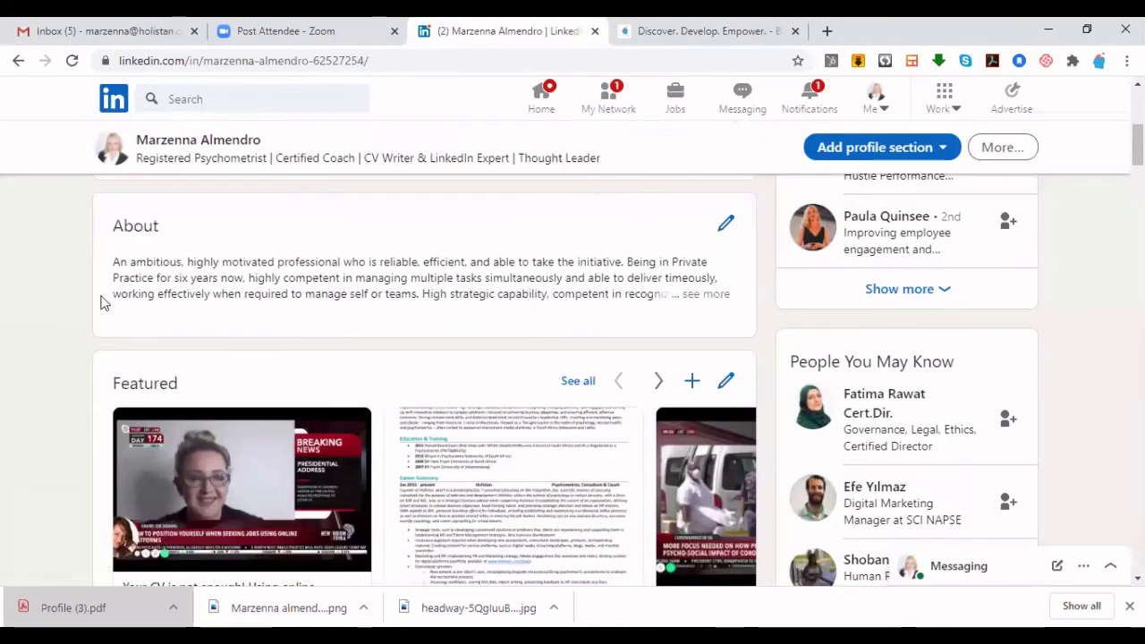
{"action": "scroll", "coordinate": [699, 398], "scroll_direction": "down", "scroll_amount": 6}
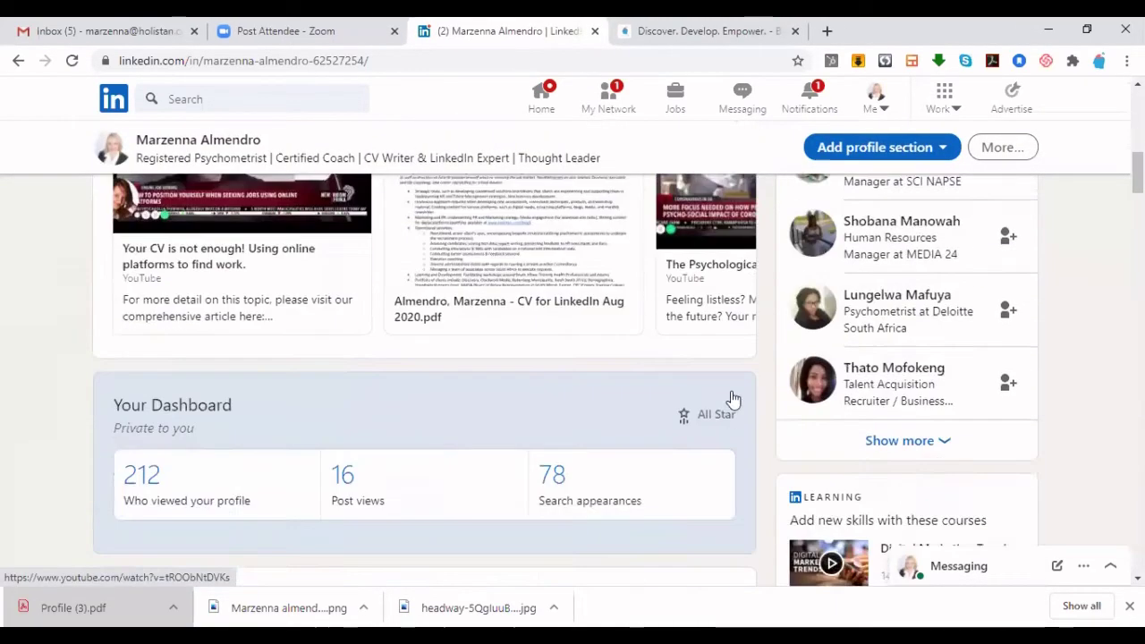
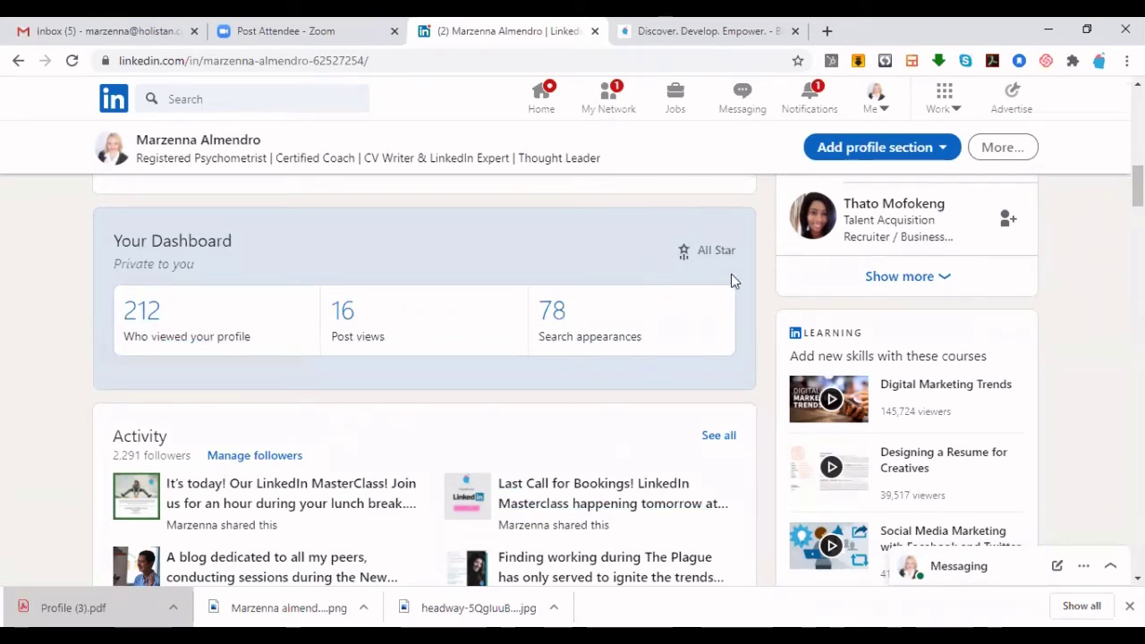
Step: Review the profile again from the intro card through the job entries in the Experience section
{"action": "scroll", "coordinate": [718, 280], "scroll_direction": "up", "scroll_amount": 1}
{"action": "scroll", "coordinate": [718, 287], "scroll_direction": "up", "scroll_amount": 10}
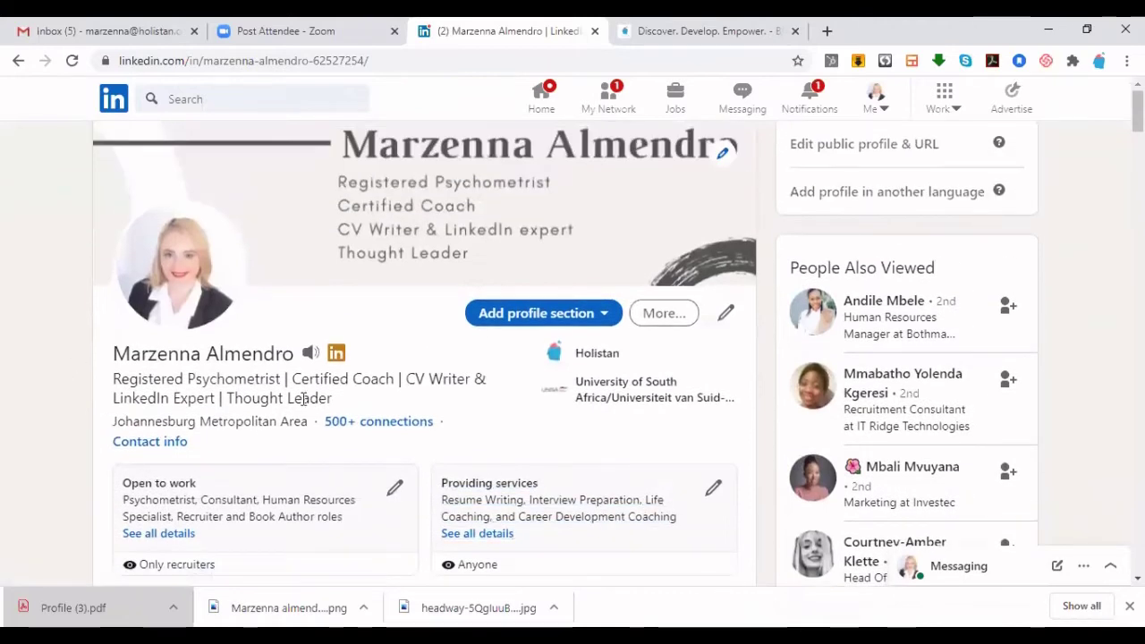
{"action": "scroll", "coordinate": [190, 376], "scroll_direction": "down", "scroll_amount": 4}
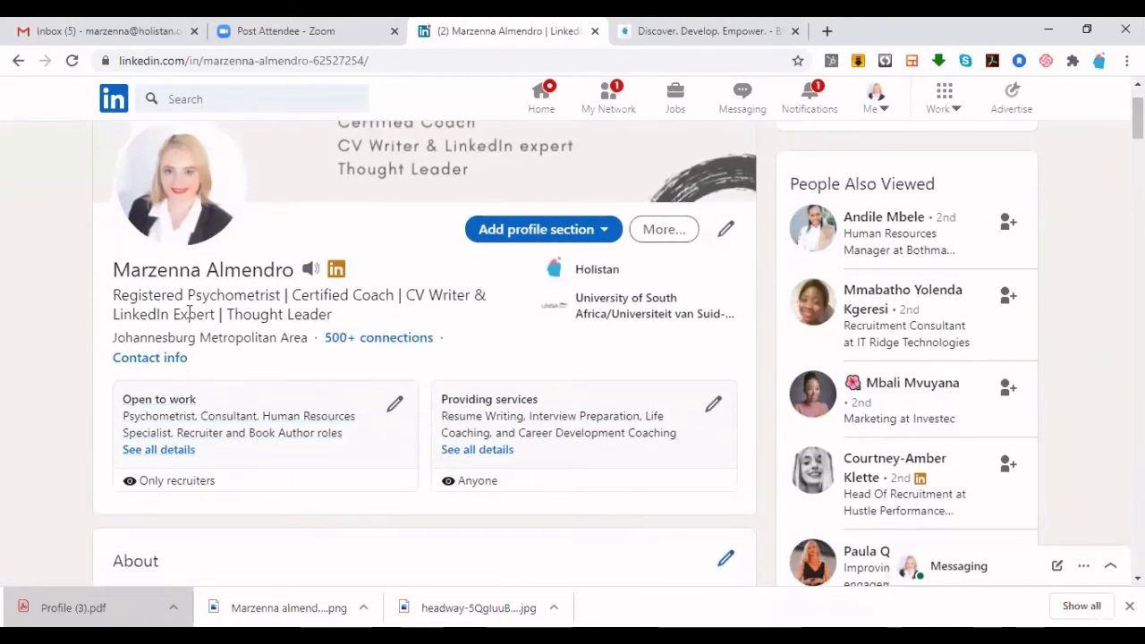
{"action": "scroll", "coordinate": [220, 460], "scroll_direction": "down", "scroll_amount": 10}
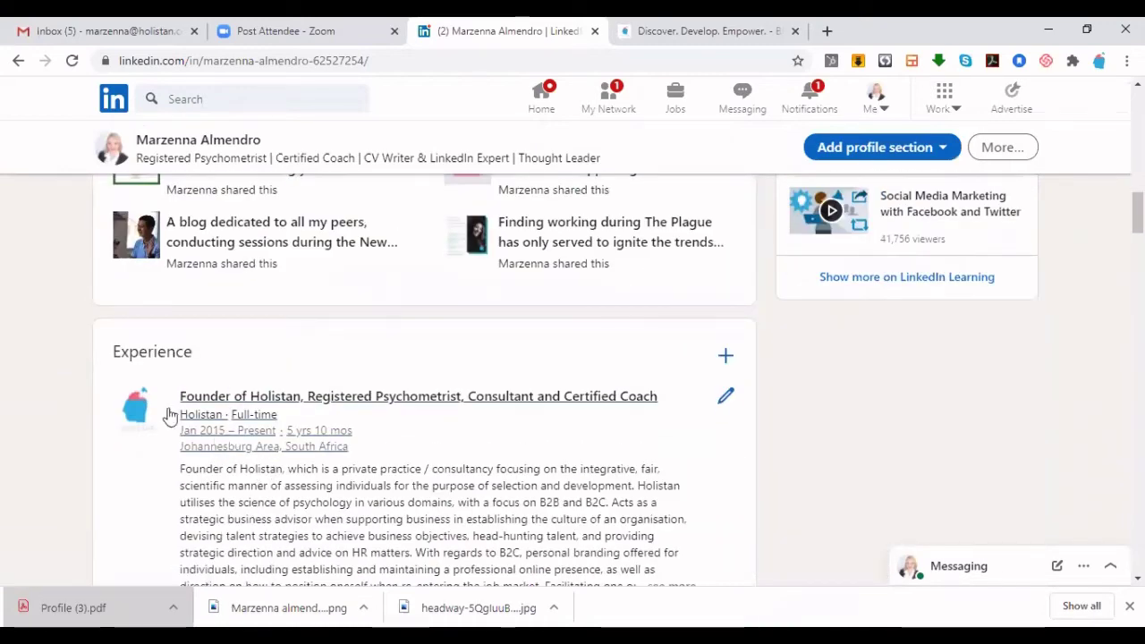
{"action": "scroll", "coordinate": [291, 439], "scroll_direction": "down", "scroll_amount": 4}
{"action": "scroll", "coordinate": [290, 438], "scroll_direction": "down", "scroll_amount": 4}
{"action": "scroll", "coordinate": [442, 242], "scroll_direction": "up", "scroll_amount": 20}
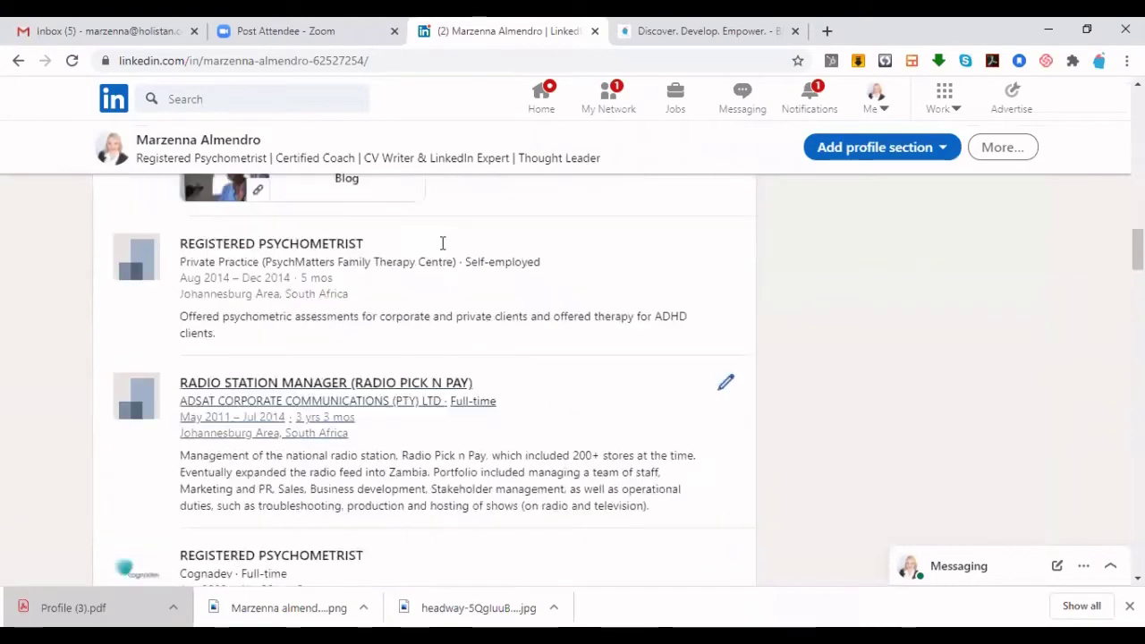
Step: Open the profile viewer statistics from Your Dashboard and examine the weekly trend graph around mid-September to October
{"action": "scroll", "coordinate": [627, 465], "scroll_direction": "down", "scroll_amount": 4}
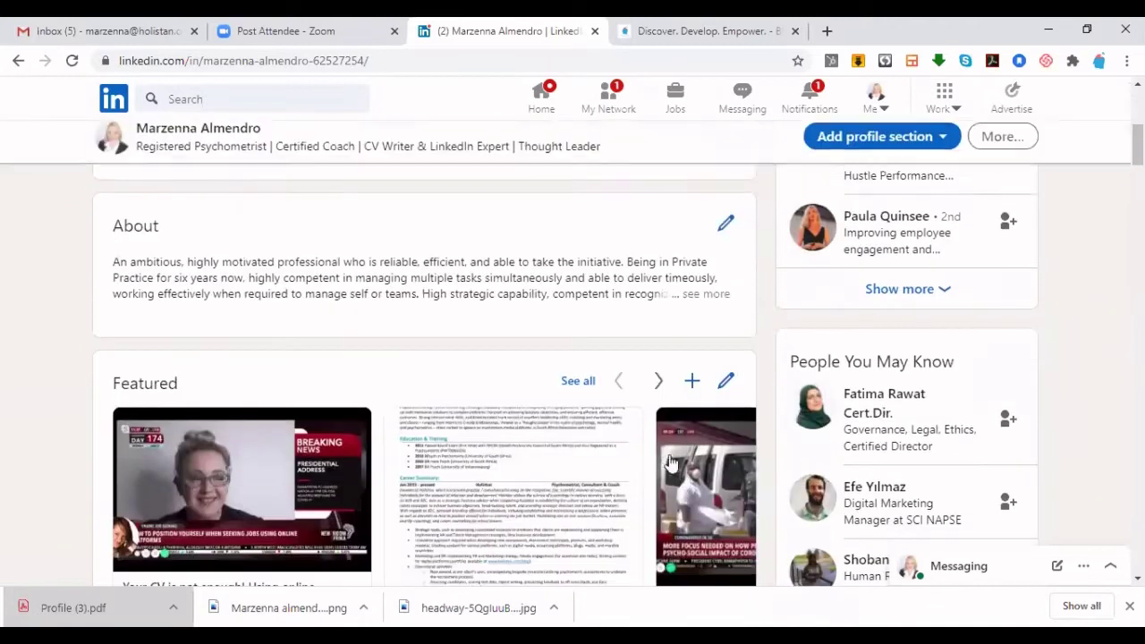
{"action": "scroll", "coordinate": [645, 367], "scroll_direction": "down", "scroll_amount": 3}
{"action": "scroll", "coordinate": [631, 357], "scroll_direction": "down", "scroll_amount": 1}
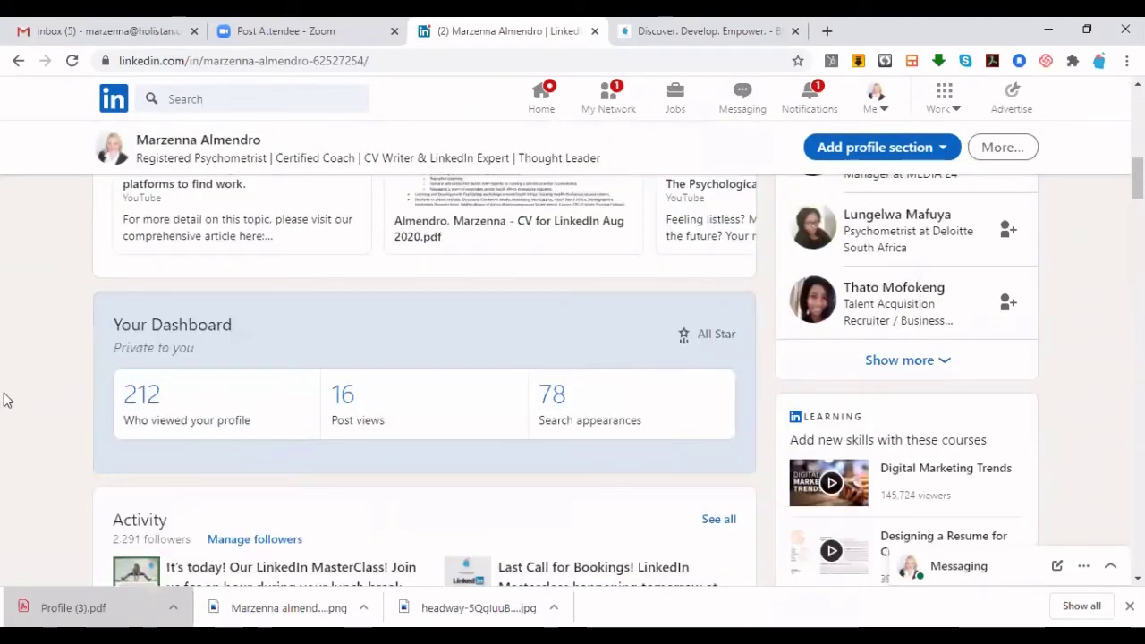
{"action": "left_click", "coordinate": [161, 396]}
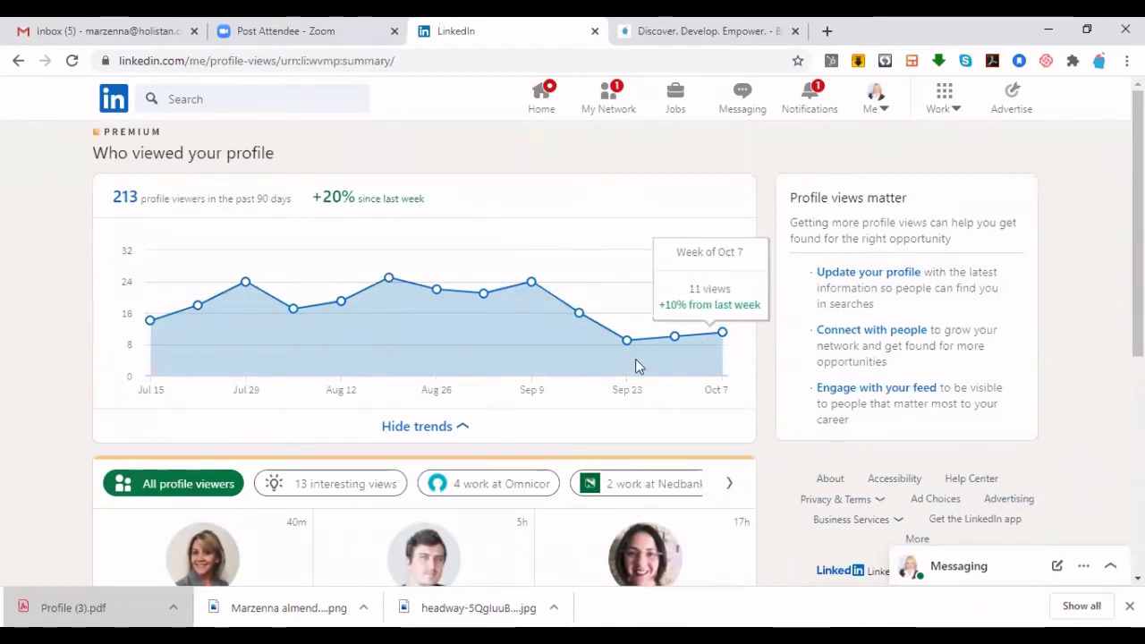
{"action": "mouse_move", "coordinate": [545, 296]}
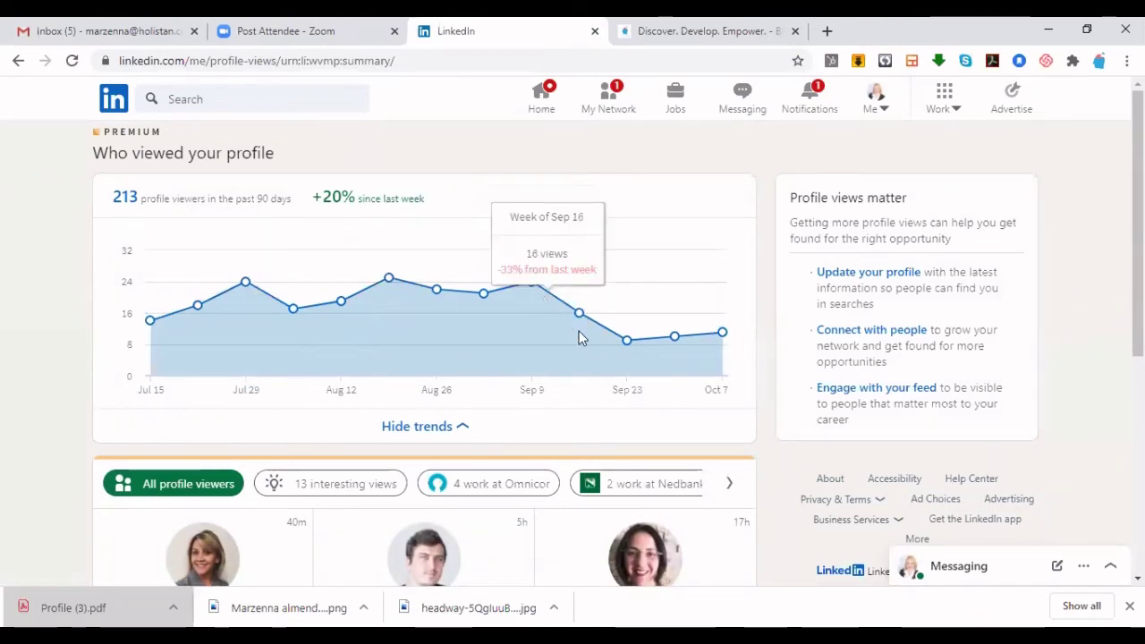
{"action": "mouse_move", "coordinate": [612, 346]}
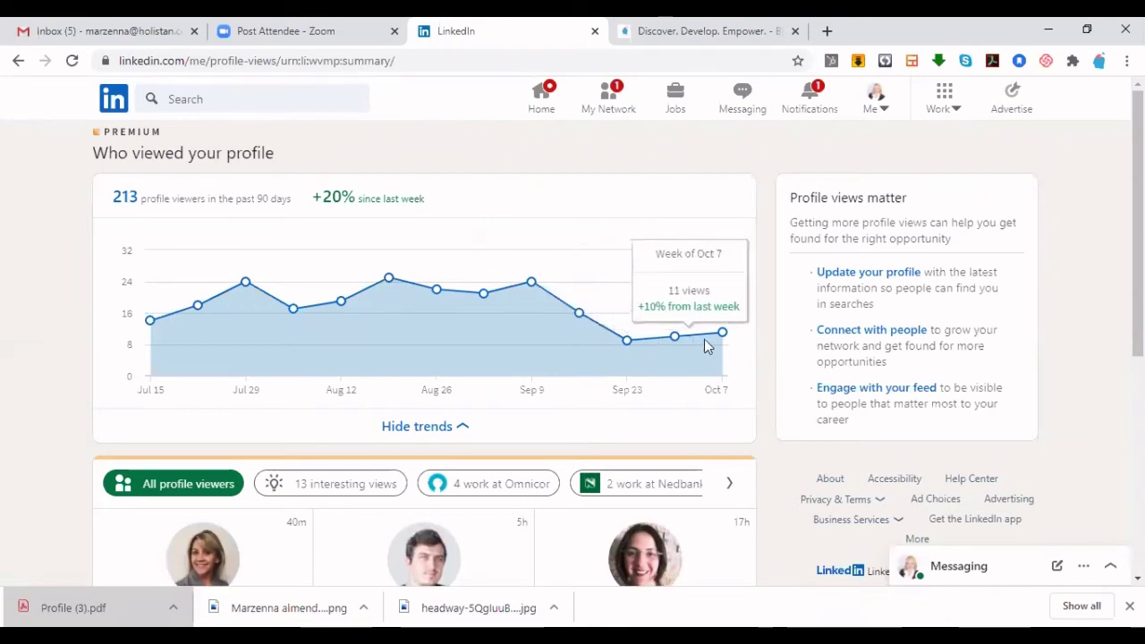
Step: Return to the own profile and show the complete recent activity from the Activity section
{"action": "left_click", "coordinate": [877, 110]}
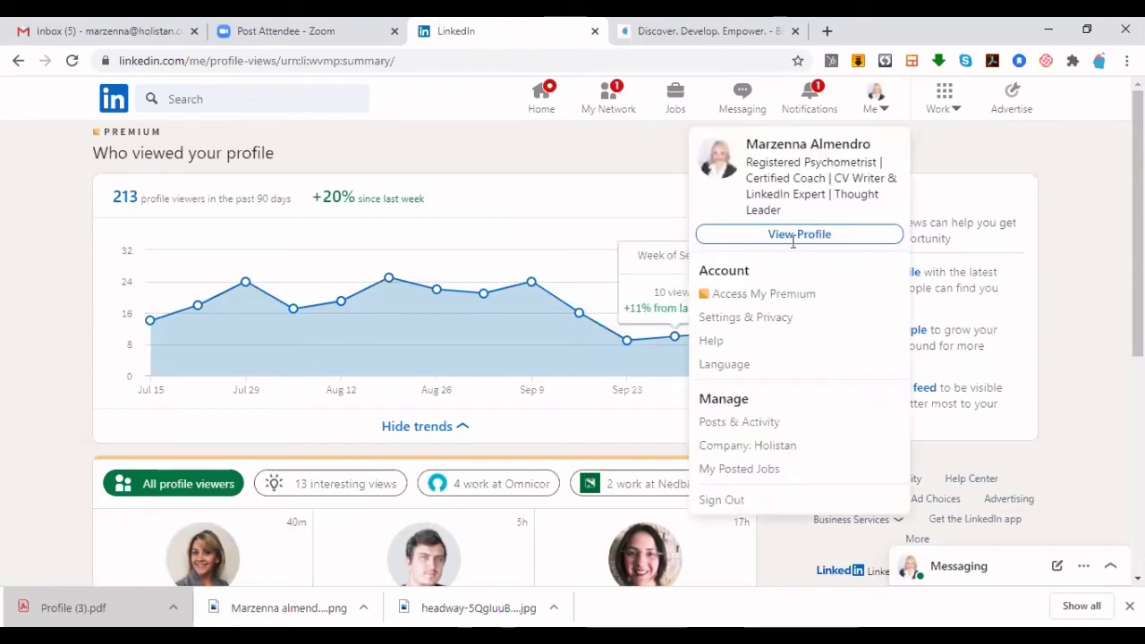
{"action": "left_click", "coordinate": [796, 236]}
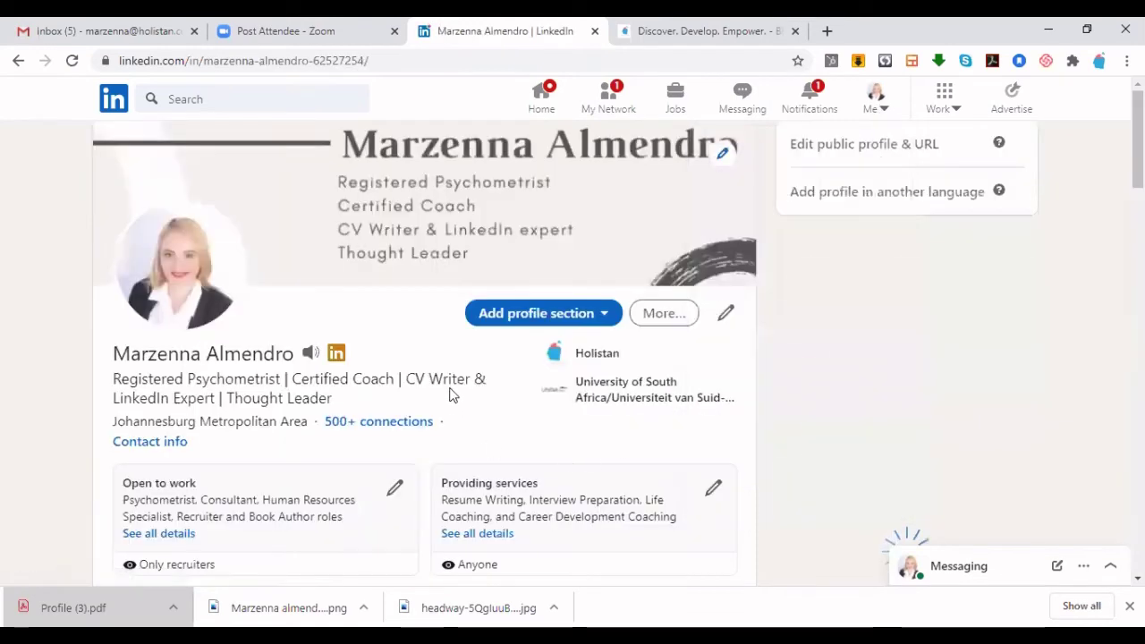
{"action": "scroll", "coordinate": [448, 396], "scroll_direction": "down", "scroll_amount": 15}
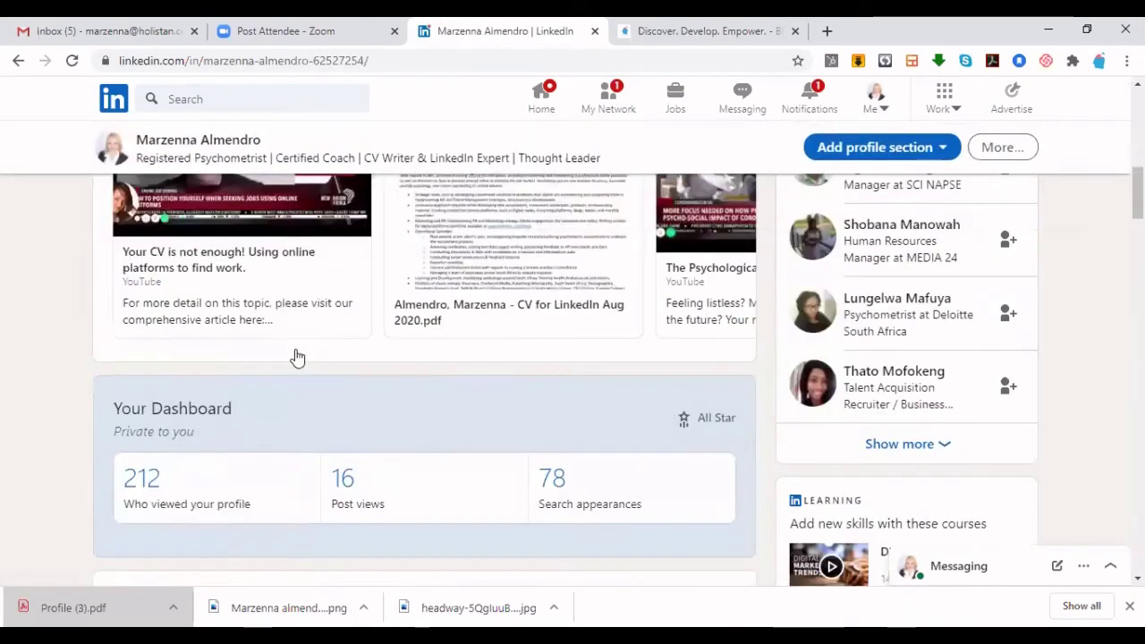
{"action": "scroll", "coordinate": [295, 358], "scroll_direction": "down", "scroll_amount": 3}
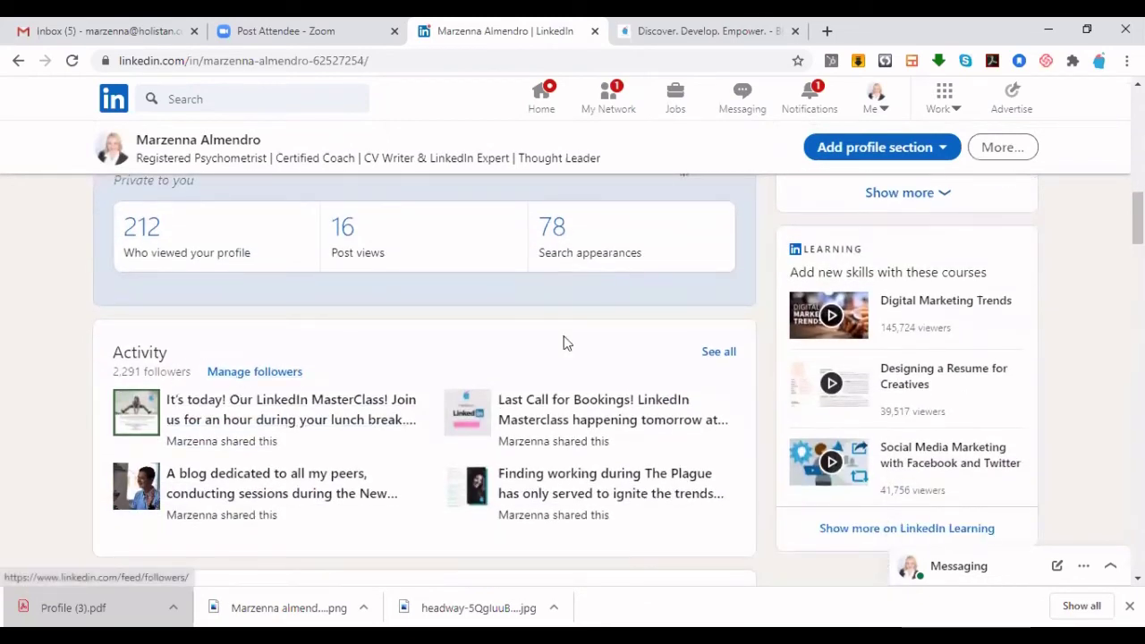
{"action": "left_click", "coordinate": [720, 356]}
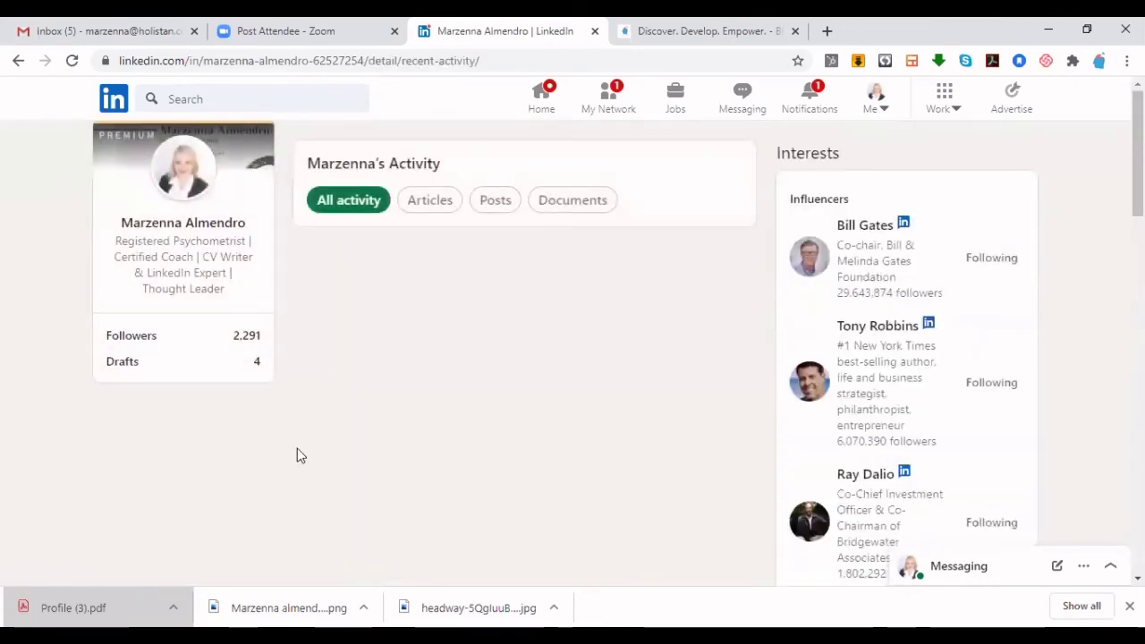
Step: Read through the All activity feed, covering shared posts and liked content, and return to its beginning
{"action": "scroll", "coordinate": [633, 517], "scroll_direction": "down", "scroll_amount": 3}
{"action": "scroll", "coordinate": [633, 521], "scroll_direction": "down", "scroll_amount": 4}
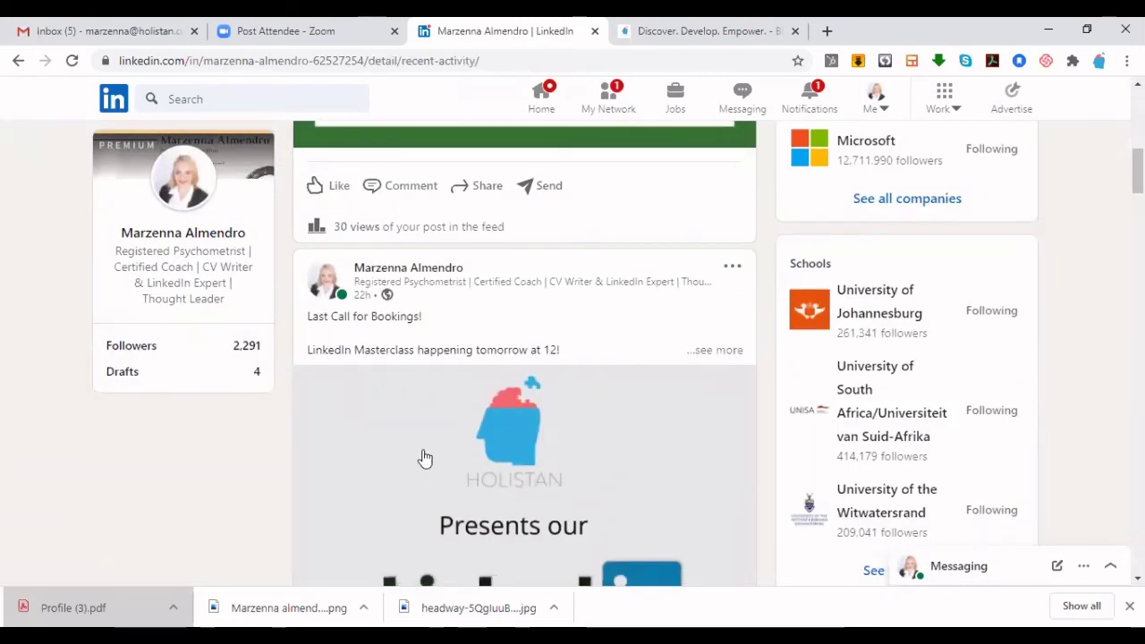
{"action": "scroll", "coordinate": [426, 458], "scroll_direction": "down", "scroll_amount": 6}
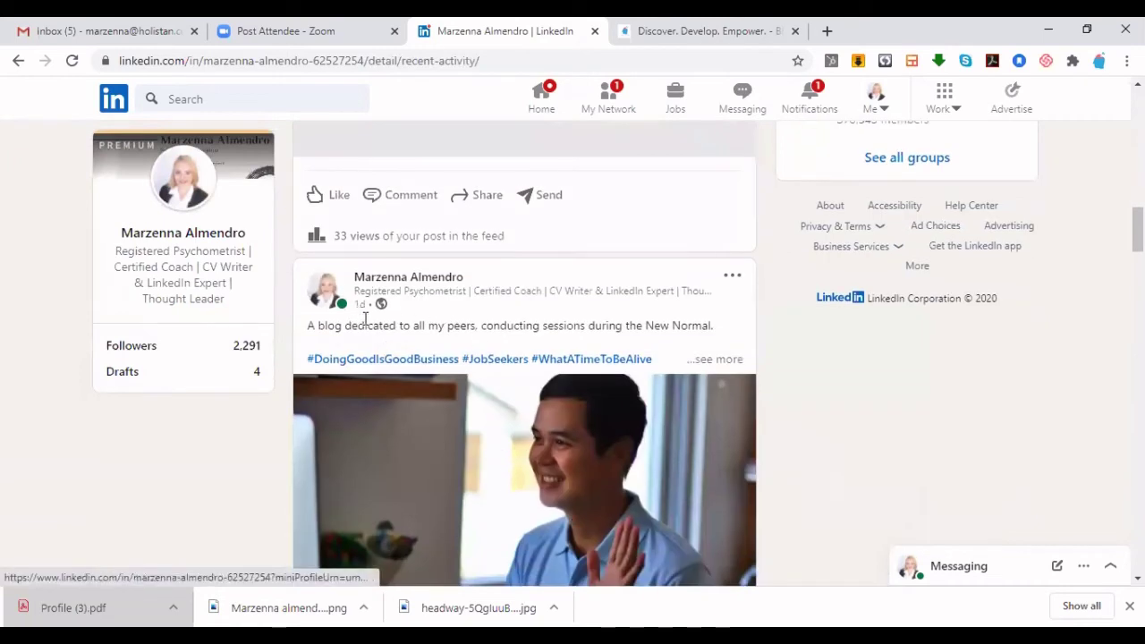
{"action": "scroll", "coordinate": [476, 340], "scroll_direction": "down", "scroll_amount": 12}
{"action": "scroll", "coordinate": [590, 412], "scroll_direction": "up", "scroll_amount": 5}
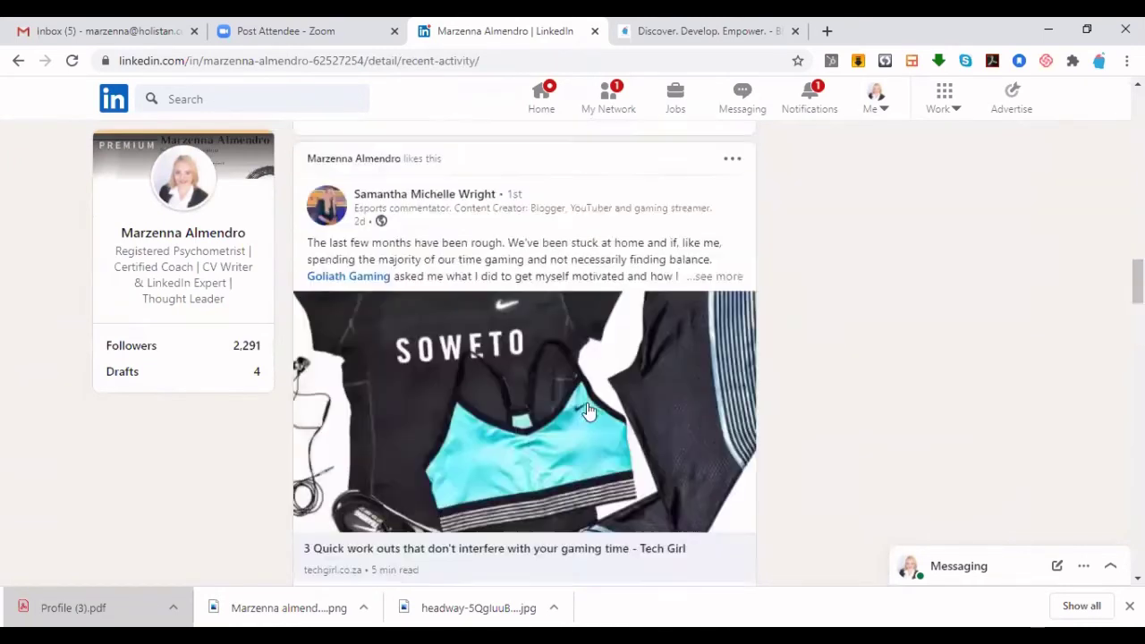
{"action": "scroll", "coordinate": [590, 412], "scroll_direction": "up", "scroll_amount": 15}
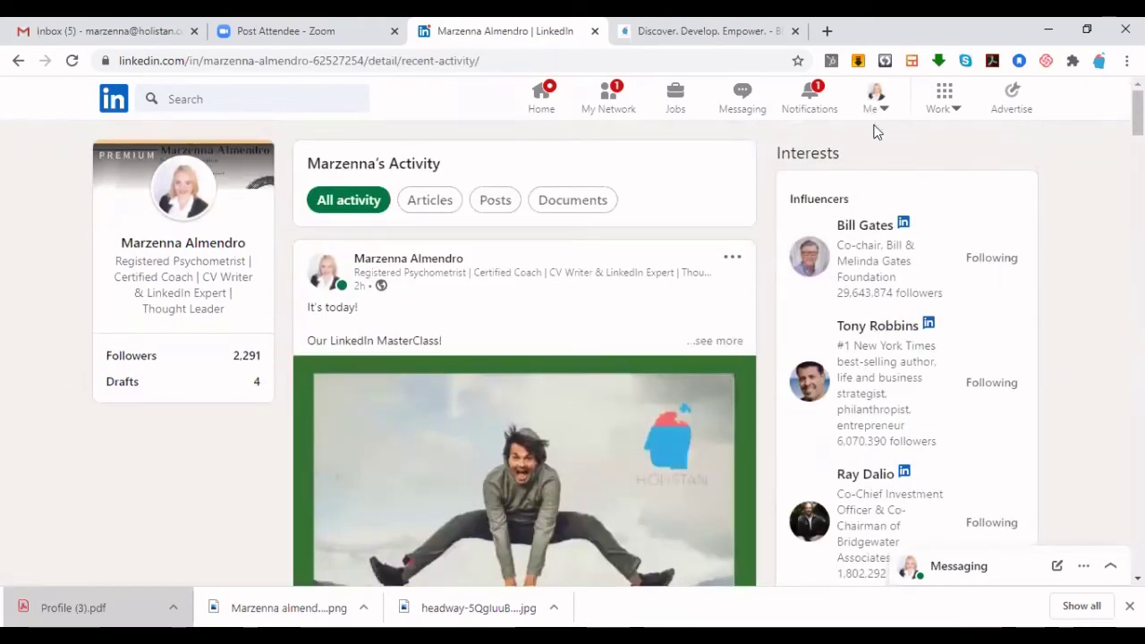
Step: Go back to the own profile, open the post views from Your Dashboard and check the views of each shared post
{"action": "left_click", "coordinate": [873, 105]}
{"action": "left_click", "coordinate": [843, 238]}
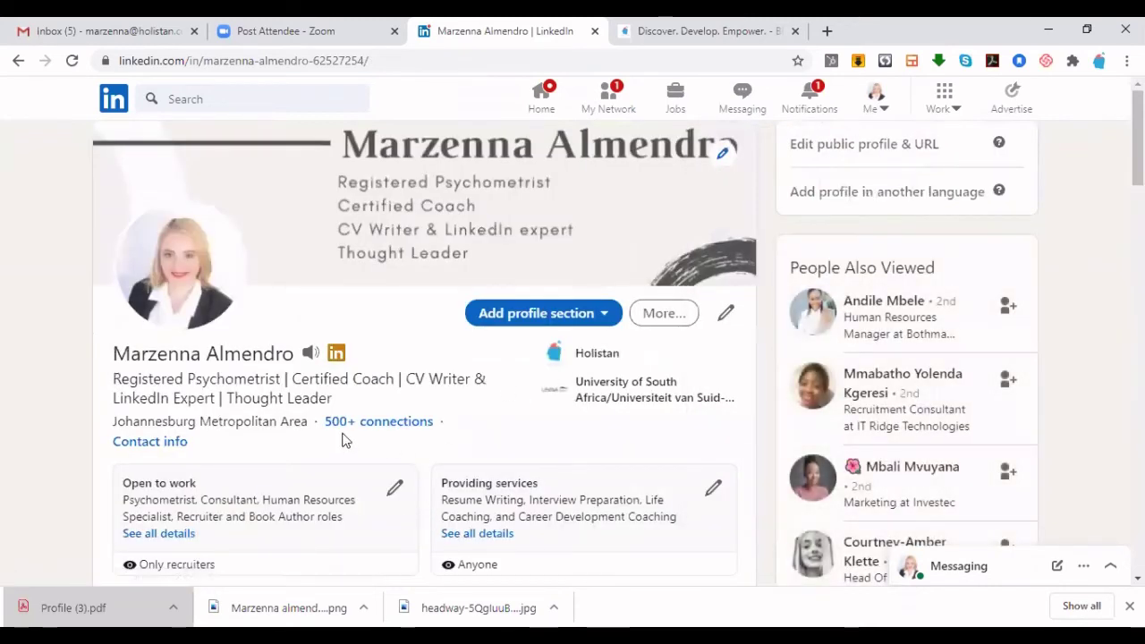
{"action": "scroll", "coordinate": [179, 385], "scroll_direction": "down", "scroll_amount": 10}
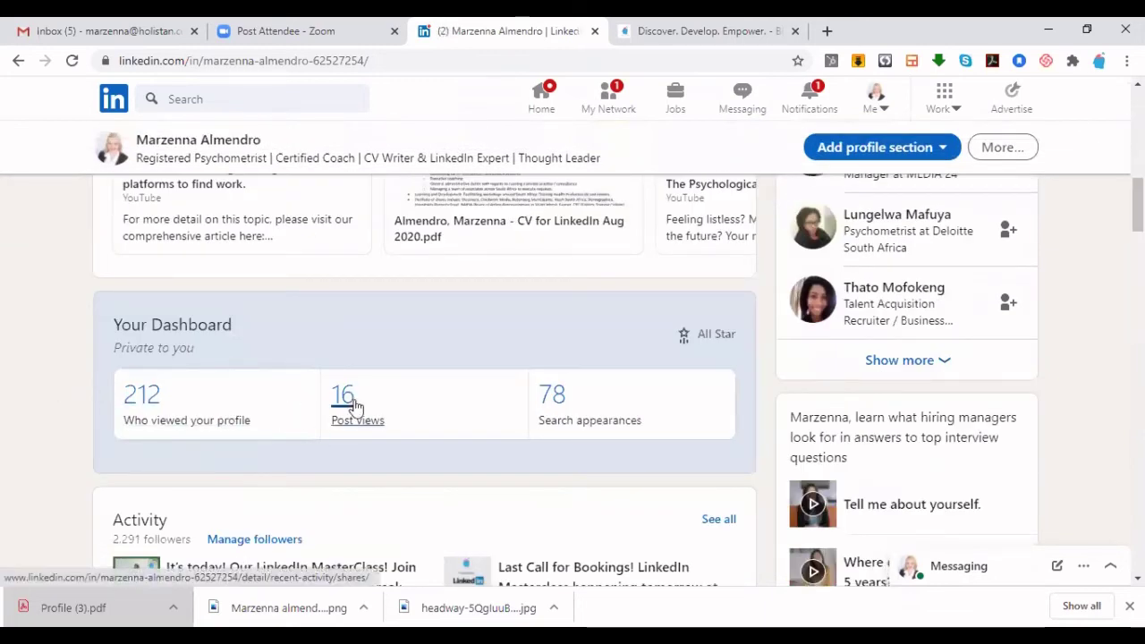
{"action": "left_click", "coordinate": [351, 404]}
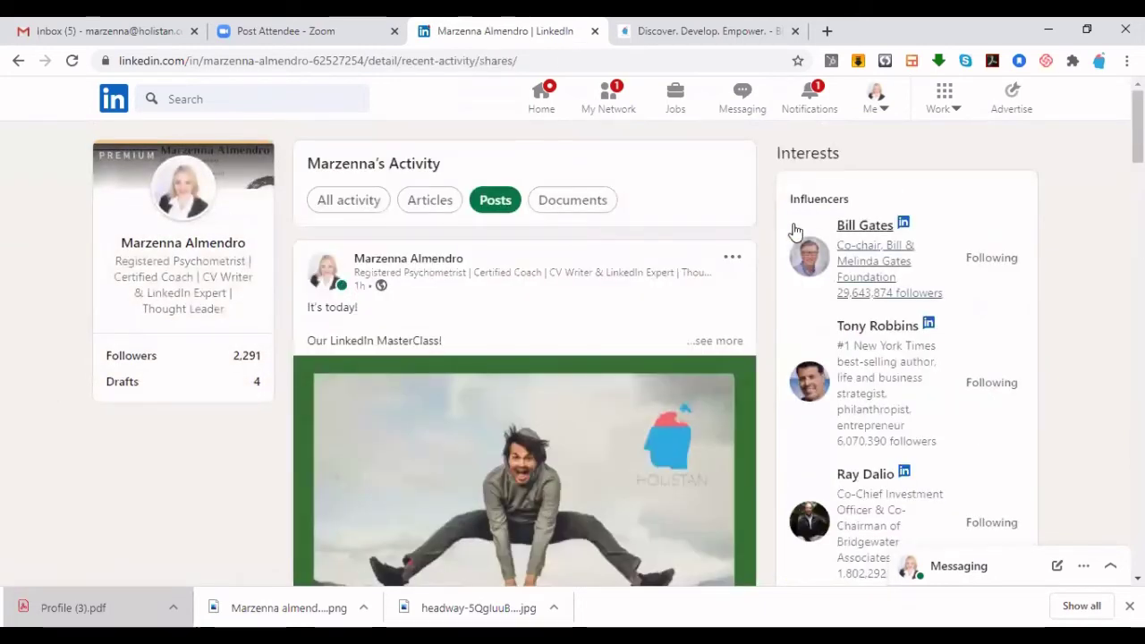
{"action": "scroll", "coordinate": [801, 374], "scroll_direction": "down", "scroll_amount": 1}
{"action": "scroll", "coordinate": [652, 466], "scroll_direction": "down", "scroll_amount": 4}
{"action": "scroll", "coordinate": [514, 421], "scroll_direction": "down", "scroll_amount": 2}
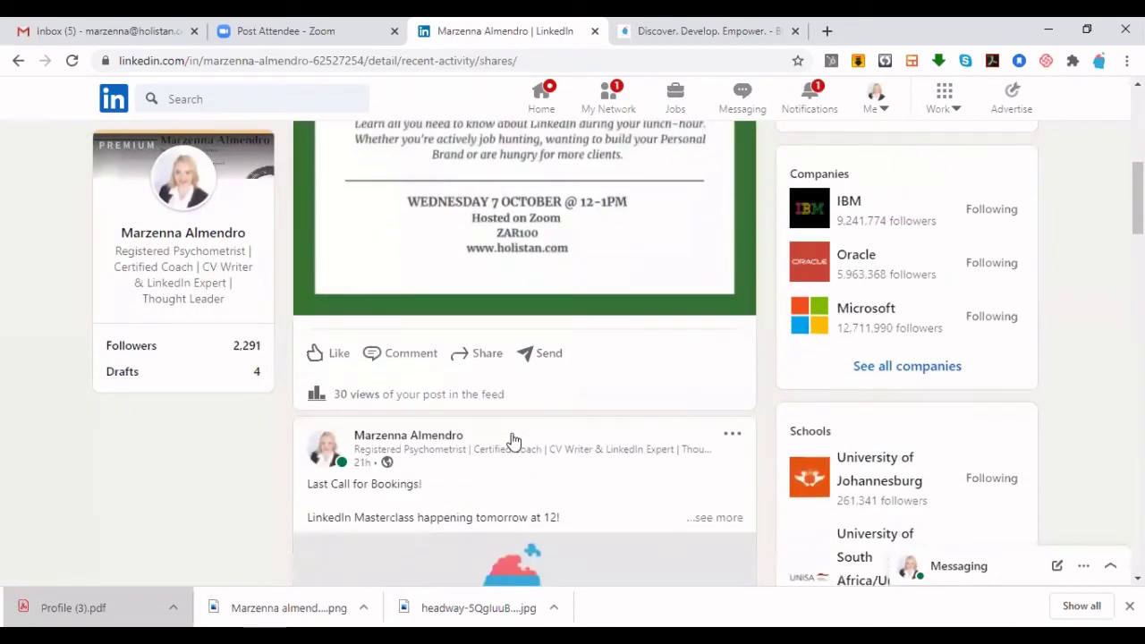
Step: Look through the older posts in the shared posts activity, including the article on conducting sessions
{"action": "scroll", "coordinate": [685, 394], "scroll_direction": "down", "scroll_amount": 8}
{"action": "scroll", "coordinate": [678, 484], "scroll_direction": "down", "scroll_amount": 10}
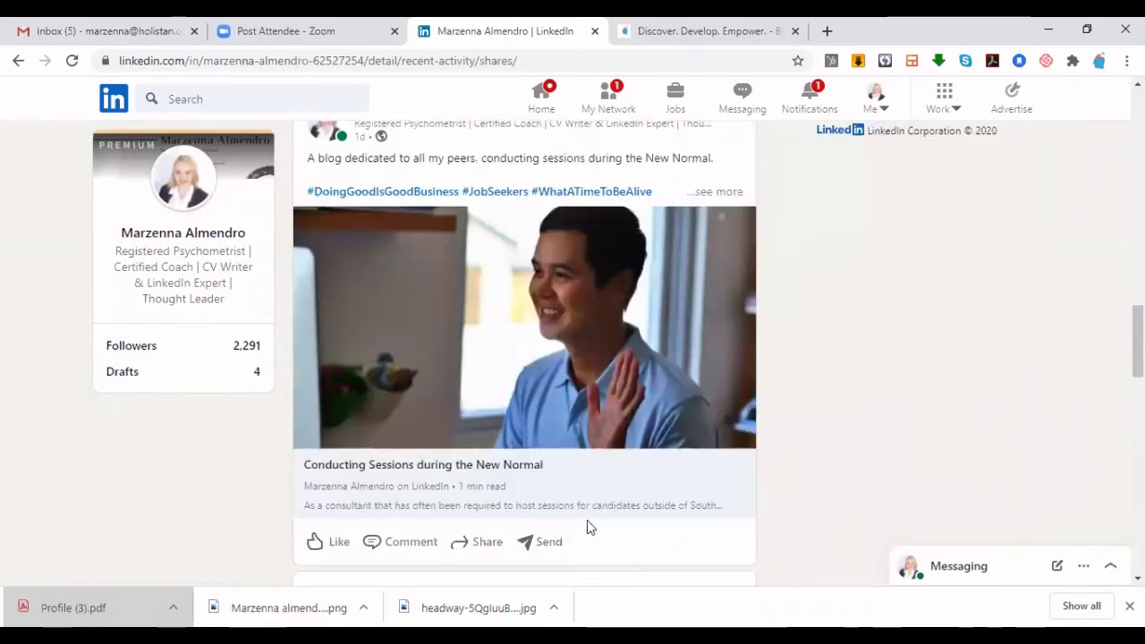
{"action": "scroll", "coordinate": [652, 284], "scroll_direction": "up", "scroll_amount": 10}
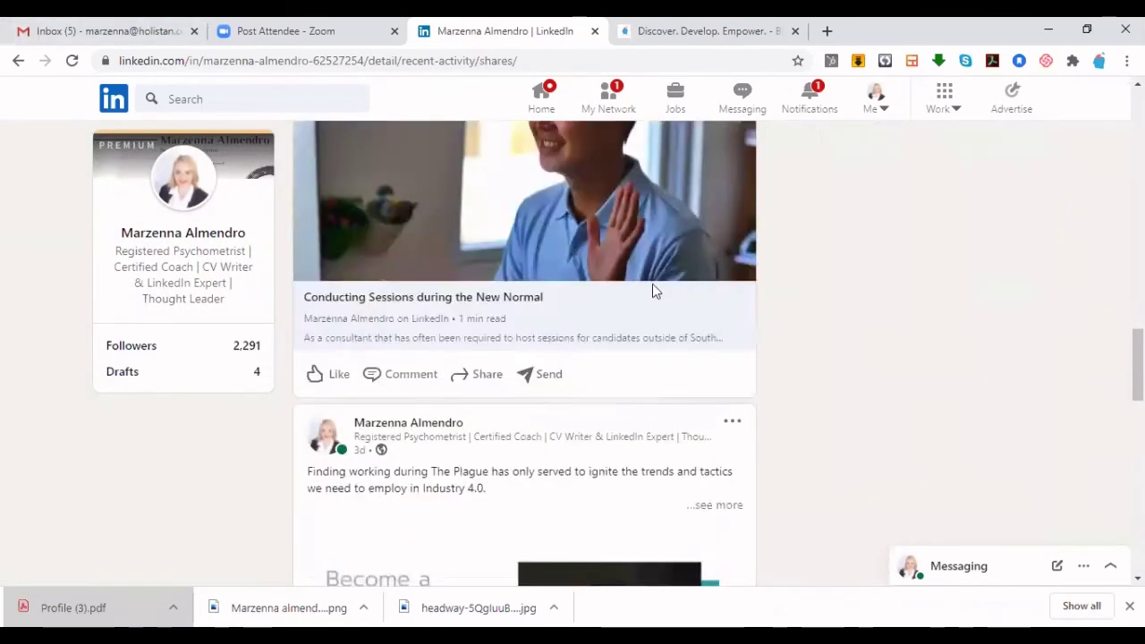
Step: Return to the own profile and open the search appearances from Your Dashboard
{"action": "left_click", "coordinate": [18, 61]}
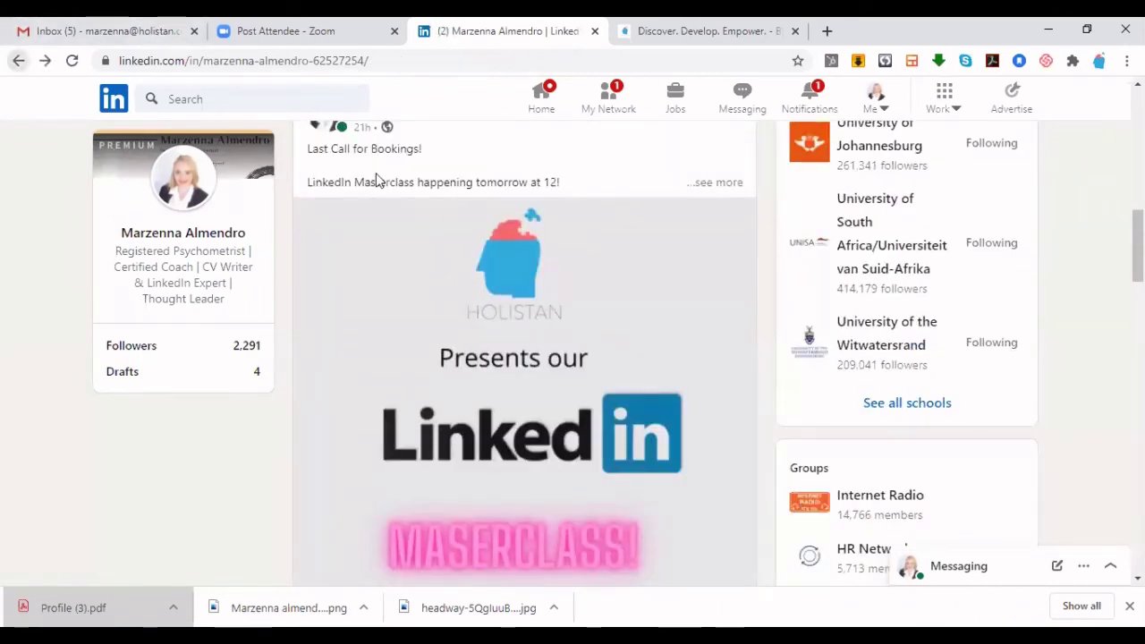
{"action": "scroll", "coordinate": [478, 334], "scroll_direction": "down", "scroll_amount": 8}
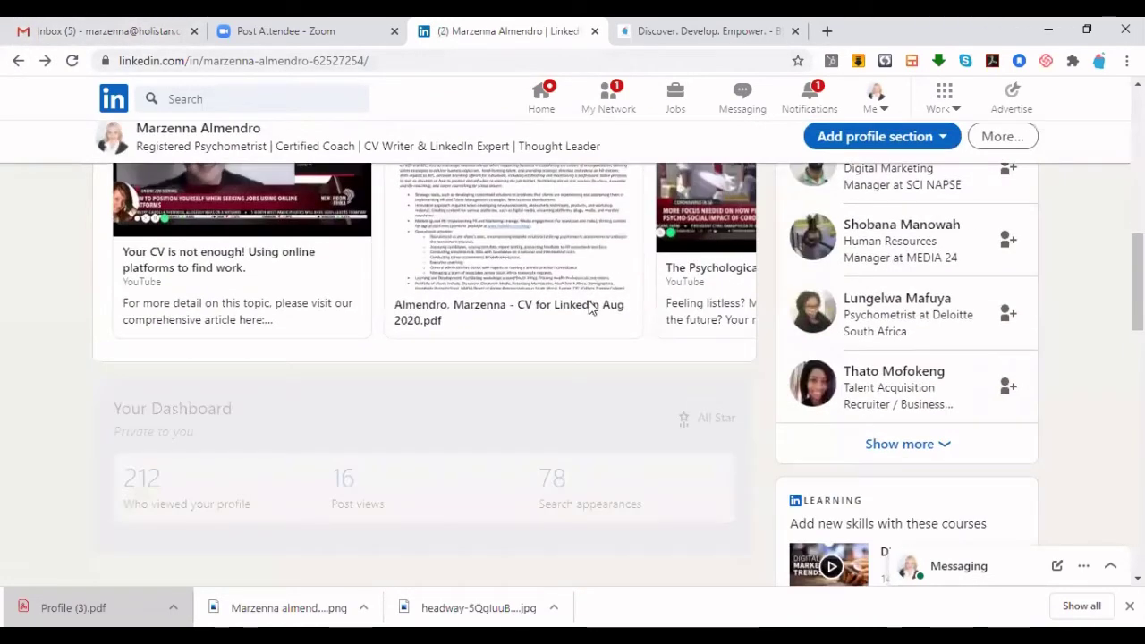
{"action": "scroll", "coordinate": [590, 340], "scroll_direction": "down", "scroll_amount": 5}
{"action": "scroll", "coordinate": [591, 379], "scroll_direction": "up", "scroll_amount": 4}
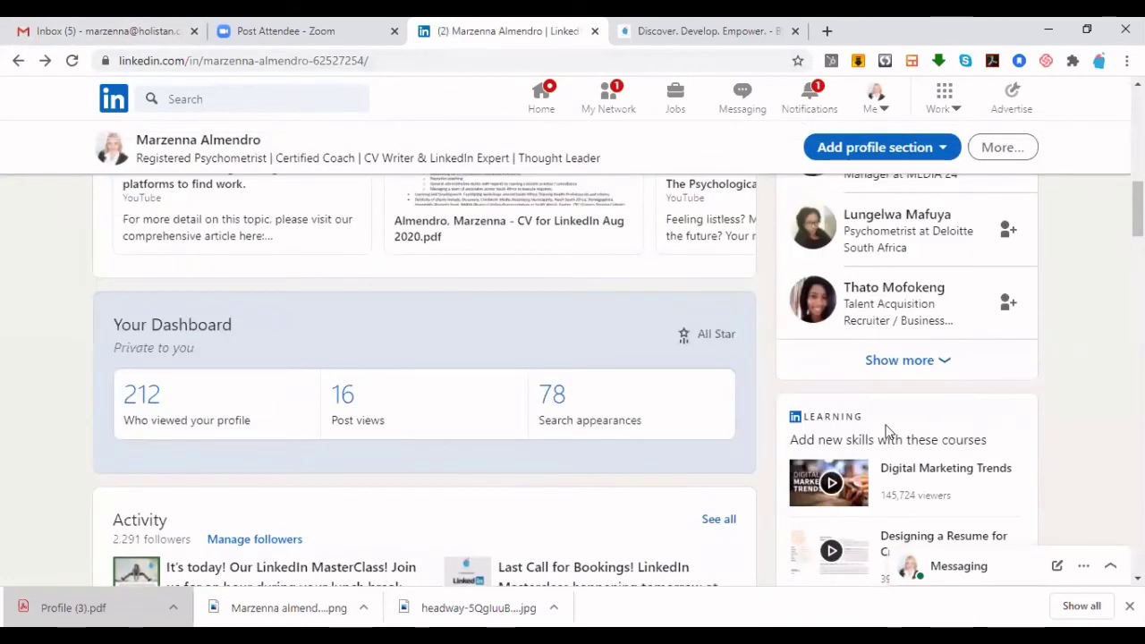
{"action": "left_click", "coordinate": [564, 425]}
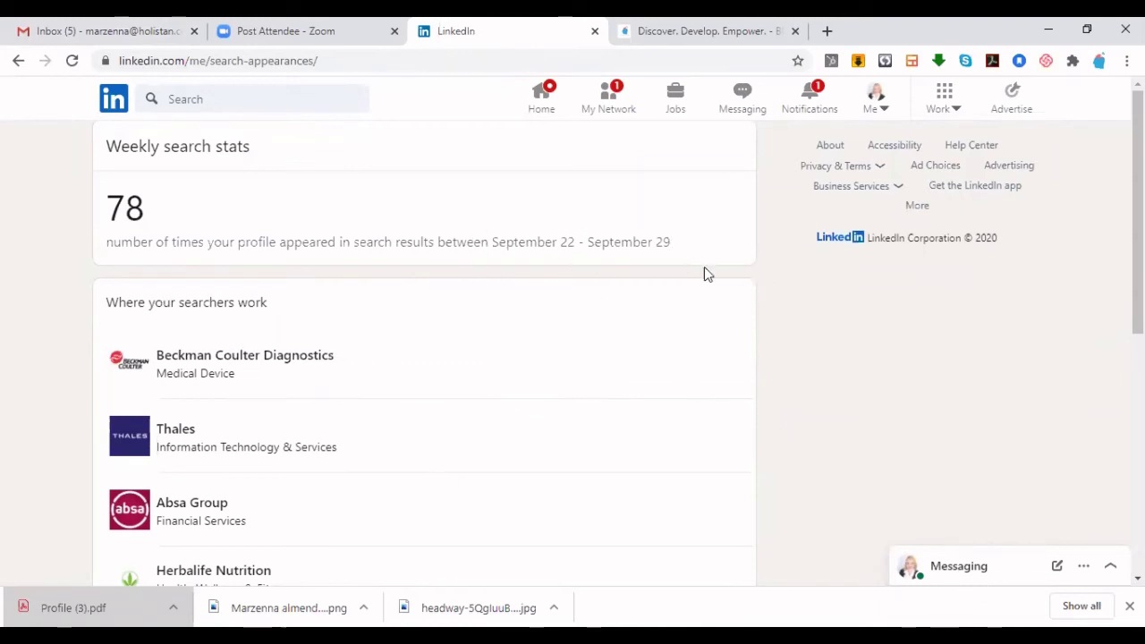
Step: Examine the weekly search stats, covering where the searchers work and what they do
{"action": "scroll", "coordinate": [534, 478], "scroll_direction": "down", "scroll_amount": 5}
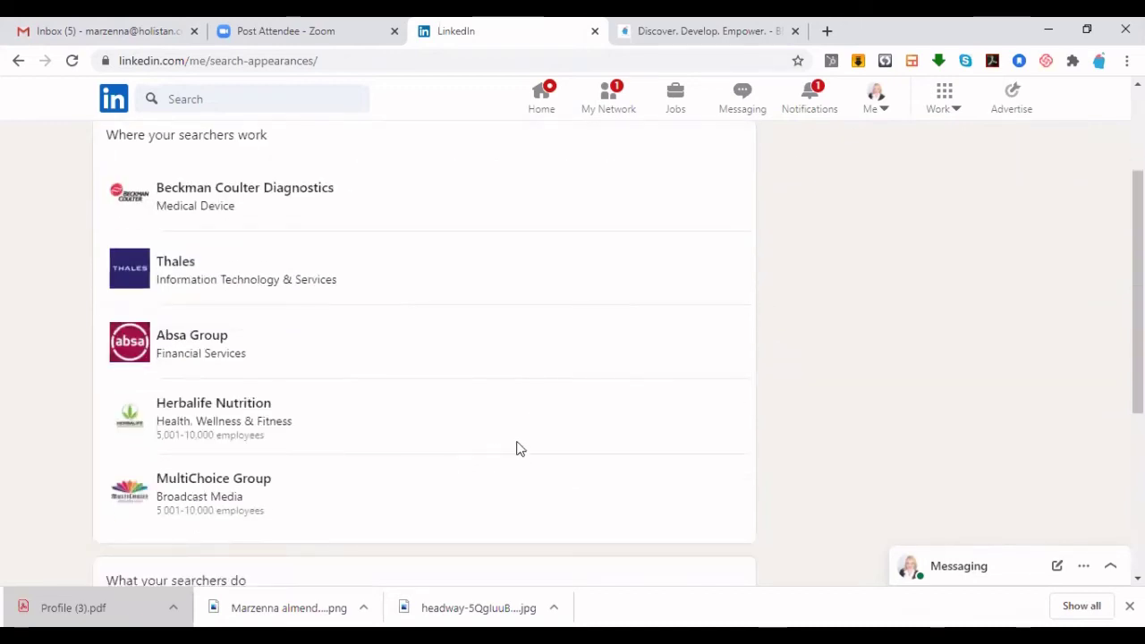
{"action": "scroll", "coordinate": [534, 455], "scroll_direction": "down", "scroll_amount": 1}
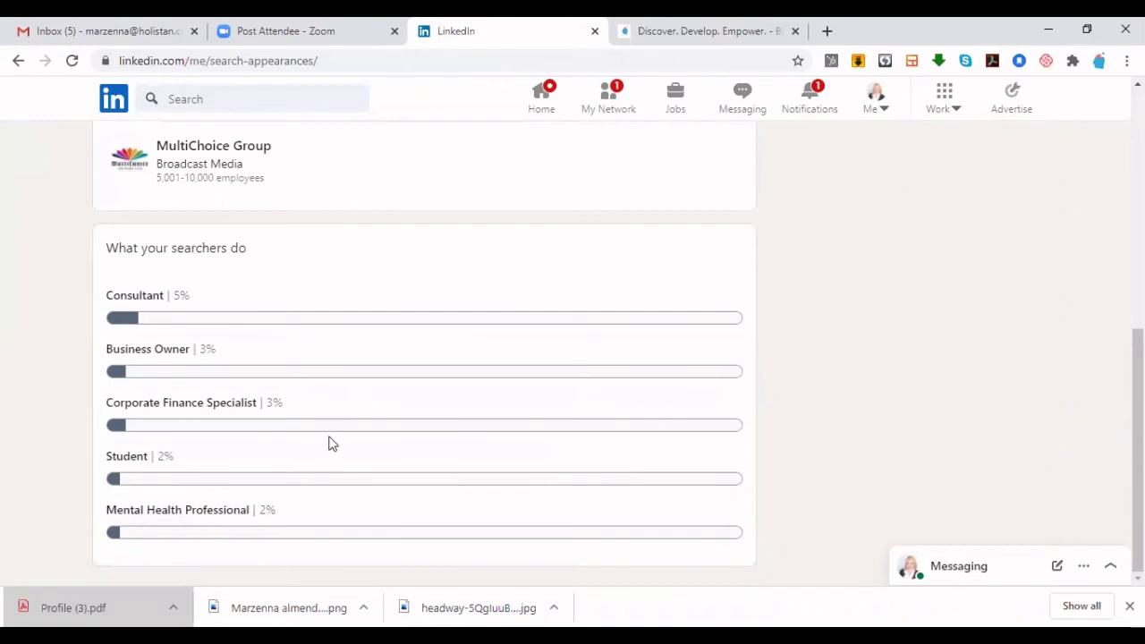
{"action": "scroll", "coordinate": [329, 443], "scroll_direction": "up", "scroll_amount": 4}
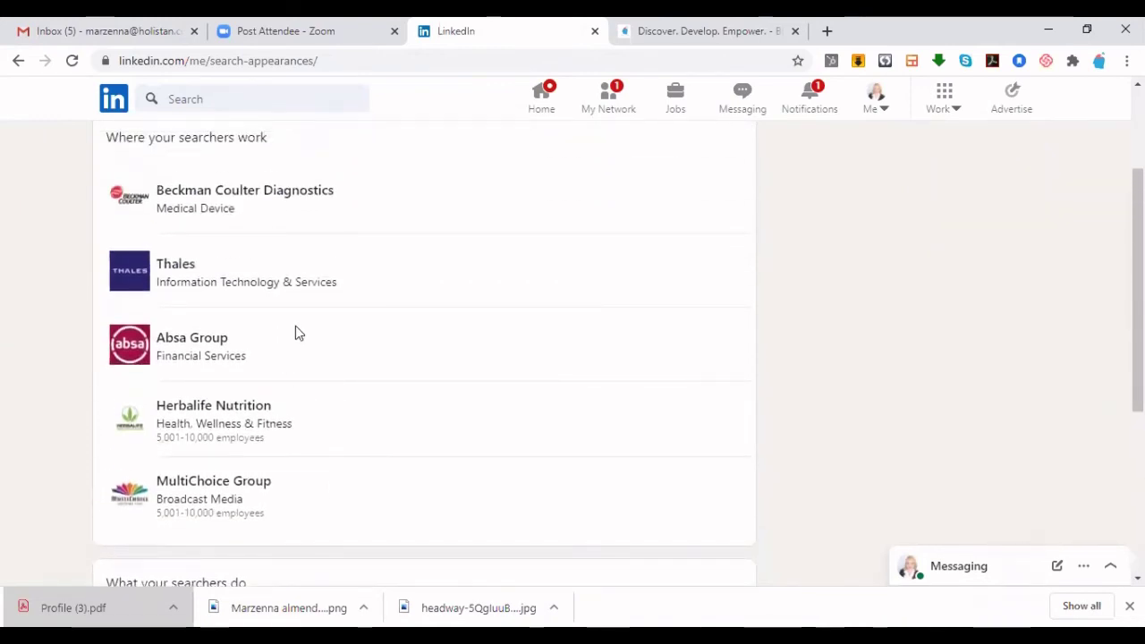
{"action": "scroll", "coordinate": [296, 333], "scroll_direction": "up", "scroll_amount": 2}
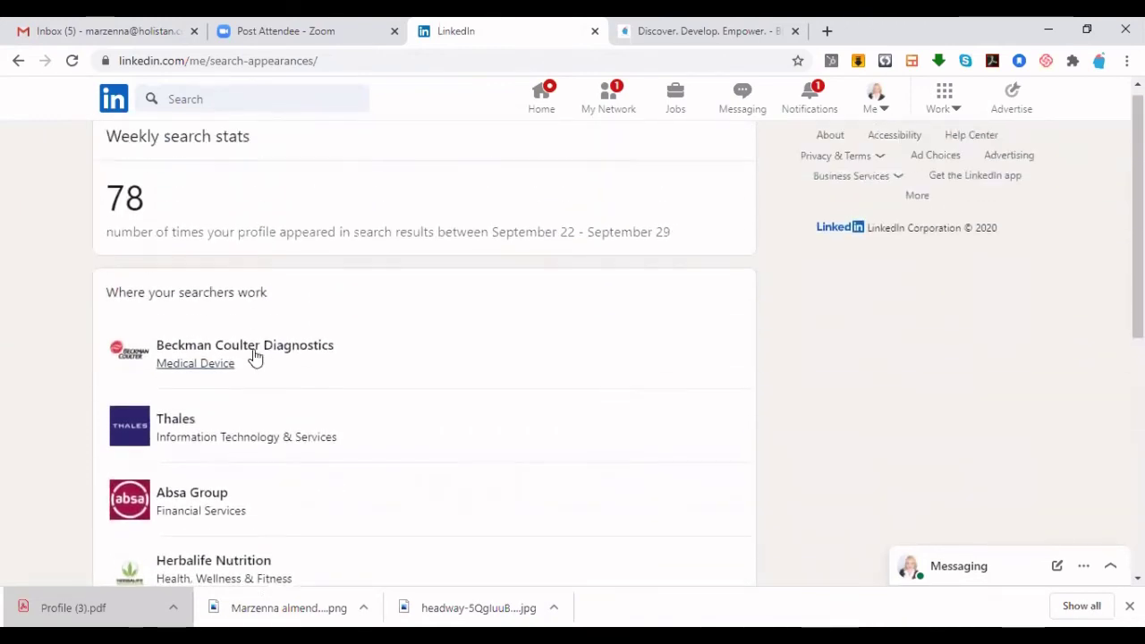
Step: Go back to the own profile and skim its sections as far as Skills & Endorsements, returning to the beginning
{"action": "left_click", "coordinate": [880, 109]}
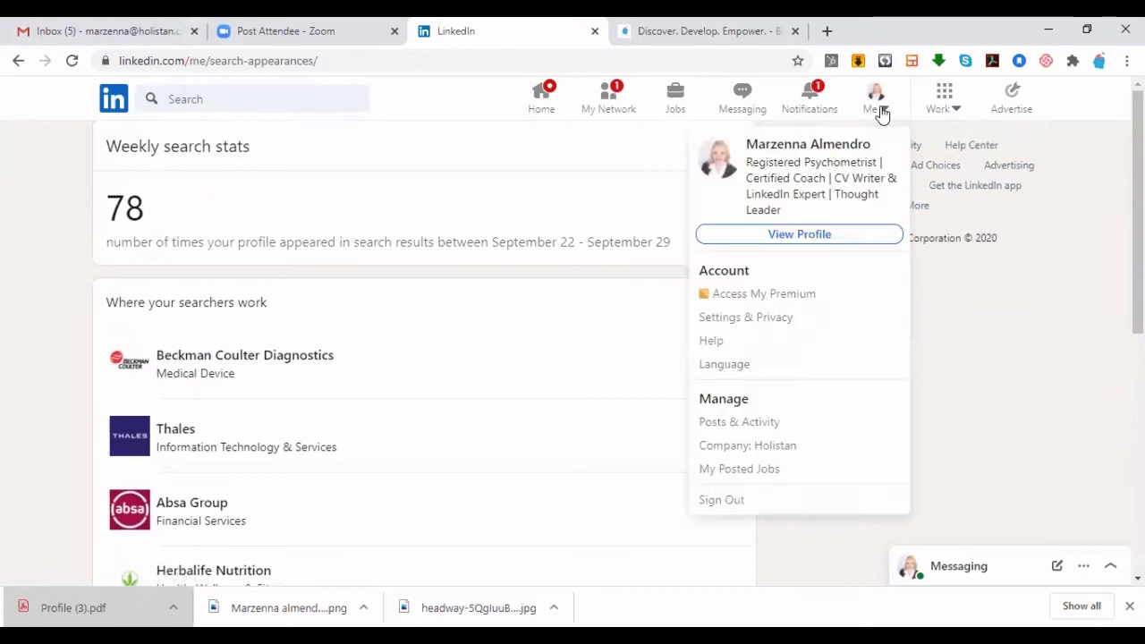
{"action": "left_click", "coordinate": [808, 235]}
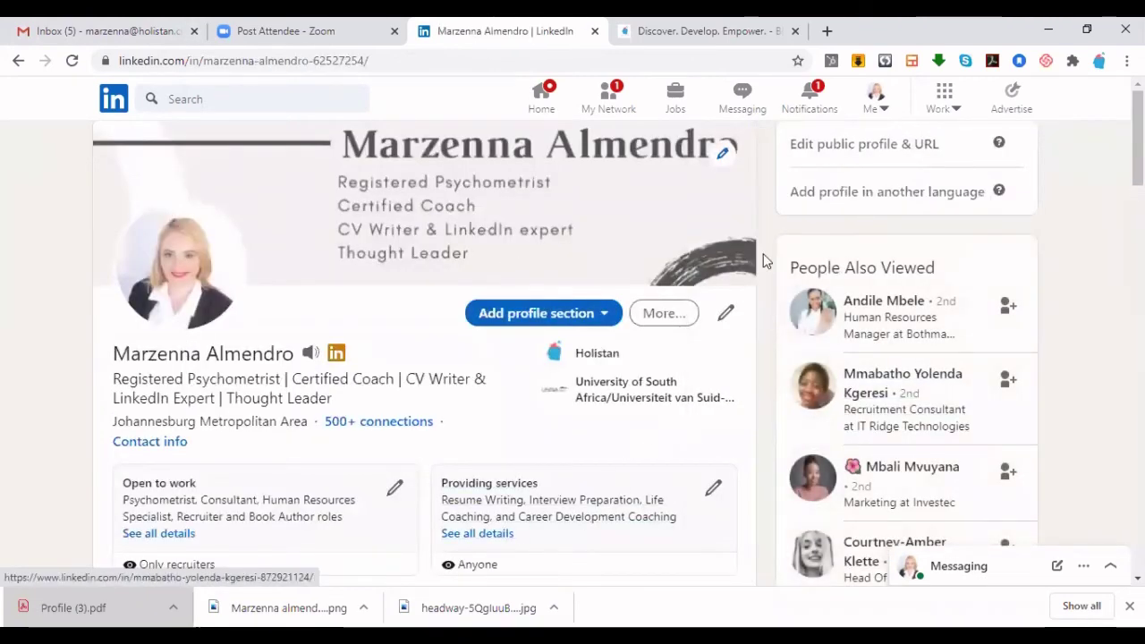
{"action": "scroll", "coordinate": [547, 393], "scroll_direction": "down", "scroll_amount": 15}
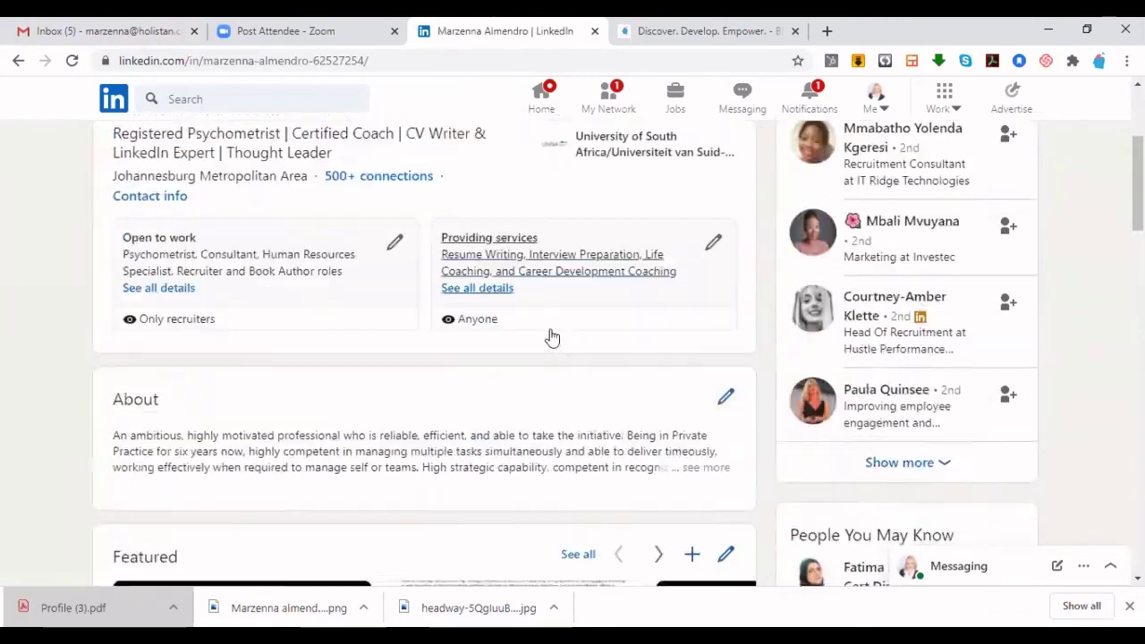
{"action": "scroll", "coordinate": [537, 385], "scroll_direction": "down", "scroll_amount": 15}
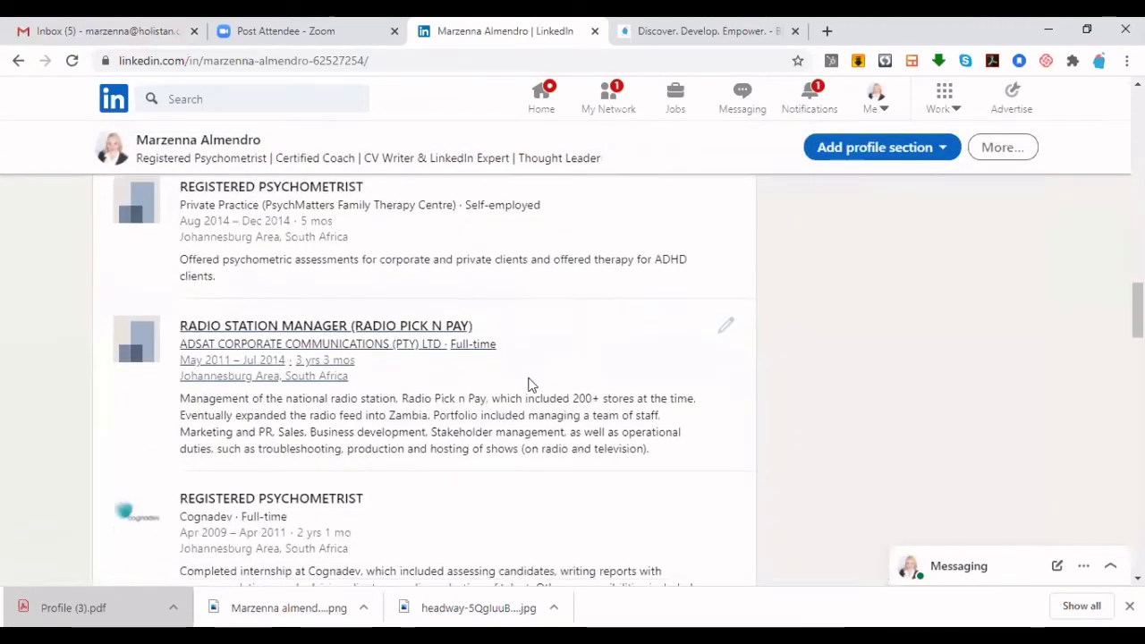
{"action": "scroll", "coordinate": [488, 457], "scroll_direction": "down", "scroll_amount": 2}
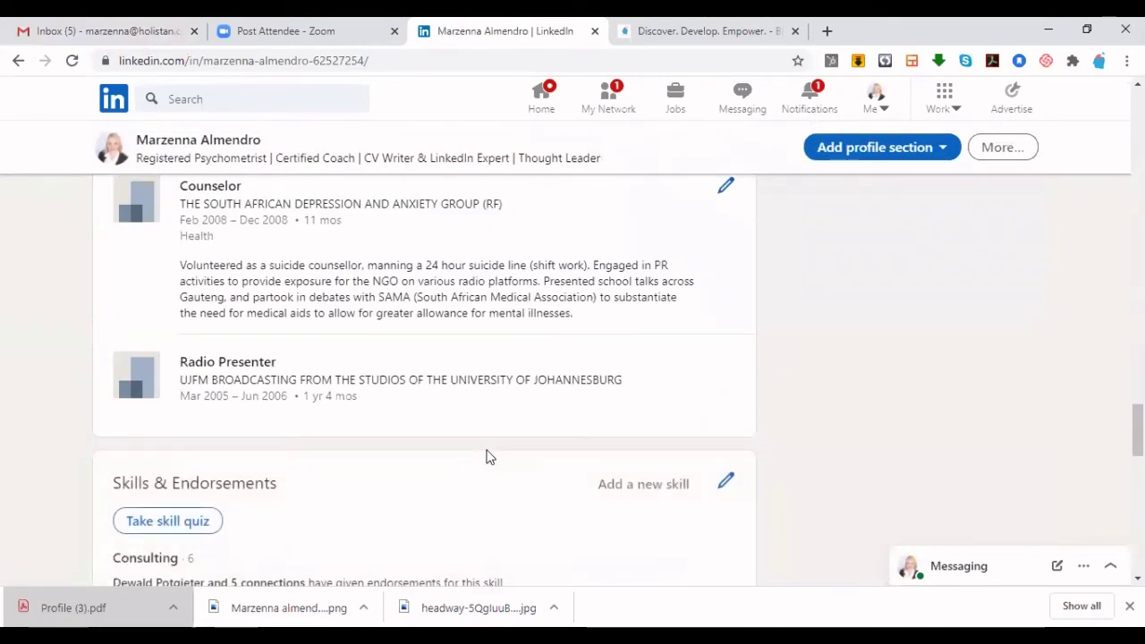
{"action": "scroll", "coordinate": [435, 409], "scroll_direction": "up", "scroll_amount": 10}
{"action": "scroll", "coordinate": [335, 280], "scroll_direction": "up", "scroll_amount": 15}
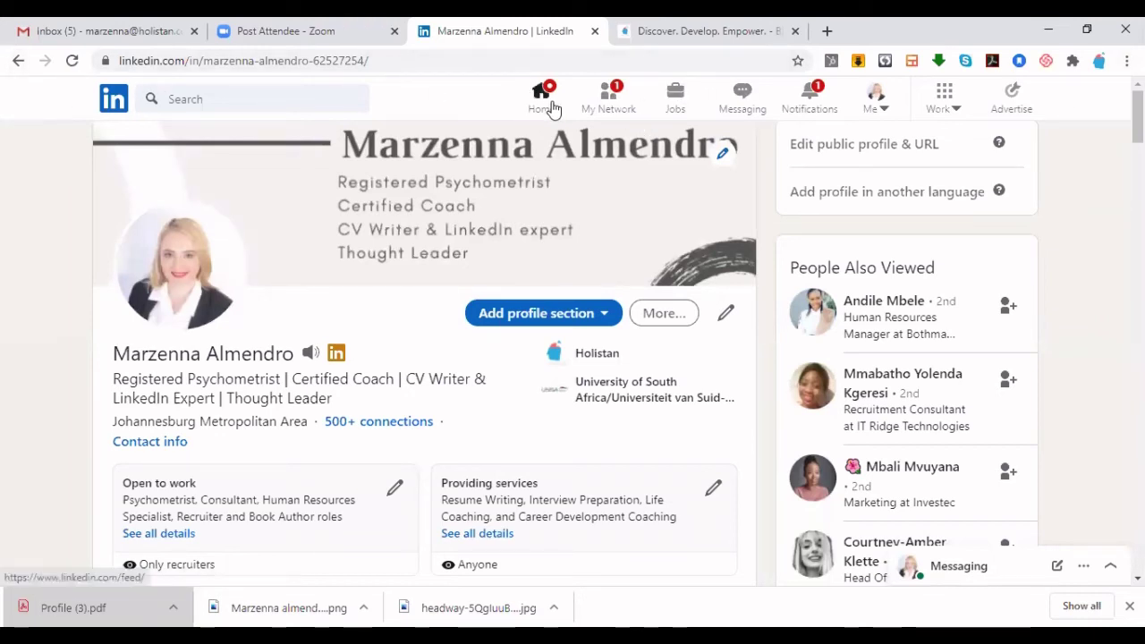
Step: Accept the pending connection invitation in My Network and open the notifications
{"action": "left_click", "coordinate": [612, 104]}
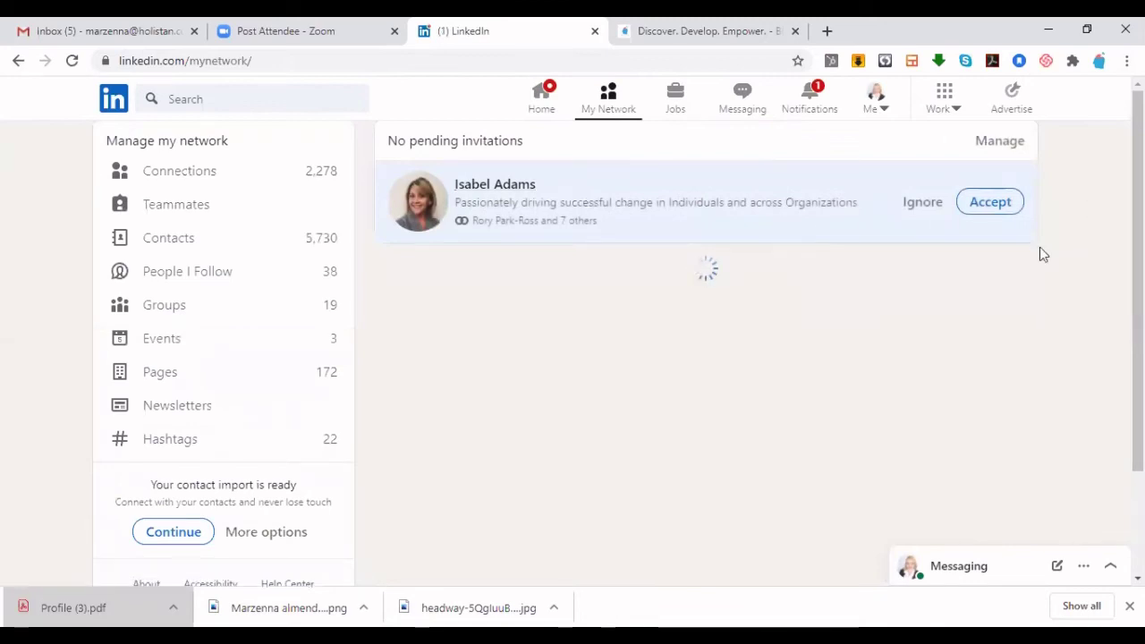
{"action": "left_click", "coordinate": [990, 213]}
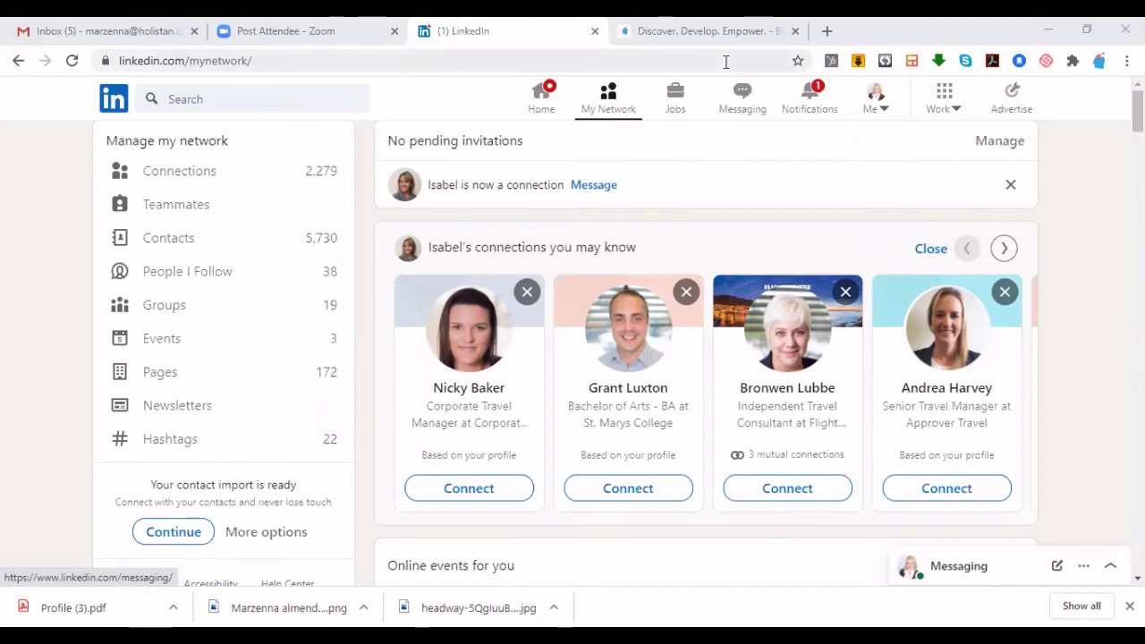
{"action": "left_click", "coordinate": [829, 105]}
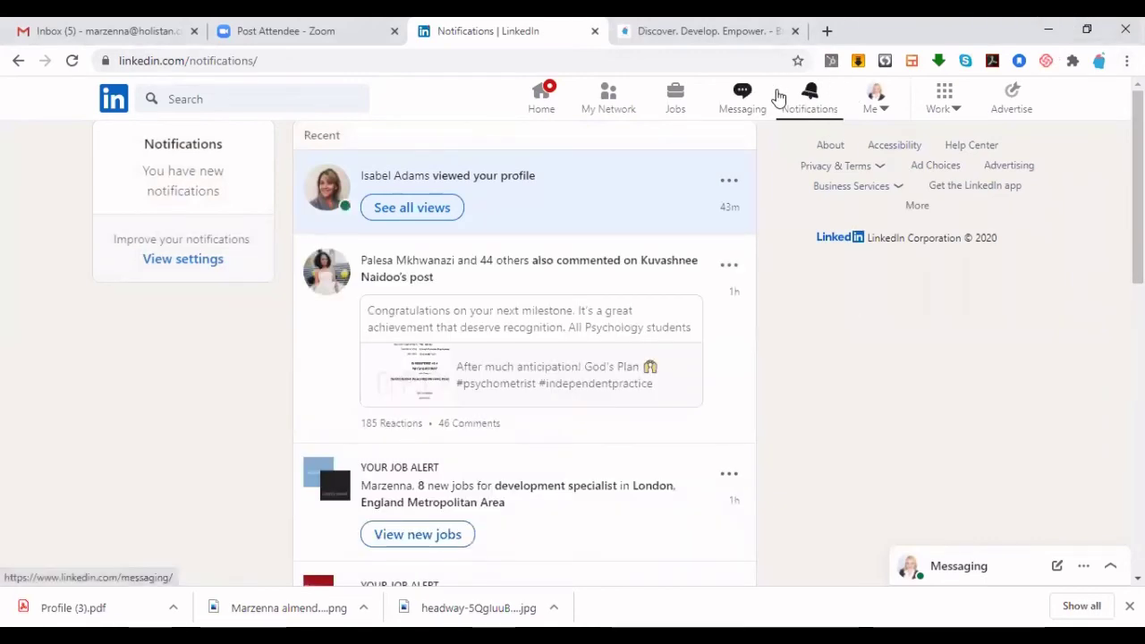
Step: Open the Jobs page and look over the saved job searches and the recruitment consultant job alert
{"action": "left_click", "coordinate": [680, 111]}
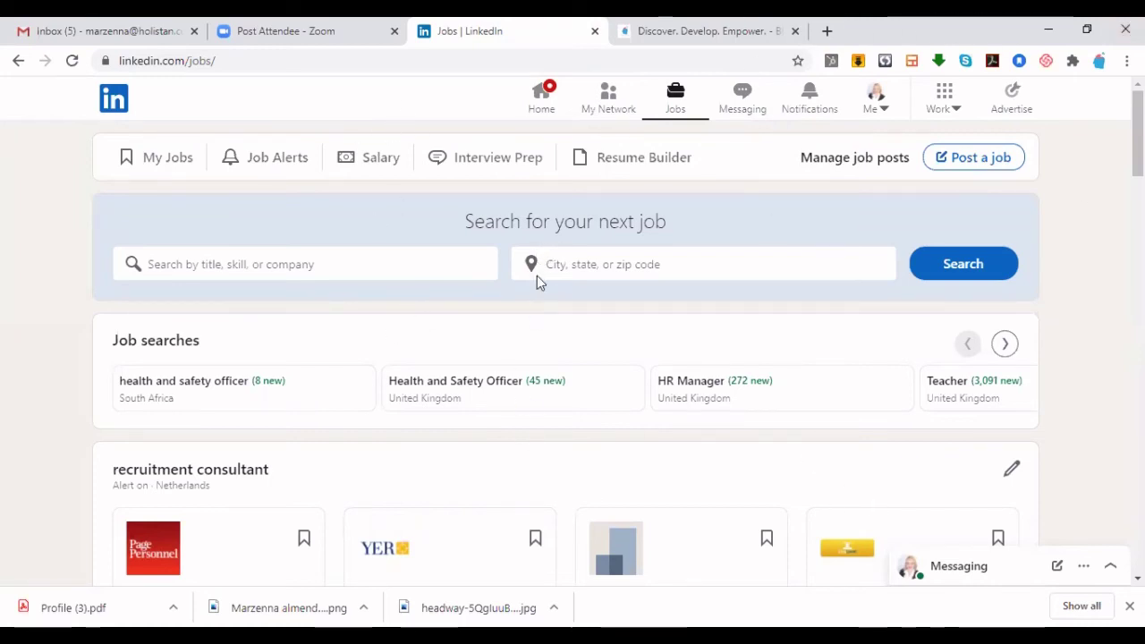
{"action": "scroll", "coordinate": [792, 508], "scroll_direction": "down", "scroll_amount": 1}
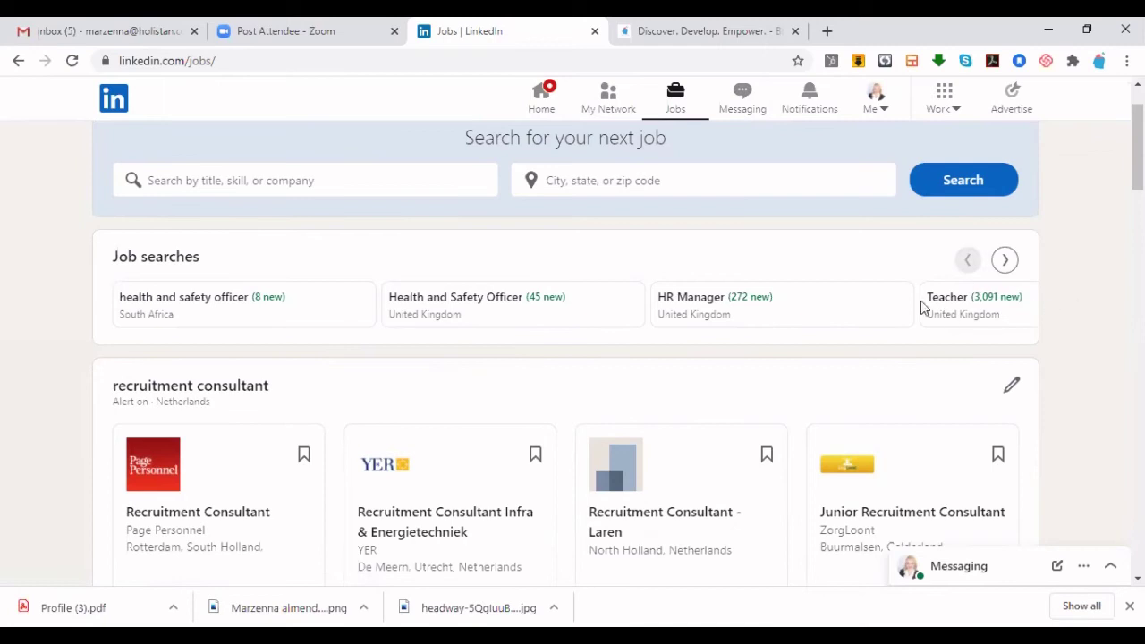
{"action": "scroll", "coordinate": [707, 394], "scroll_direction": "down", "scroll_amount": 3}
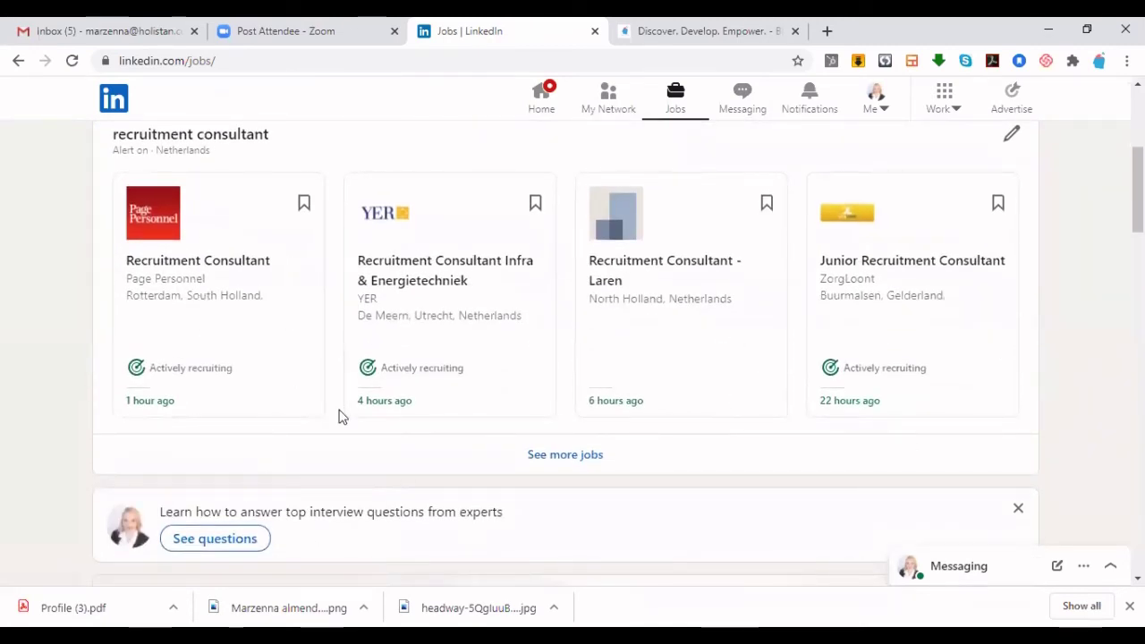
{"action": "scroll", "coordinate": [342, 416], "scroll_direction": "down", "scroll_amount": 2}
{"action": "scroll", "coordinate": [461, 357], "scroll_direction": "up", "scroll_amount": 5}
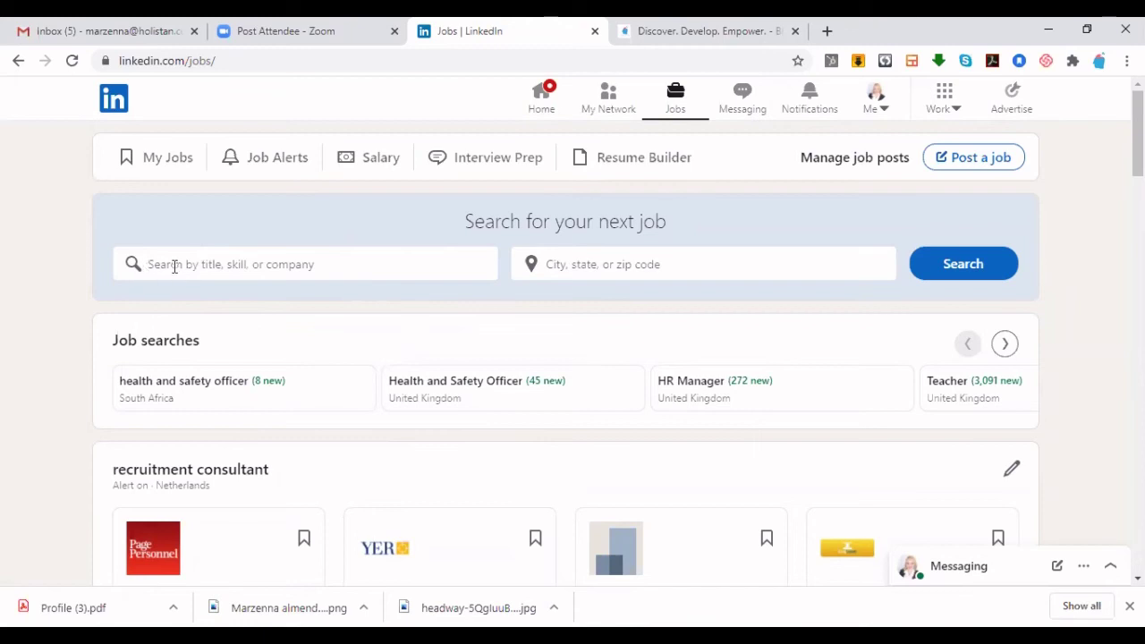
Step: Search for coach jobs and narrow the location to Gauteng, South Africa
{"action": "left_click", "coordinate": [360, 303]}
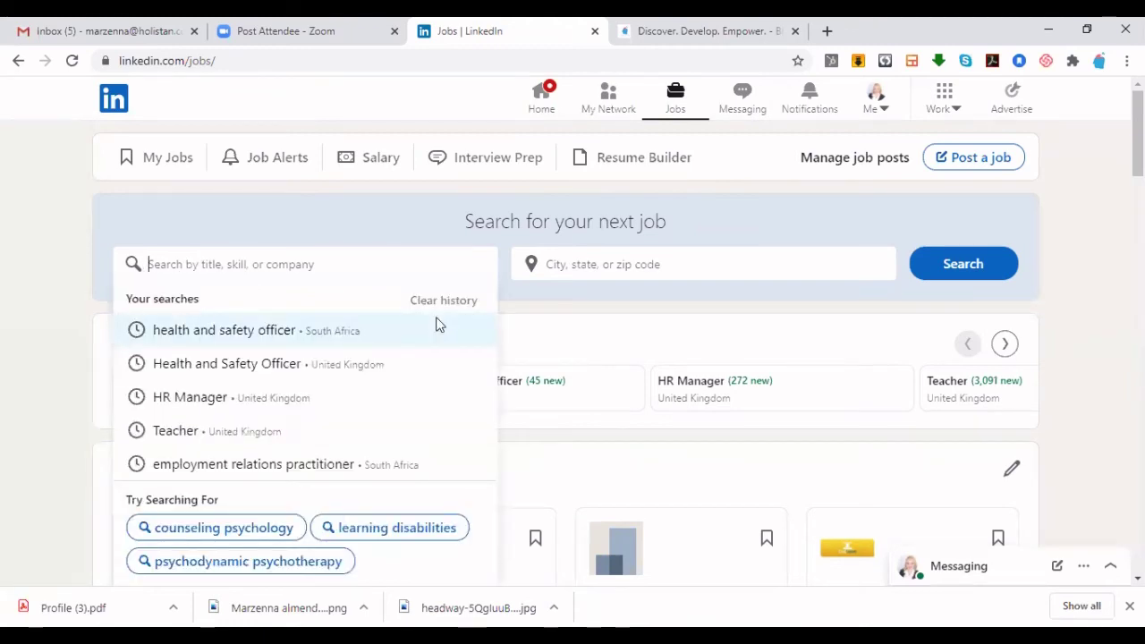
{"action": "type", "text": "Coach"}
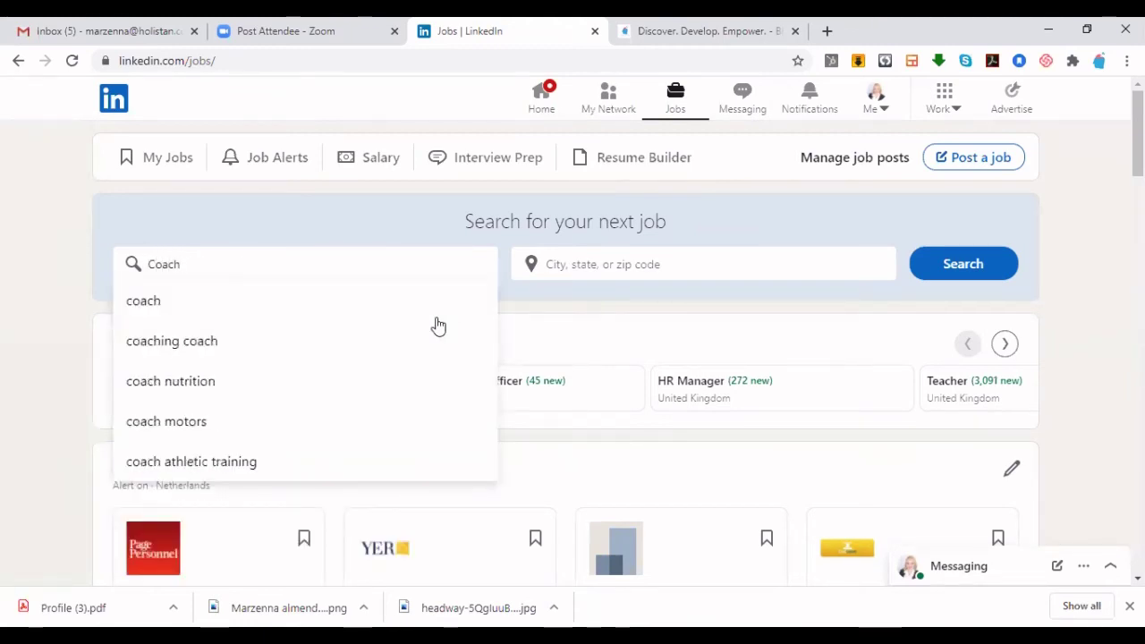
{"action": "left_click", "coordinate": [143, 301]}
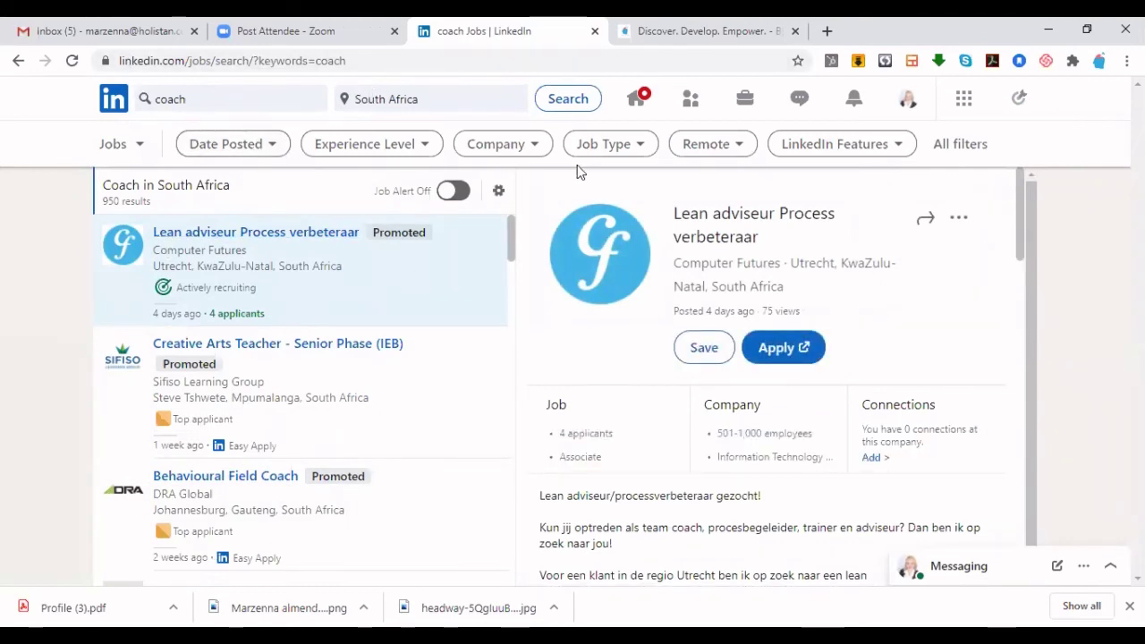
{"action": "left_click", "coordinate": [471, 99]}
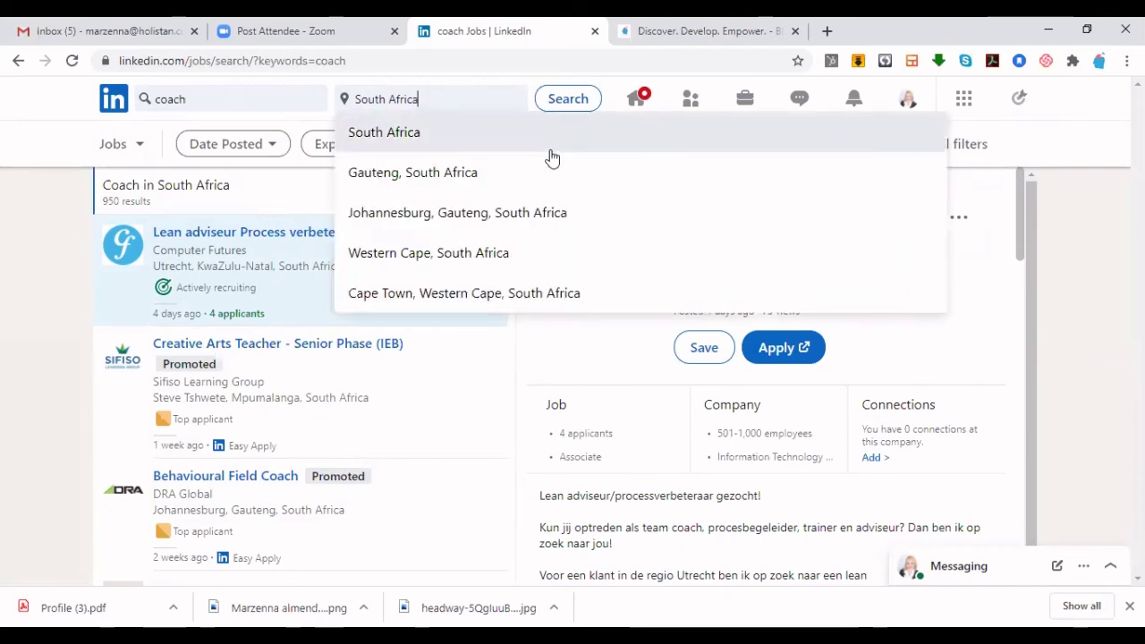
{"action": "left_click", "coordinate": [450, 182]}
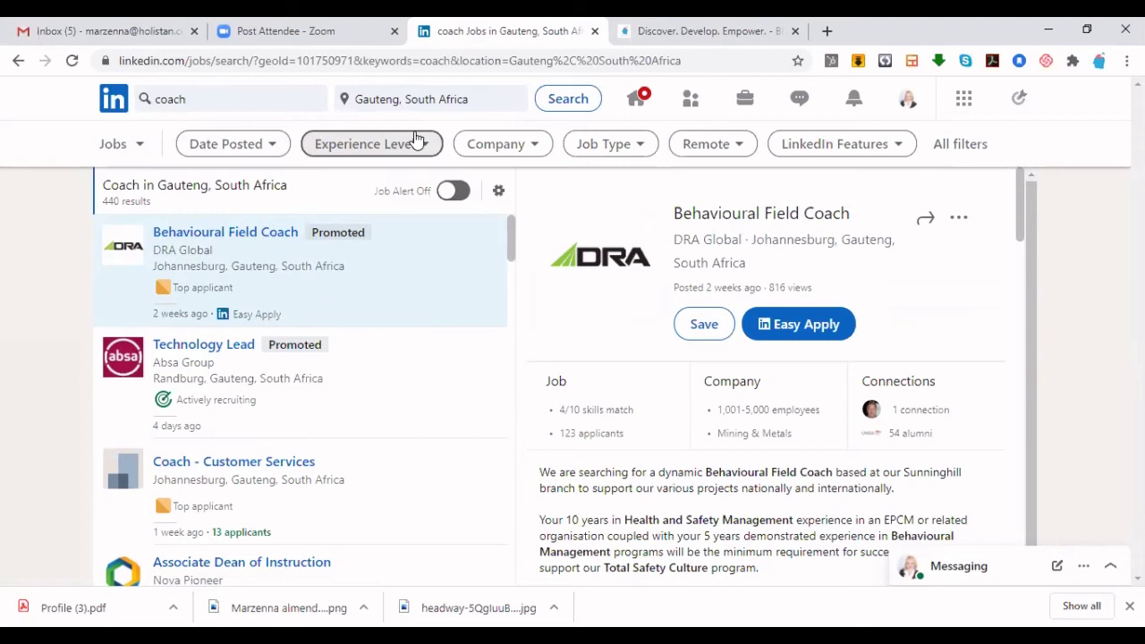
Step: Filter the coach job results to those posted in the past 24 hours
{"action": "left_click", "coordinate": [242, 150]}
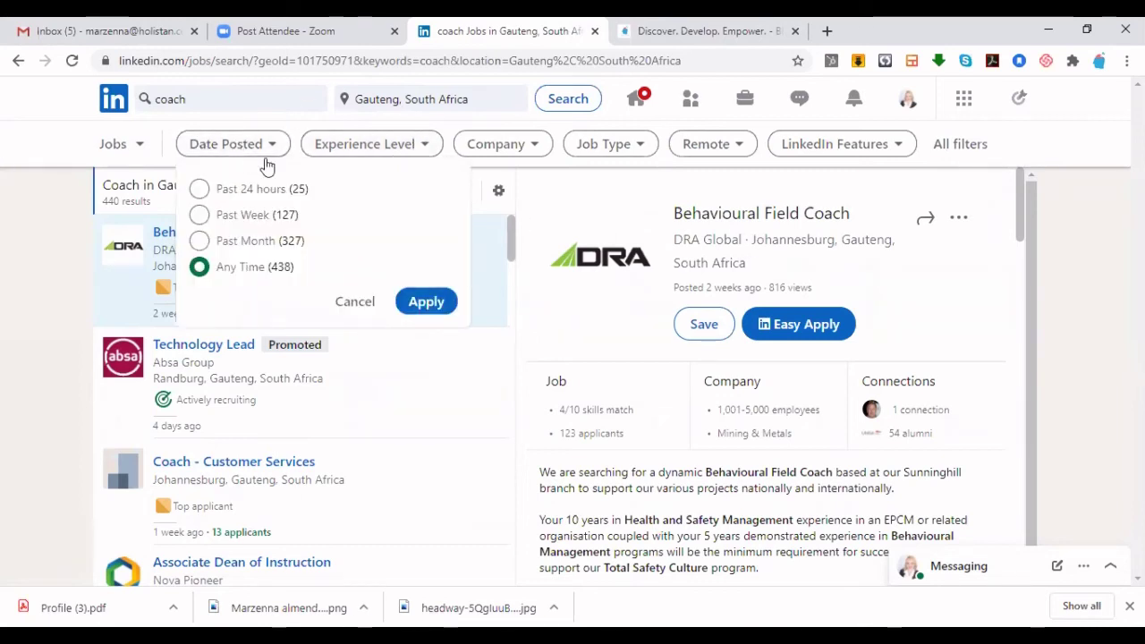
{"action": "left_click", "coordinate": [213, 193]}
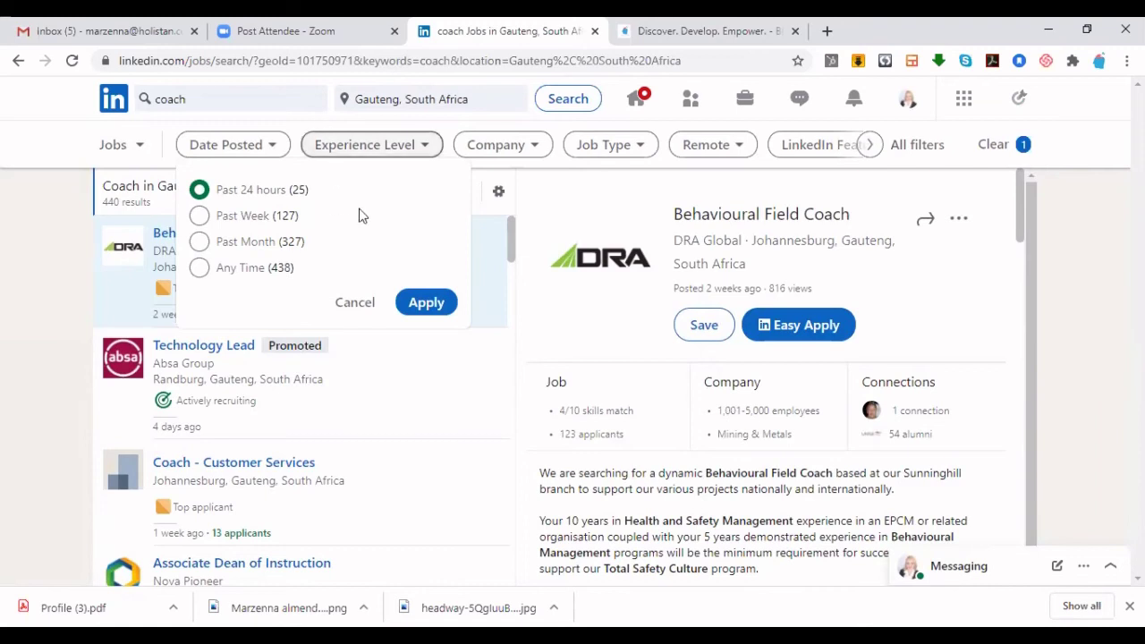
{"action": "left_click", "coordinate": [427, 303]}
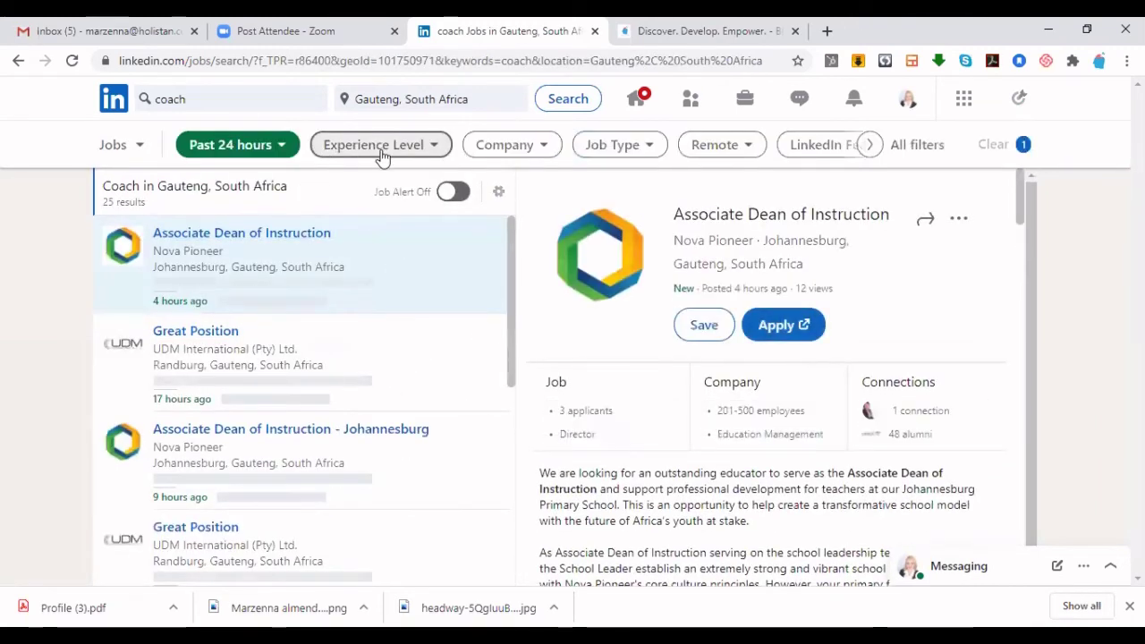
Step: Filter the job results by the Mid-Senior level experience level
{"action": "left_click", "coordinate": [382, 149]}
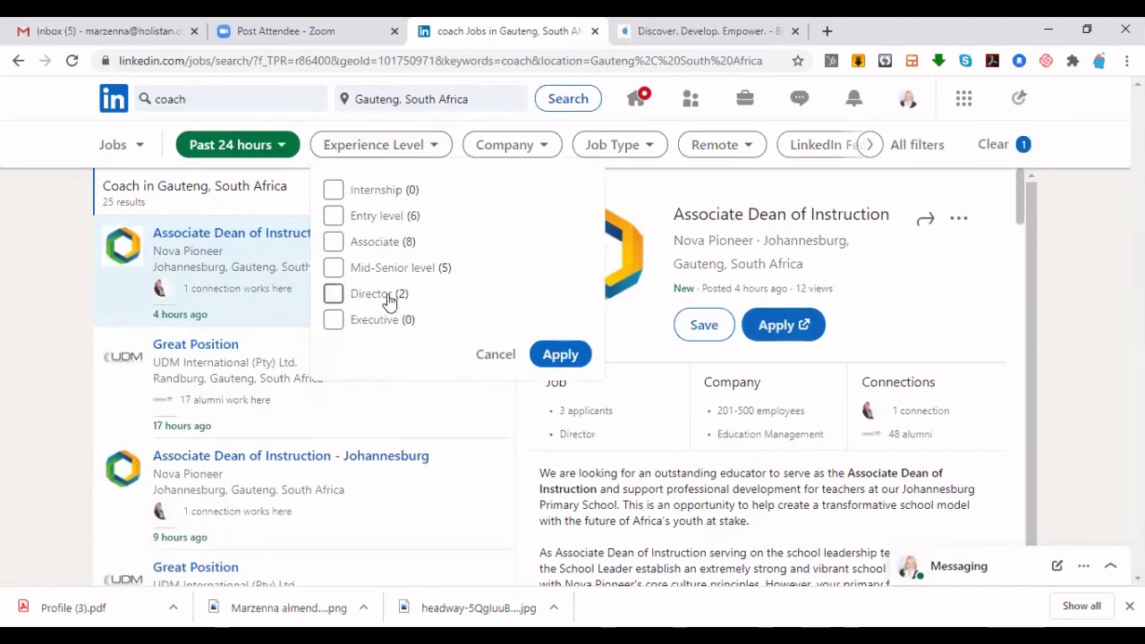
{"action": "left_click", "coordinate": [334, 268]}
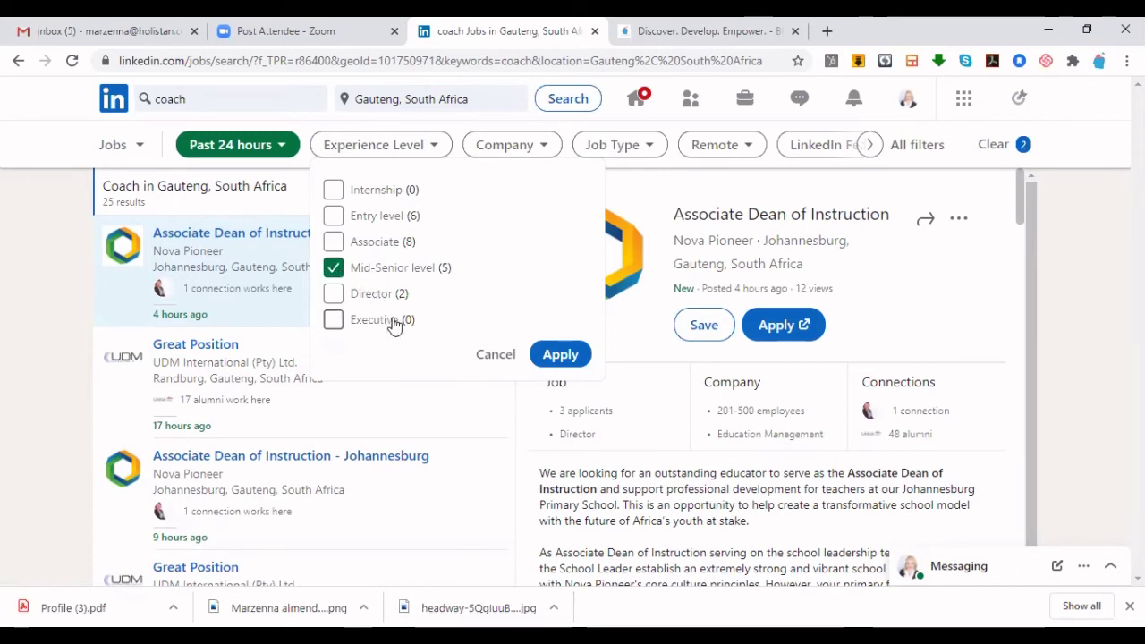
{"action": "left_click", "coordinate": [559, 354]}
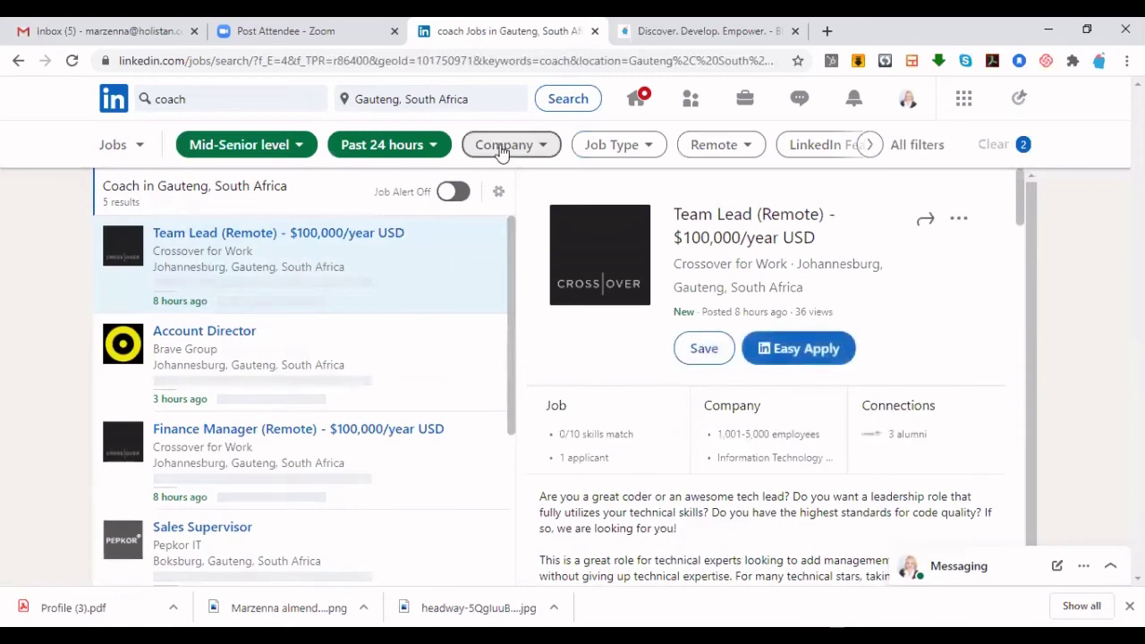
Step: Look up "famous" in the company filter's suggestions and clear the search text again
{"action": "left_click", "coordinate": [503, 150]}
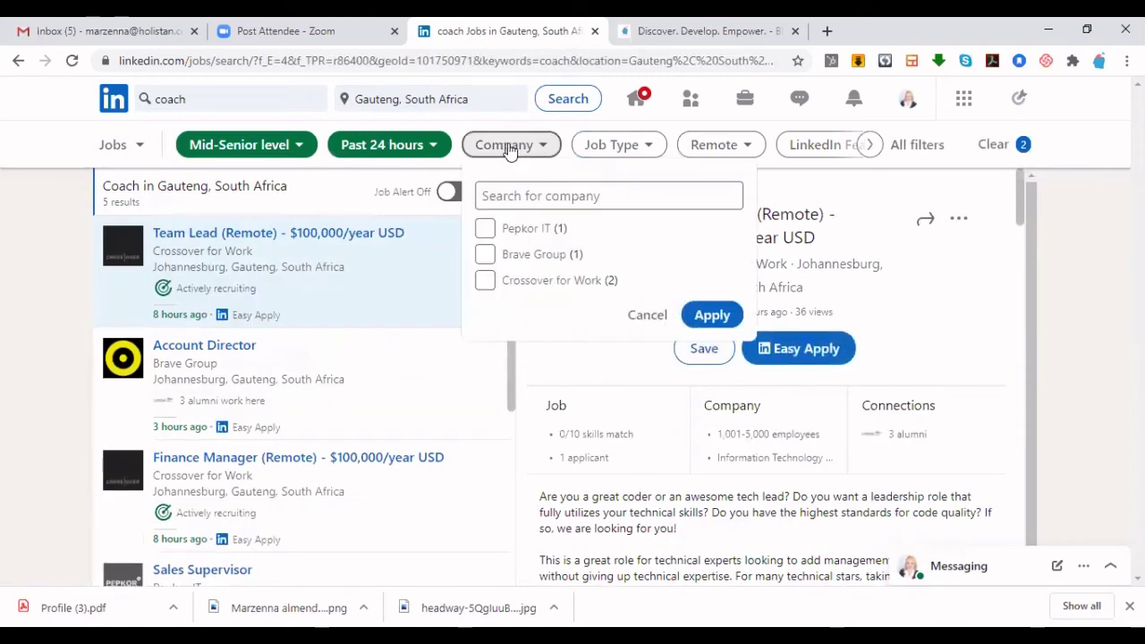
{"action": "left_click", "coordinate": [538, 195]}
{"action": "type", "text": "famous"}
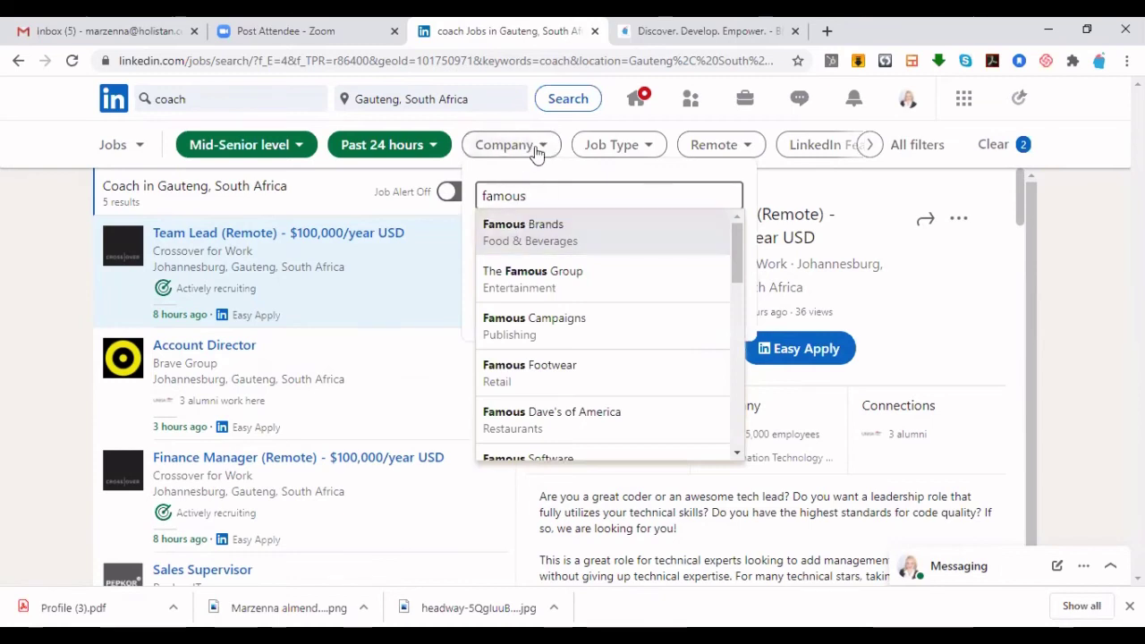
{"action": "key", "text": "shift+Left"}
{"action": "key", "text": "shift+Left"}
{"action": "key", "text": "shift+Left"}
{"action": "key", "text": "shift+Left"}
{"action": "key", "text": "shift+Left"}
{"action": "key", "text": "shift+Left"}
{"action": "key", "text": "BackSpace"}
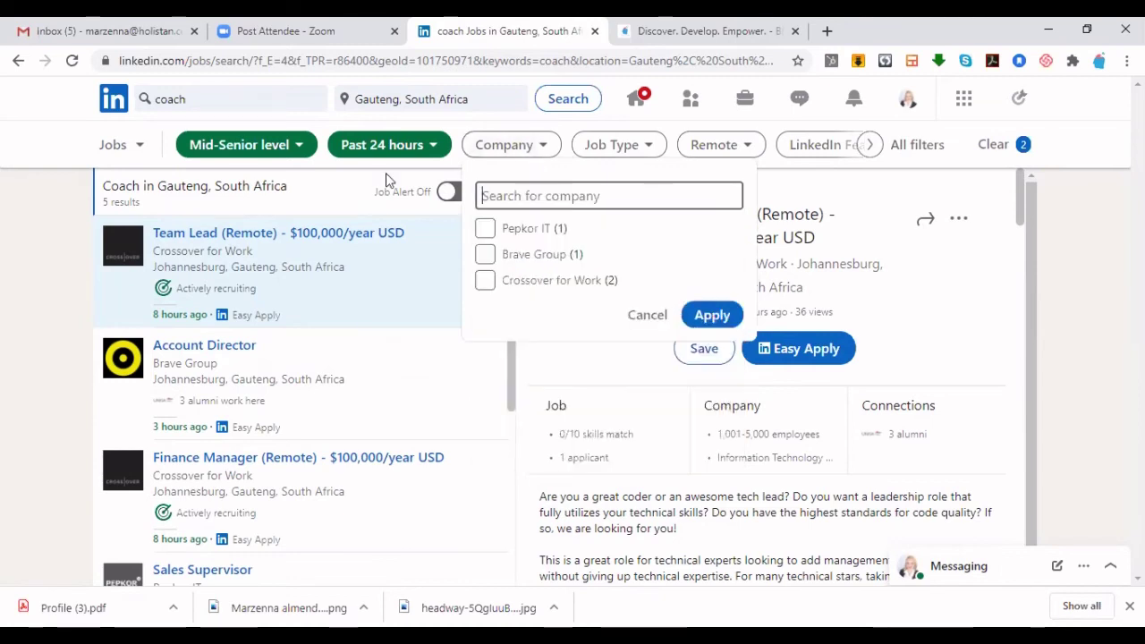
Step: Filter the coach job results by the Full-time job type
{"action": "left_click", "coordinate": [616, 156]}
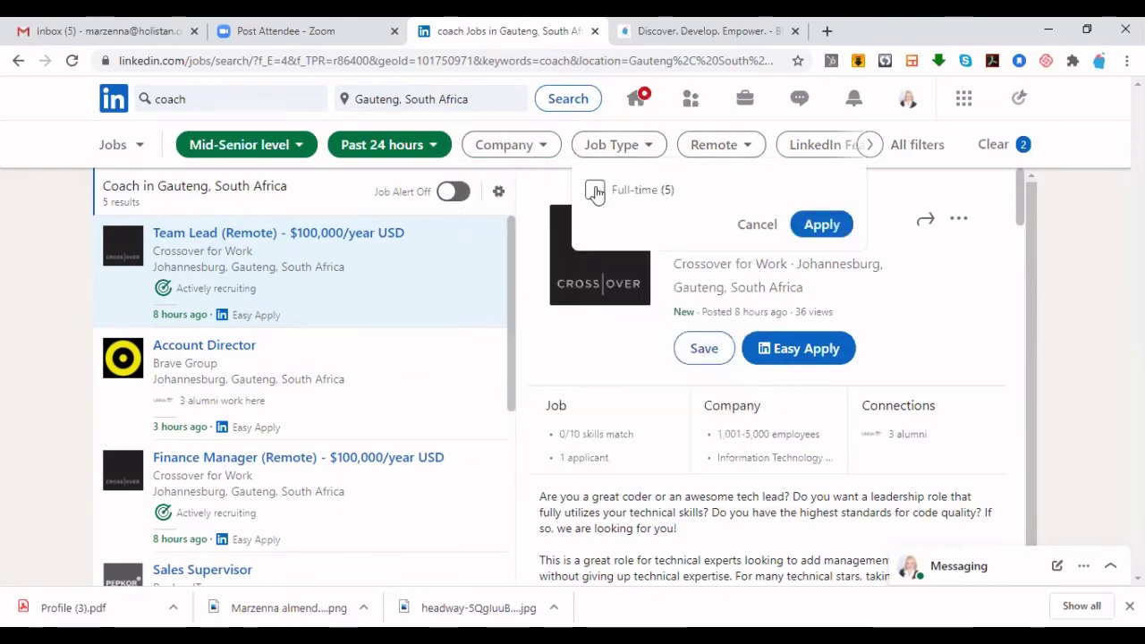
{"action": "left_click", "coordinate": [595, 190]}
{"action": "left_click", "coordinate": [723, 154]}
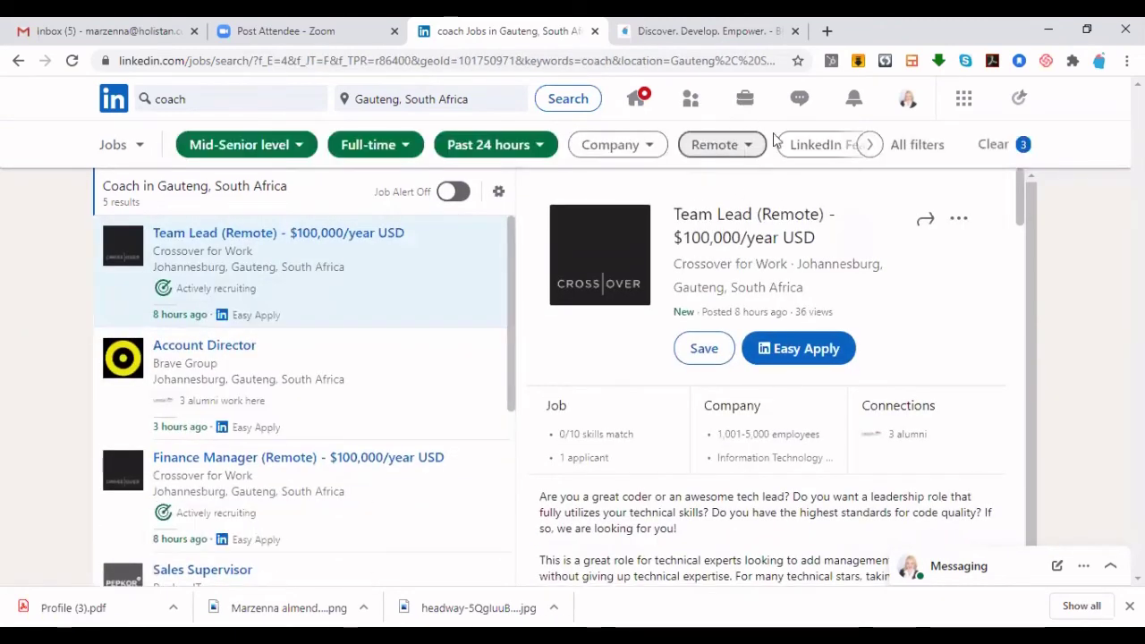
Step: Try the Easy Apply option in the LinkedIn Features filter, deselect it and cancel the filter
{"action": "left_click", "coordinate": [869, 145]}
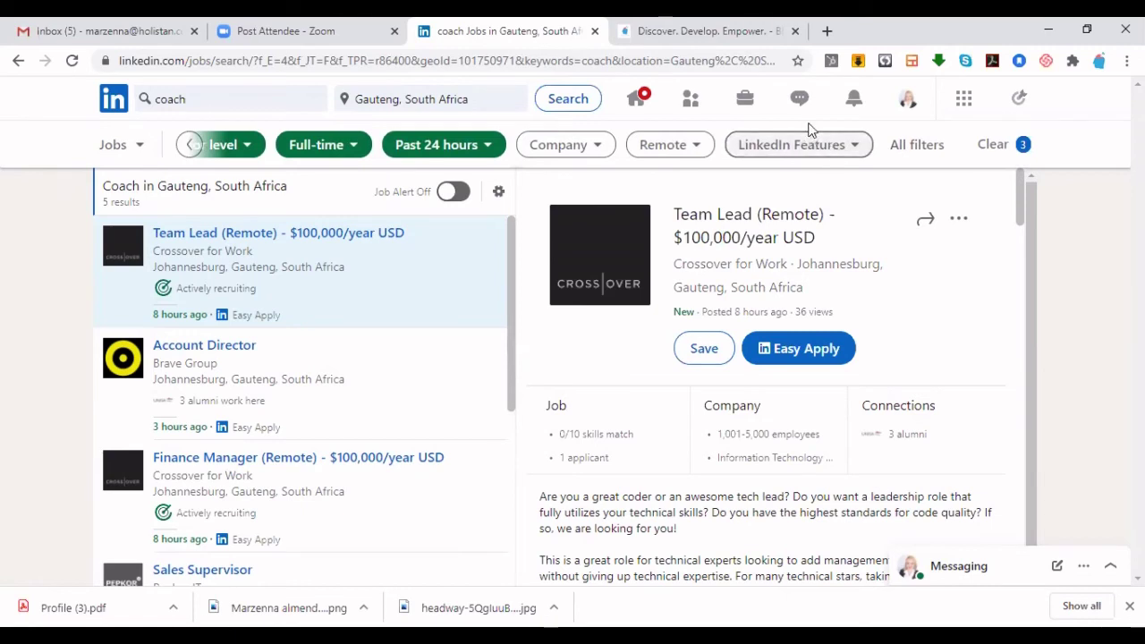
{"action": "left_click", "coordinate": [810, 147]}
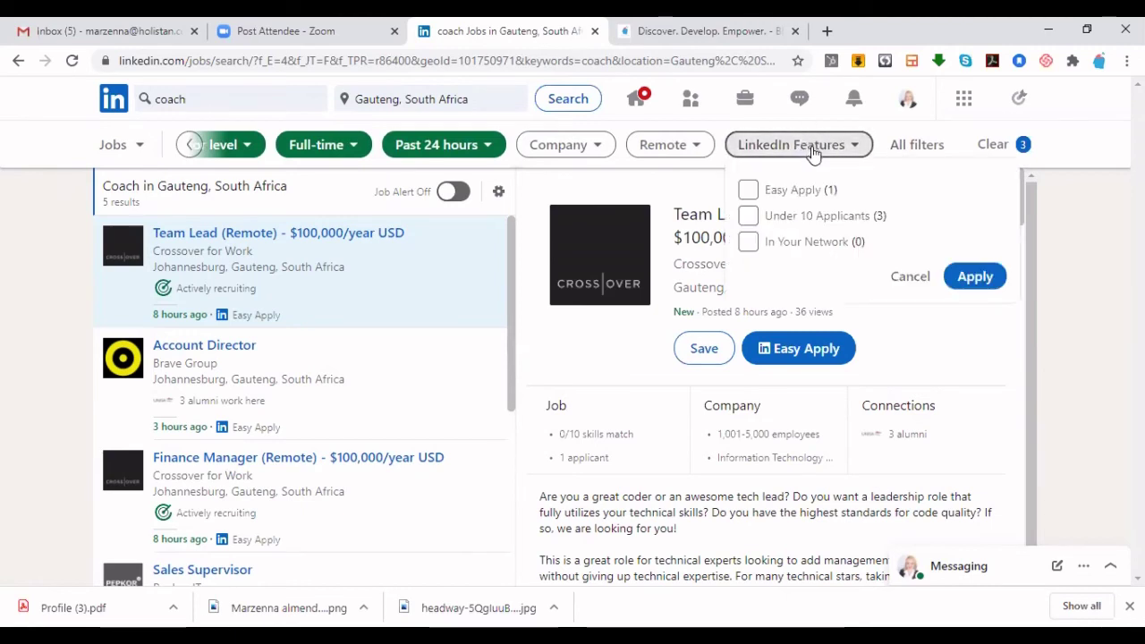
{"action": "left_click", "coordinate": [749, 192]}
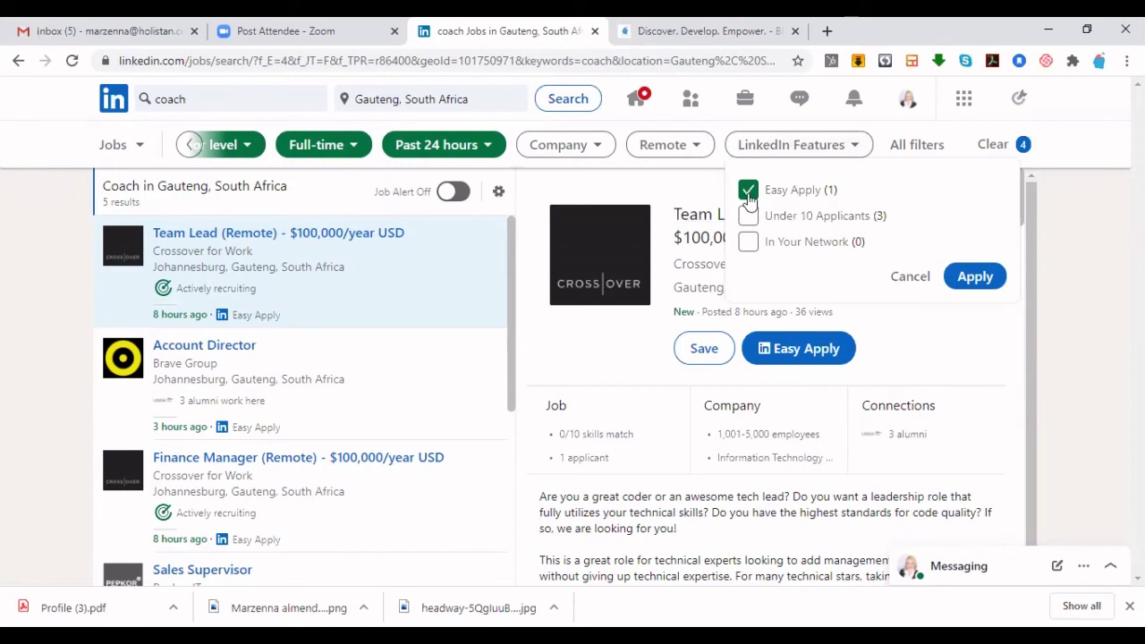
{"action": "left_click", "coordinate": [749, 191]}
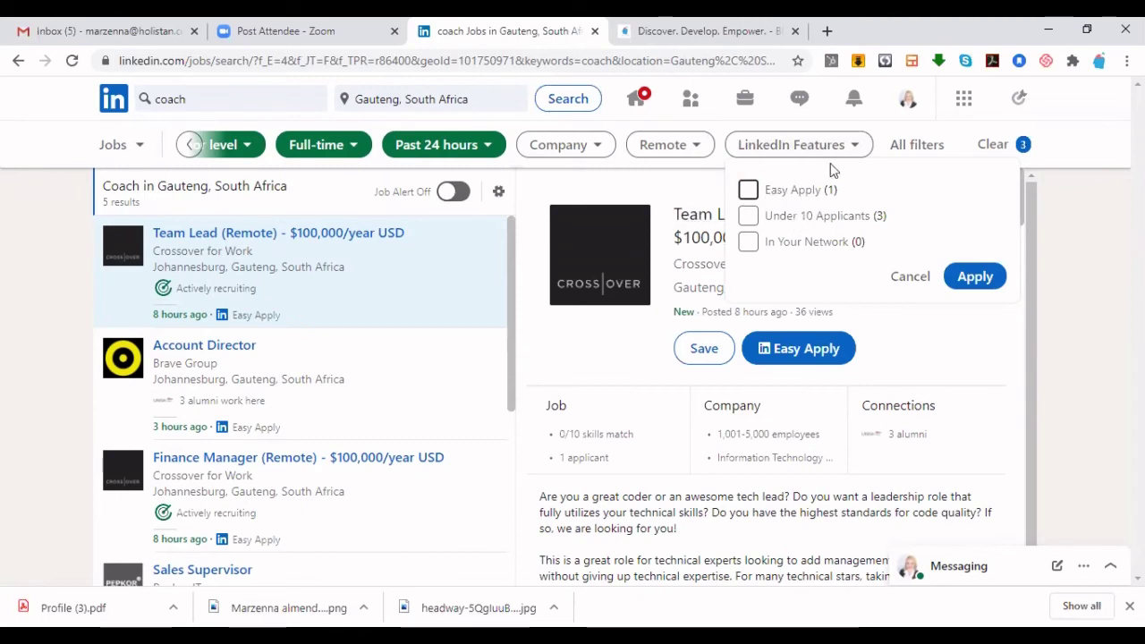
{"action": "left_click", "coordinate": [911, 278]}
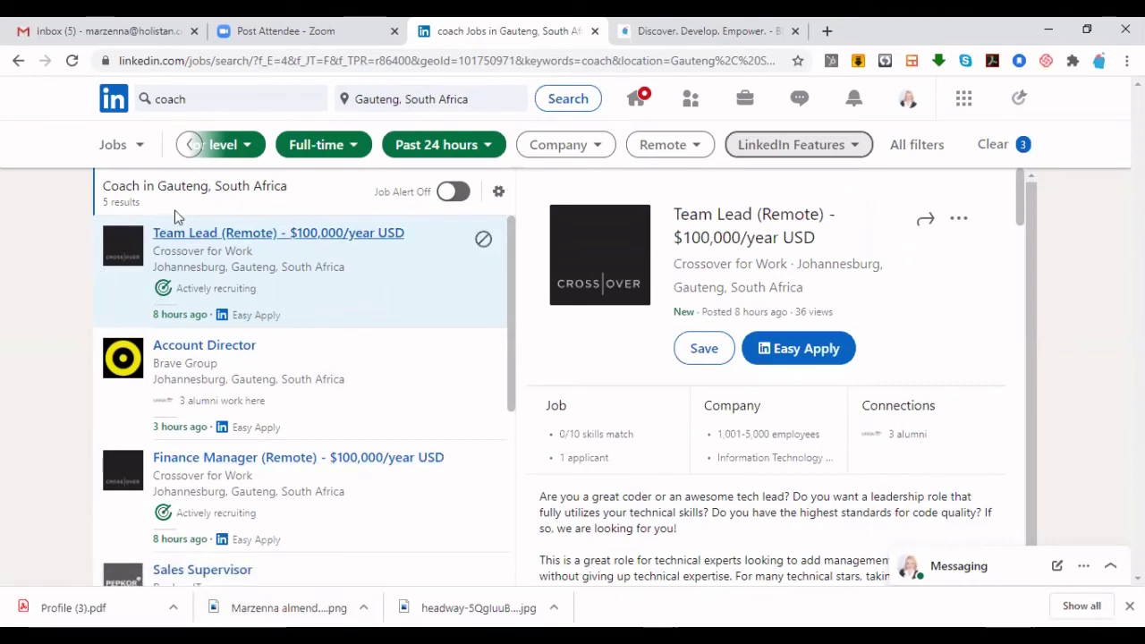
Step: Create a daily search alert for the filtered coach jobs in Gauteng, South Africa, with notification by Email only
{"action": "left_click", "coordinate": [453, 193]}
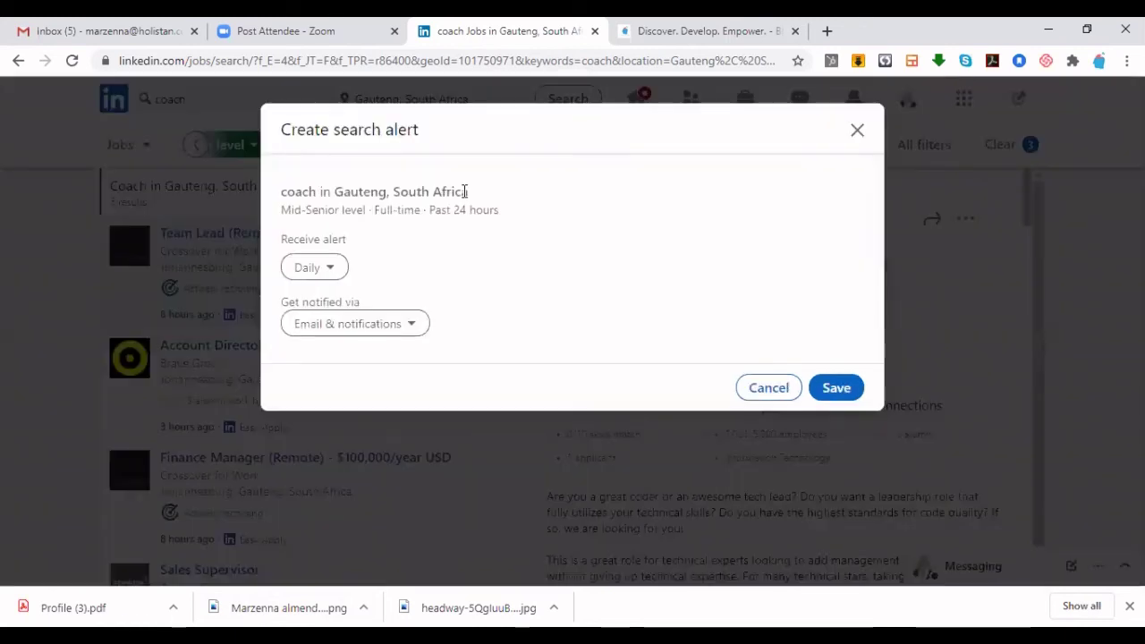
{"action": "left_click", "coordinate": [327, 267]}
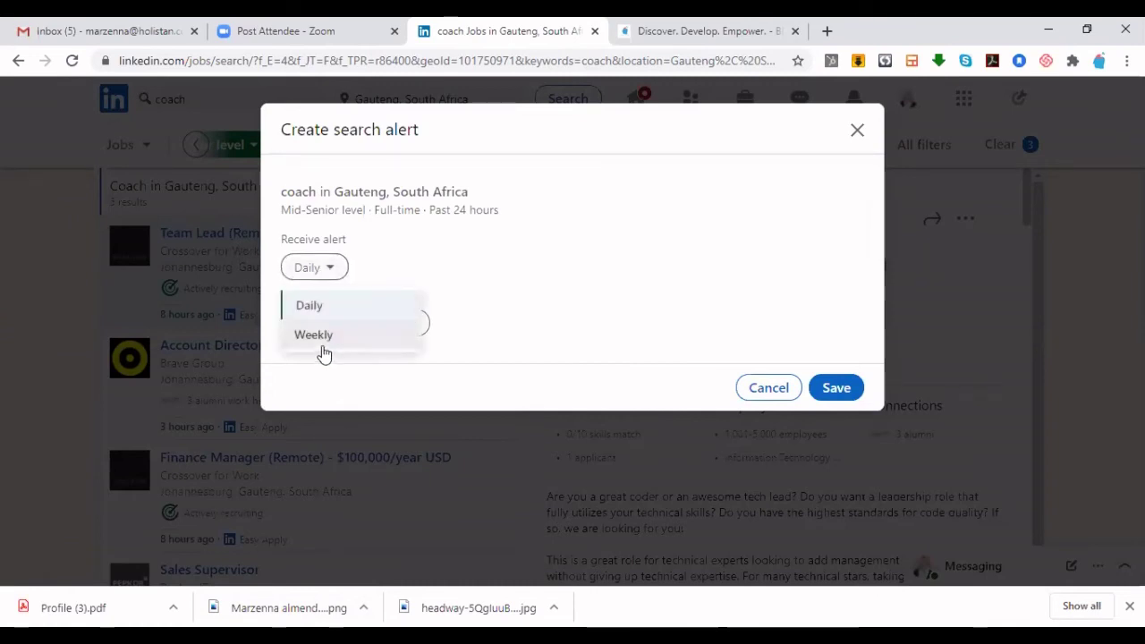
{"action": "left_click", "coordinate": [329, 270]}
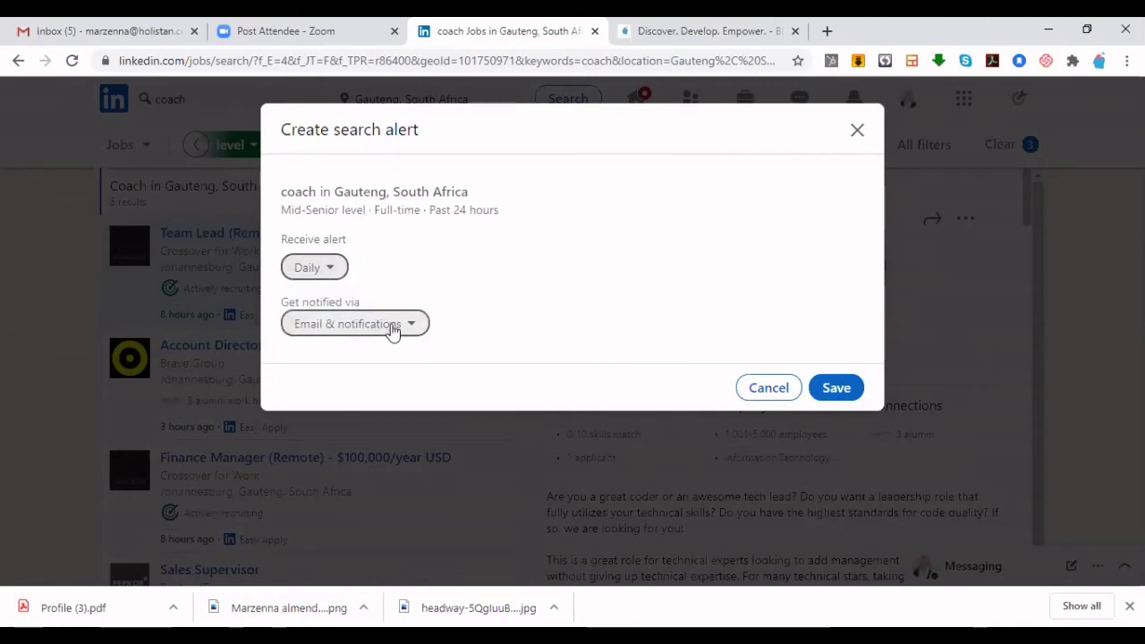
{"action": "left_click", "coordinate": [359, 332]}
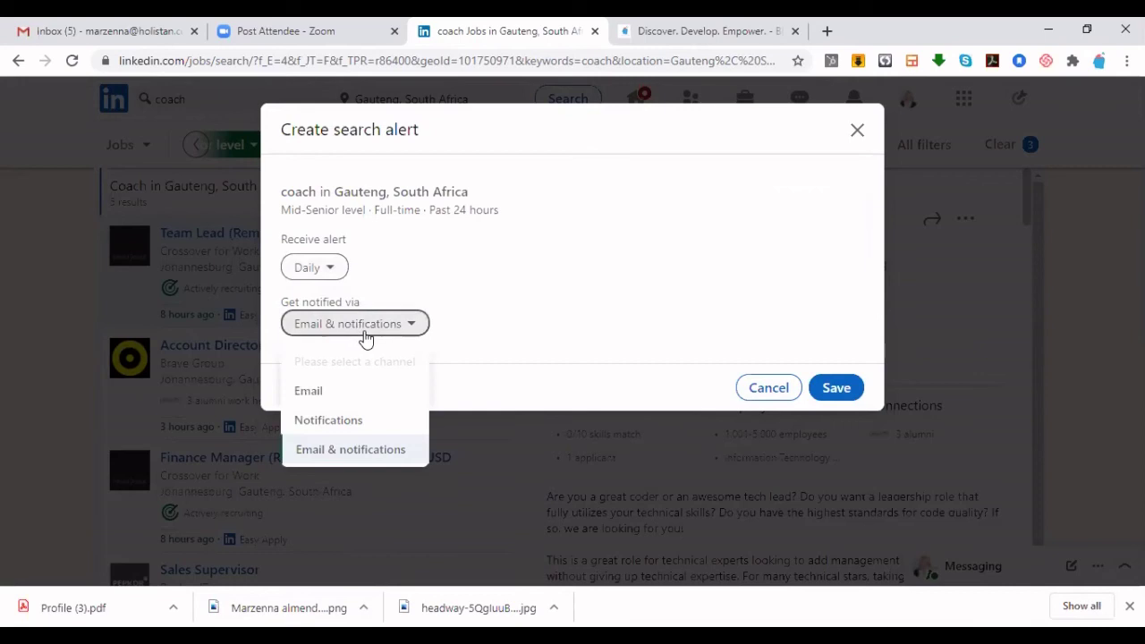
{"action": "left_click", "coordinate": [306, 393]}
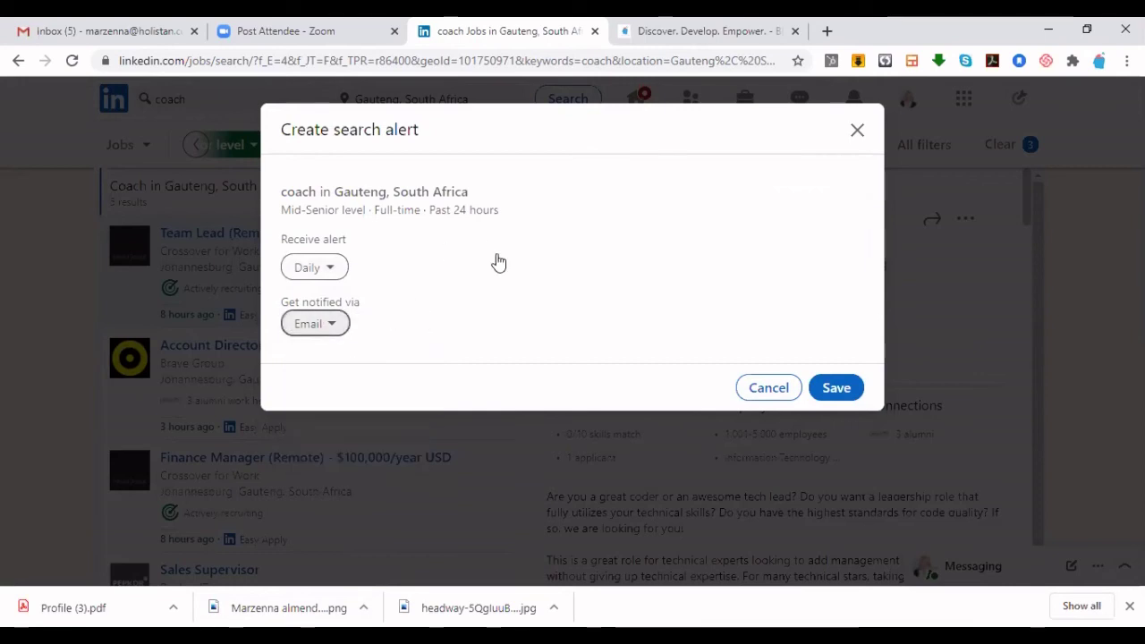
{"action": "left_click", "coordinate": [837, 388]}
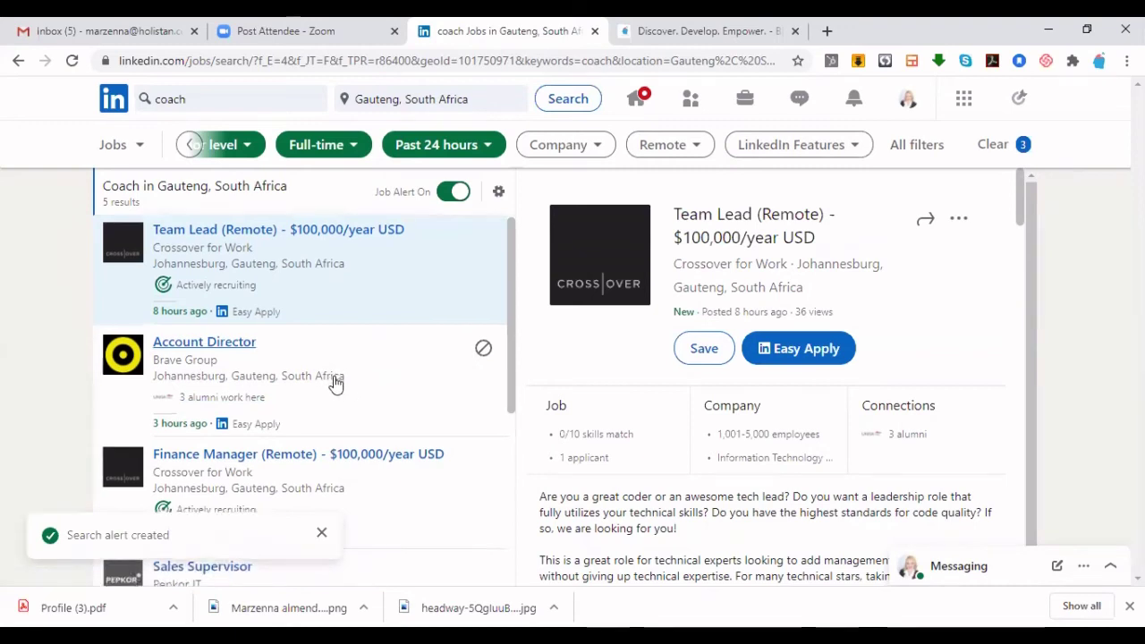
Step: Open the negative feedback form below the job results and cancel it without sending feedback
{"action": "scroll", "coordinate": [335, 383], "scroll_direction": "down", "scroll_amount": 3}
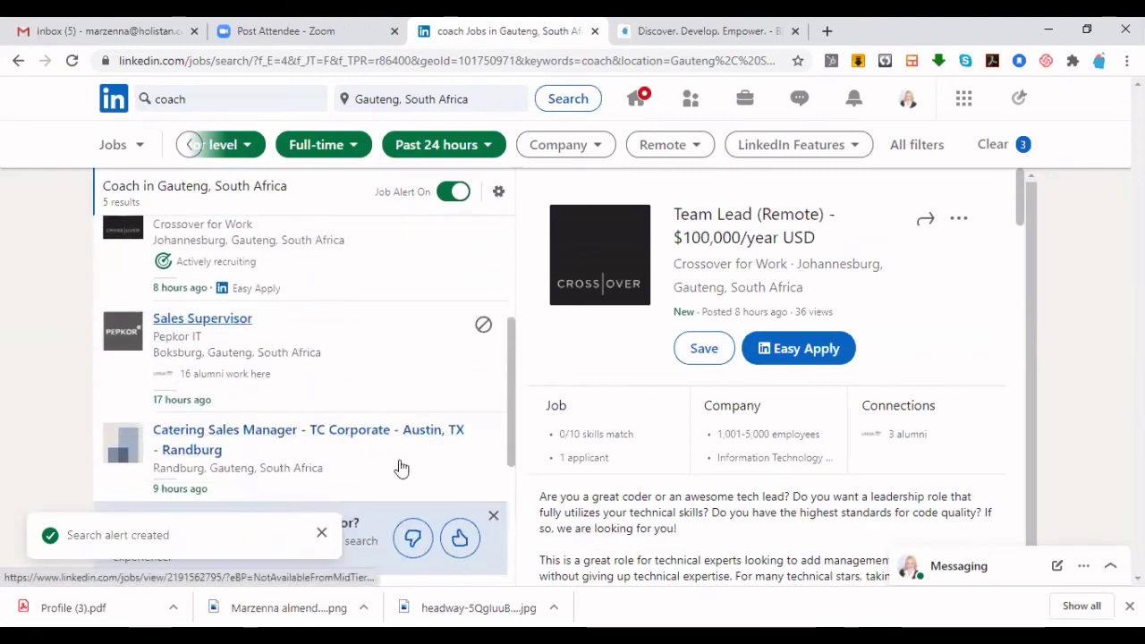
{"action": "scroll", "coordinate": [402, 448], "scroll_direction": "down", "scroll_amount": 3}
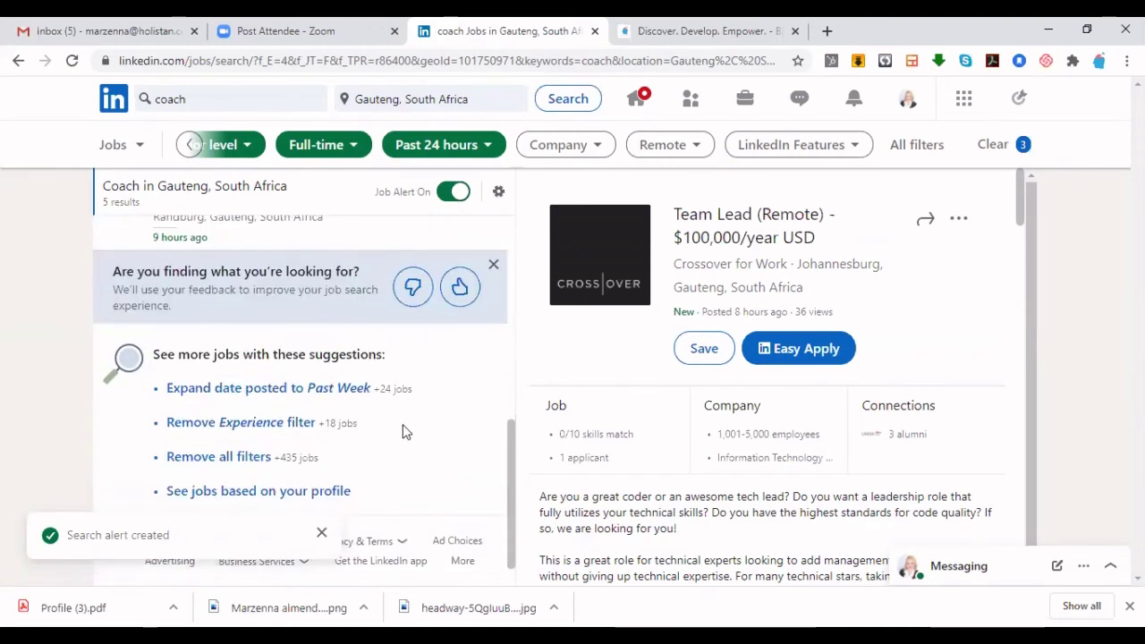
{"action": "left_click", "coordinate": [413, 287]}
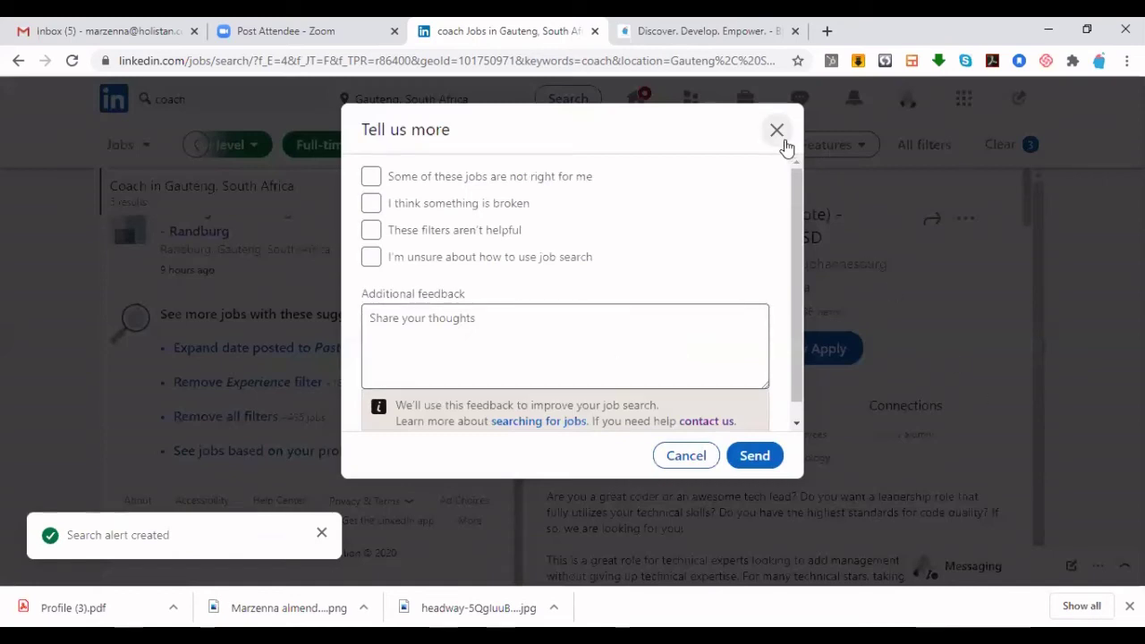
{"action": "left_click", "coordinate": [321, 533]}
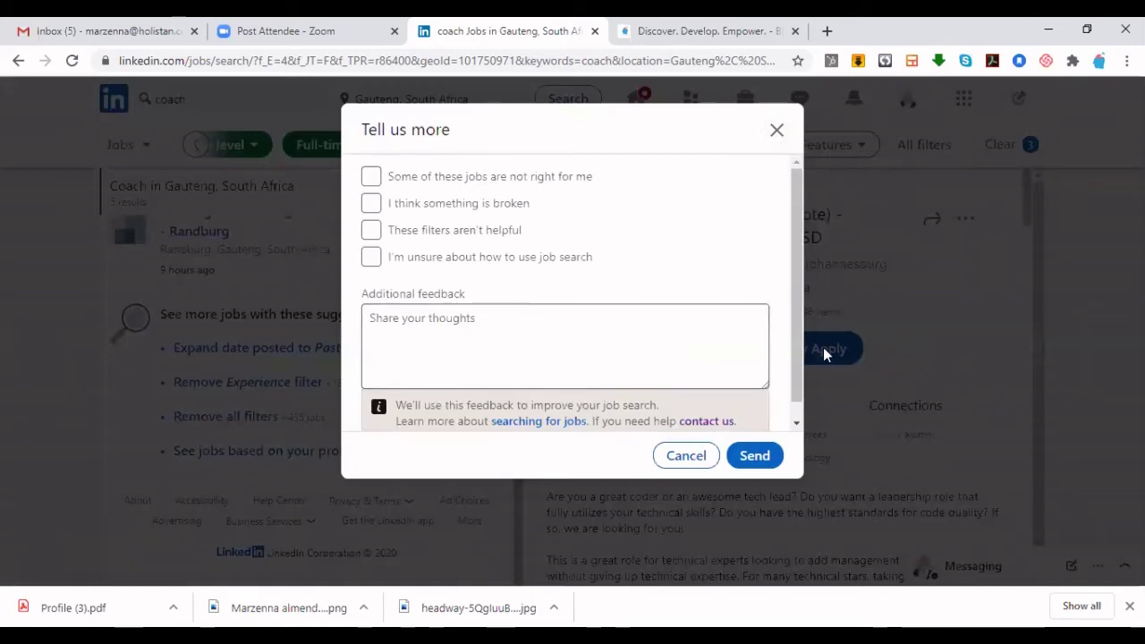
{"action": "left_click", "coordinate": [685, 456]}
Step: Open the Account Director job at Brave Group and read through its description, skills match and company details
{"action": "scroll", "coordinate": [311, 309], "scroll_direction": "up", "scroll_amount": 2}
{"action": "scroll", "coordinate": [311, 309], "scroll_direction": "up", "scroll_amount": 4}
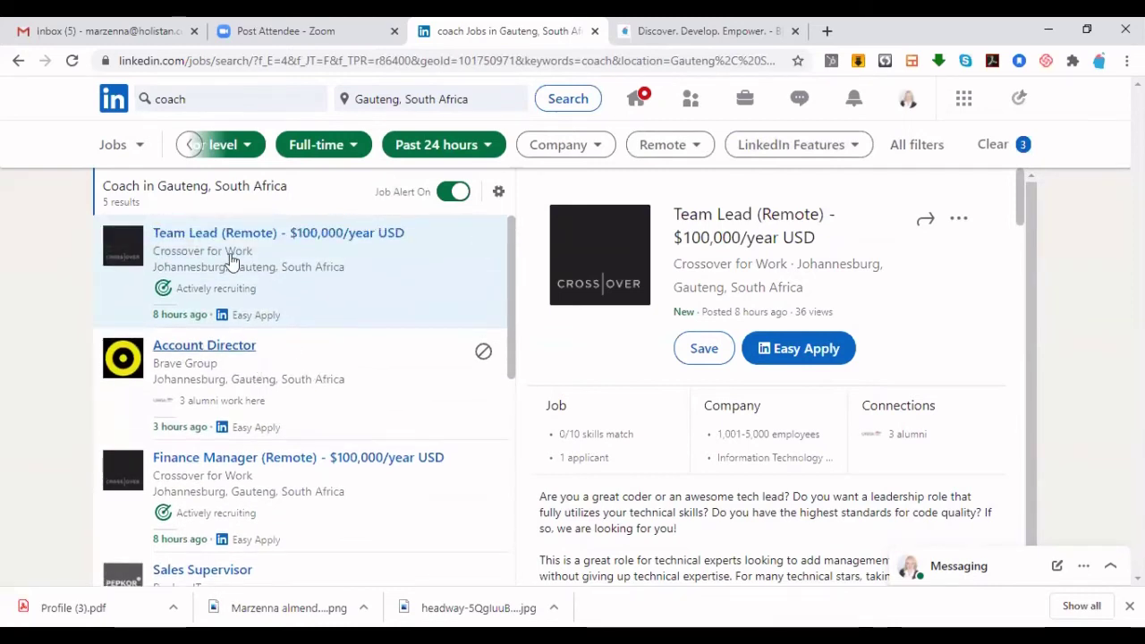
{"action": "left_click", "coordinate": [221, 348]}
{"action": "scroll", "coordinate": [627, 483], "scroll_direction": "down", "scroll_amount": 5}
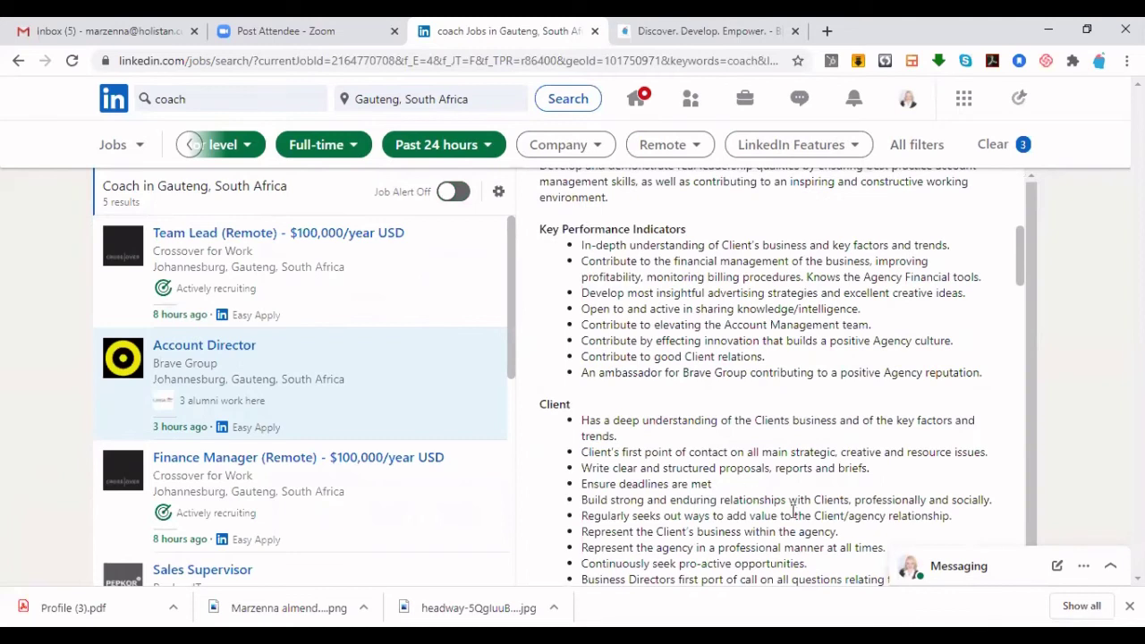
{"action": "scroll", "coordinate": [823, 557], "scroll_direction": "down", "scroll_amount": 2}
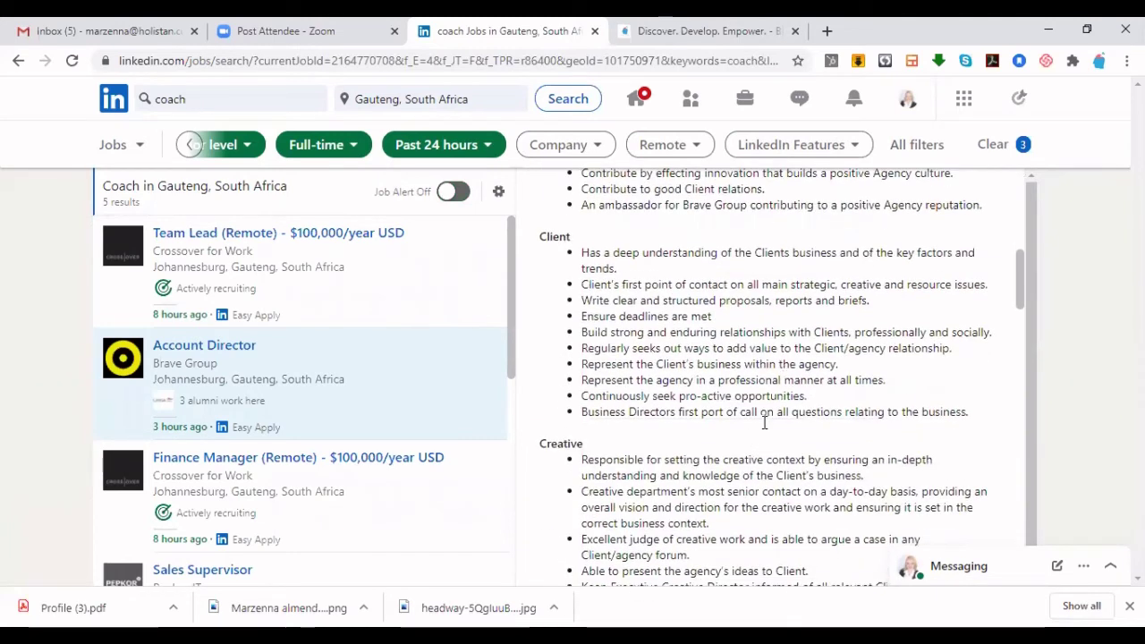
{"action": "scroll", "coordinate": [765, 422], "scroll_direction": "down", "scroll_amount": 6}
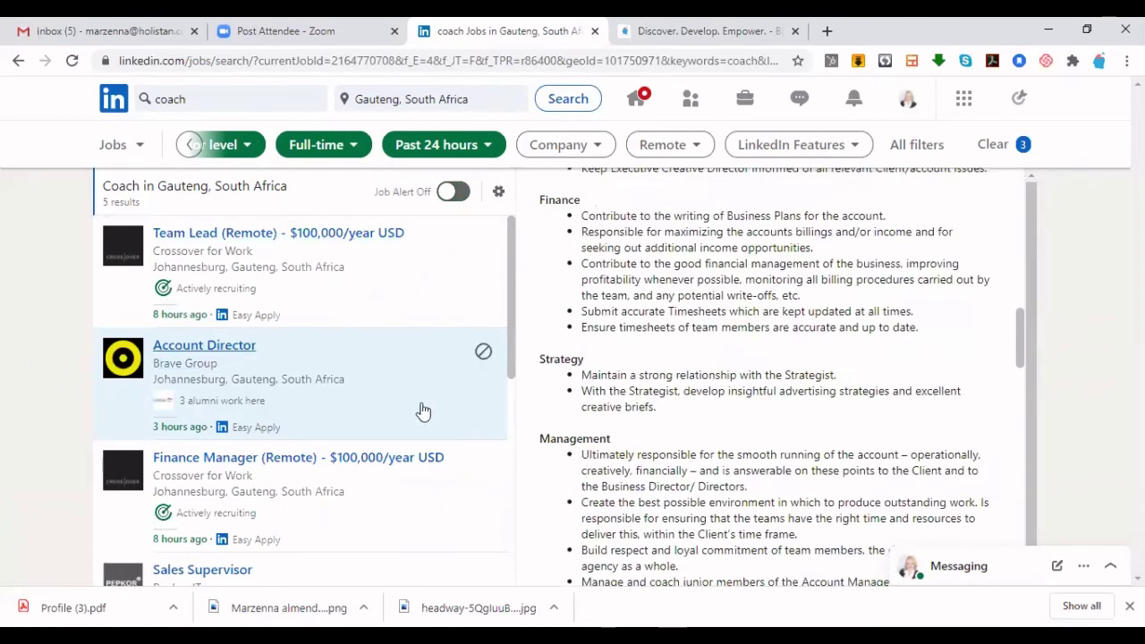
{"action": "scroll", "coordinate": [813, 404], "scroll_direction": "up", "scroll_amount": 12}
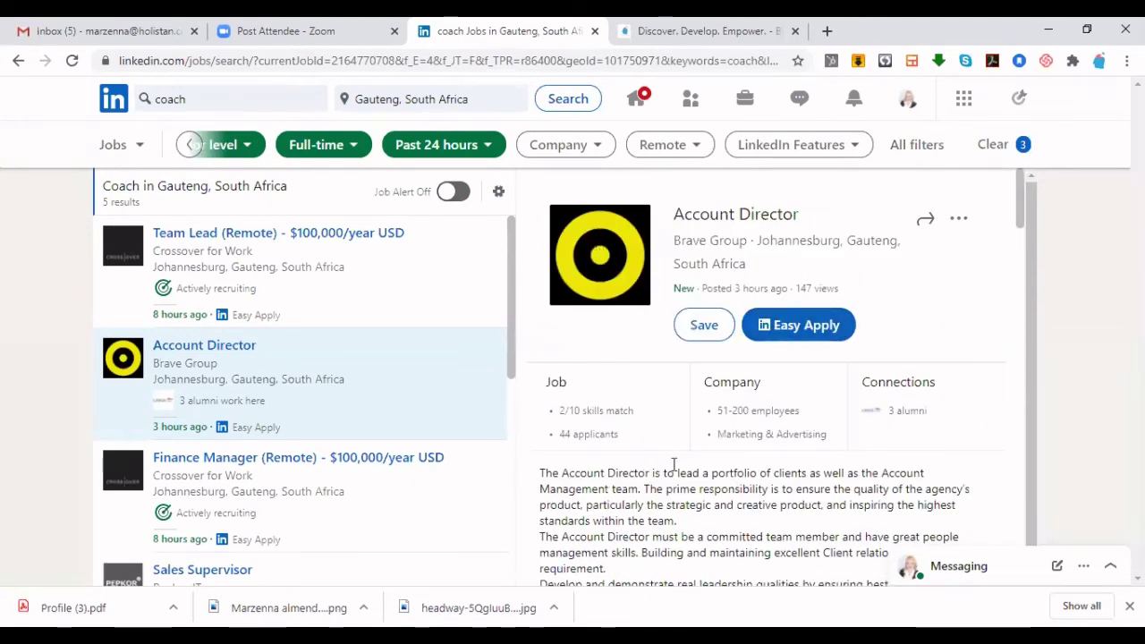
{"action": "scroll", "coordinate": [779, 443], "scroll_direction": "down", "scroll_amount": 1}
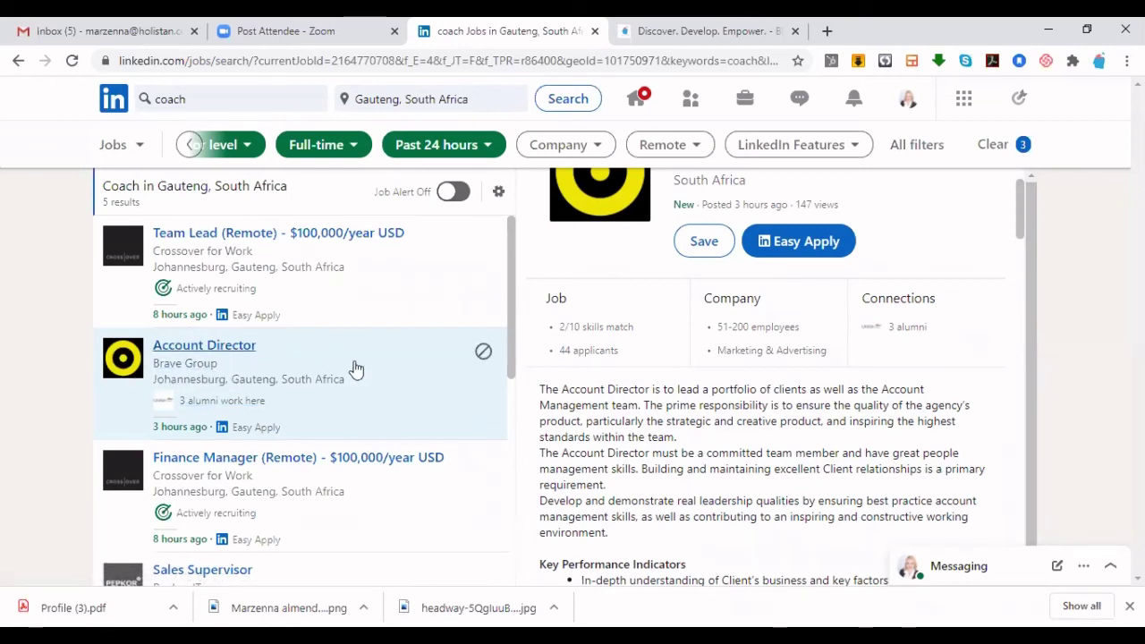
{"action": "scroll", "coordinate": [869, 431], "scroll_direction": "up", "scroll_amount": 1}
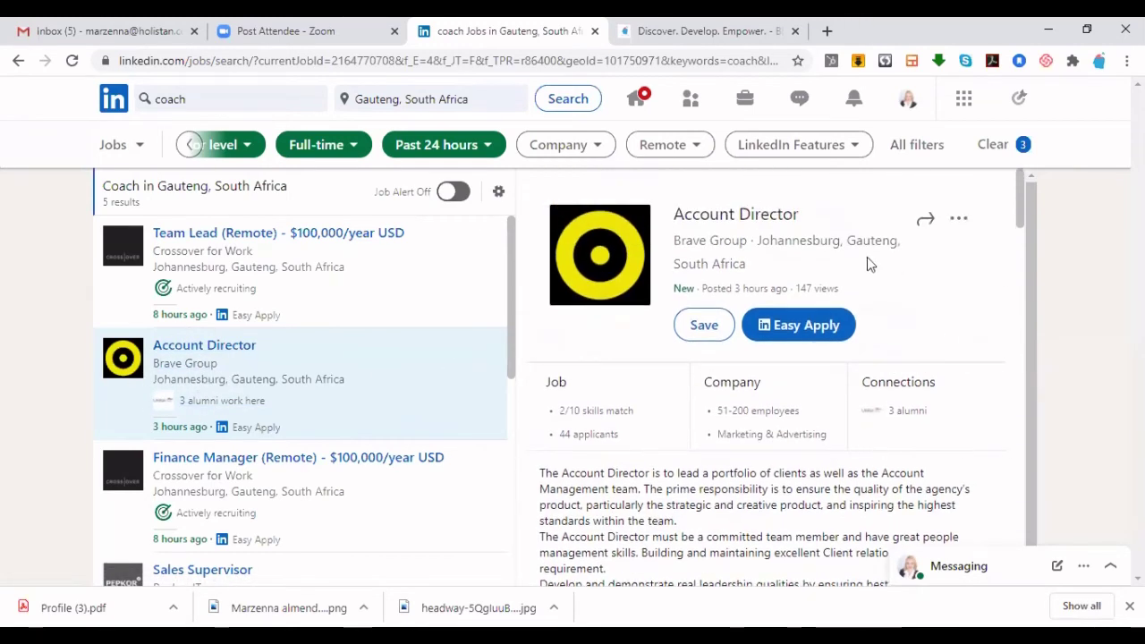